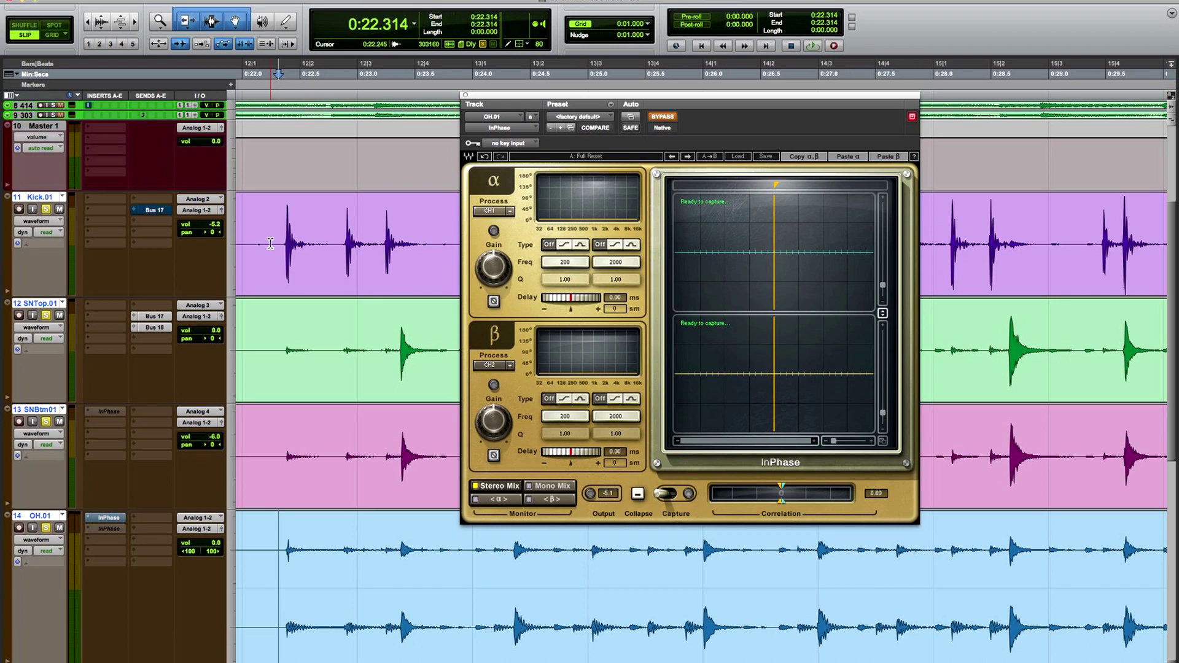
- Take the InPhase insert on the OH.01 track out of bypass and play back the overheads
left_click(663, 117)
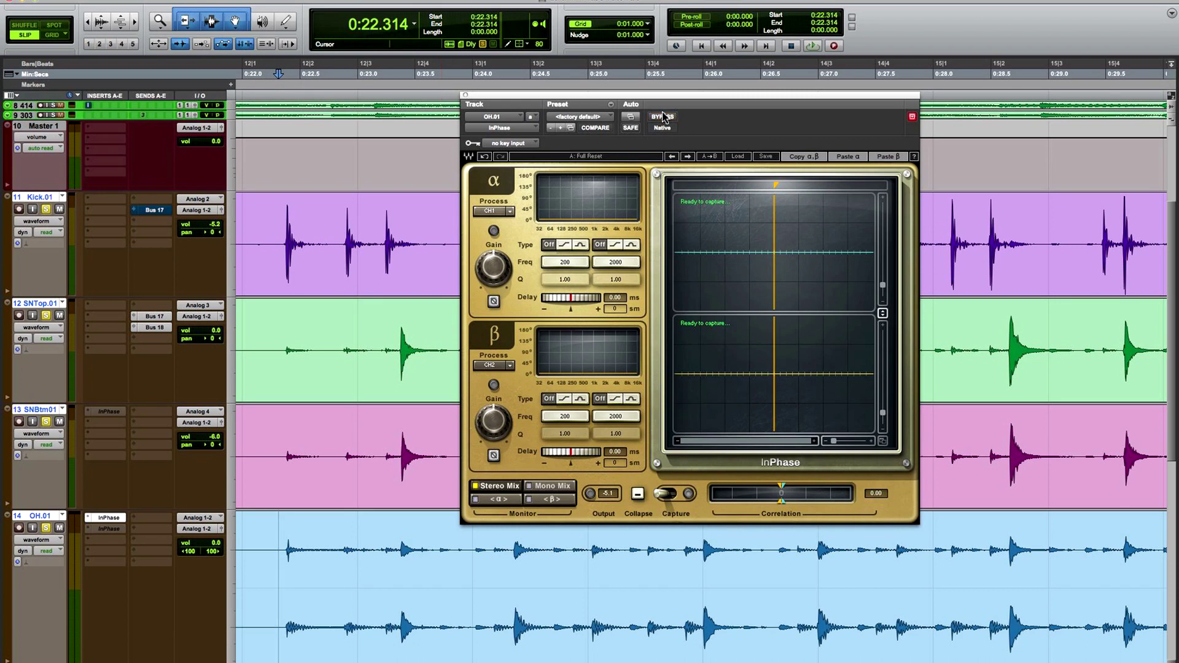
mouse_move(655, 101)
left_mouse_down()
mouse_move(654, 118)
mouse_move(641, 106)
left_mouse_up()
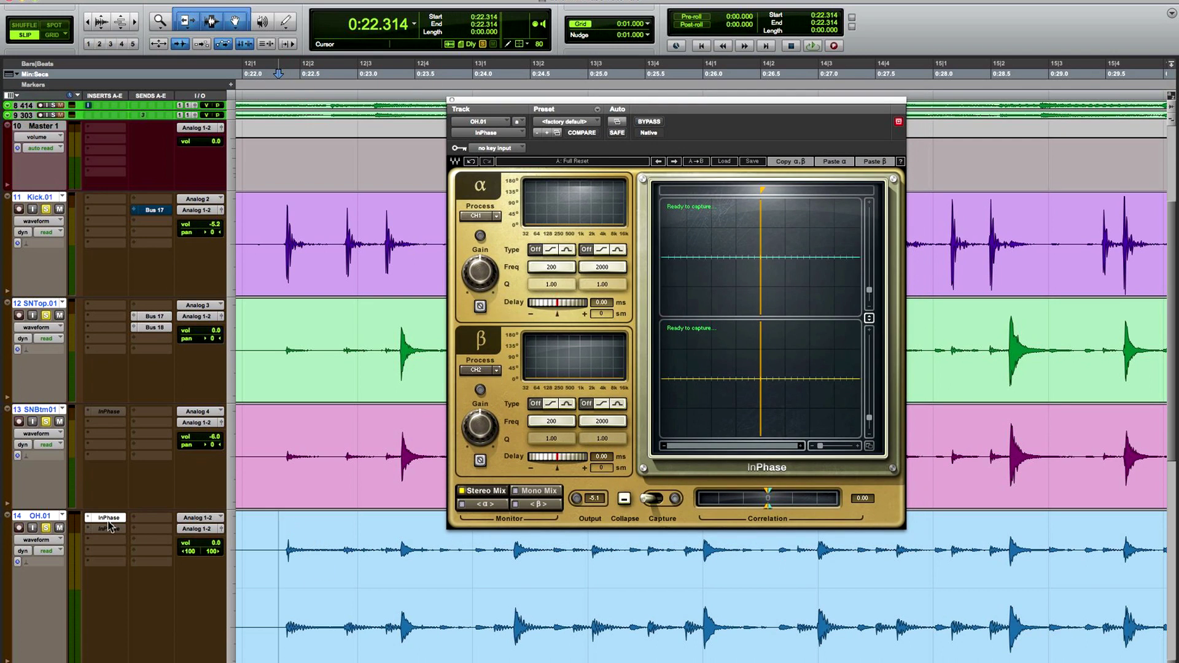
left_click(60, 422)
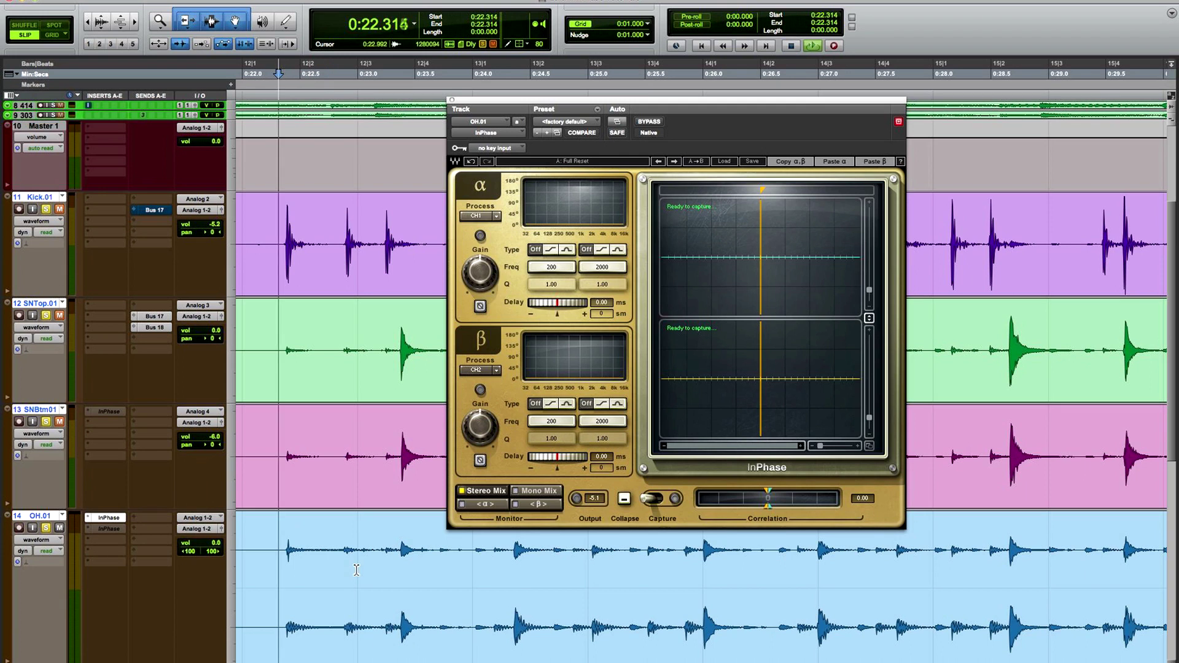
key("space")
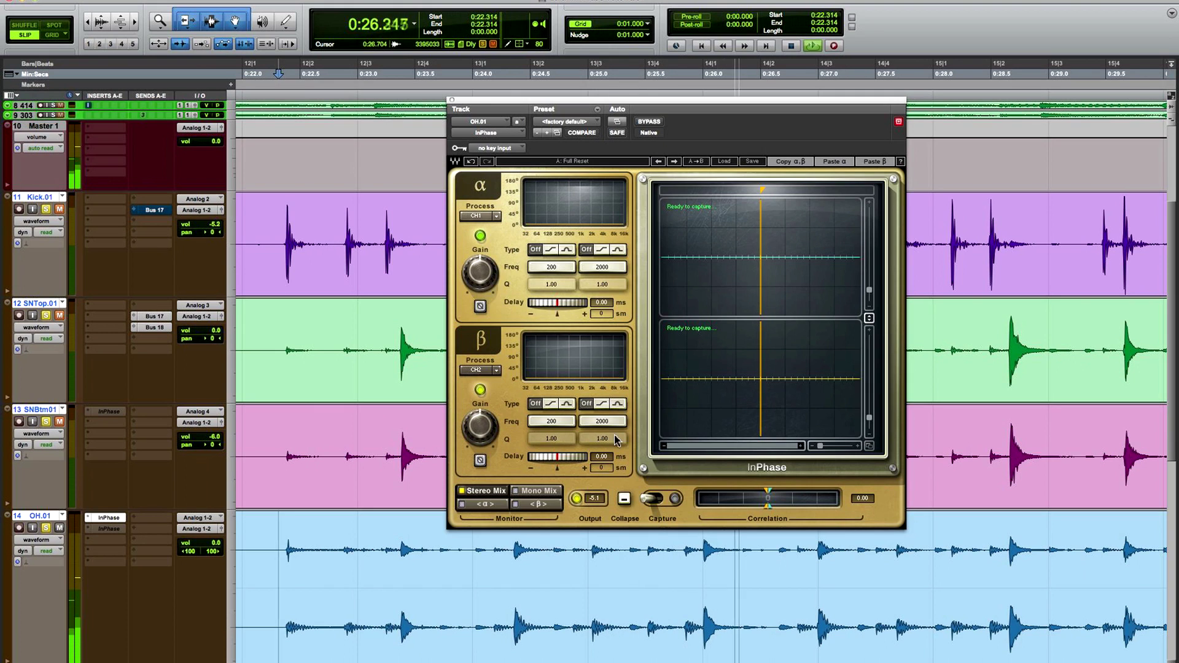
key("space")
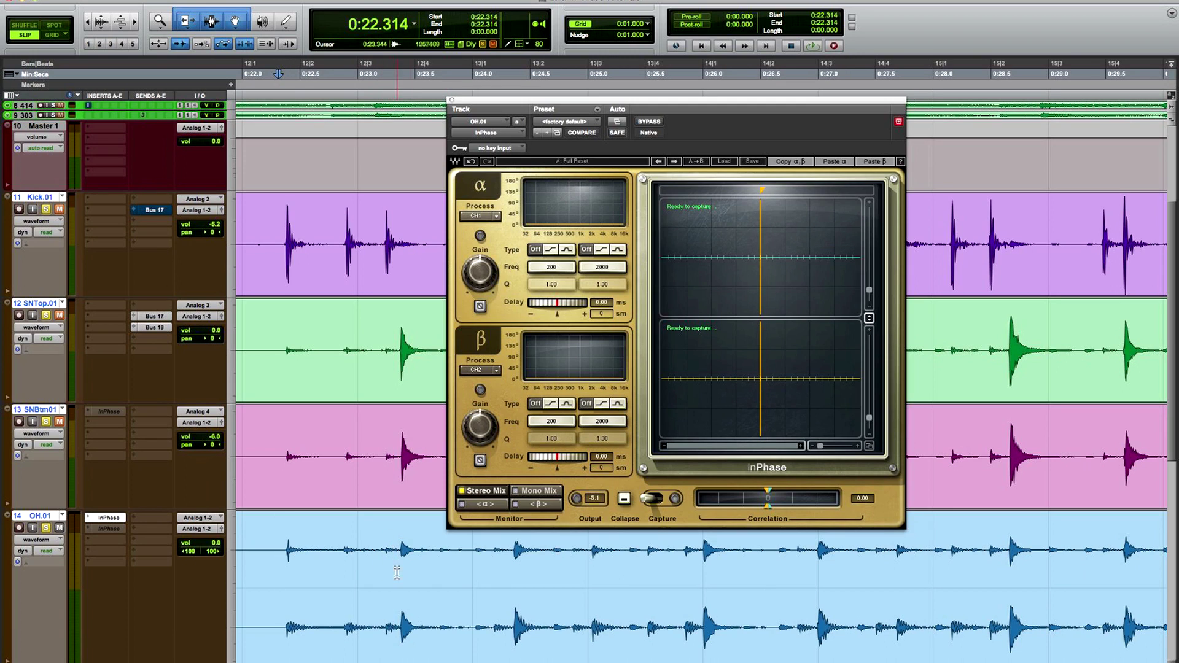
- Review the Process channel options for alpha and beta, keeping CH1 for alpha and CH2 for beta
mouse_move(481, 289)
left_click(497, 217)
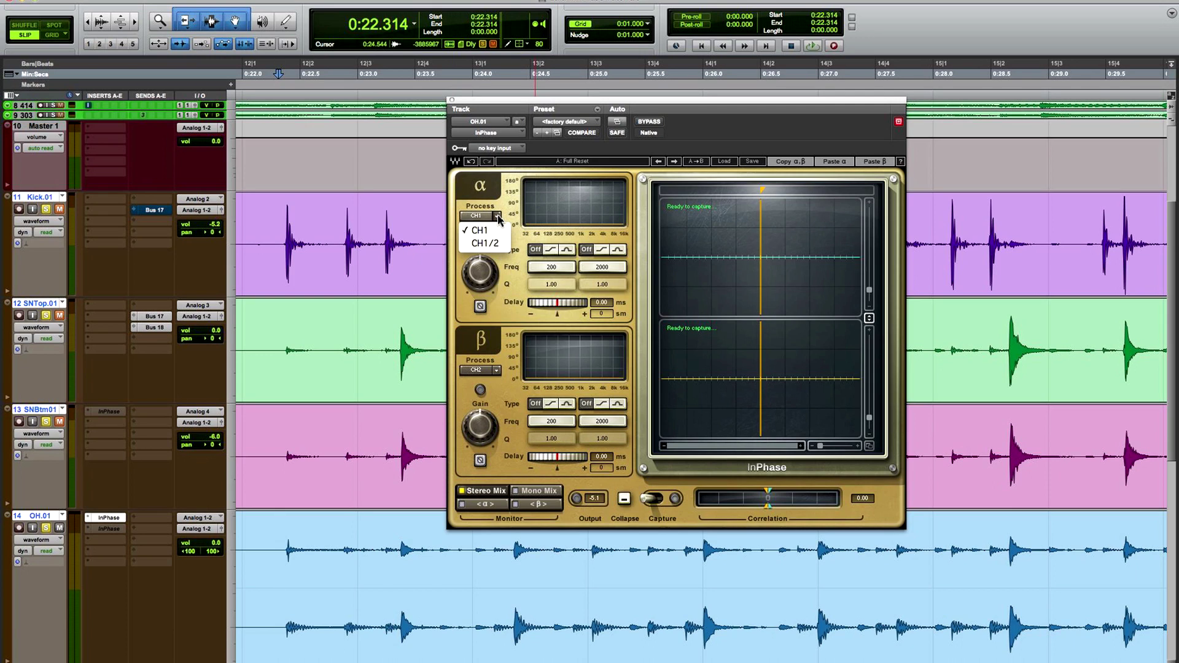
left_click(485, 231)
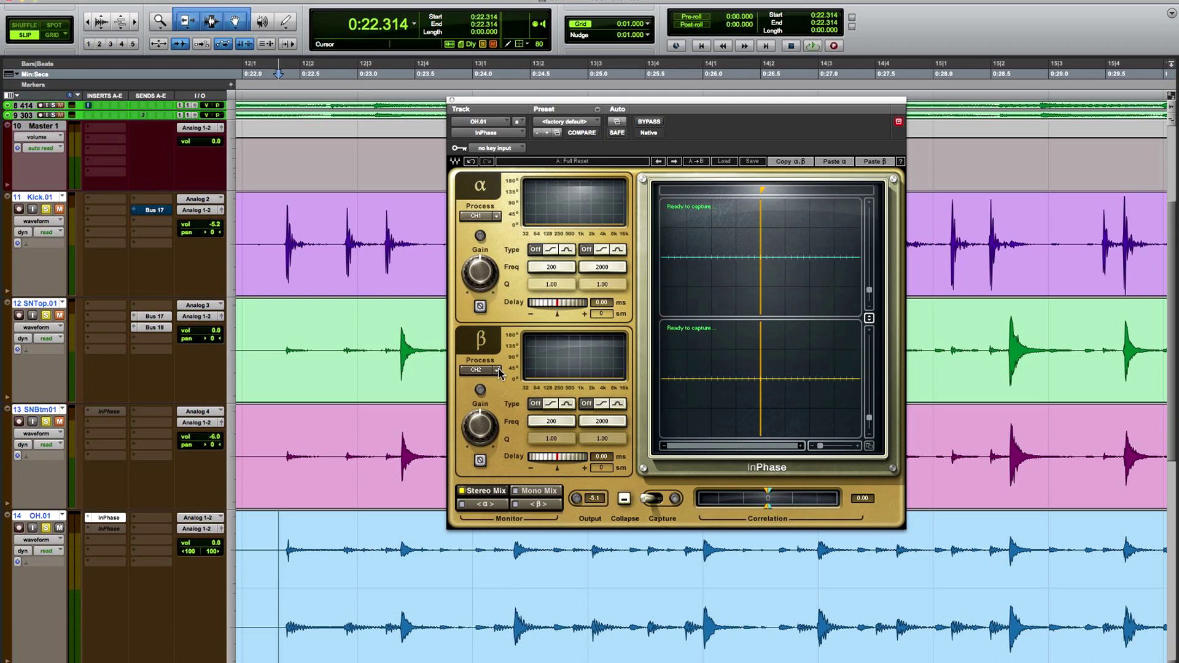
left_click(497, 371)
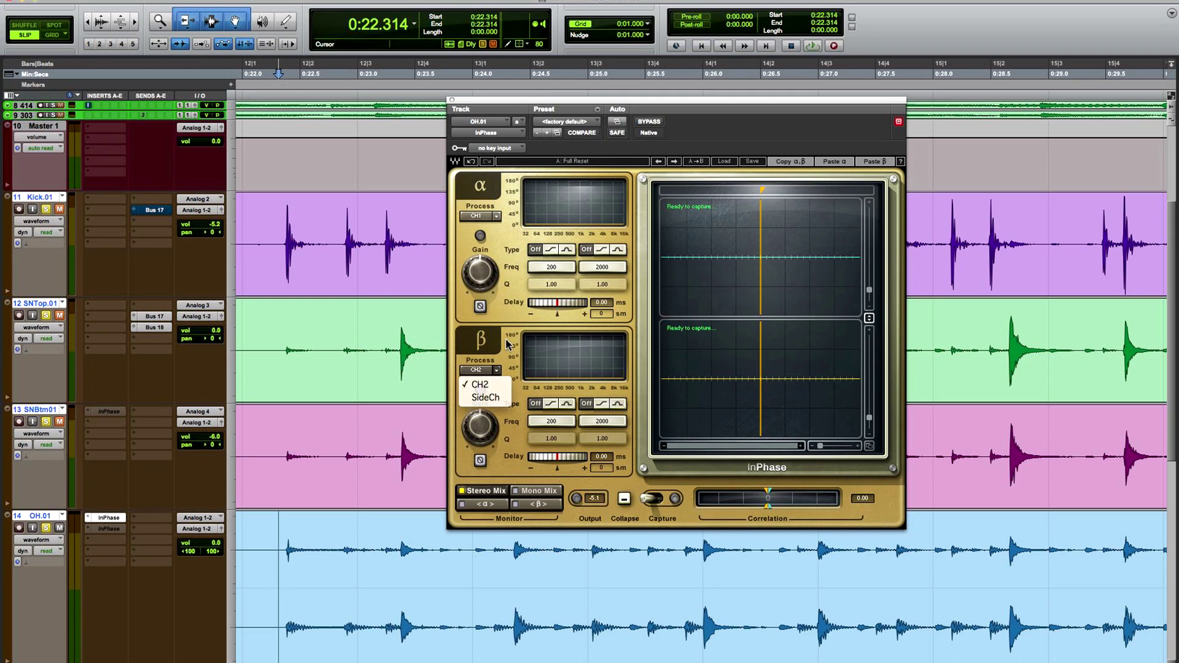
left_click(507, 344)
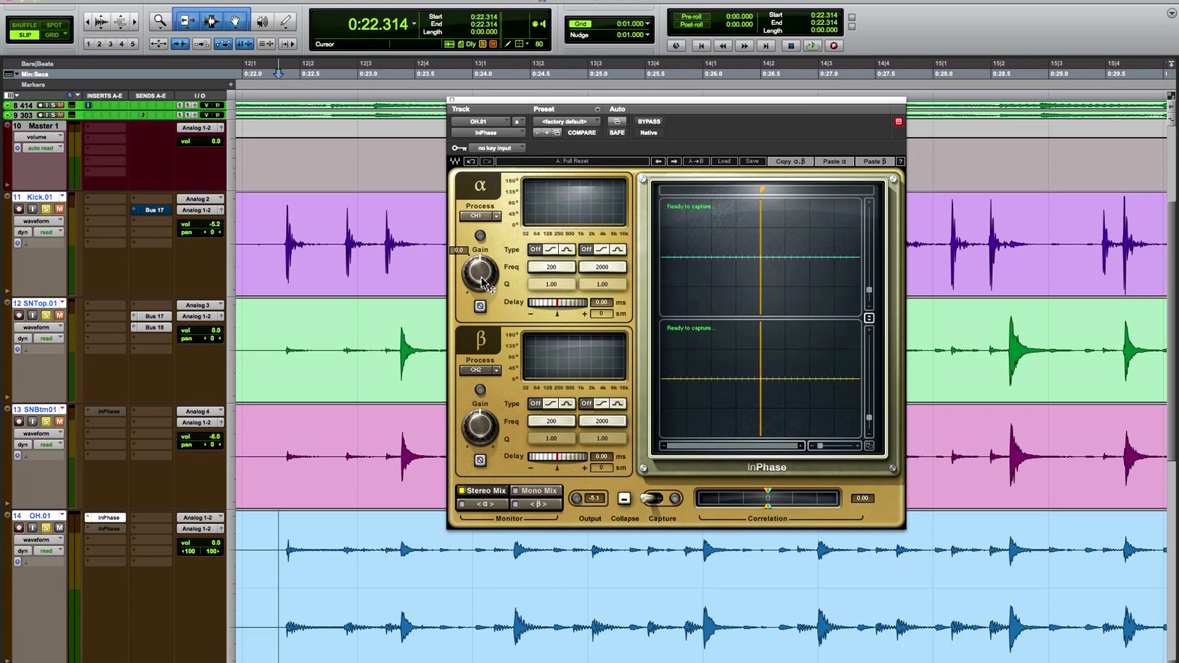
- Try the alpha gain control and play the overheads to check the input levels of both channels
mouse_move(481, 284)
left_mouse_down()
mouse_move(480, 256)
mouse_move(479, 282)
left_mouse_up()
key("space")
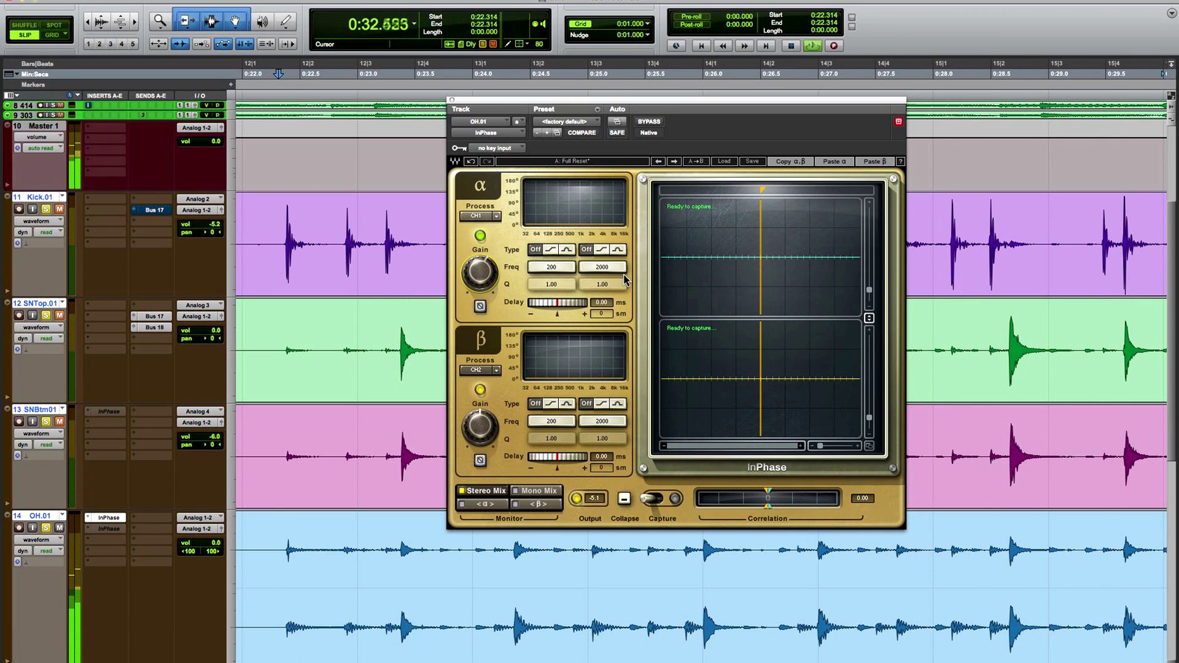
key("space")
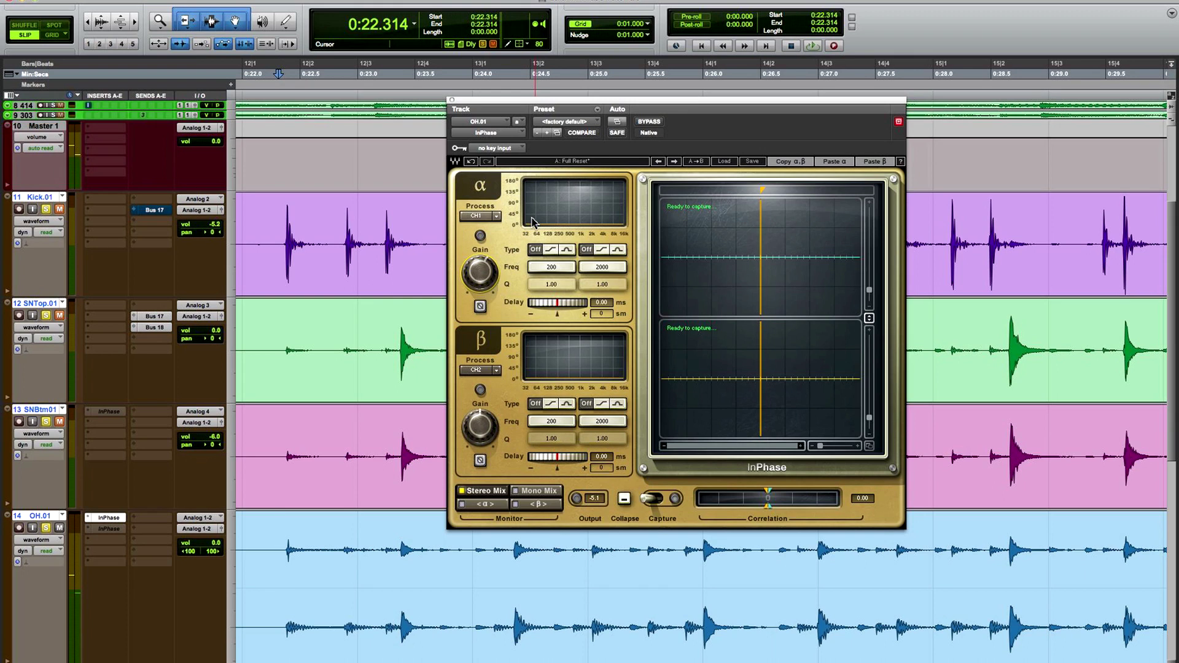
- Arm InPhase's Capture and play the overheads to capture both channel waveforms
left_click(654, 499)
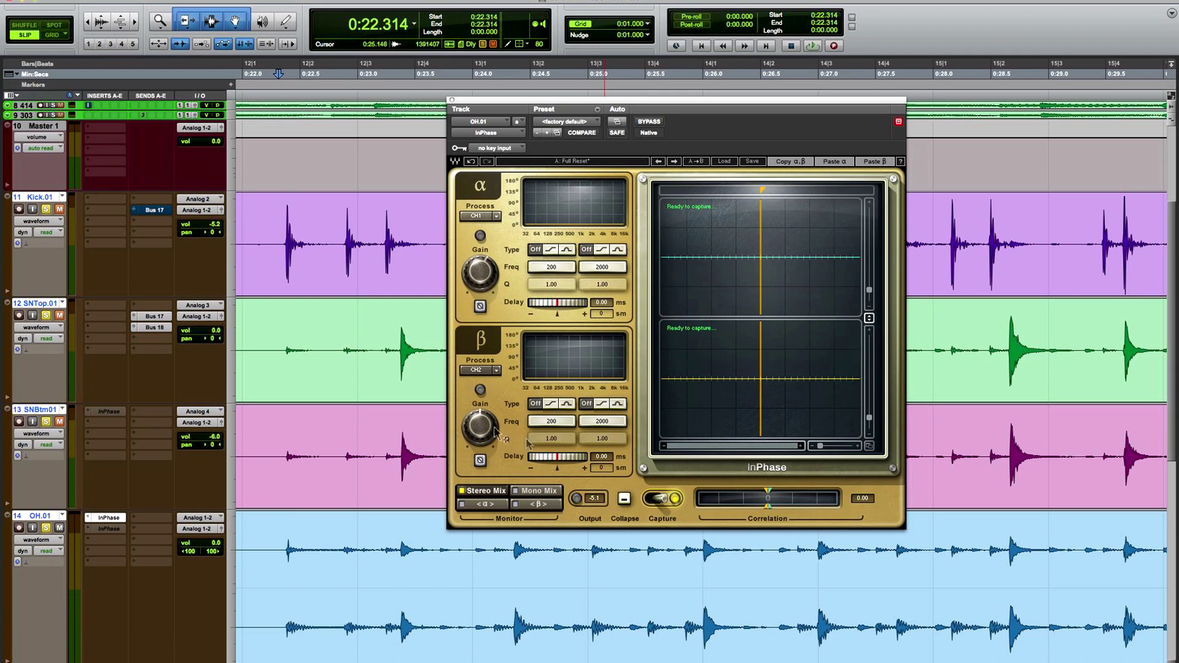
key("space")
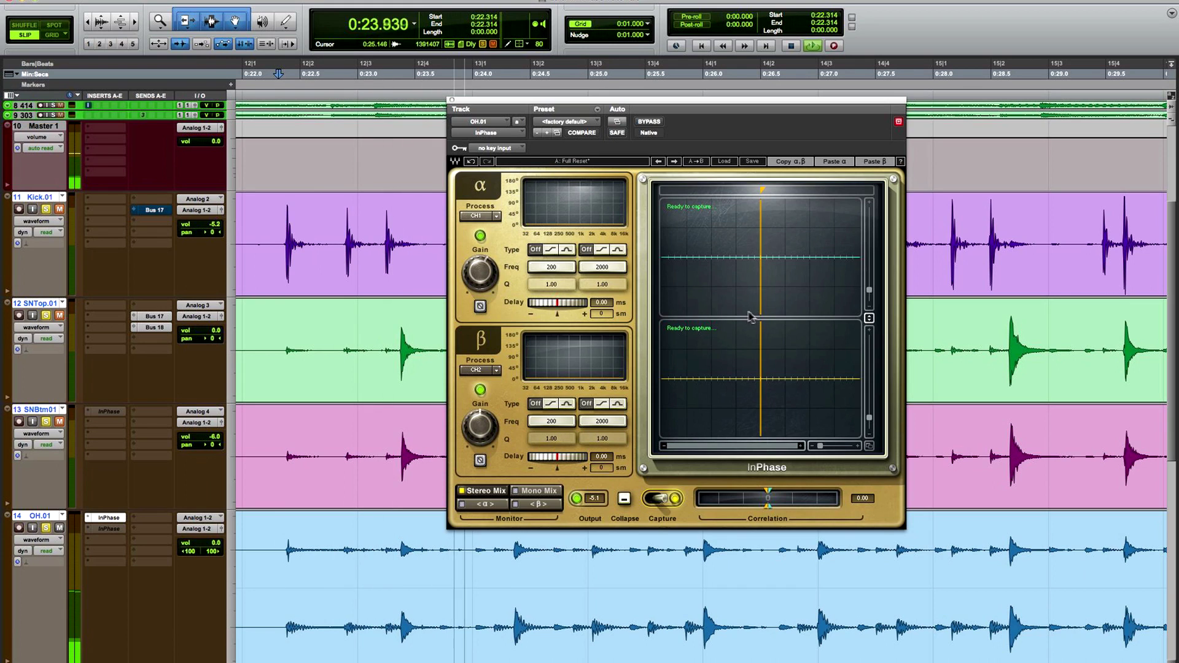
key("space")
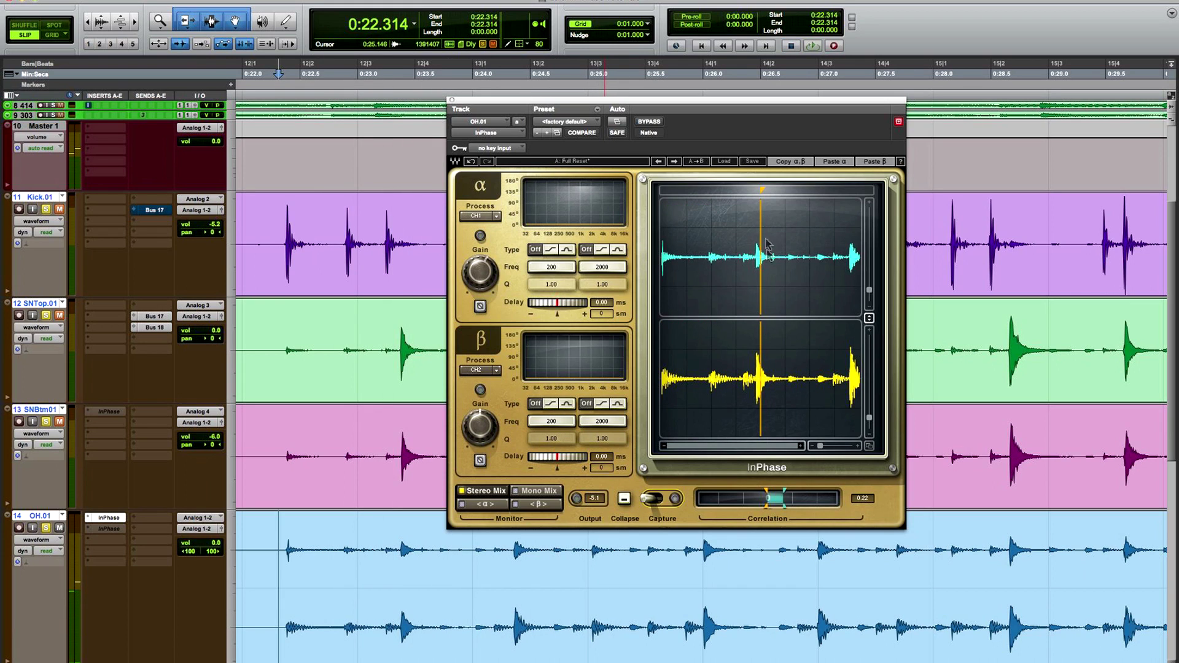
- Place the locator on the middle hit of the captured waveforms and magnify the time scale around its onset
left_click_drag(762, 190, 756, 190)
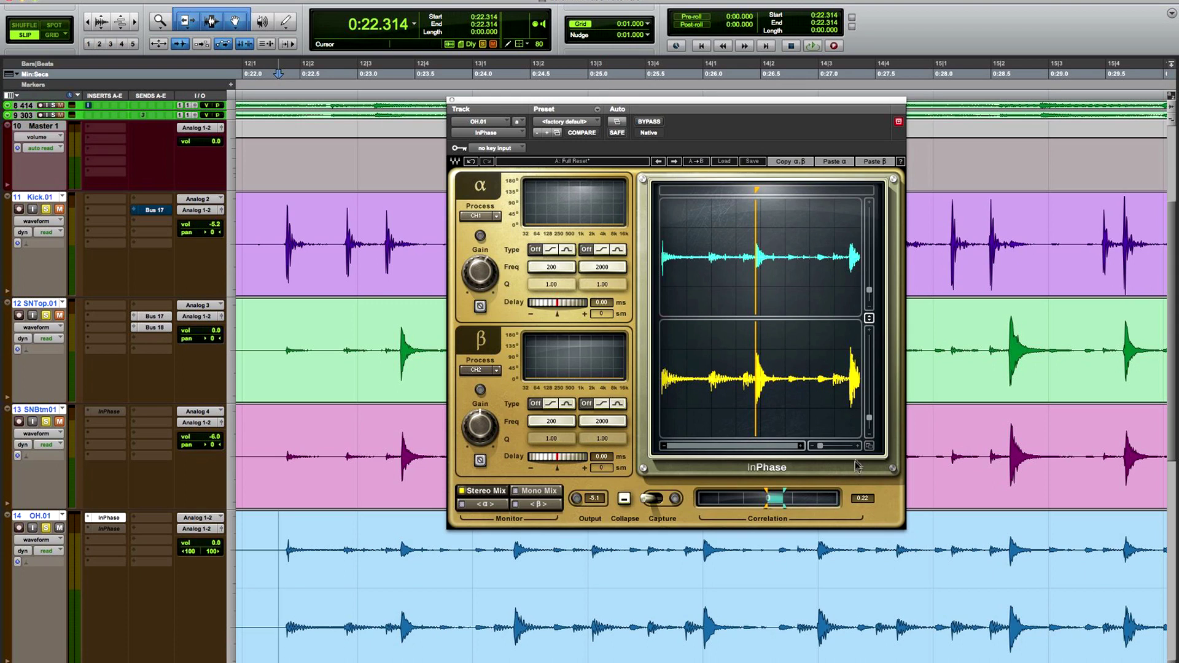
left_click_drag(820, 446, 837, 447)
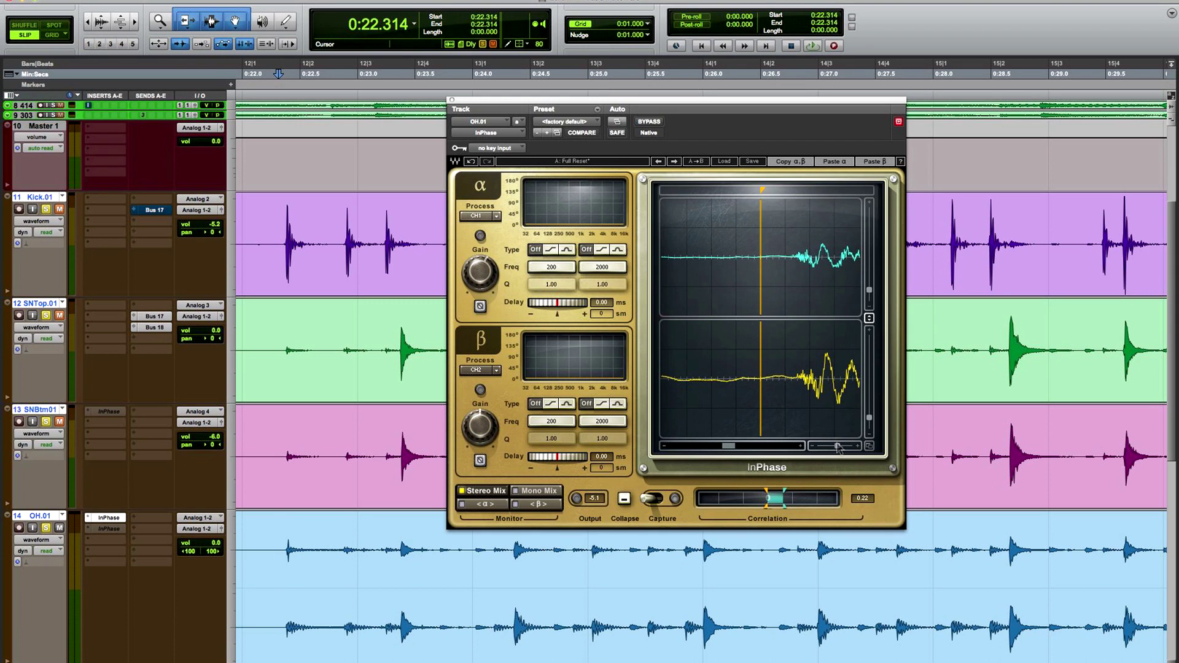
left_click_drag(762, 190, 797, 190)
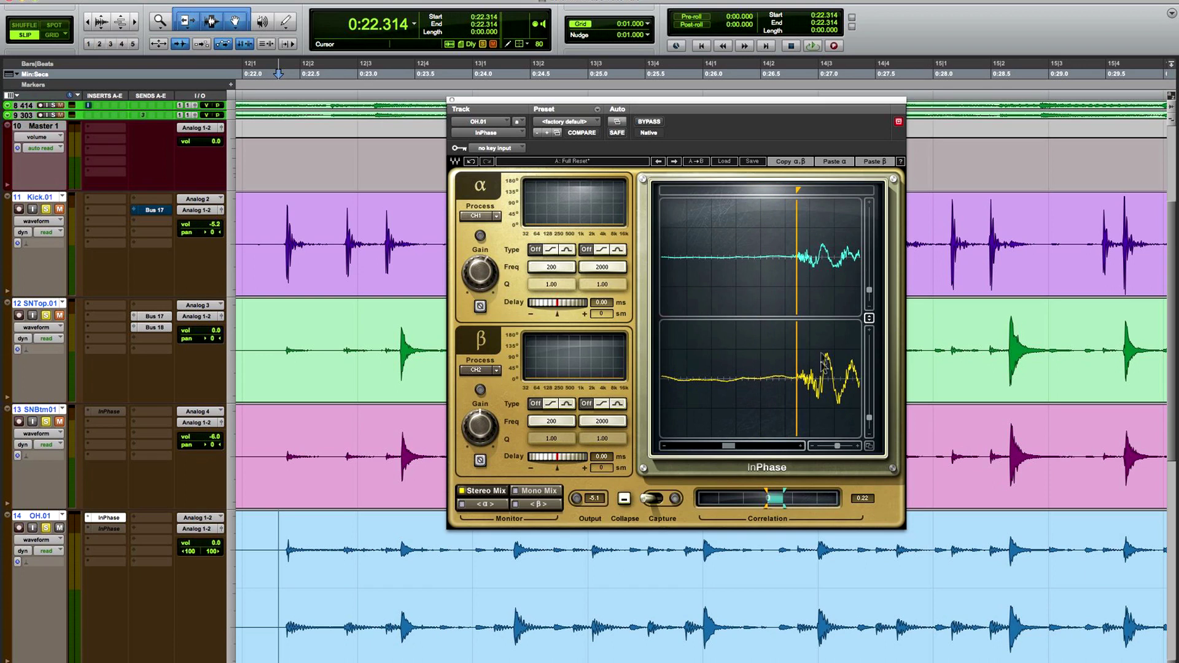
- Magnify the waveforms further, set the locator at alpha's first transient, then unlink the vertical zooms and enlarge alpha's waveform alone
left_click_drag(837, 446, 847, 450)
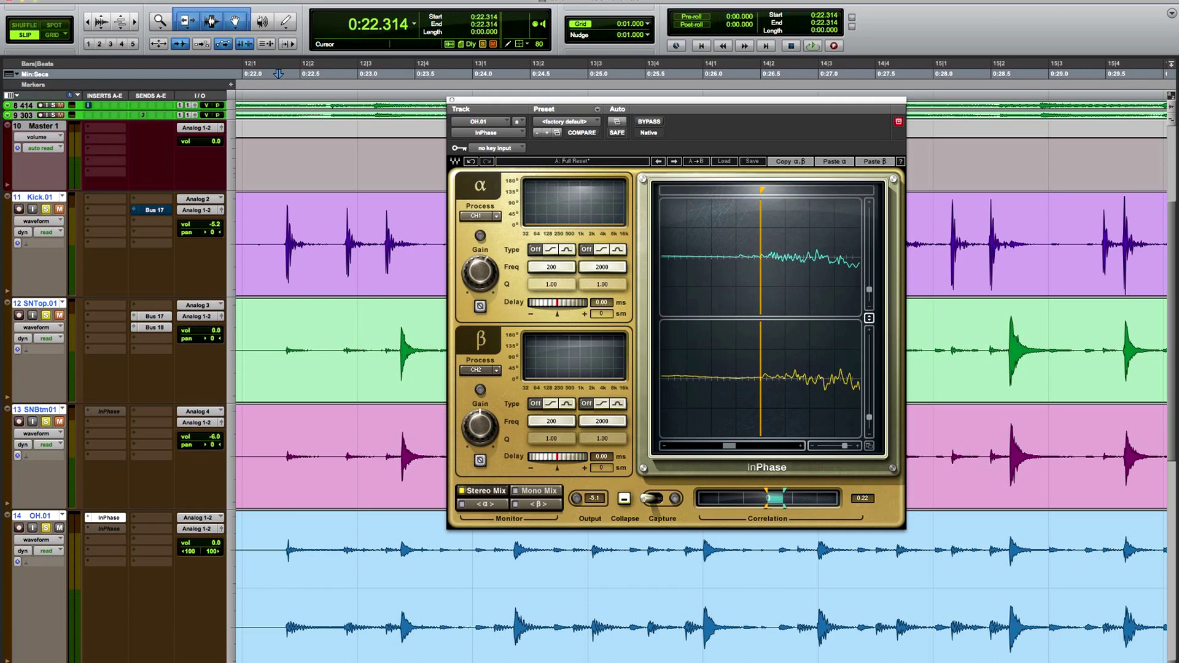
left_click_drag(869, 289, 869, 279)
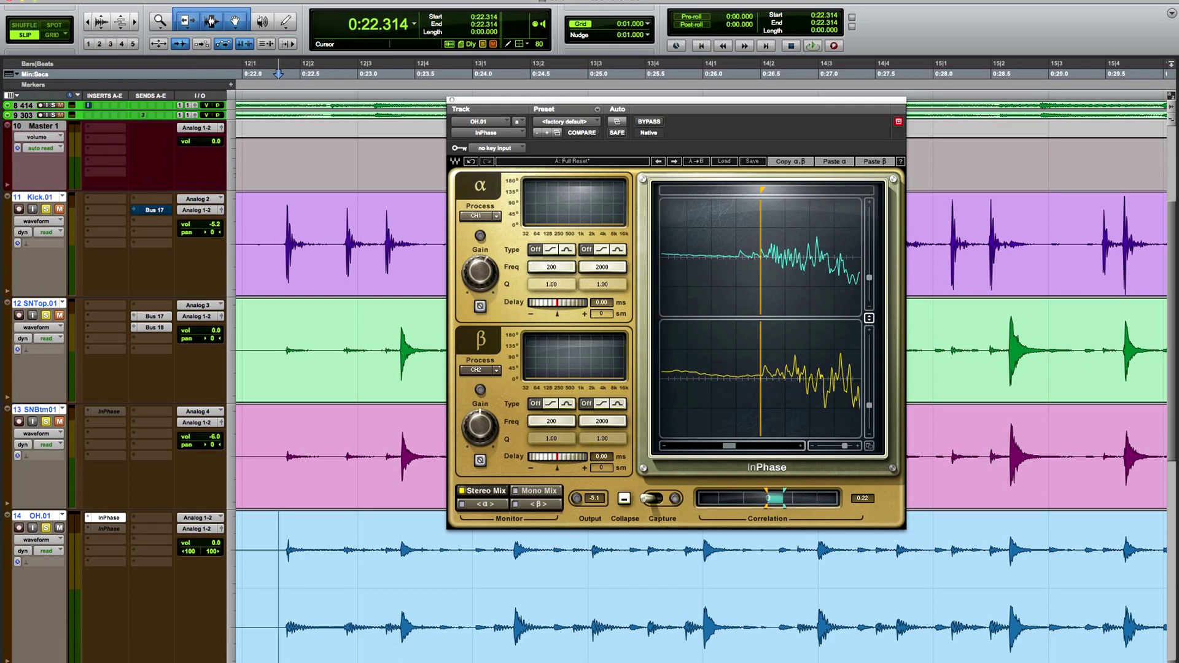
left_click_drag(761, 192, 737, 192)
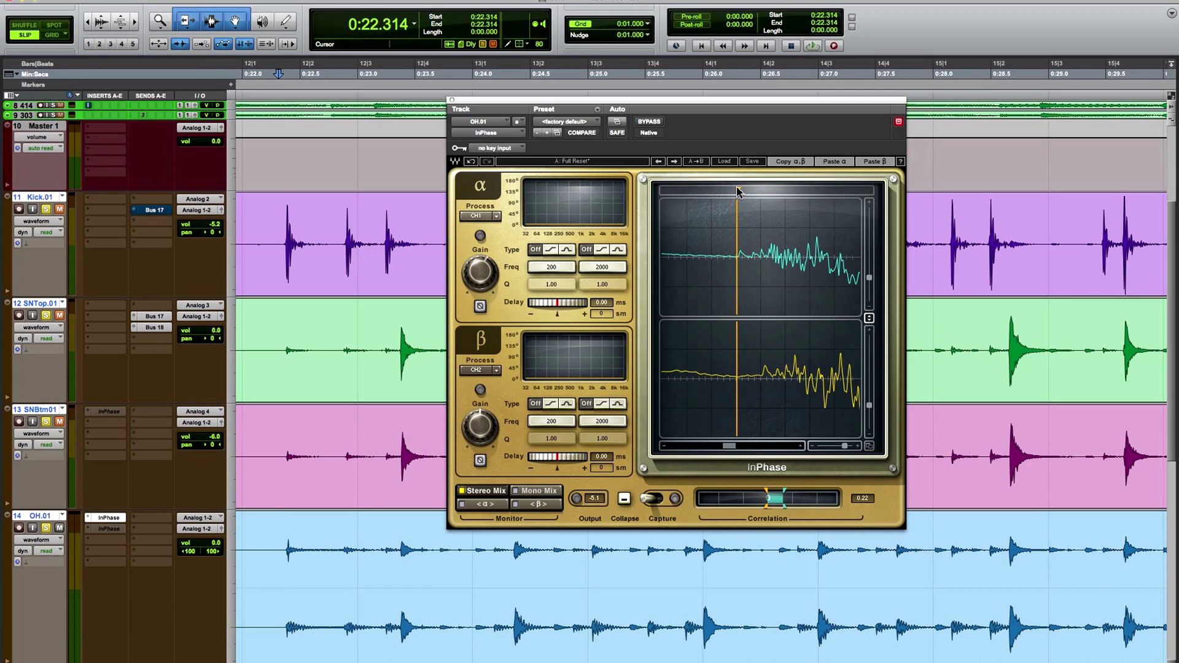
left_click(869, 317)
left_click_drag(869, 278, 869, 269)
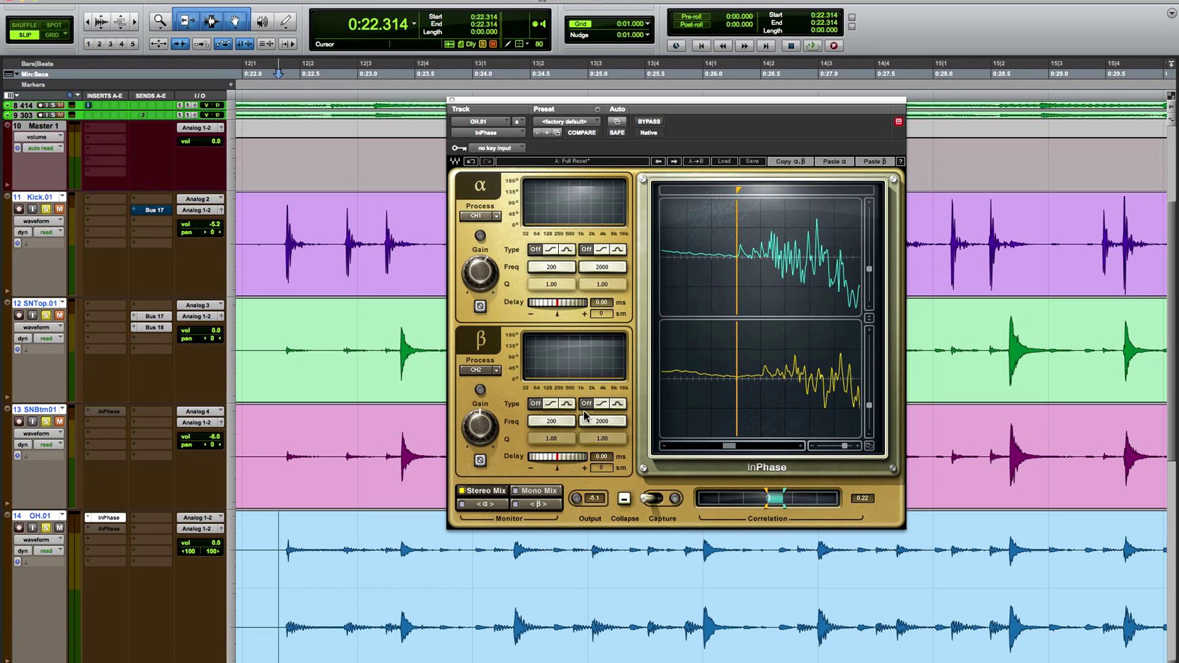
- Try a negative delay on beta to line up its transient with alpha's, and undo it
left_click_drag(563, 467, 540, 467)
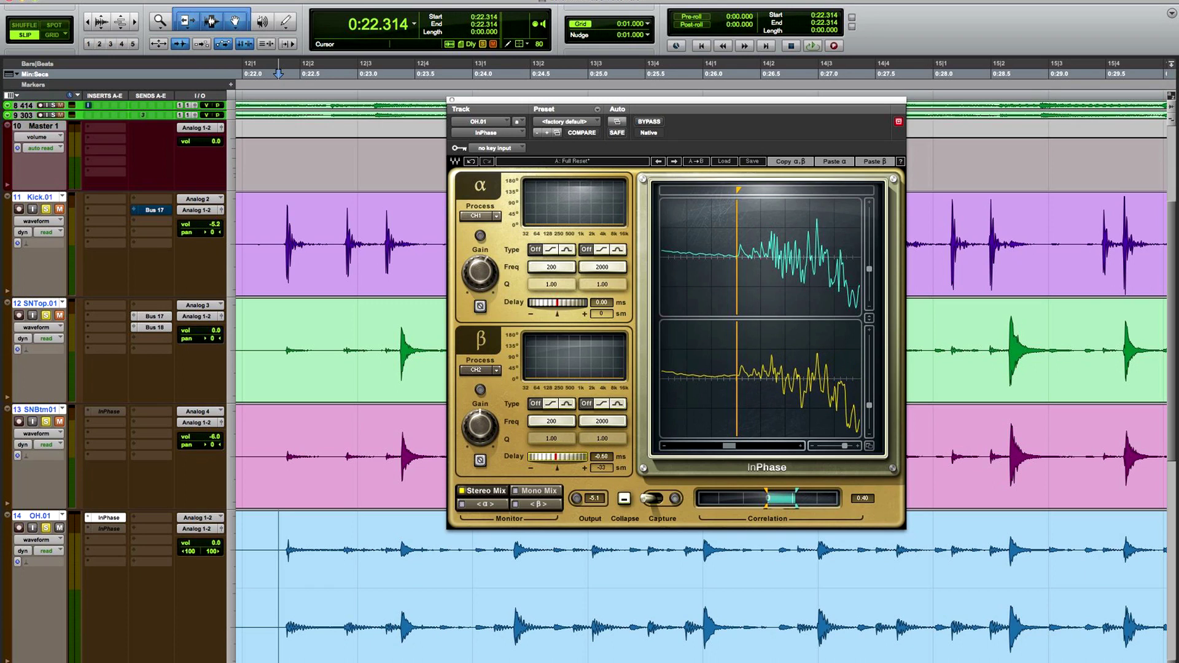
left_click(471, 161)
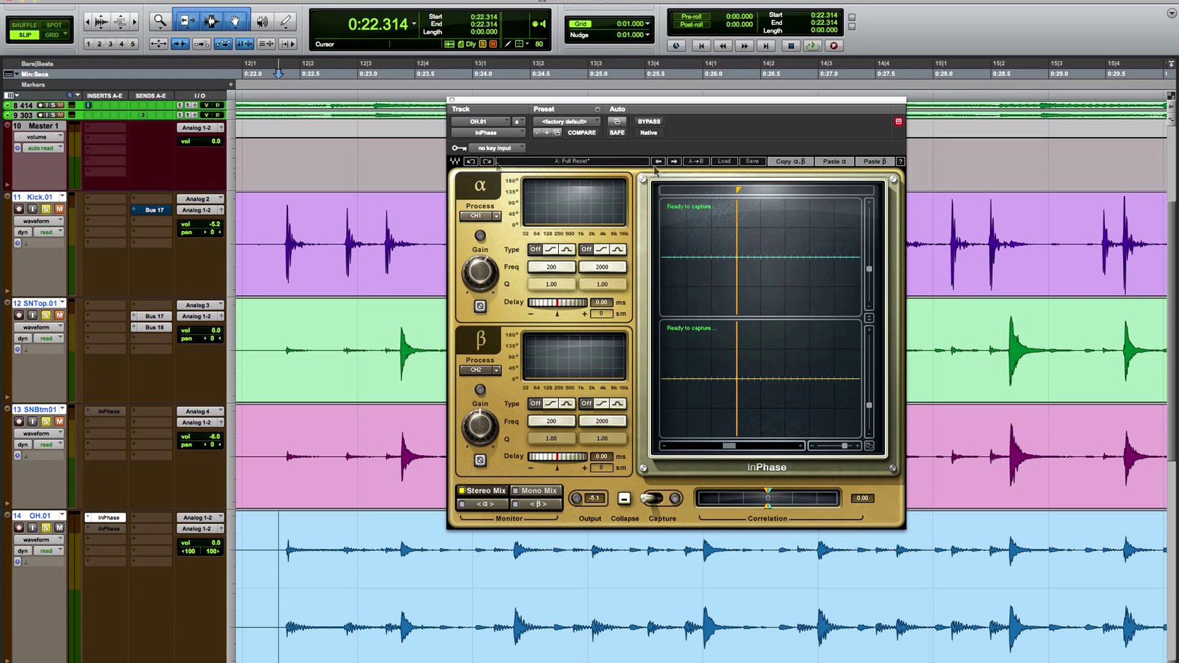
- Capture the overhead waveforms again during playback
left_click(661, 498)
key("space")
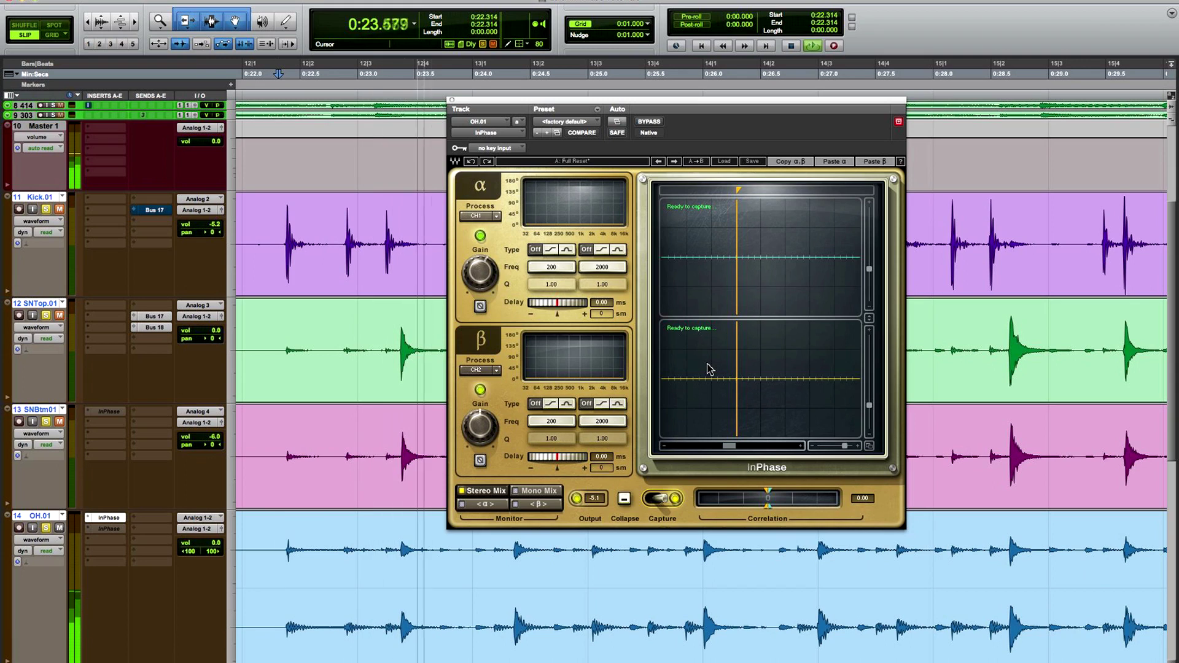
key("space")
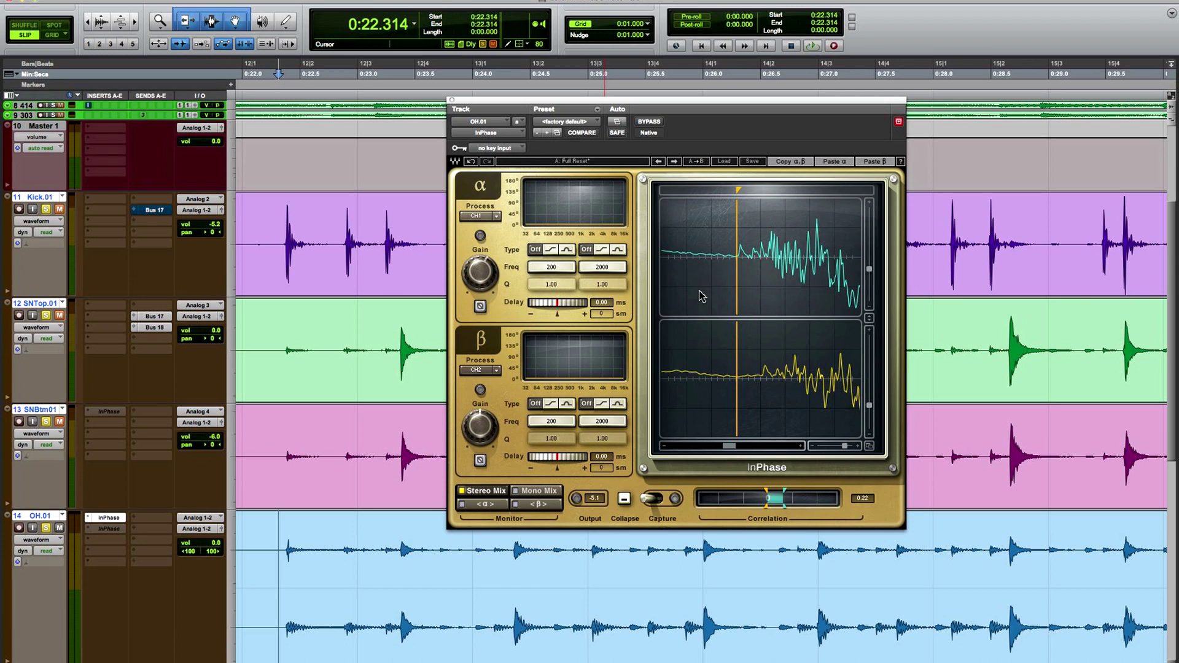
- Set beta's delay to -0.71 ms, lining up its transient with alpha's at the locator
left_click_drag(616, 463, 616, 489)
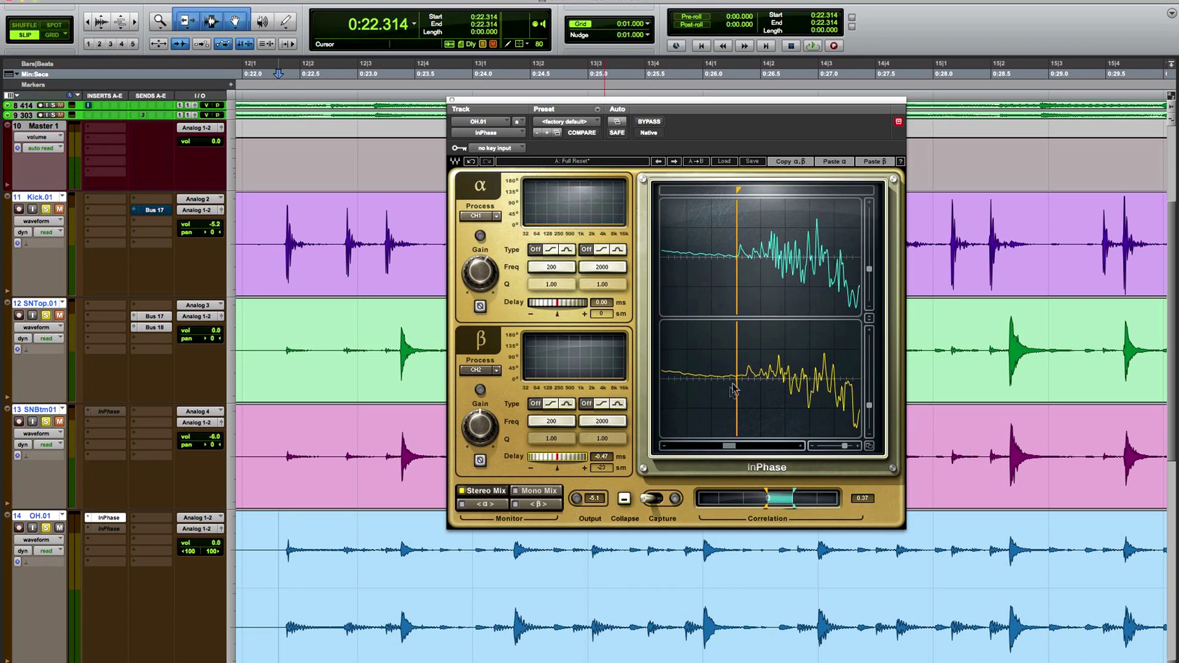
mouse_move(748, 382)
left_mouse_down()
mouse_move(696, 375)
mouse_move(780, 381)
mouse_move(747, 379)
left_mouse_up()
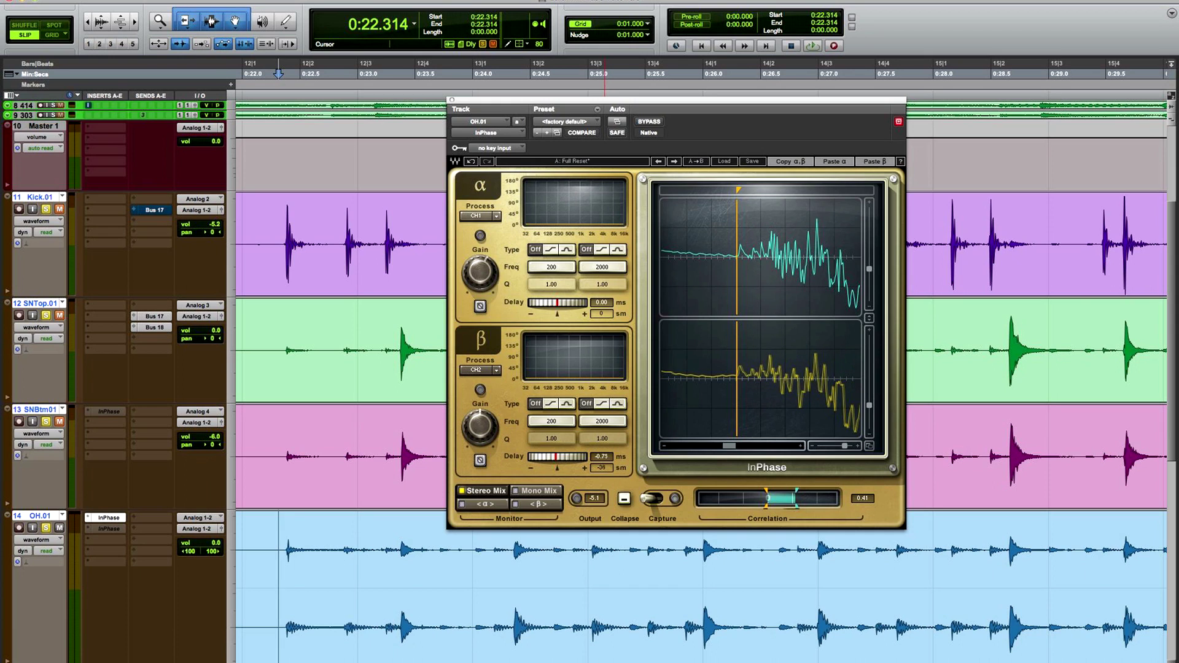
left_click_drag(746, 379, 747, 379)
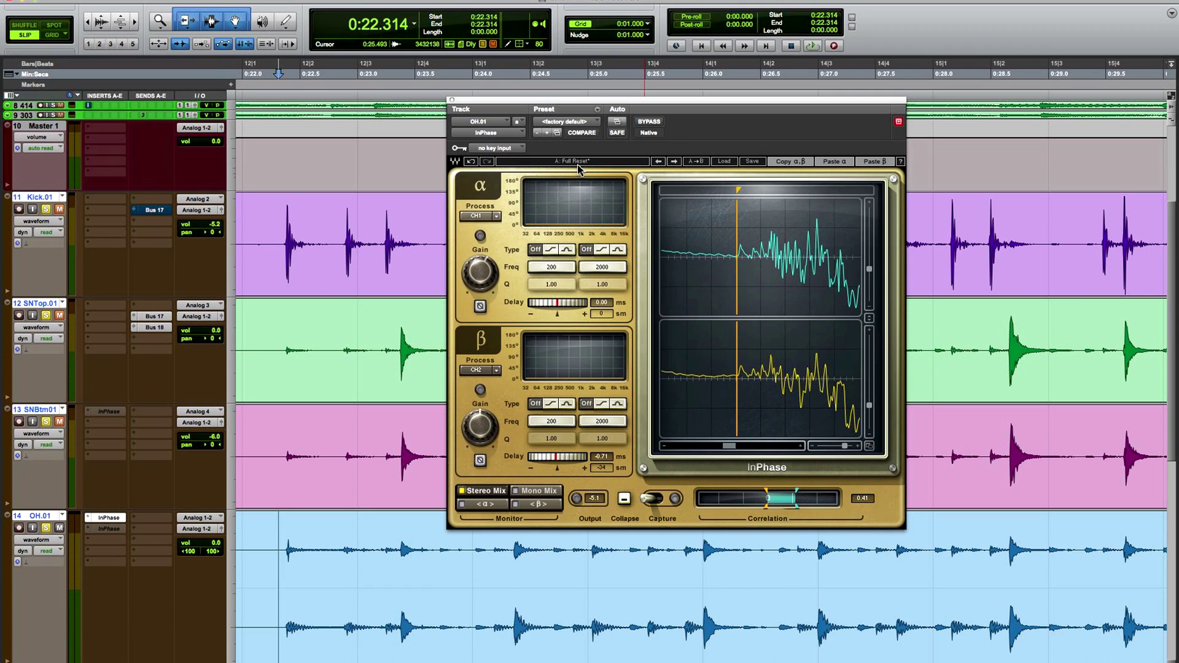
- Play back the overheads while comparing the aligned setup A with the unaligned setup B, ending on A
key("space")
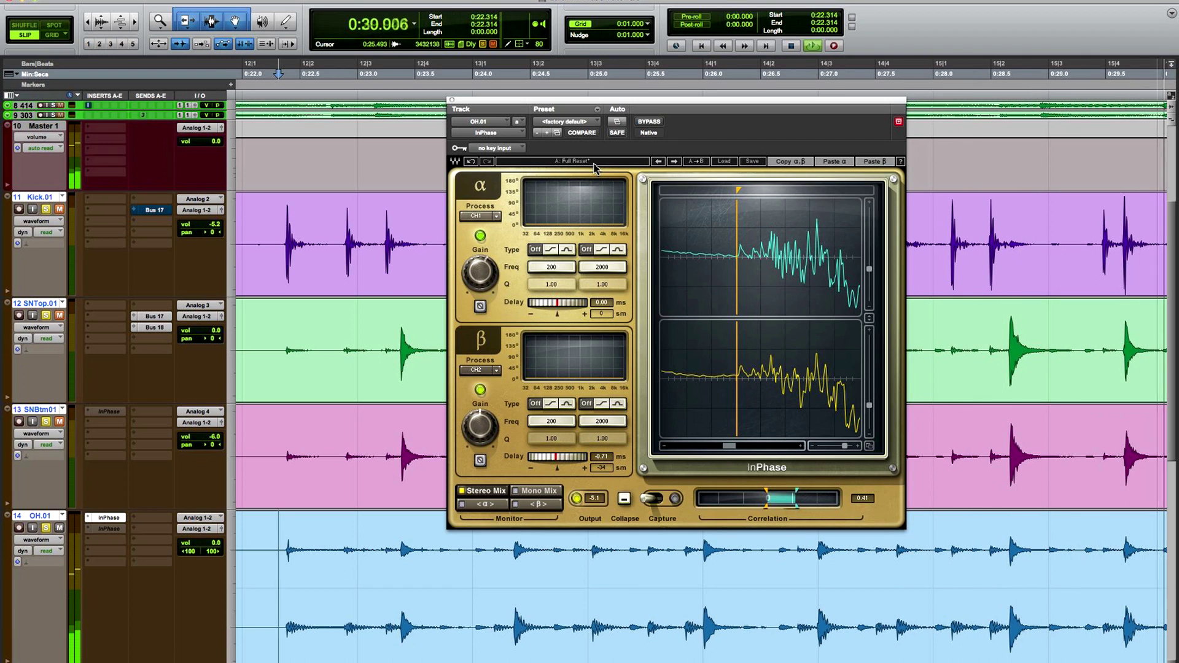
left_click(594, 165)
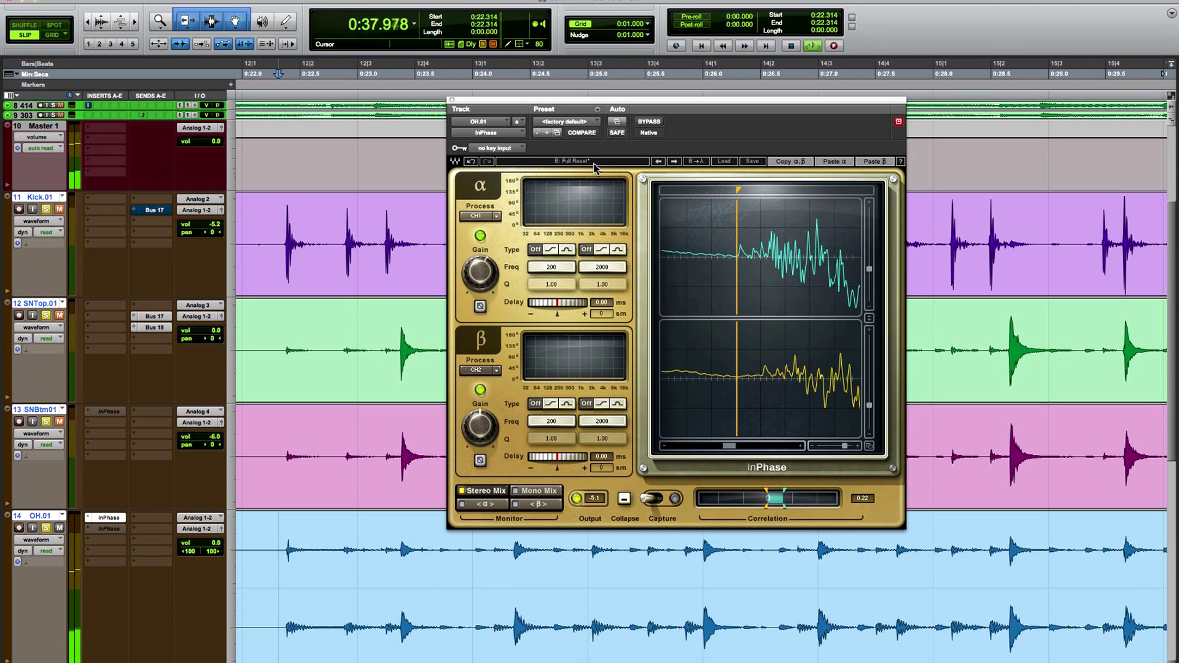
left_click(593, 164)
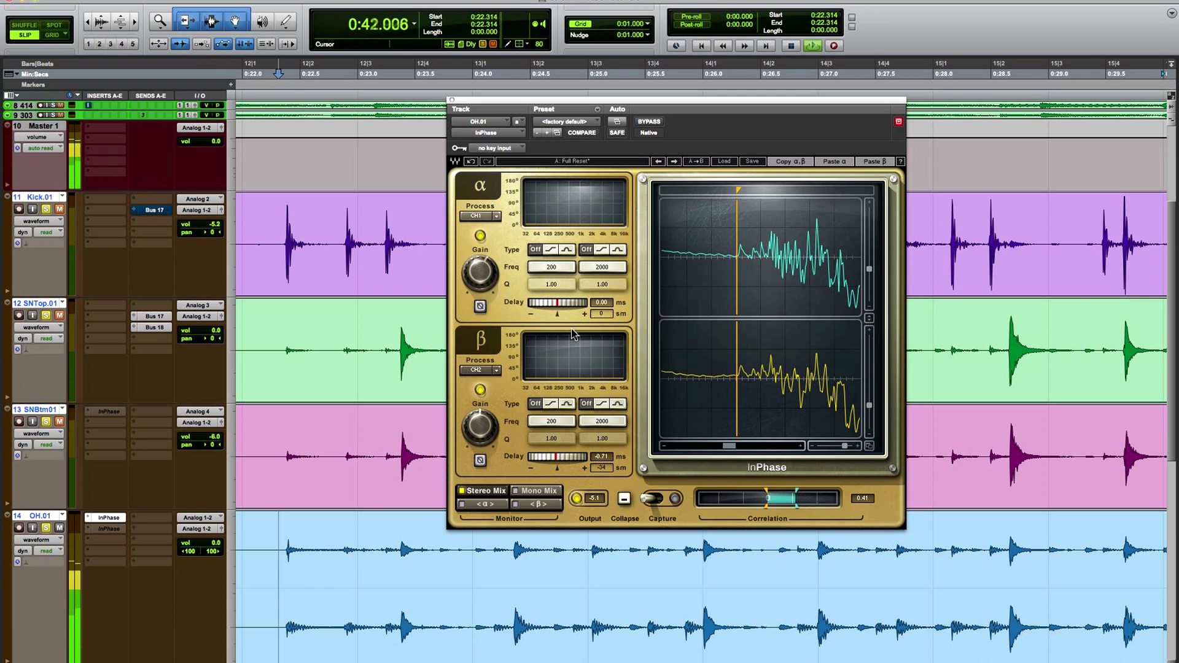
key("space")
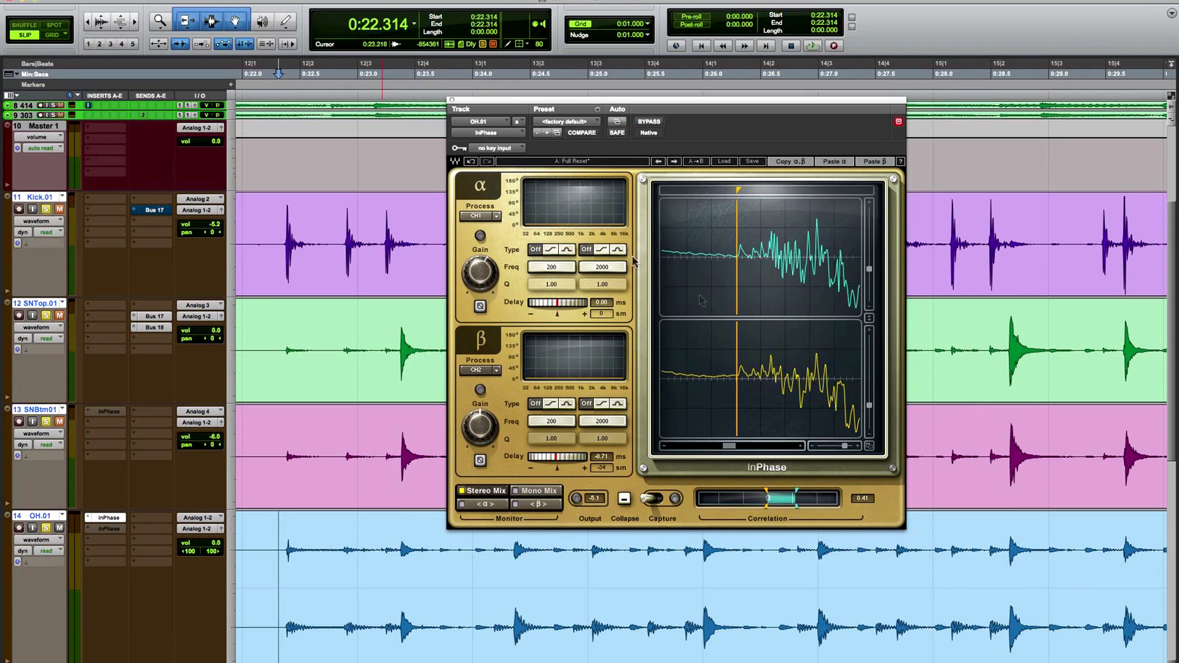
- Open the AudioSuite version of InPhase Stereo and place its window beside the OH.01 insert window
left_click_drag(533, 108, 376, 95)
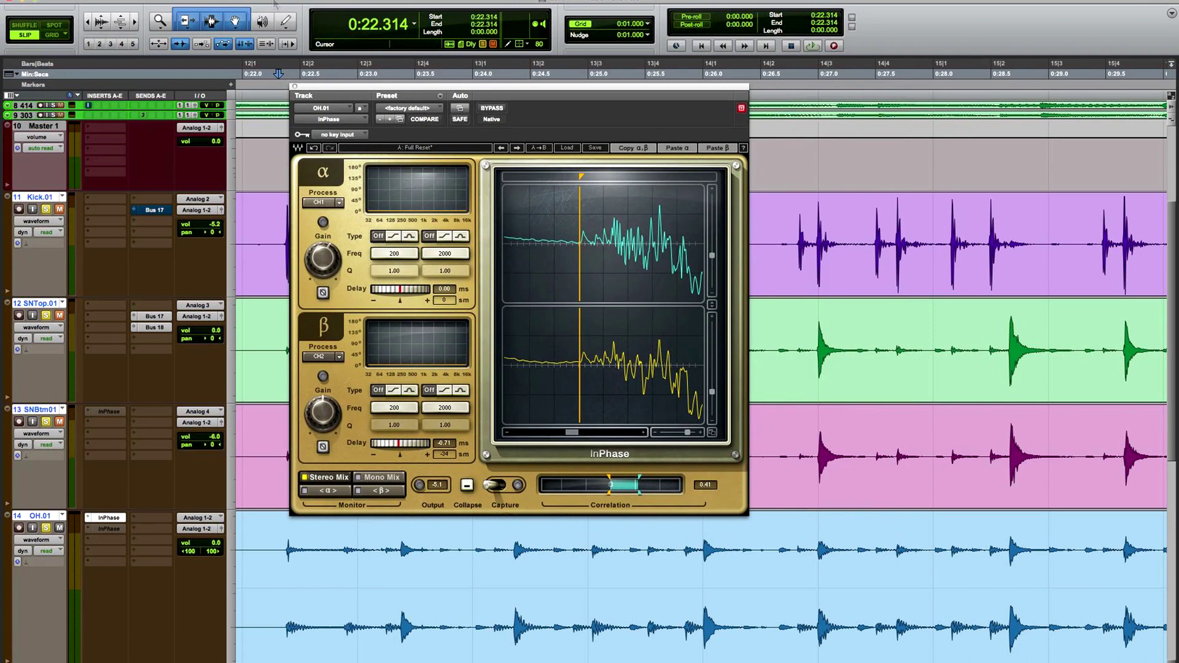
left_click(329, 120)
mouse_move(304, 104)
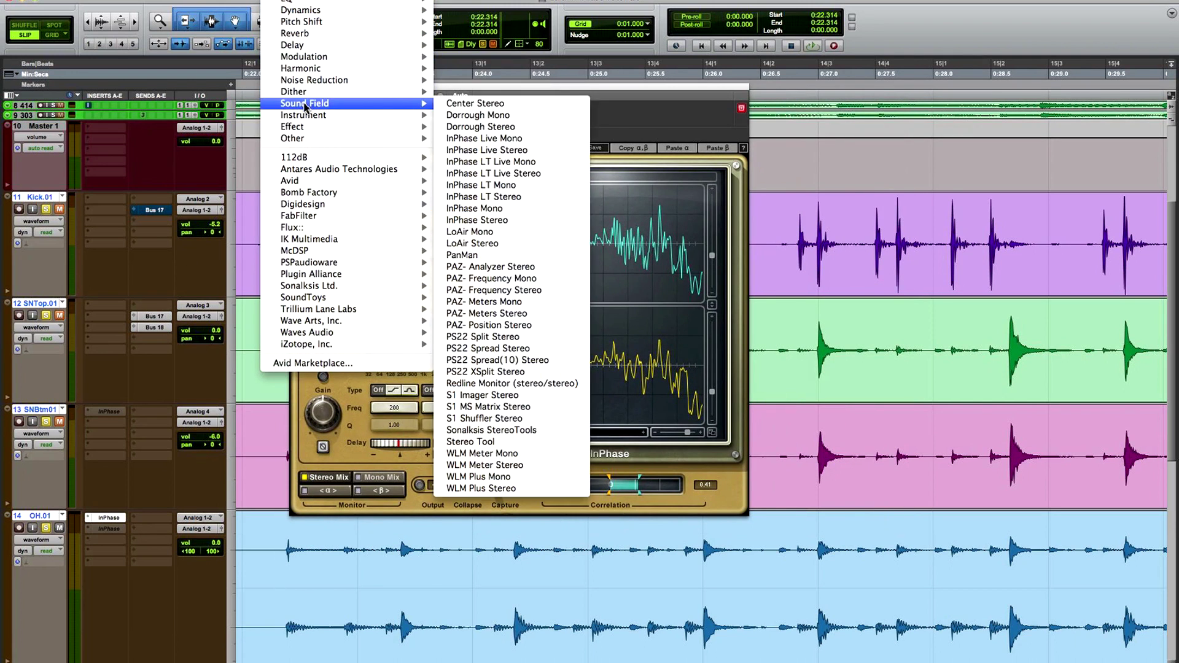
left_click(483, 222)
left_click_drag(654, 74, 698, 74)
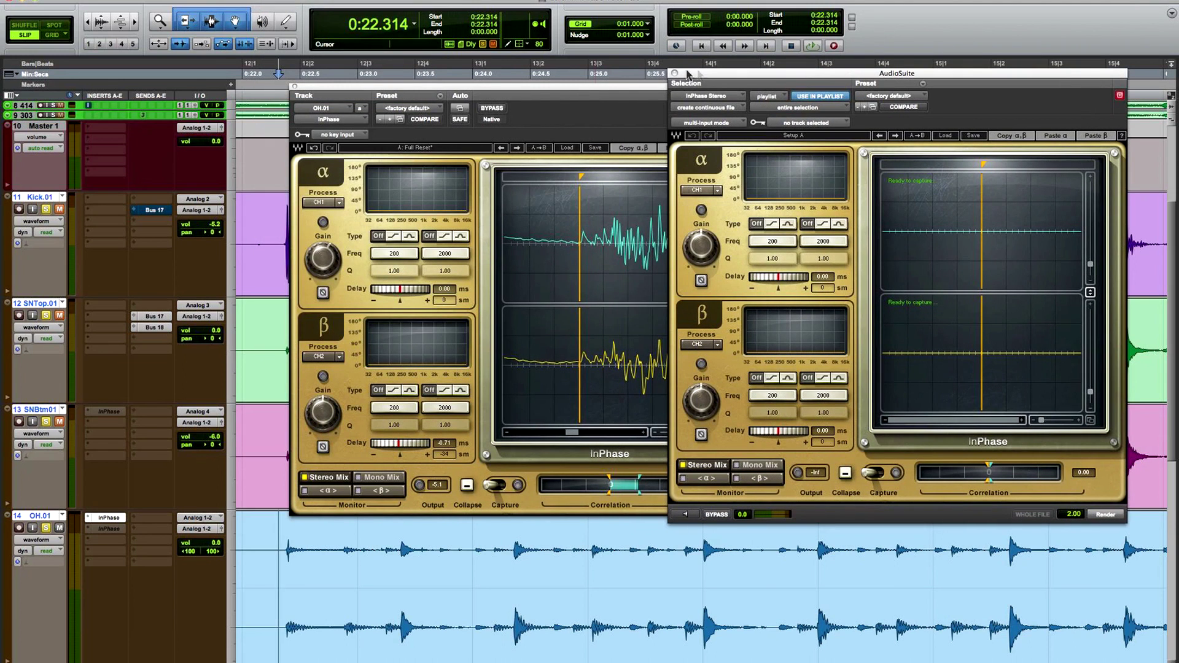
- Copy the alpha and beta settings from the OH.01 InPhase insert and paste both into the AudioSuite InPhase, keeping the two windows side by side
left_click_drag(522, 95, 448, 47)
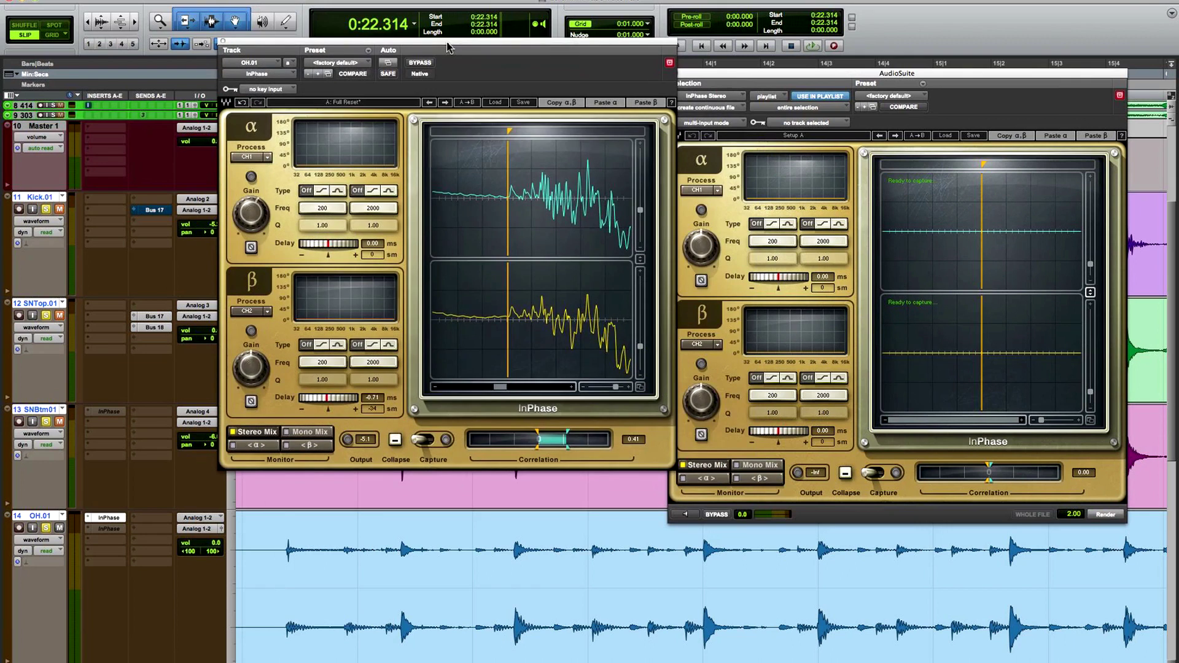
left_click(560, 103)
left_click_drag(863, 73, 848, 40)
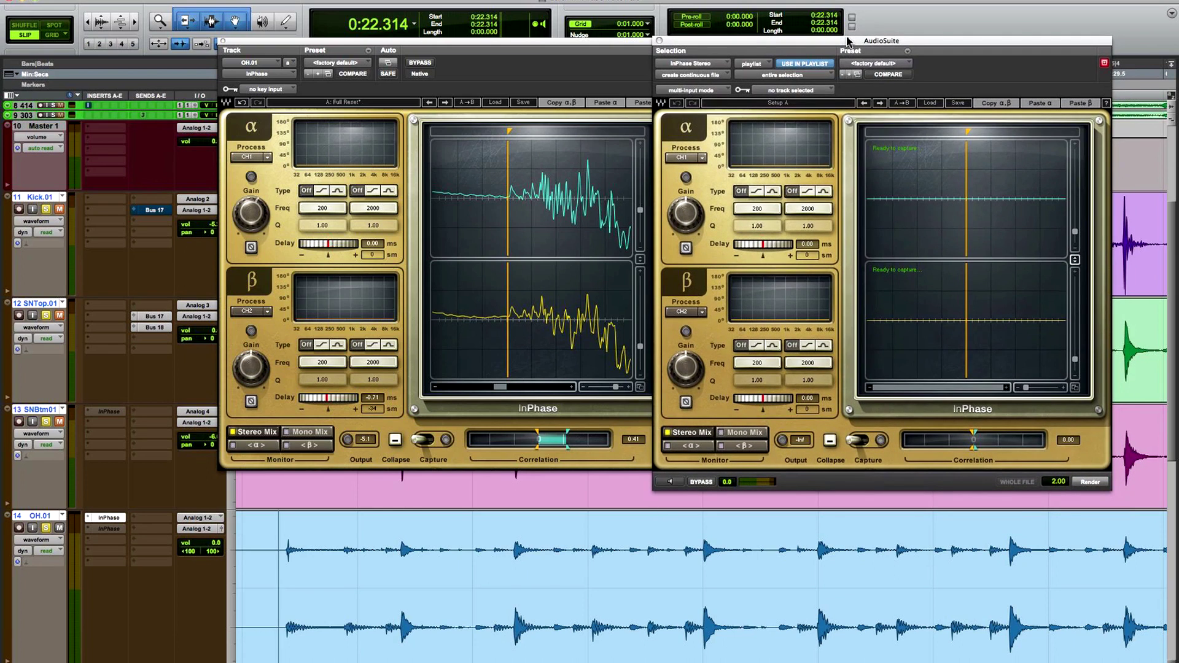
left_click(1044, 105)
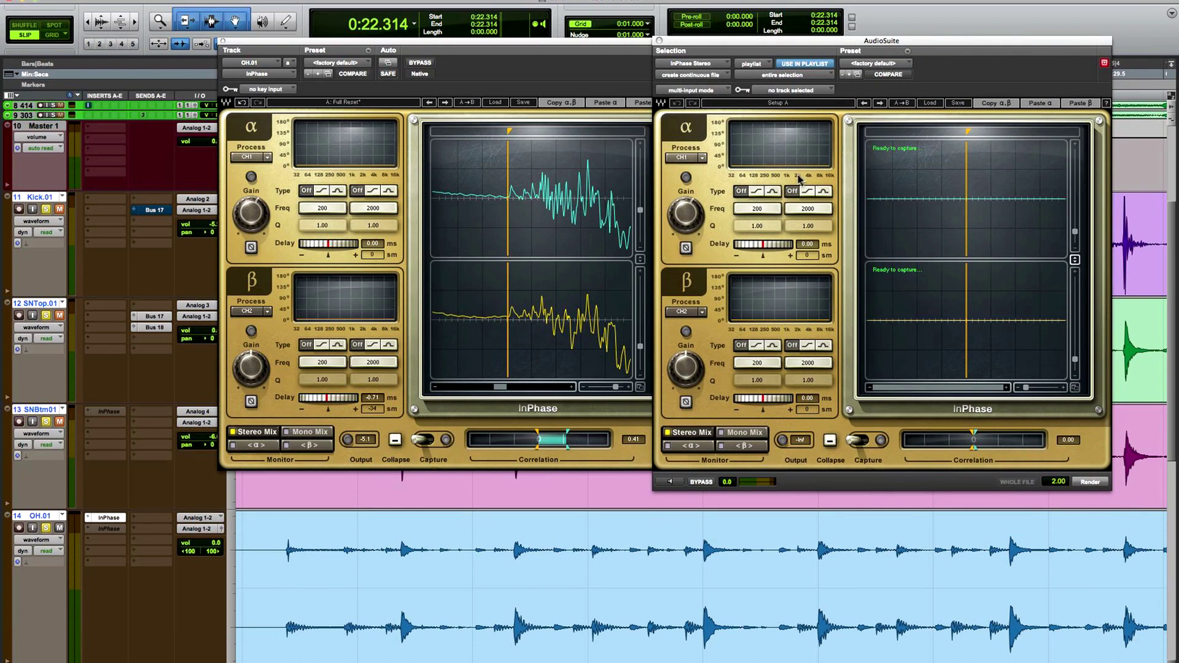
mouse_move(700, 201)
left_click(1084, 104)
- Select OH.01 audio from about 0:22.362 to 0:26.613 and preview the AudioSuite correction, comparing it with bypass
left_click_drag(284, 541, 773, 542)
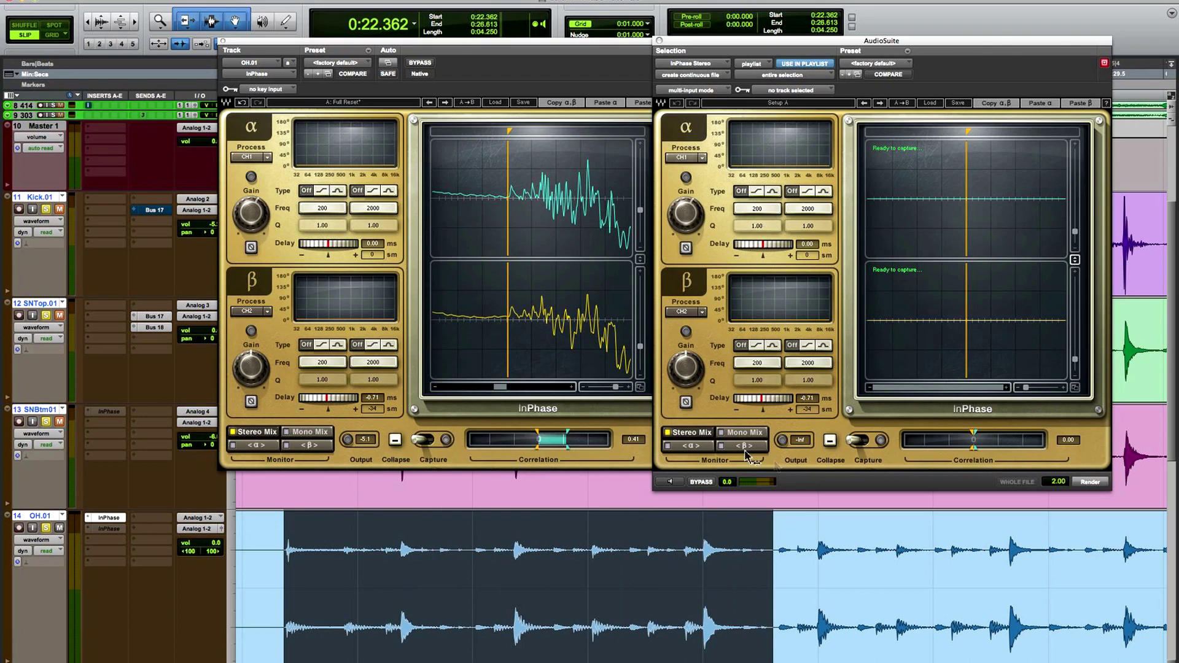
left_click(669, 482)
left_click(700, 482)
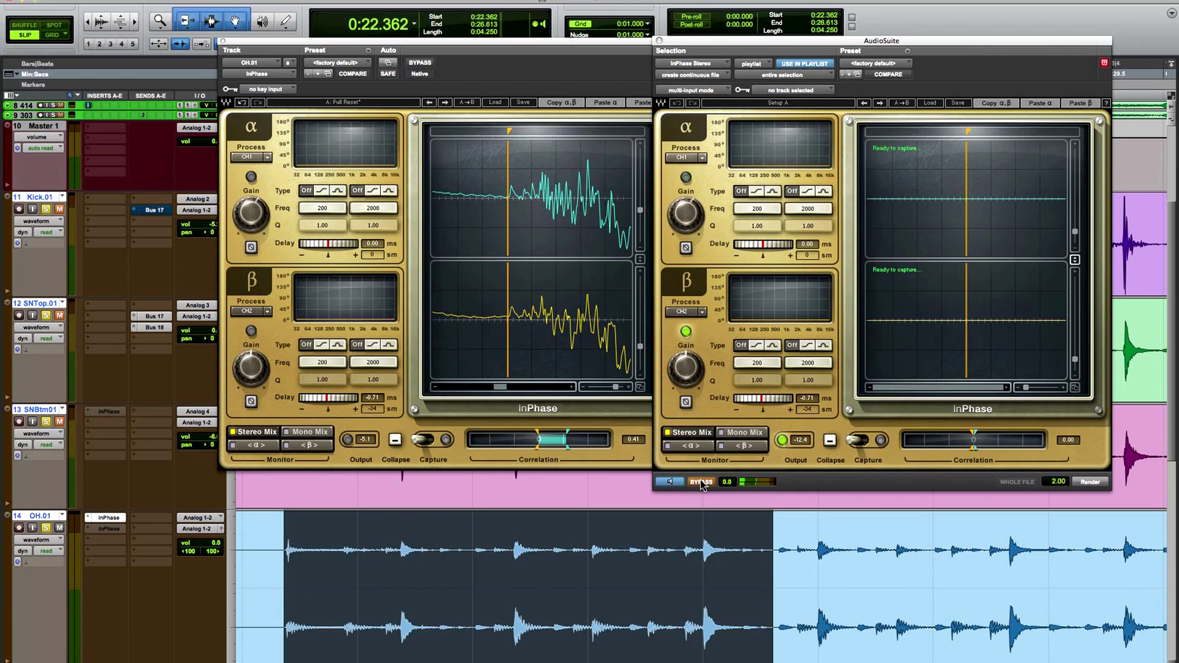
left_click(701, 482)
left_click(701, 482)
left_click(701, 482)
- Render the AudioSuite correction on the whole OH.01 clip and make the track's first InPhase insert inactive
left_click(874, 643)
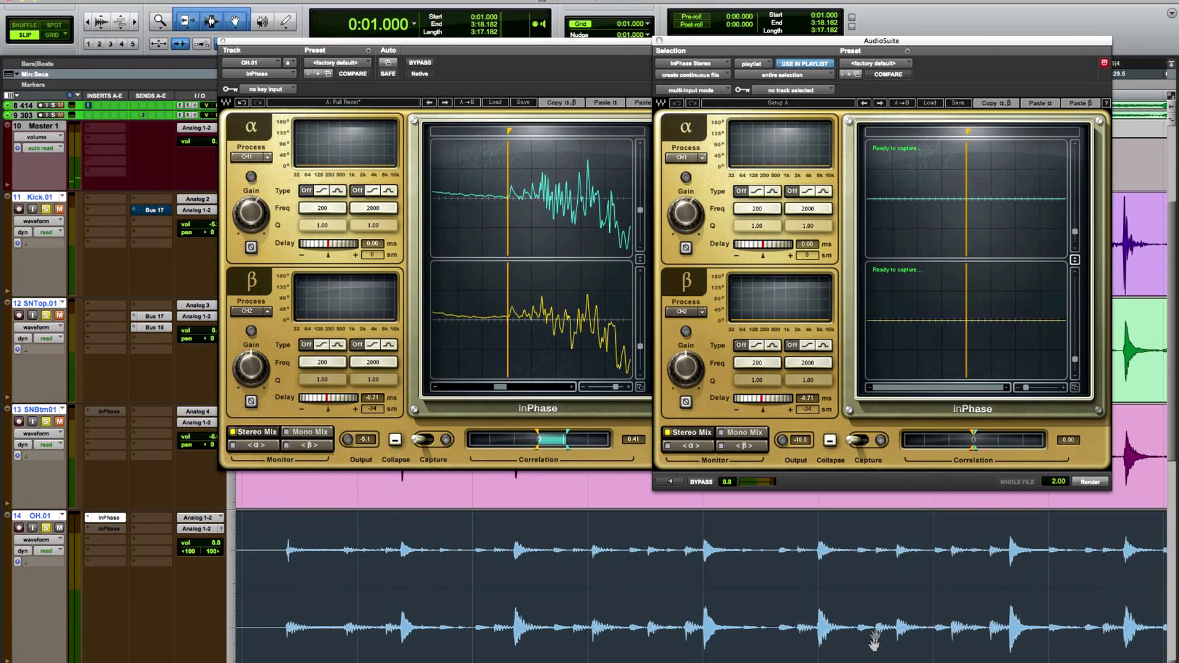
left_click(1090, 482)
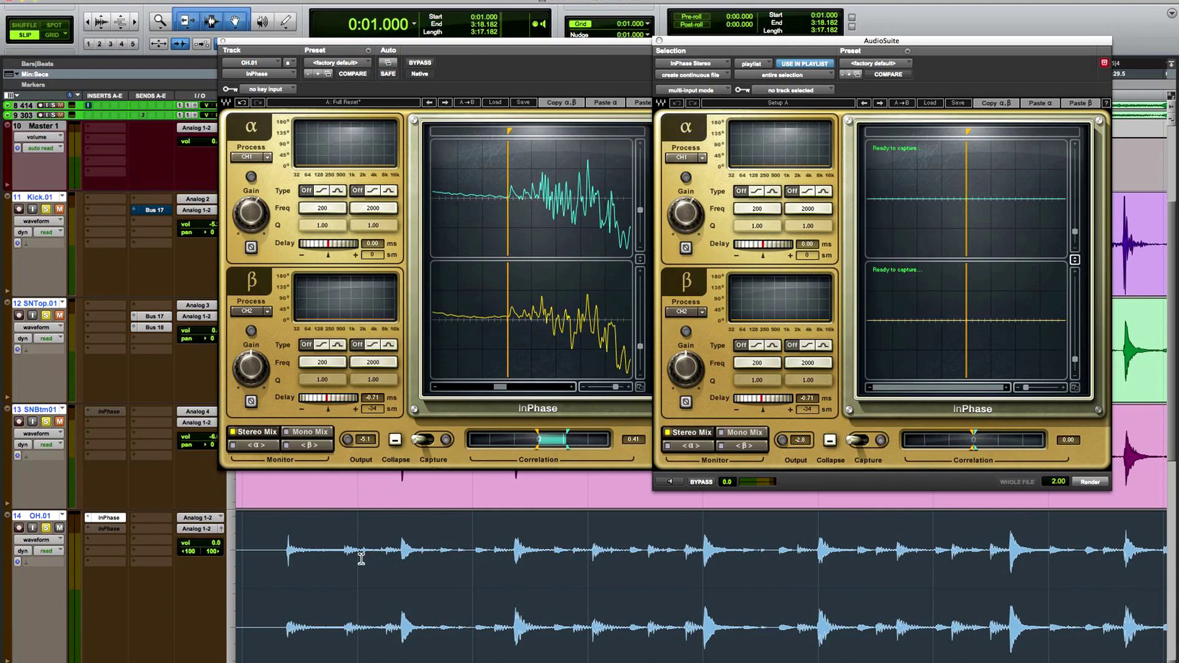
left_click(105, 519, "ctrl+super")
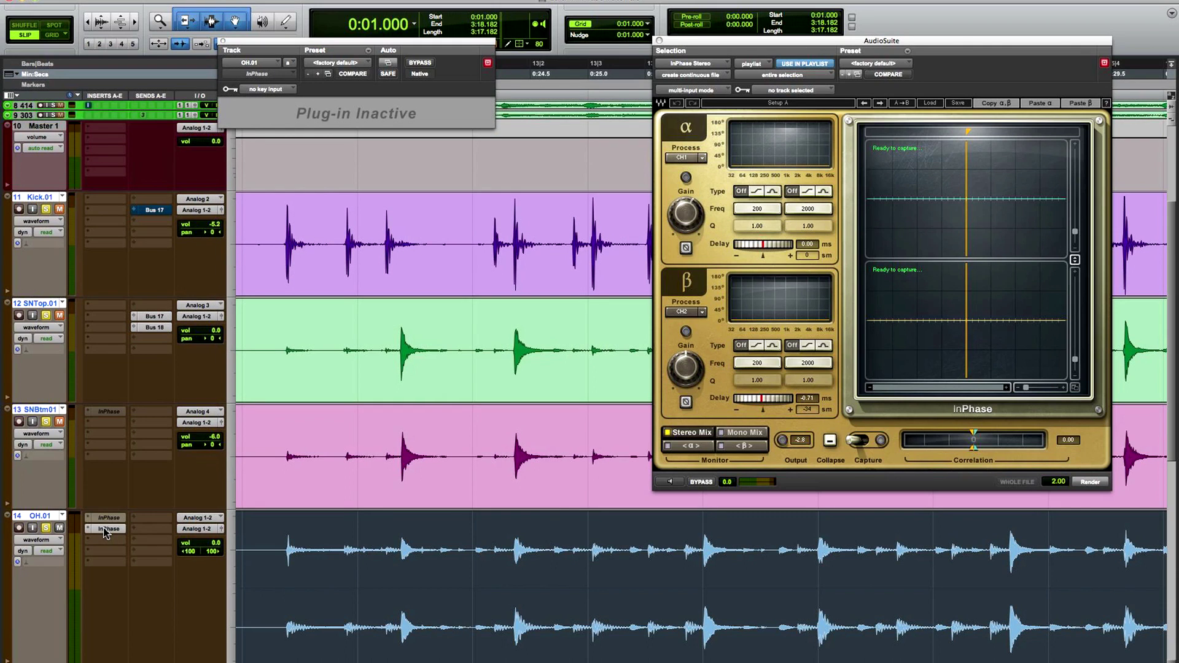
- Open the second InPhase insert on OH.01, close the AudioSuite window and move the insert window clear of the track controls
left_click(103, 528)
left_click_drag(751, 41, 830, 28)
left_click(735, 28)
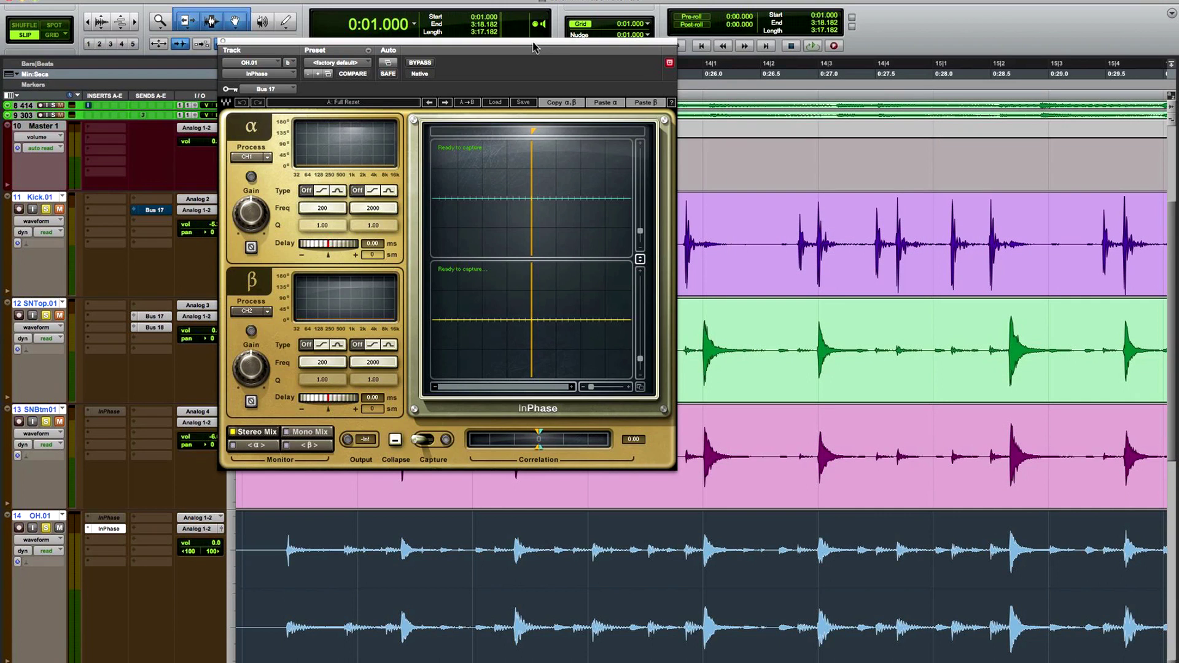
left_click_drag(533, 45, 767, 70)
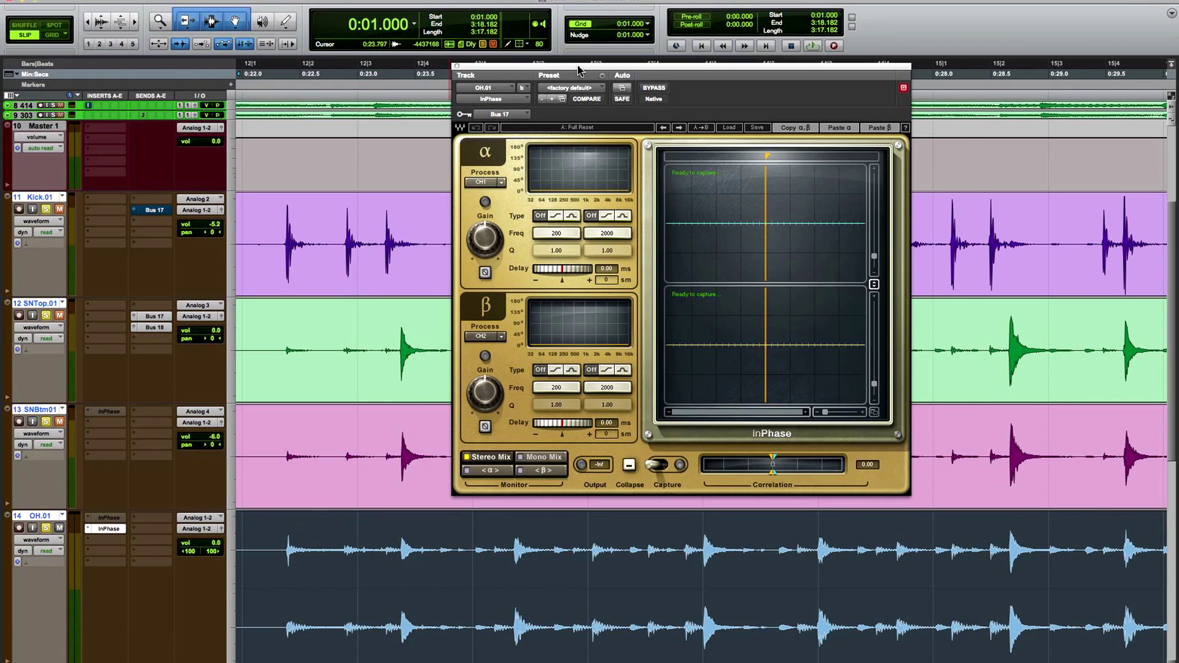
left_click_drag(578, 70, 634, 78)
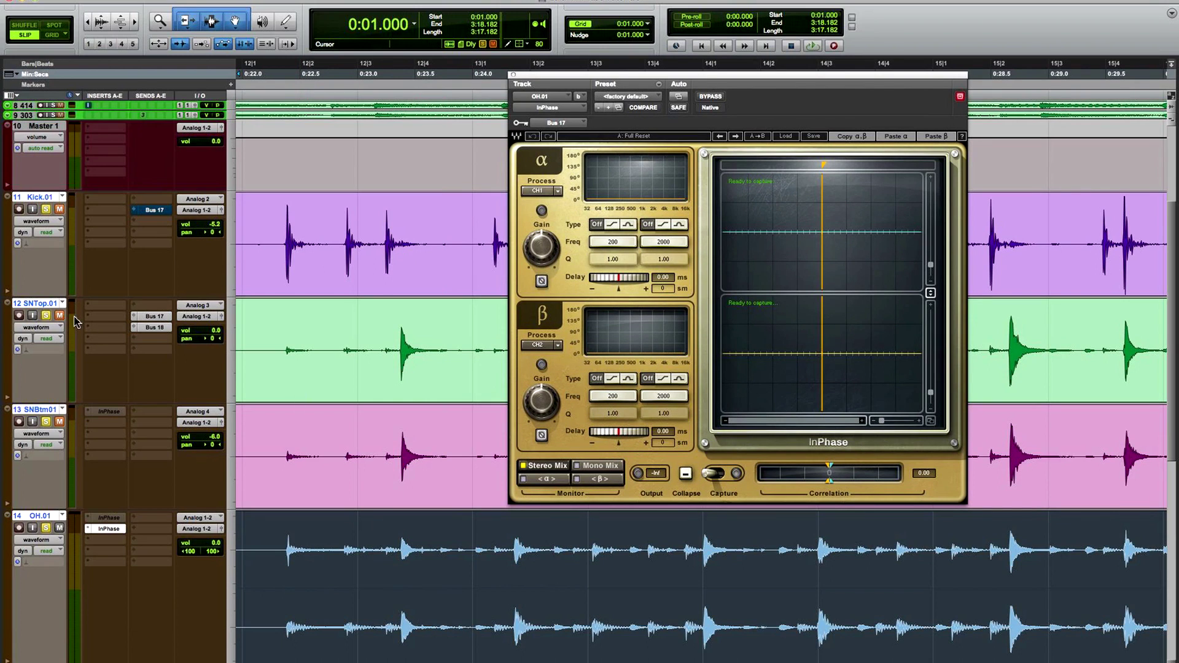
- Open the SNTop.01 send to Bus 17 and arrange the InPhase window beside it to check the pre-fader send
left_click(153, 317)
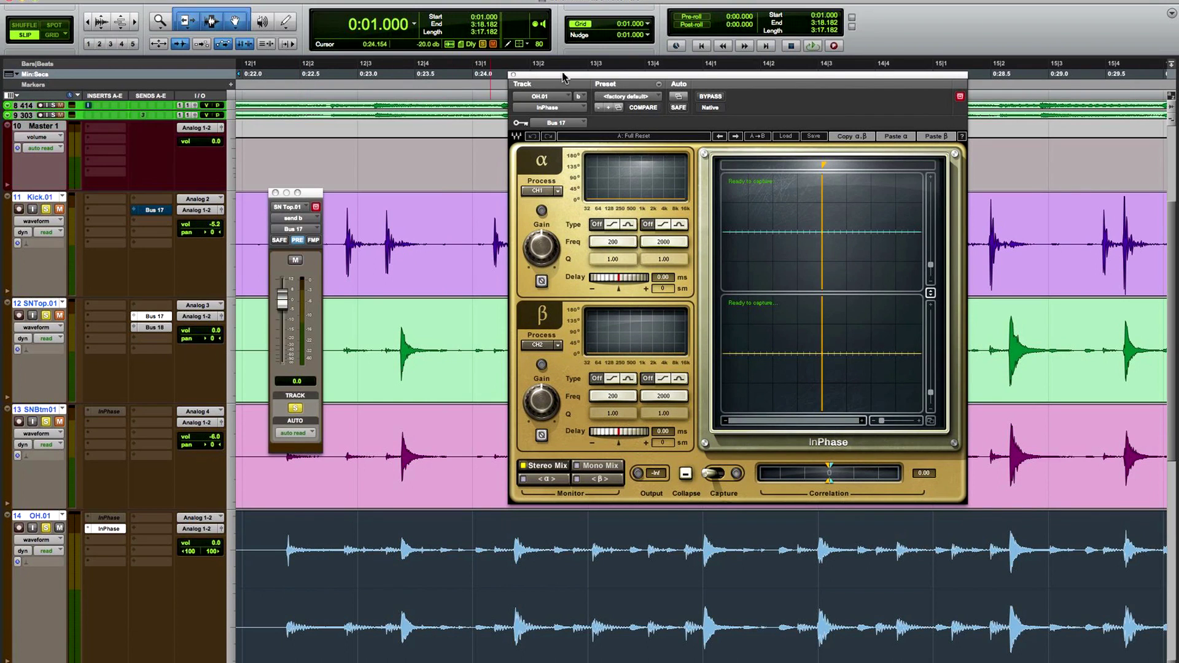
left_click_drag(564, 79, 488, 122)
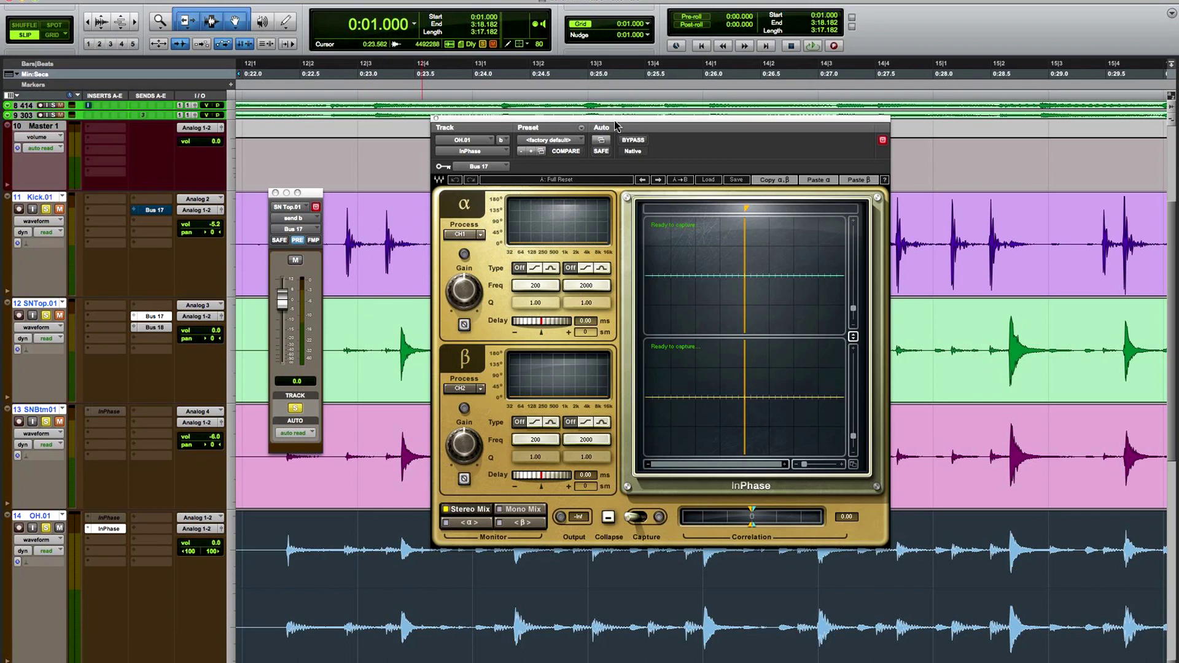
left_click_drag(616, 125, 591, 120)
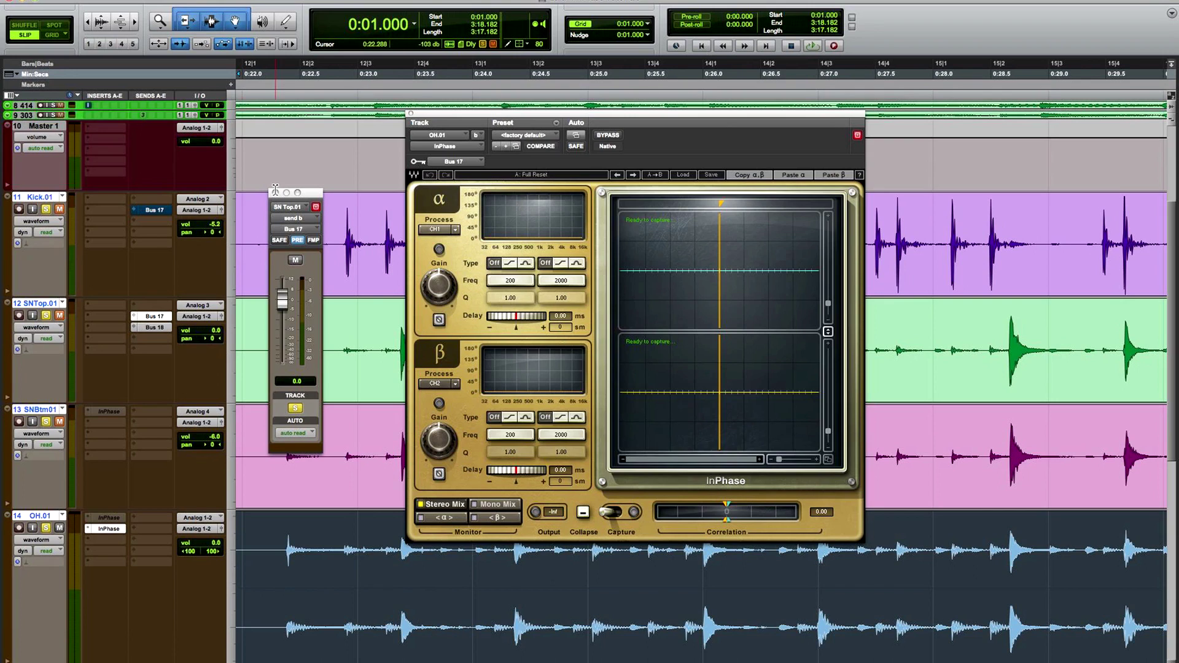
left_click(299, 240)
- Set alpha's process to CH1/2 in the OH.01 InPhase, and check beta's SideCh process and the Bus 17 key input
left_click(455, 230)
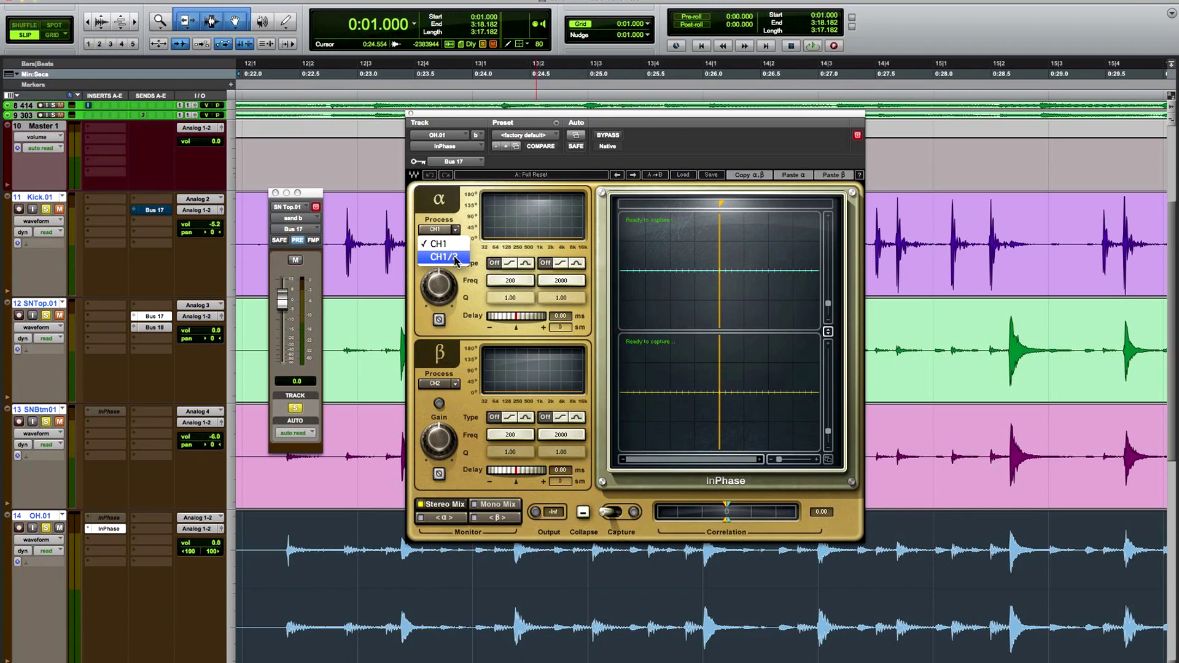
left_click(455, 258)
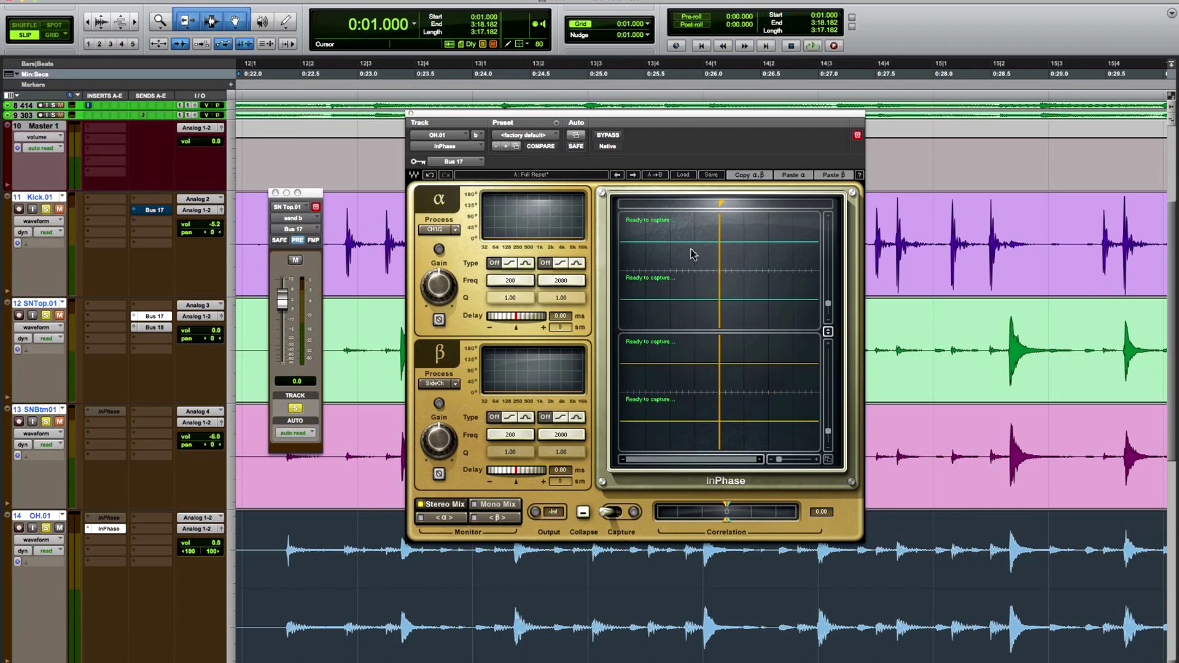
left_click(455, 384)
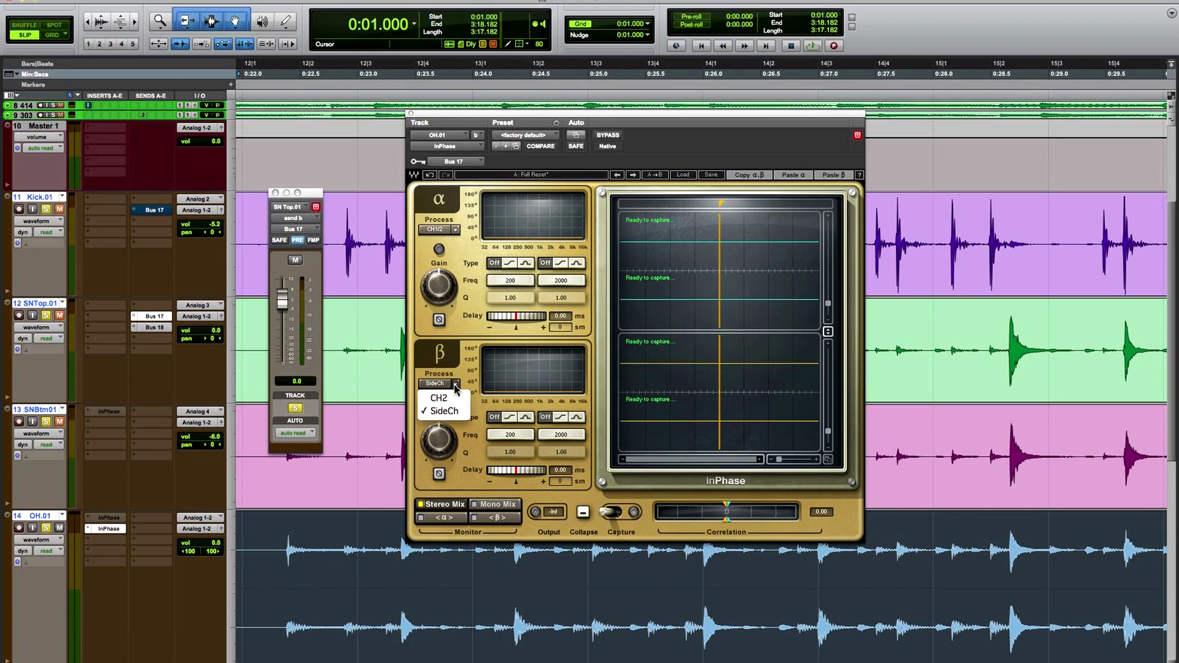
left_click(472, 349)
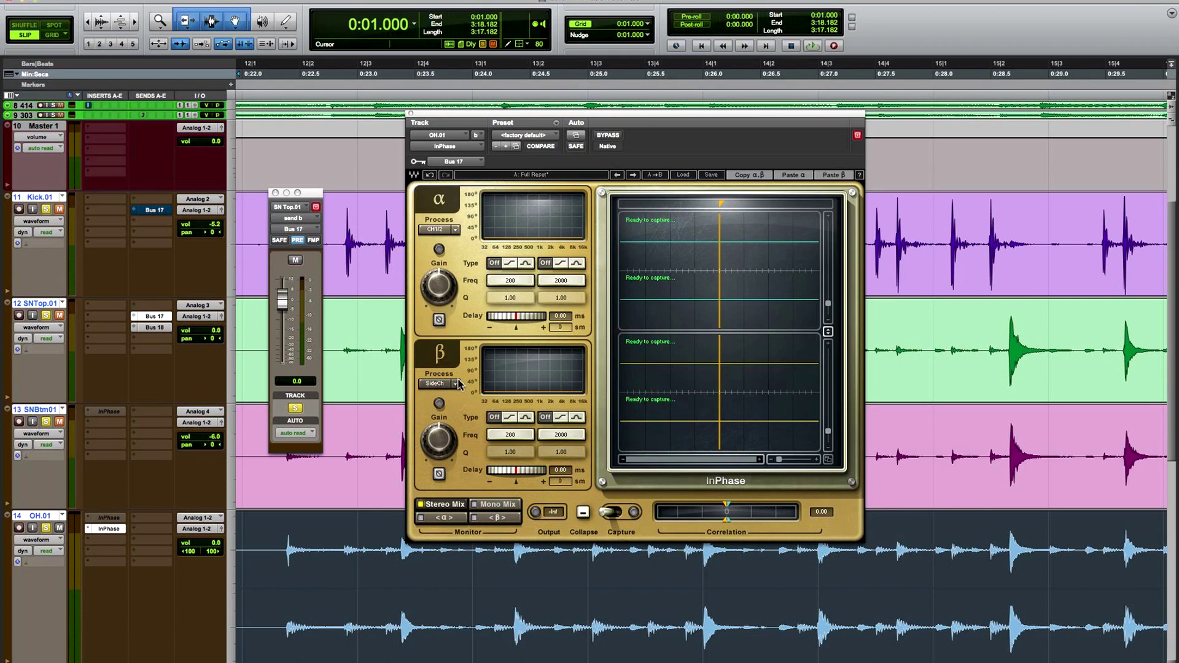
left_click(476, 163)
left_click(467, 163)
- Play from just before the first OH.01 hit, at about 0:22.346, monitoring alpha alone and switching to beta alone
left_click(445, 518)
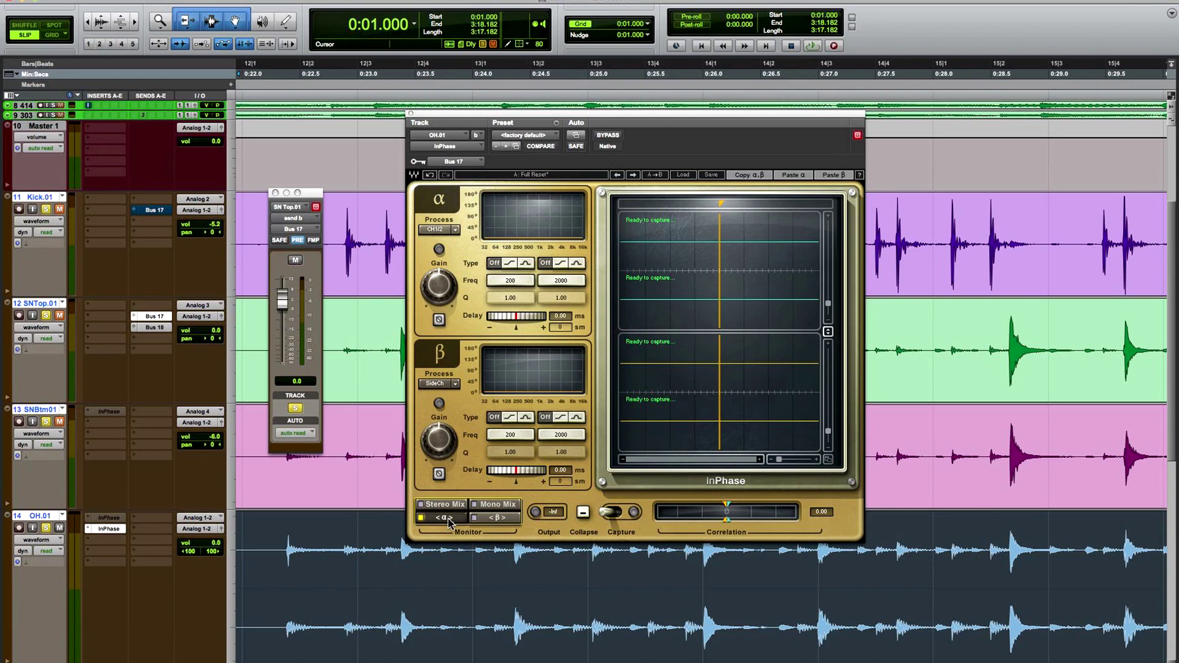
key("space")
left_click(282, 538)
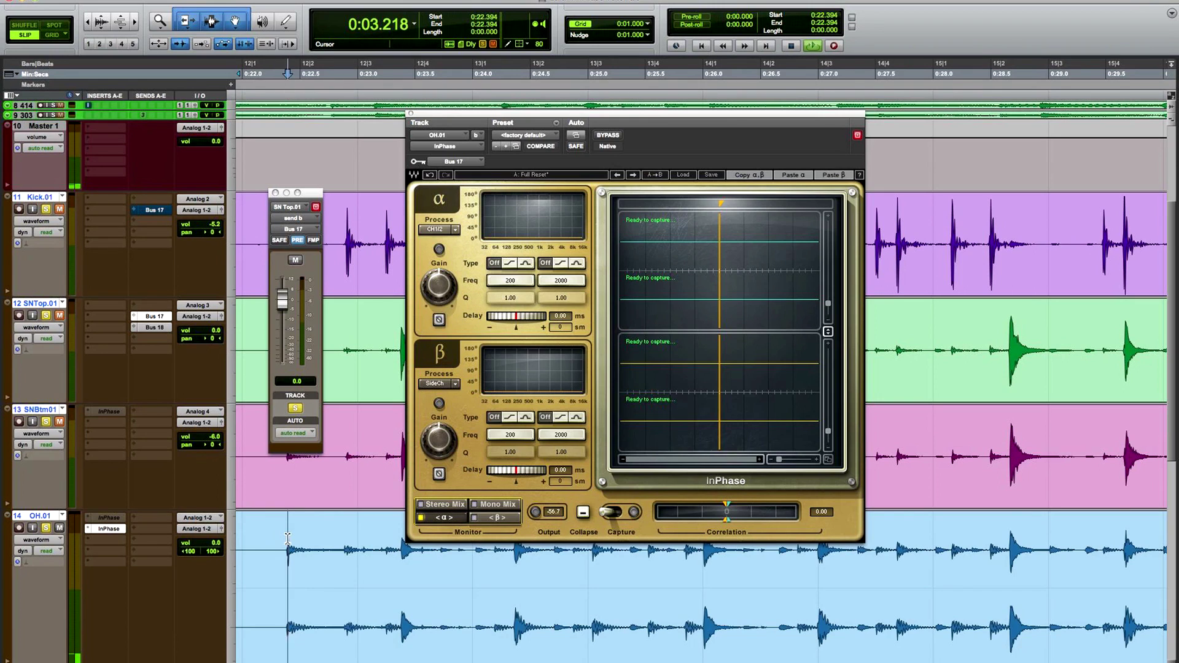
key("space")
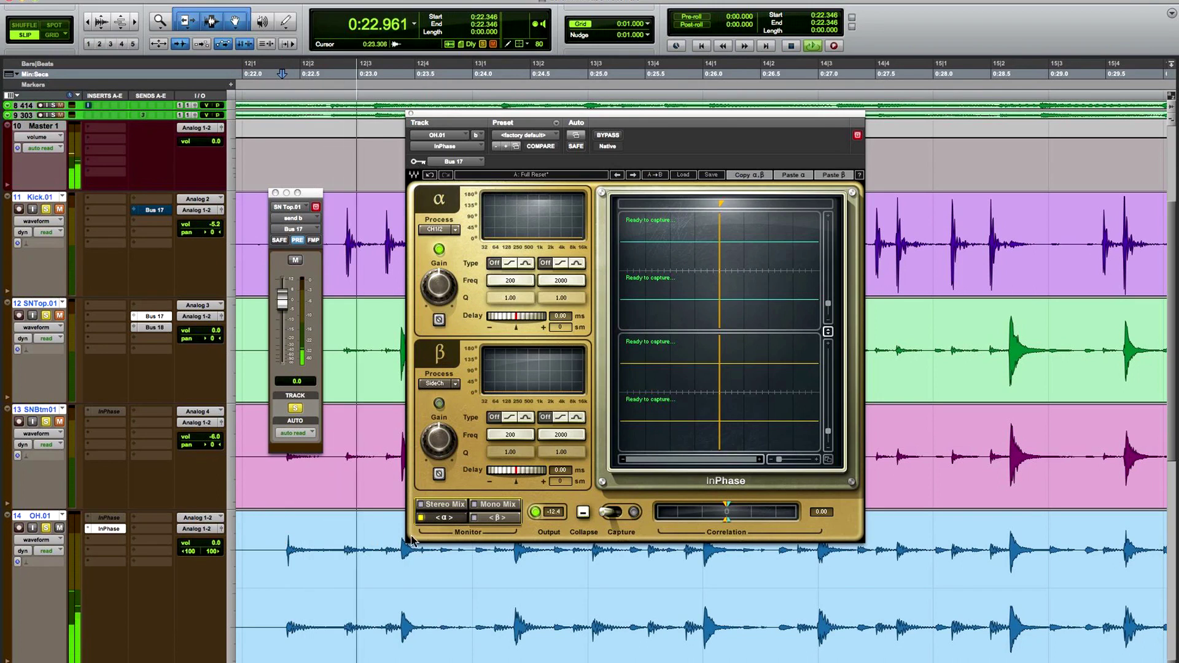
left_click(496, 519)
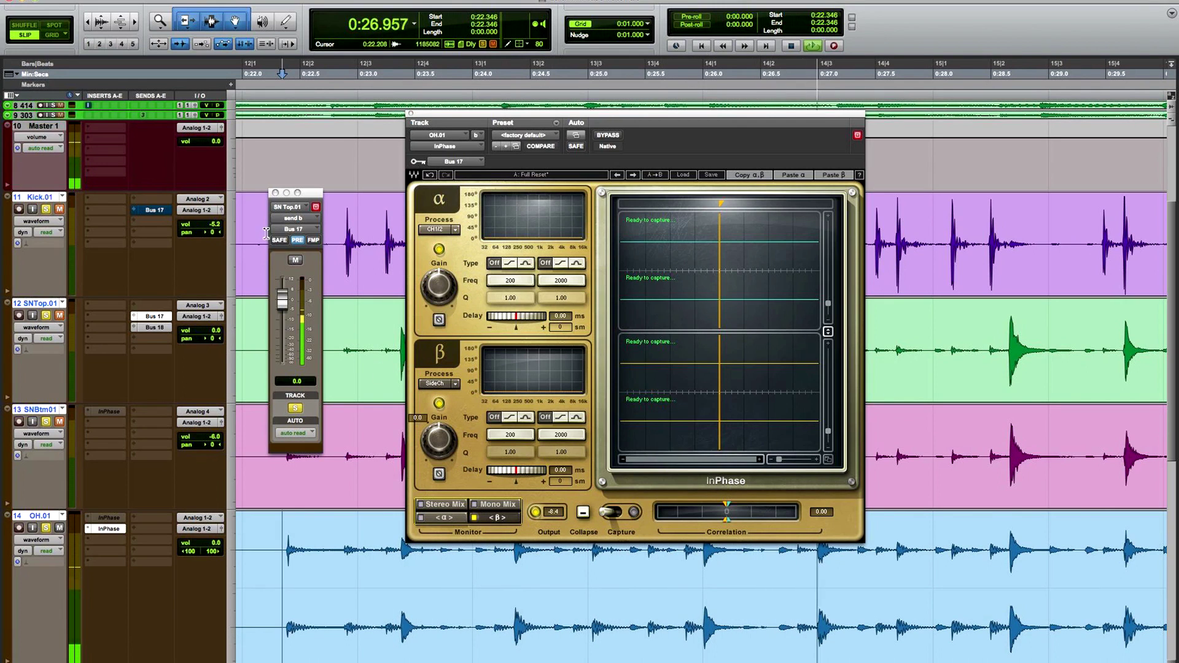
- Mute and unmute the SNTop.01 send while auditioning, return the InPhase monitor to Stereo Mix and stop playback
left_click(295, 260)
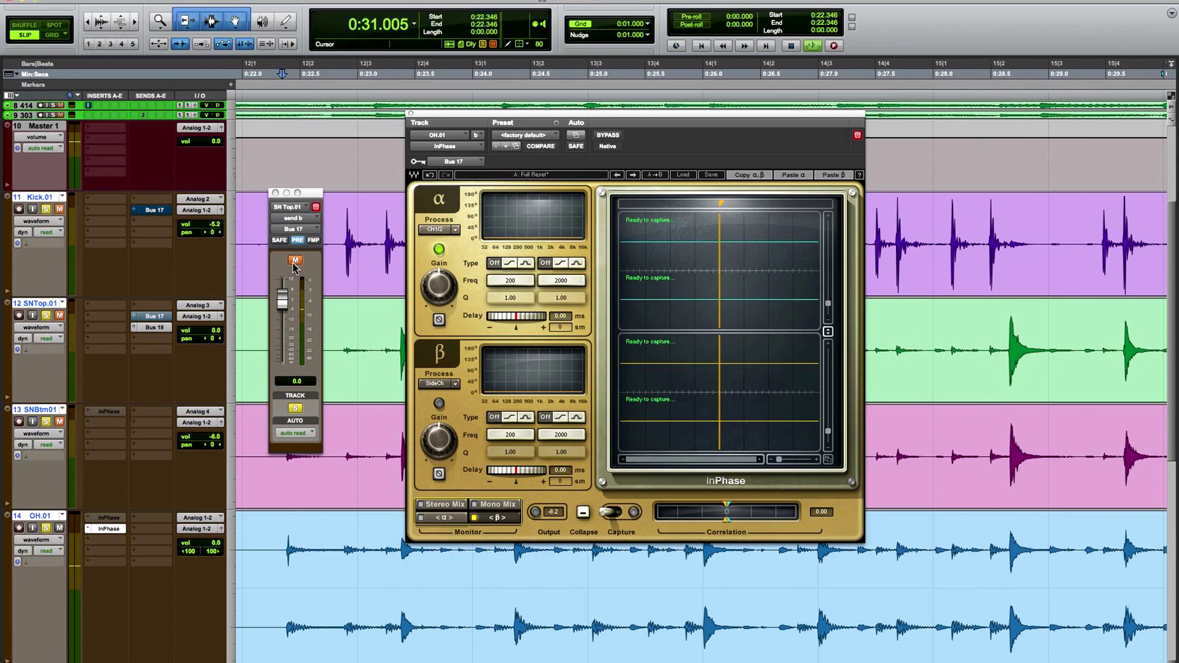
left_click(295, 260)
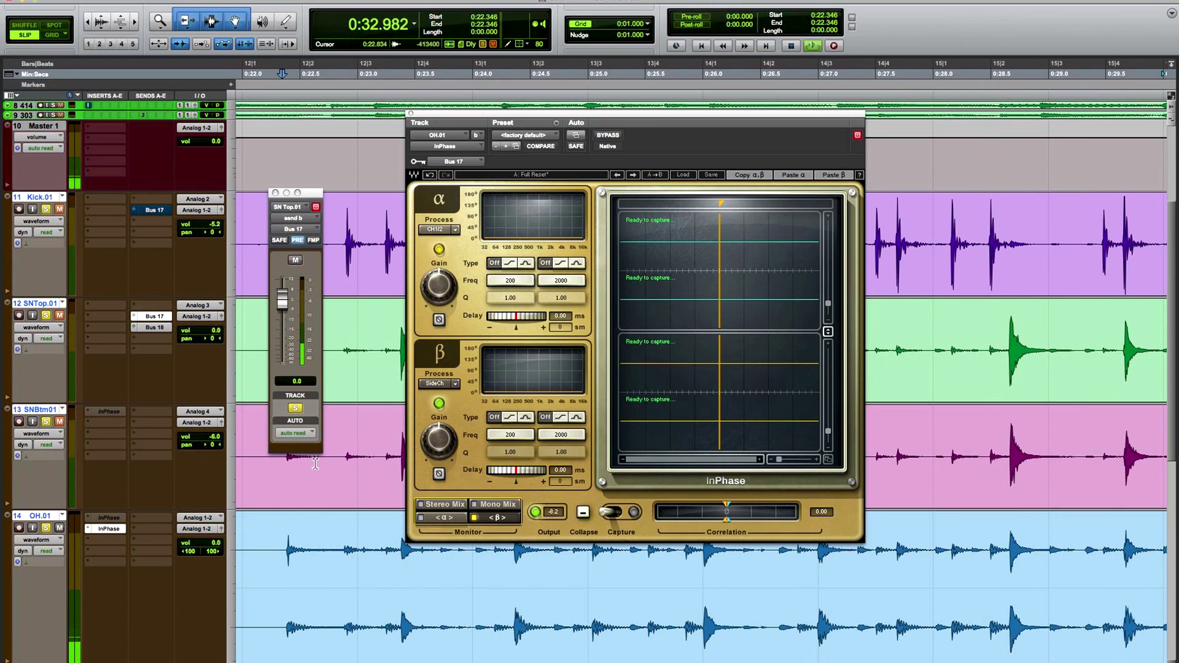
left_click(444, 518)
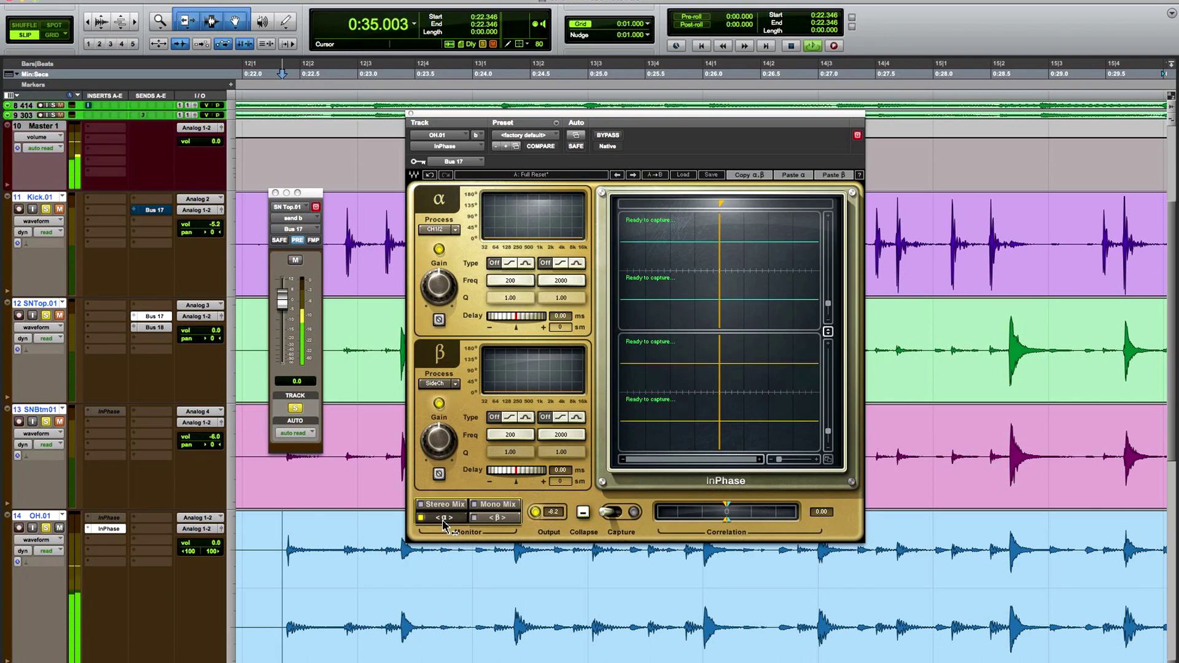
left_click(453, 505)
key("space")
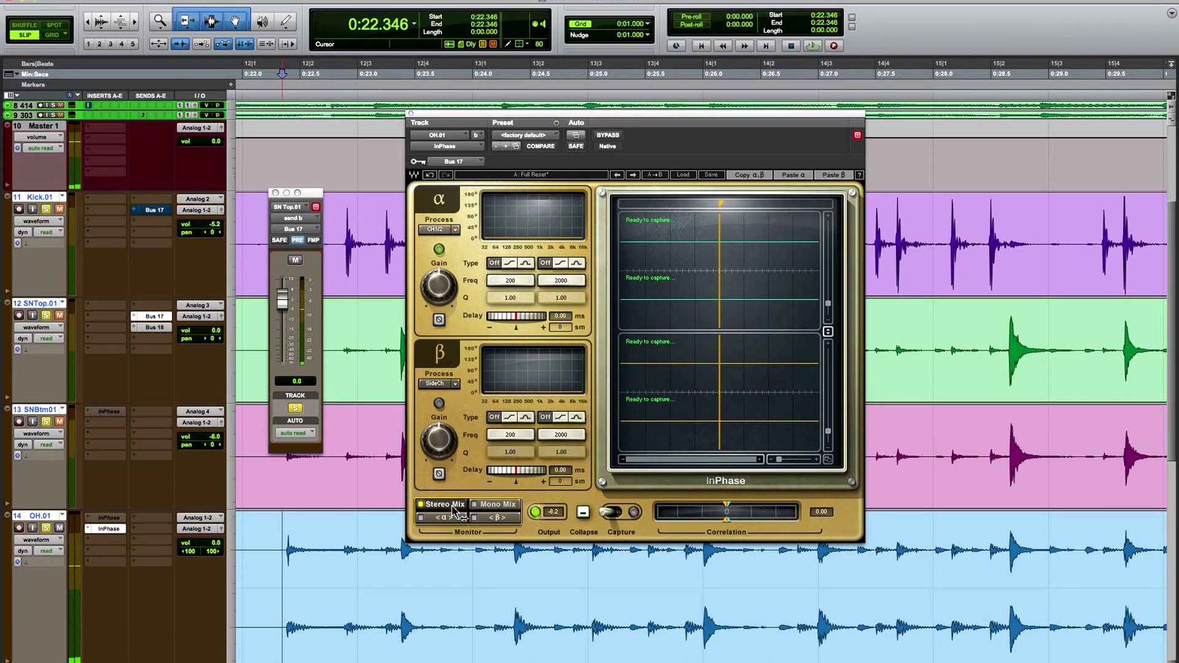
key("space")
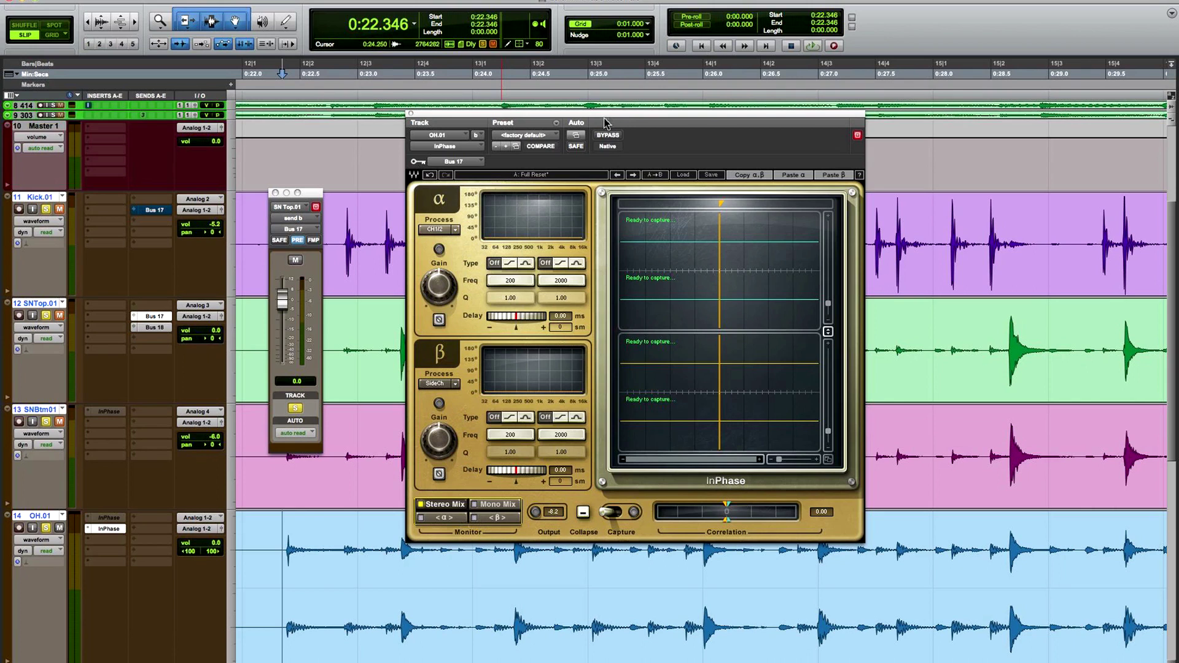
- Arm the InPhase capture and play from about 0:23.210 to capture the overhead and side-chain snare waveforms
left_click_drag(612, 118, 627, 119)
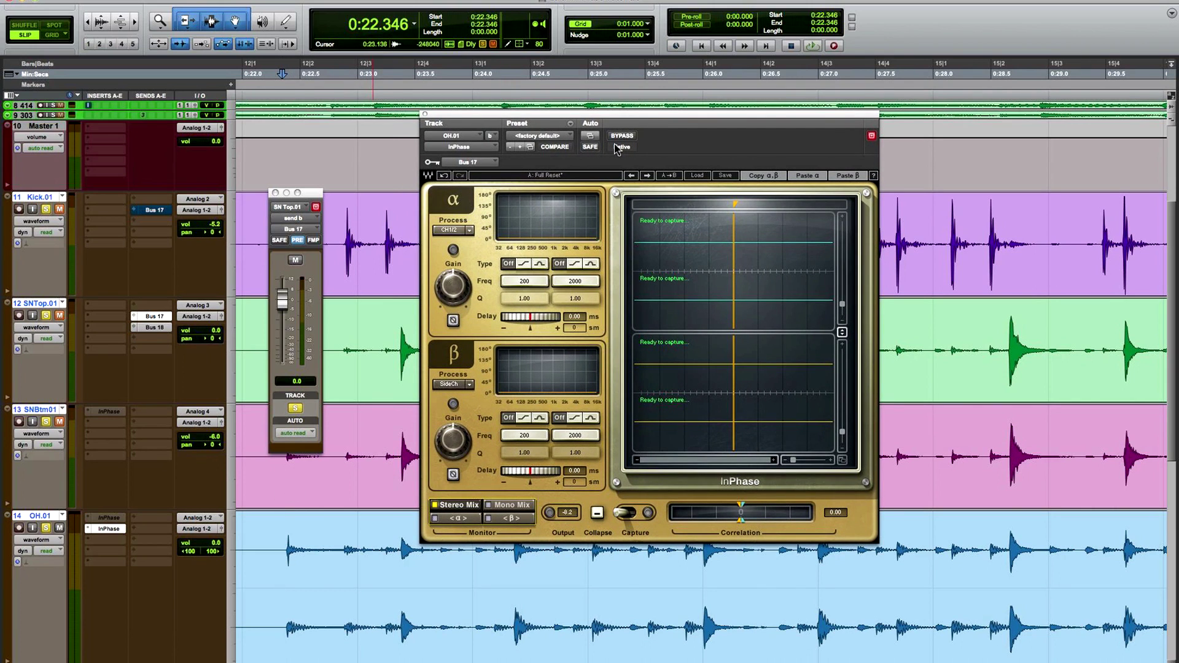
left_click_drag(651, 121, 631, 121)
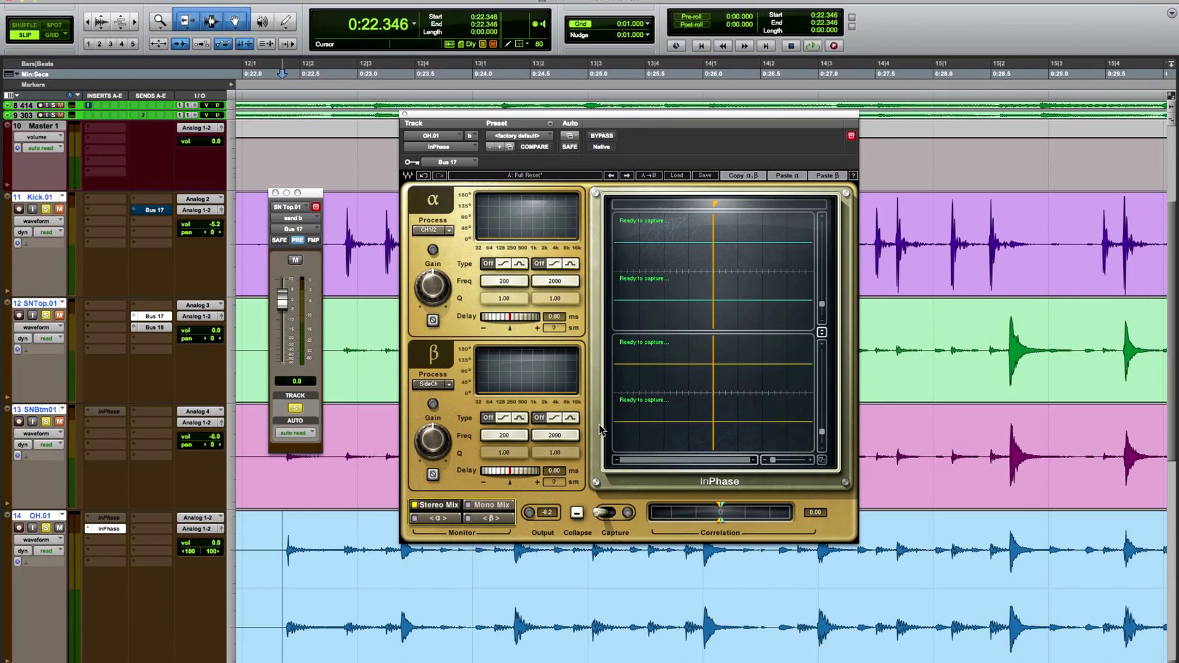
left_click(611, 513)
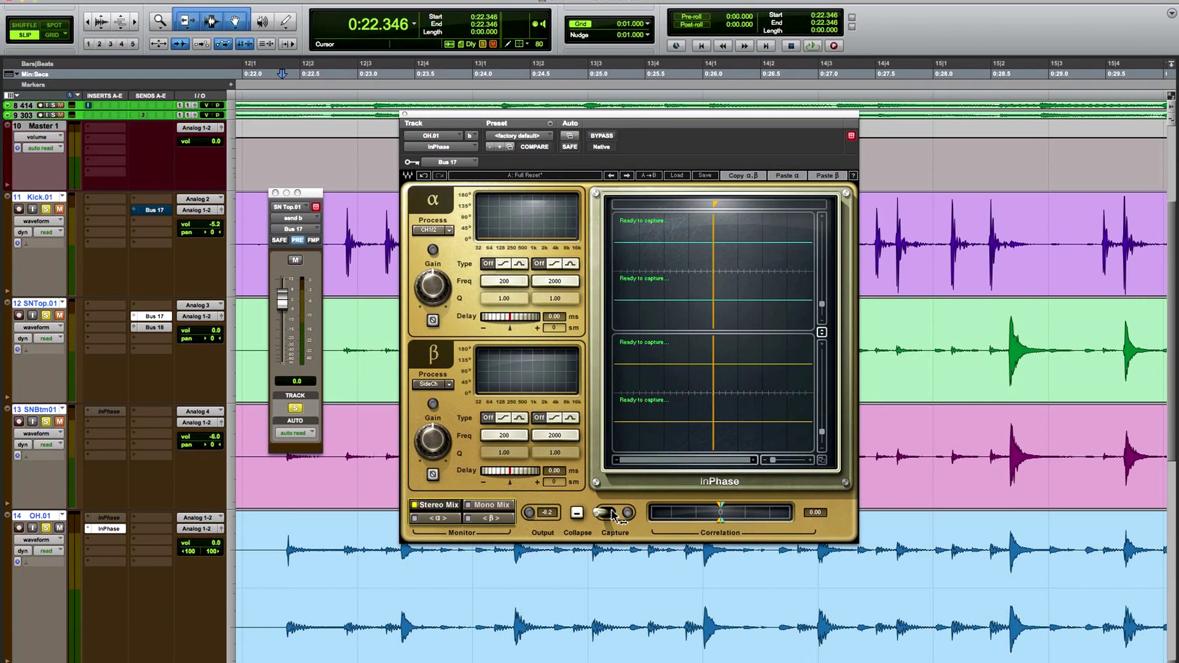
left_click(381, 521)
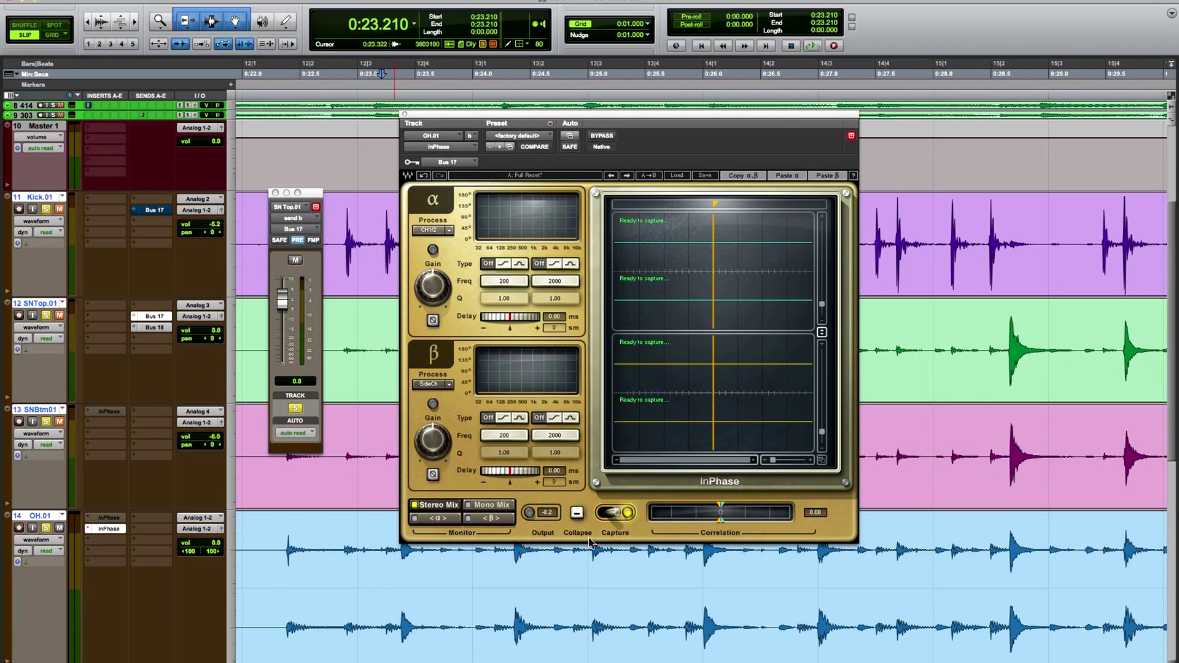
key("space")
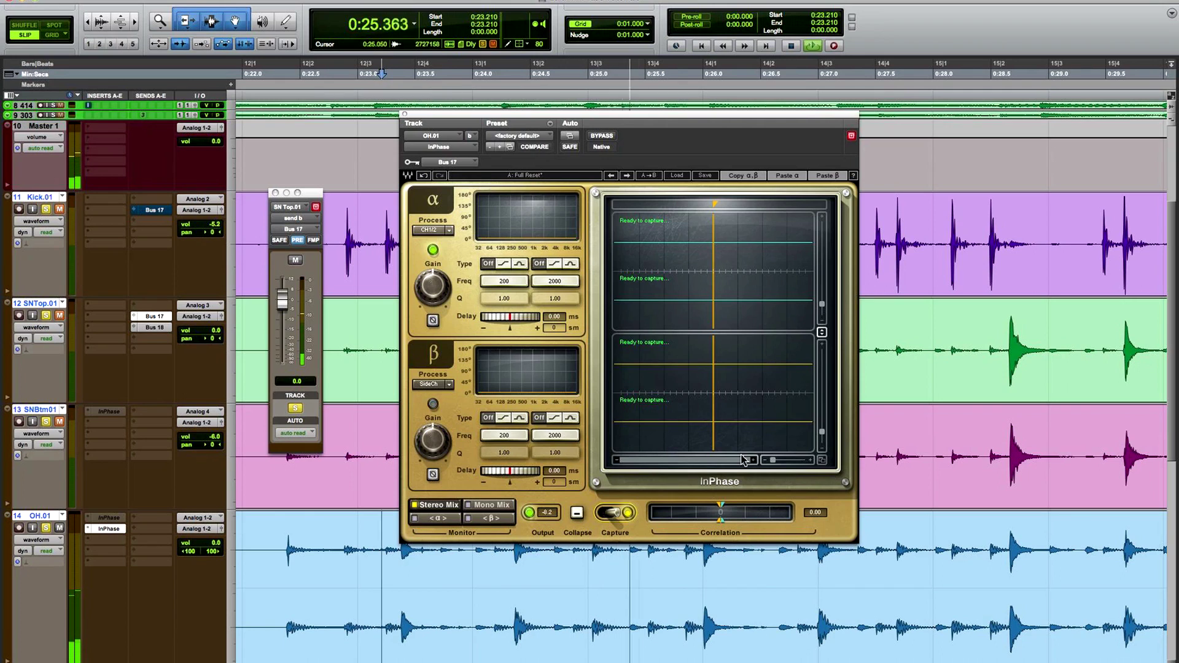
key("space")
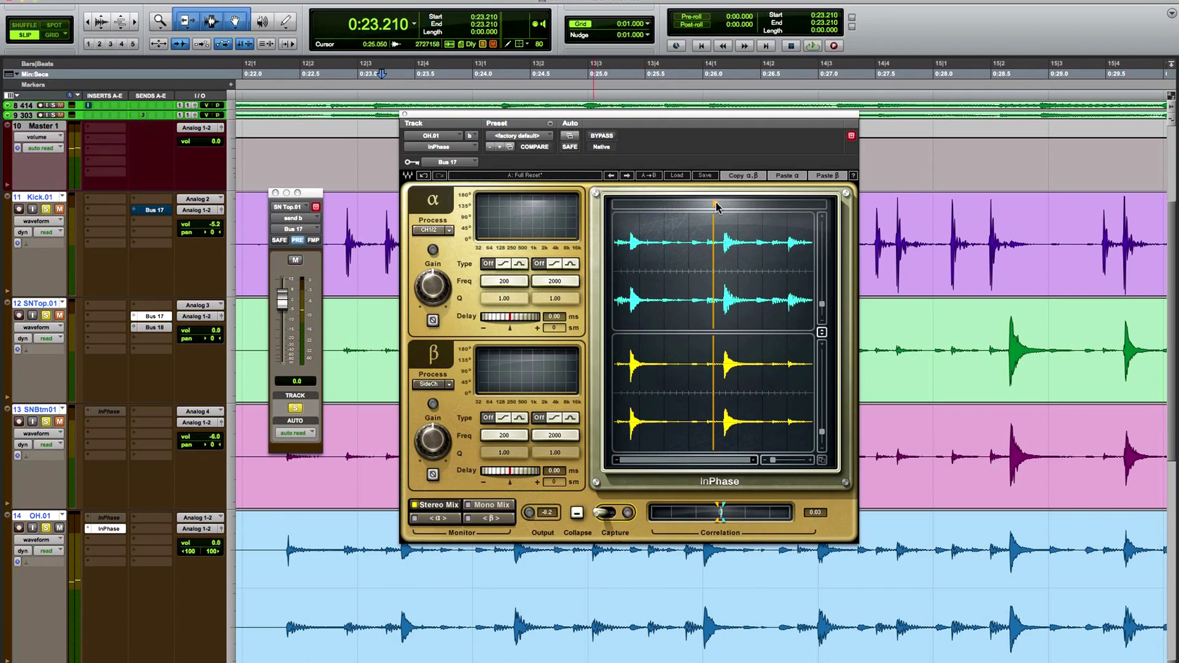
- Zoom the captured InPhase waveforms in on the second large snare hit and place the marker at its onset
left_click_drag(716, 207, 724, 206)
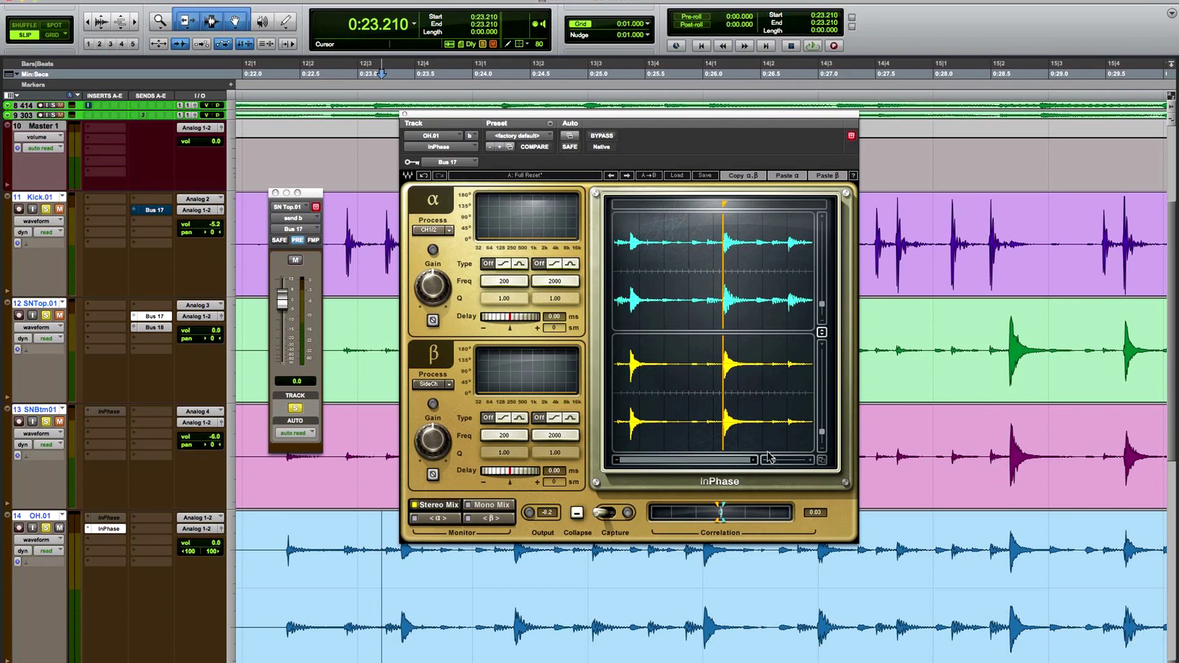
left_click_drag(775, 459, 788, 462)
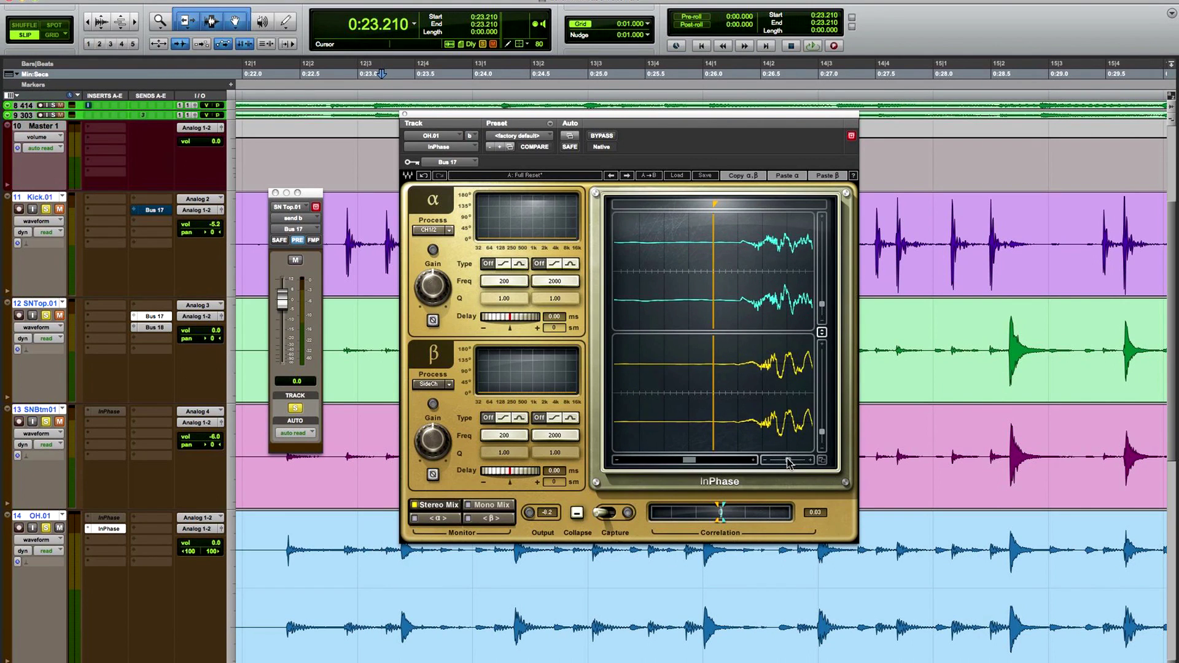
left_click_drag(714, 204, 731, 203)
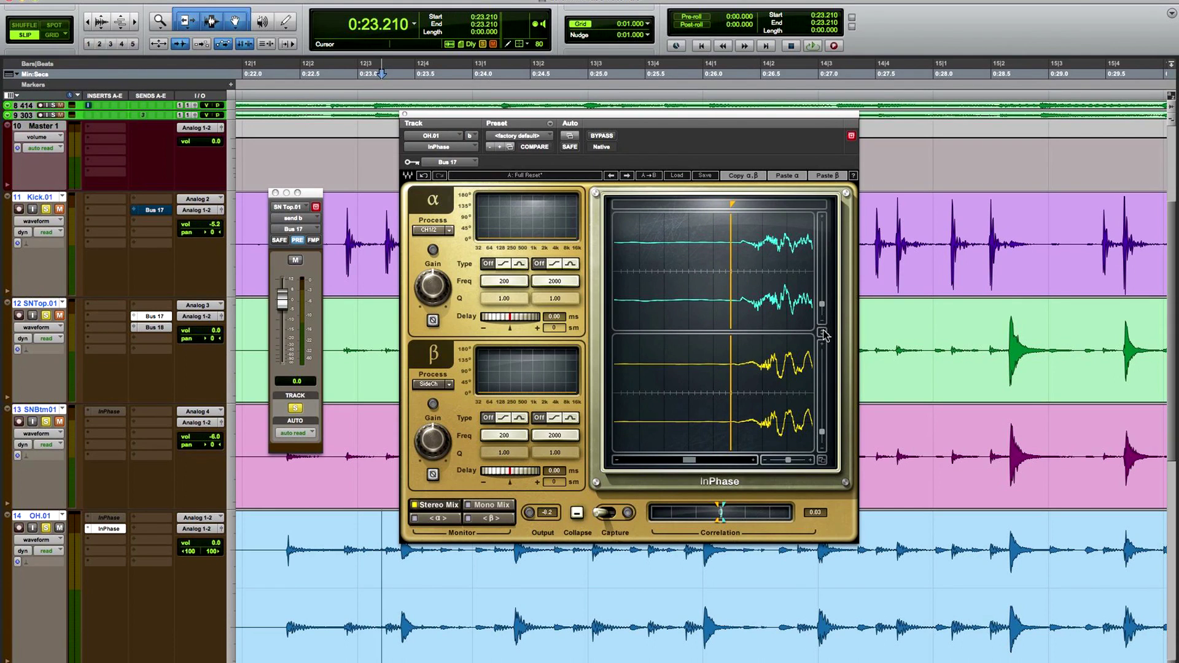
left_click_drag(821, 306, 821, 300)
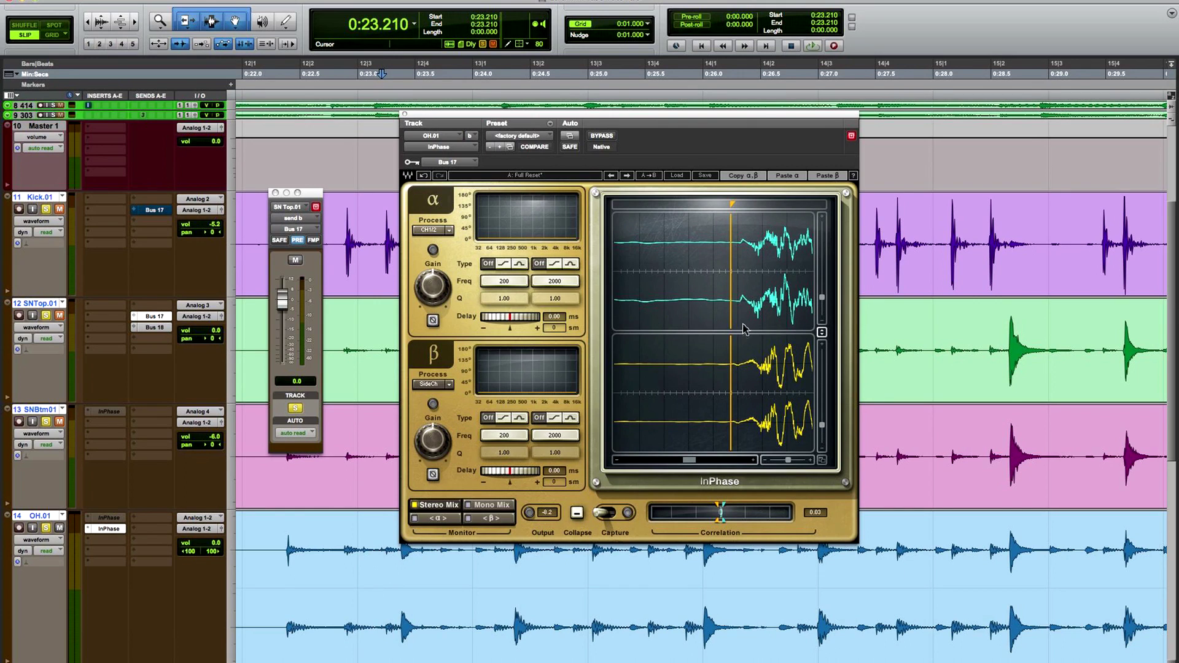
left_click_drag(731, 203, 734, 204)
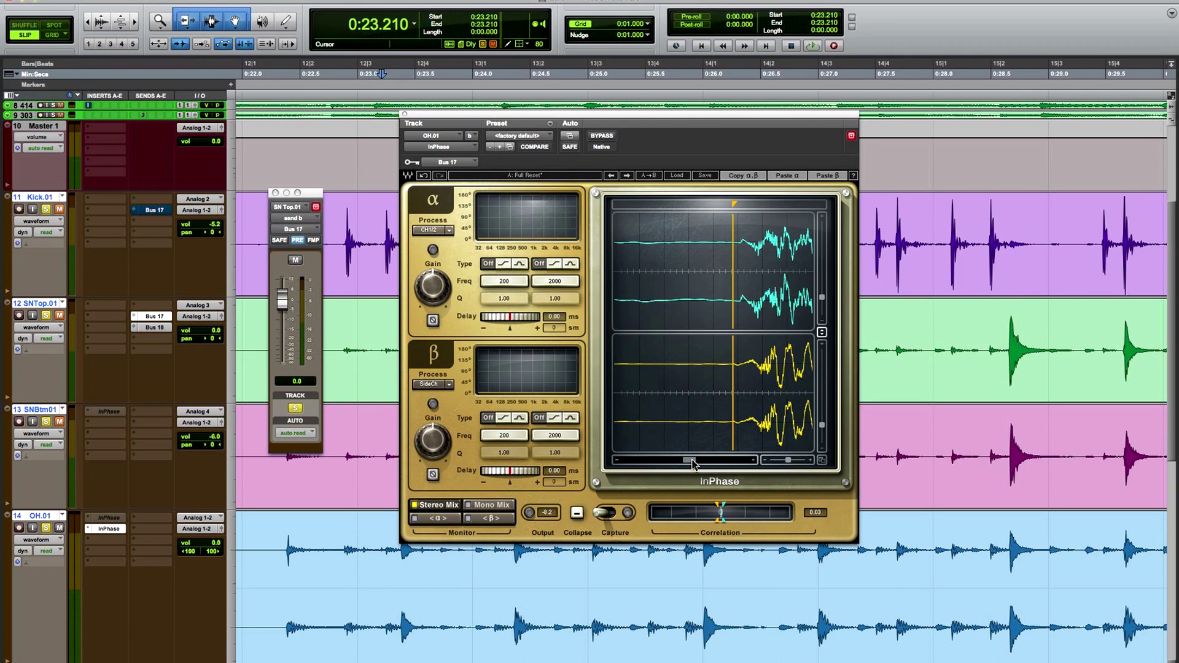
- Move the marker past the onset to the first strong peak shared by the overhead and snare waveforms
left_click_drag(692, 463, 694, 464)
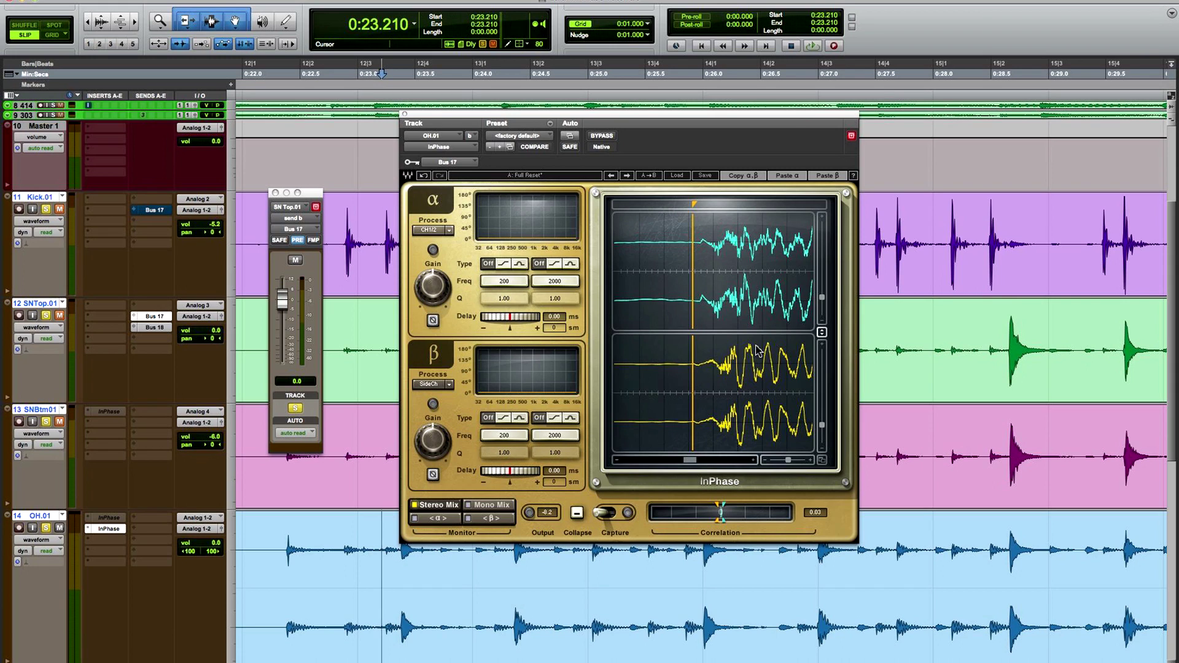
left_click_drag(695, 206, 744, 205)
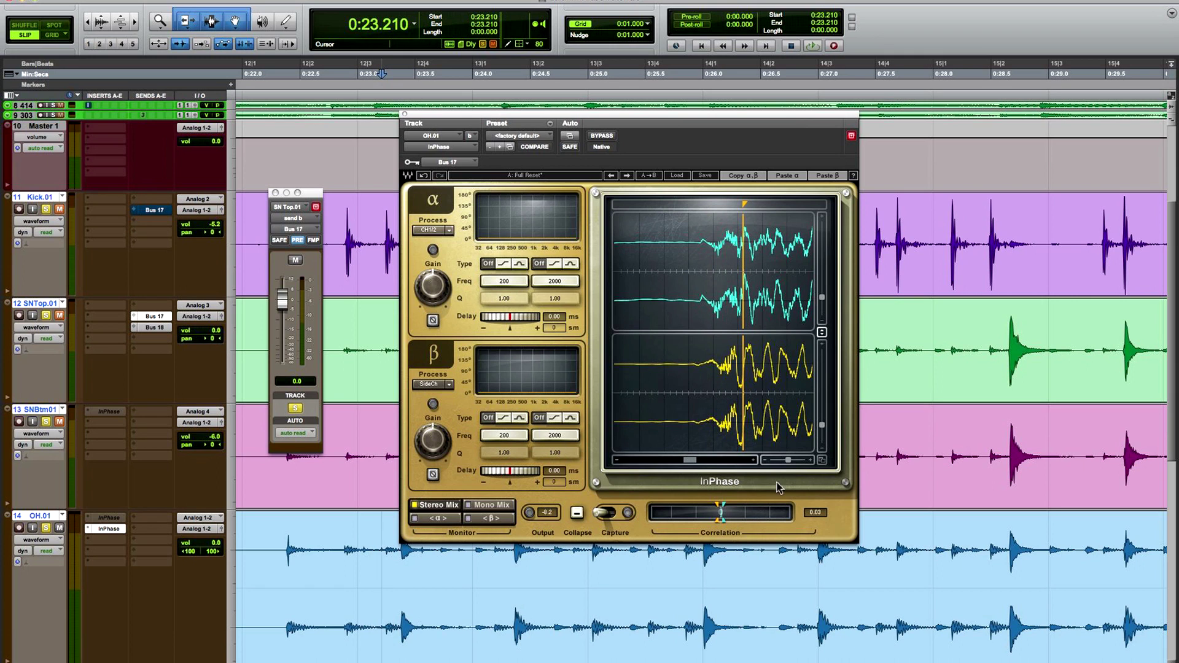
left_click_drag(788, 460, 792, 460)
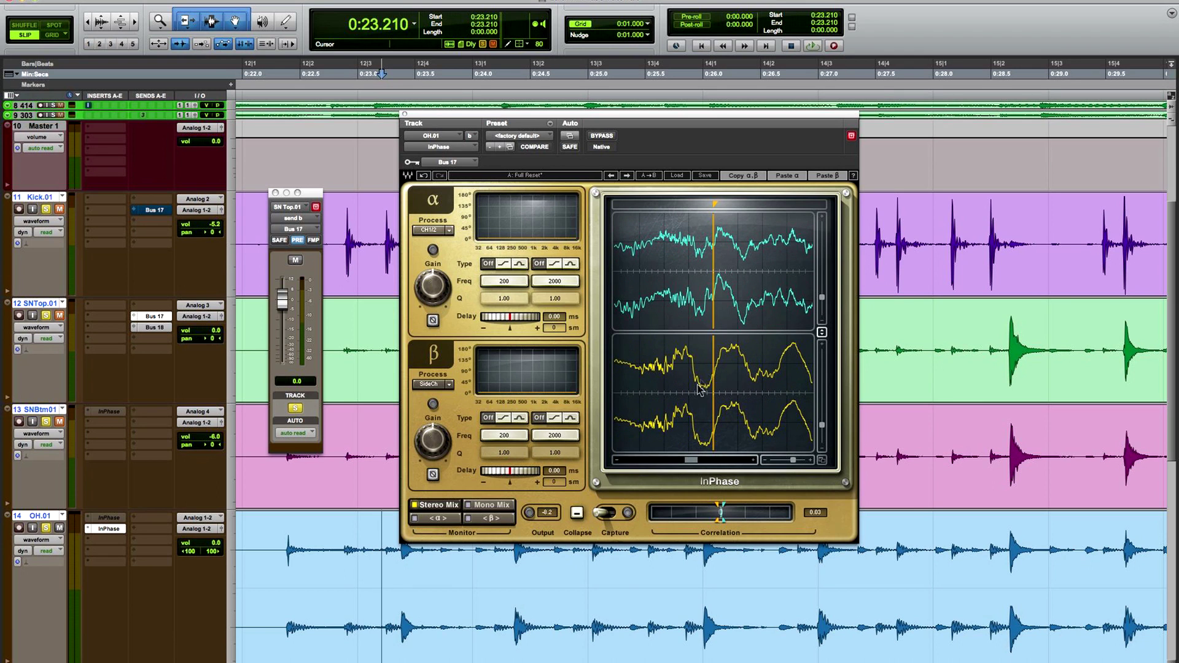
left_click_drag(714, 204, 718, 204)
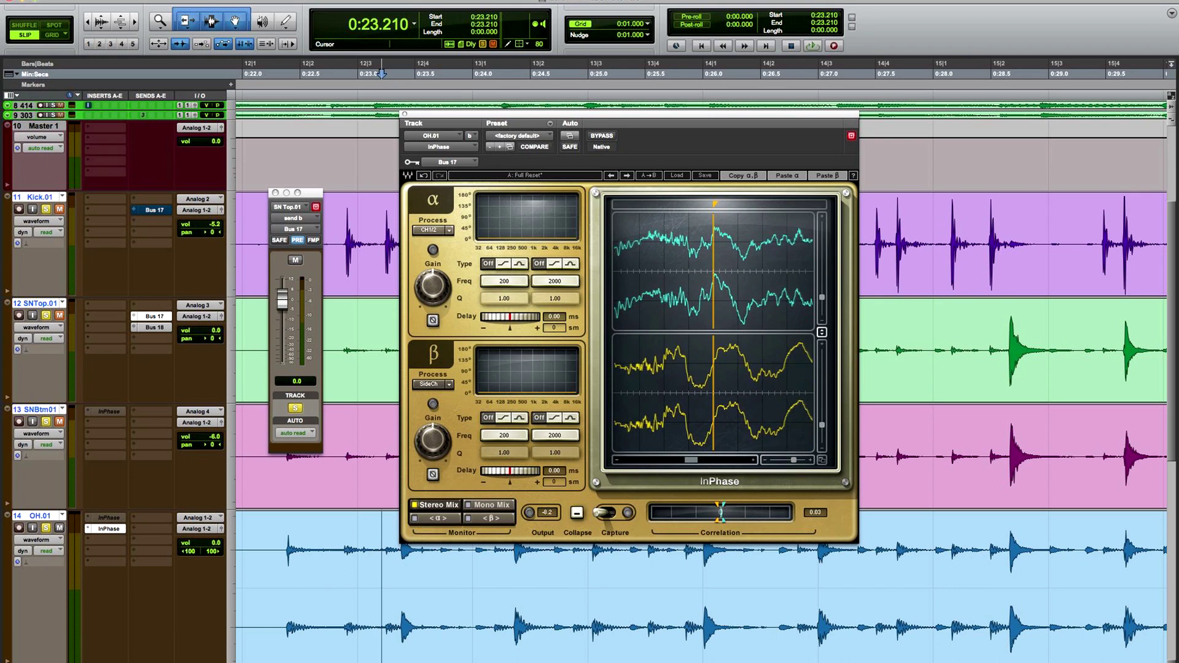
- Fine-place the marker on the overhead peak at closer zoom and set alpha's delay to 0.29 ms (14 samples)
left_click_drag(792, 459, 800, 460)
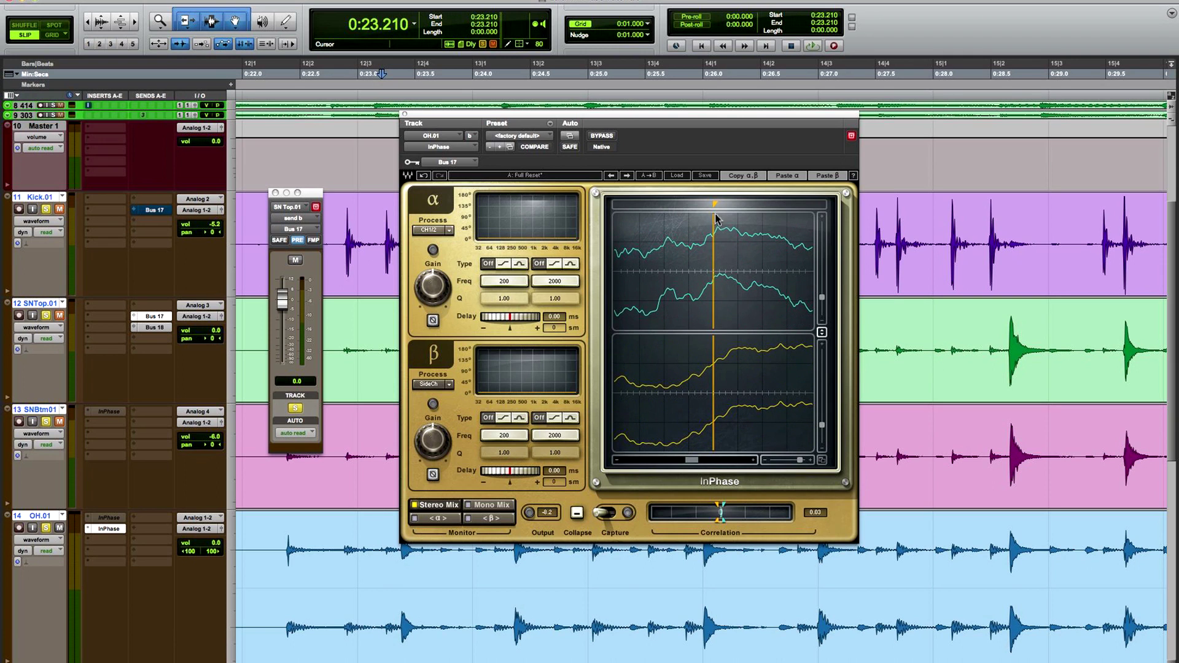
left_click_drag(715, 204, 716, 204)
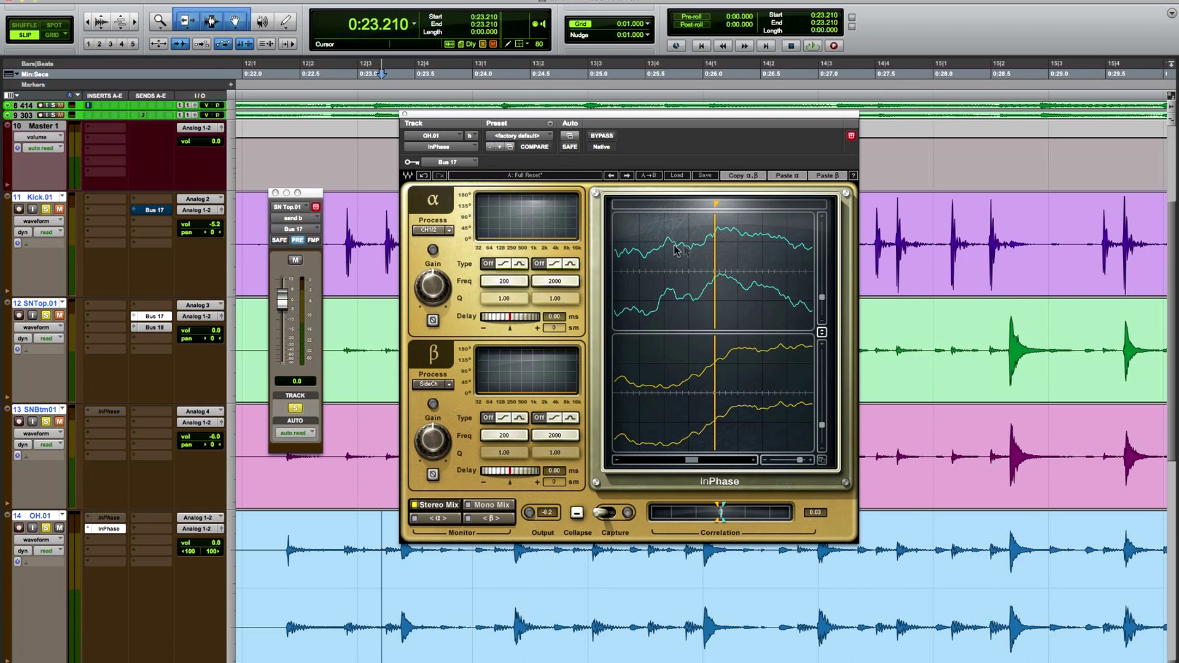
left_click_drag(488, 319, 497, 318)
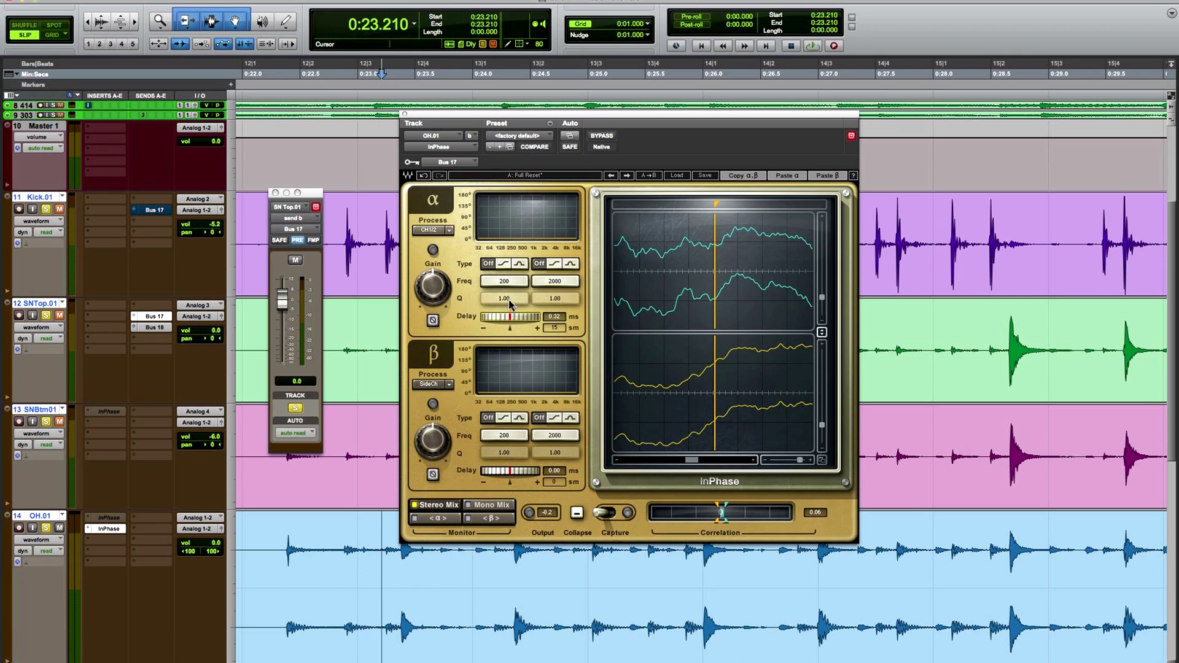
left_click_drag(497, 319, 496, 318)
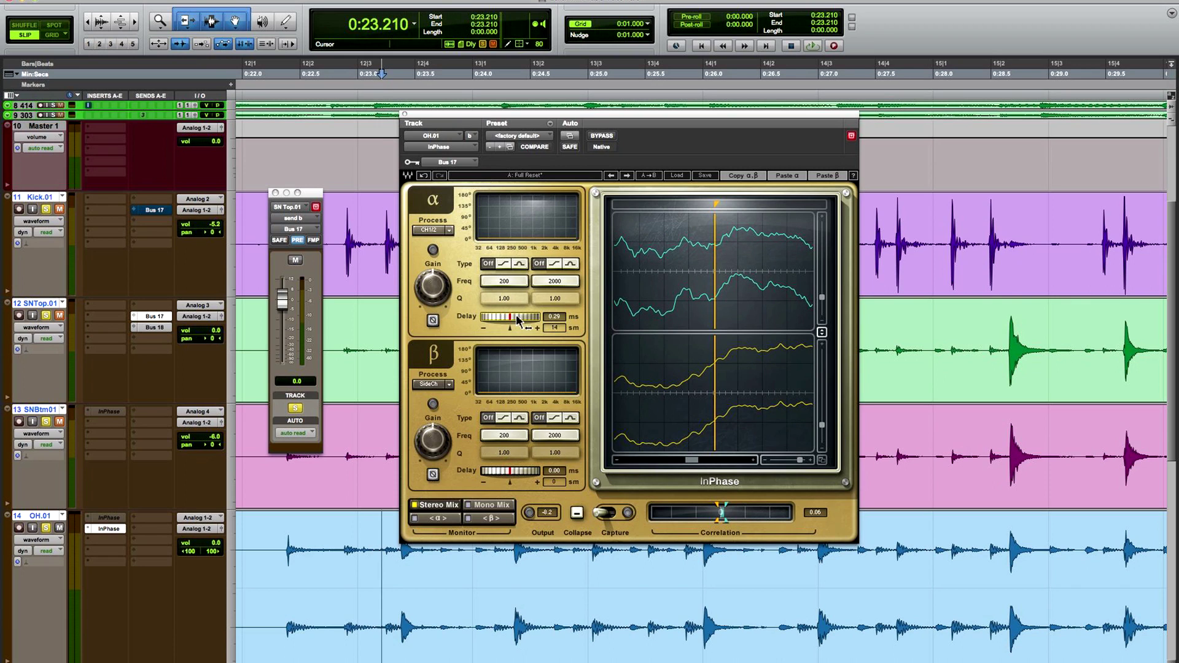
- Play from 0:23.210 in two passes, comparing delayed setup A with undelayed setup B, and end stopped on setup A
key("space")
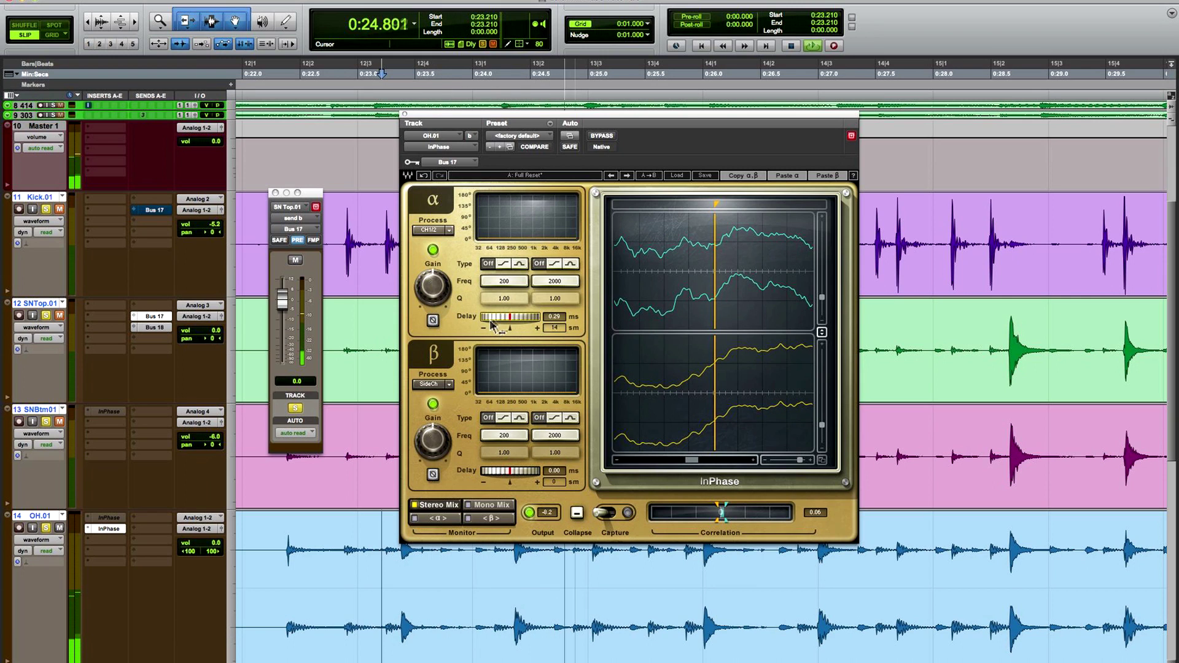
left_click(527, 176)
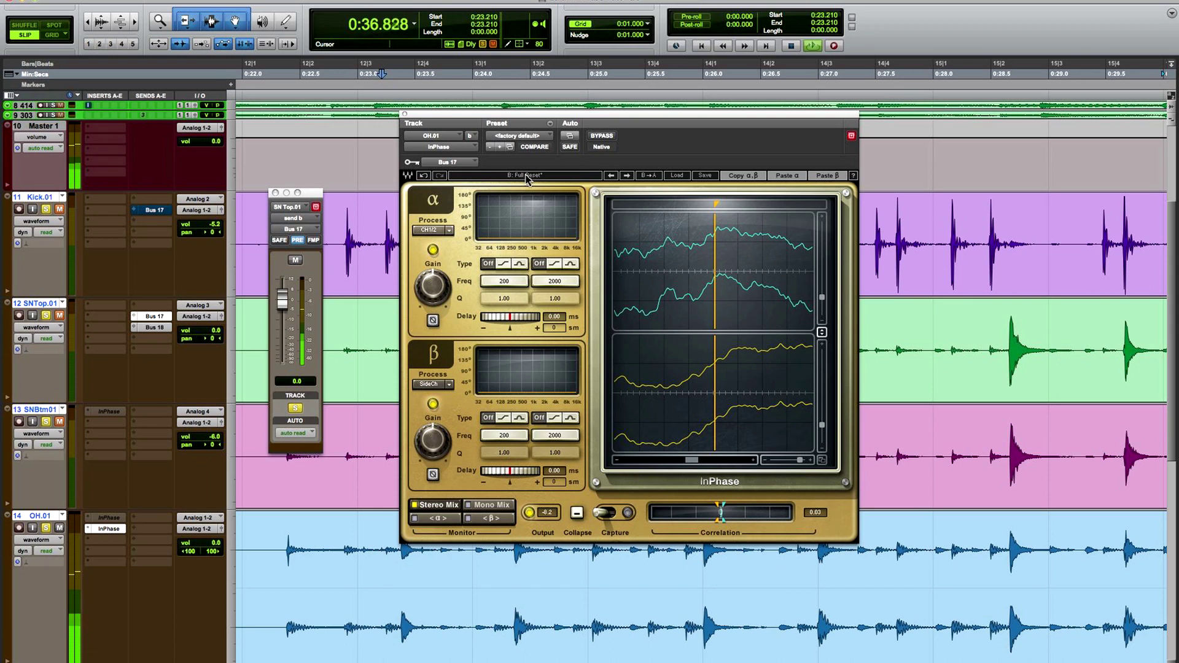
left_click(526, 176)
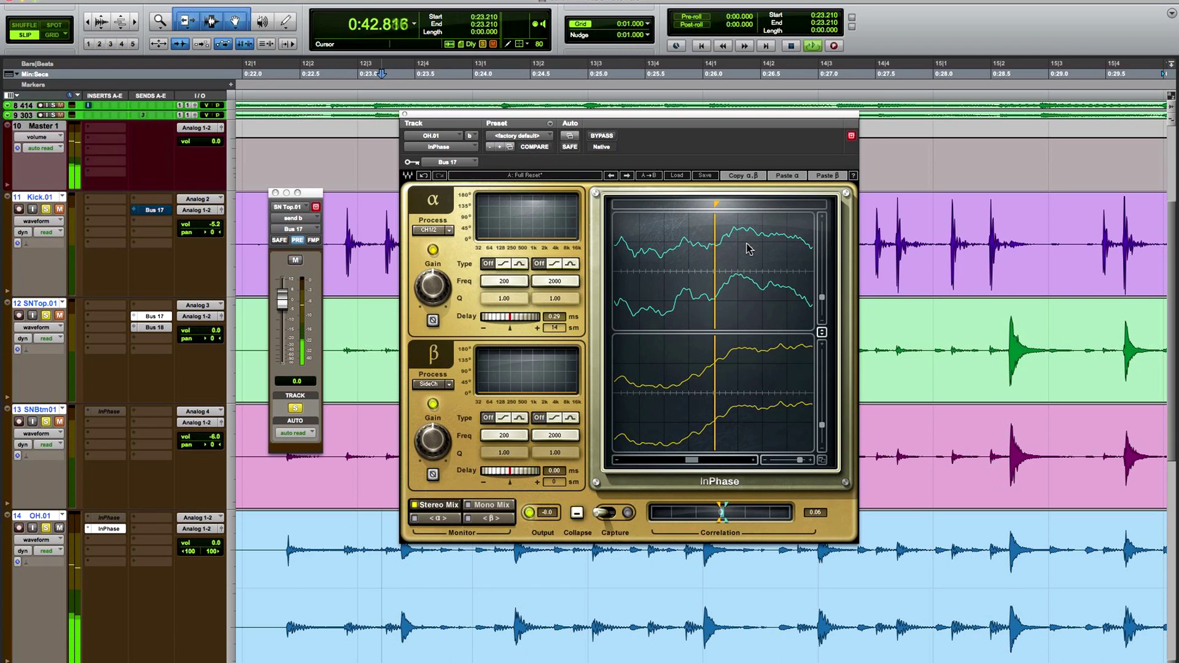
key("space")
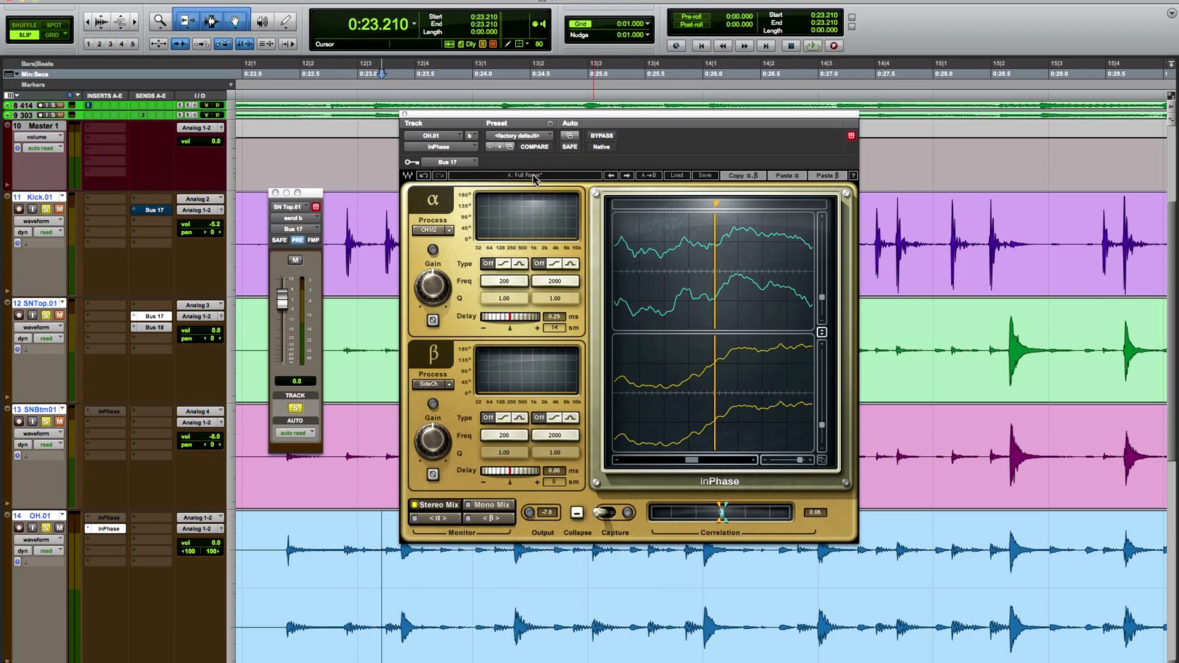
key("space")
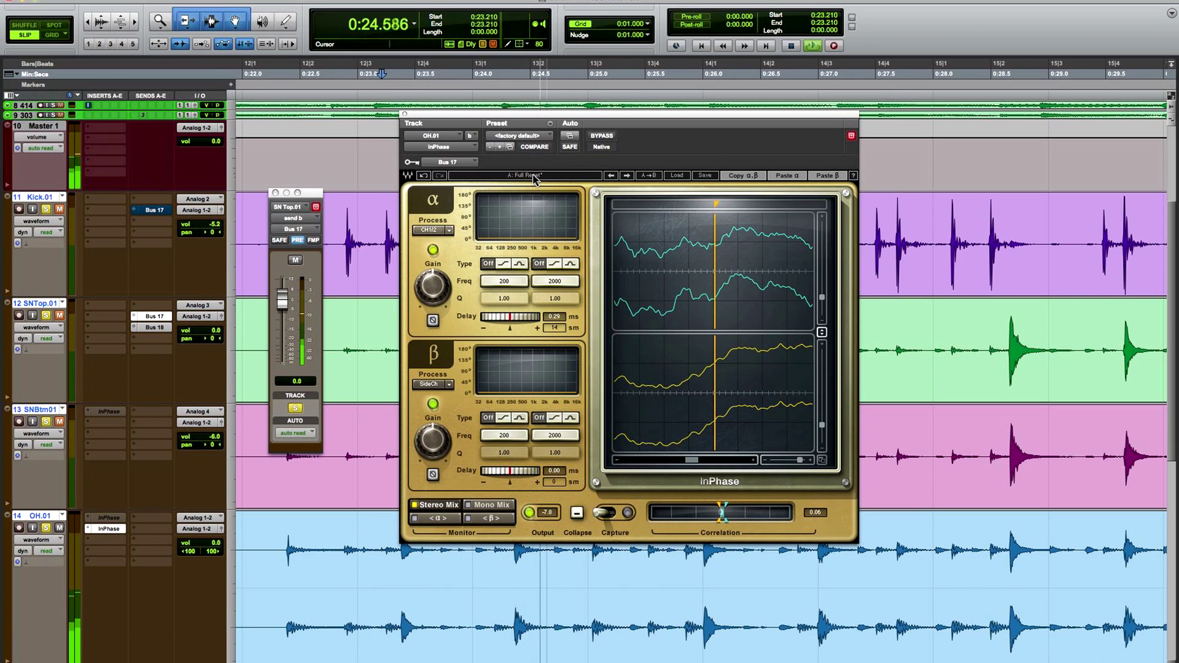
left_click(534, 179)
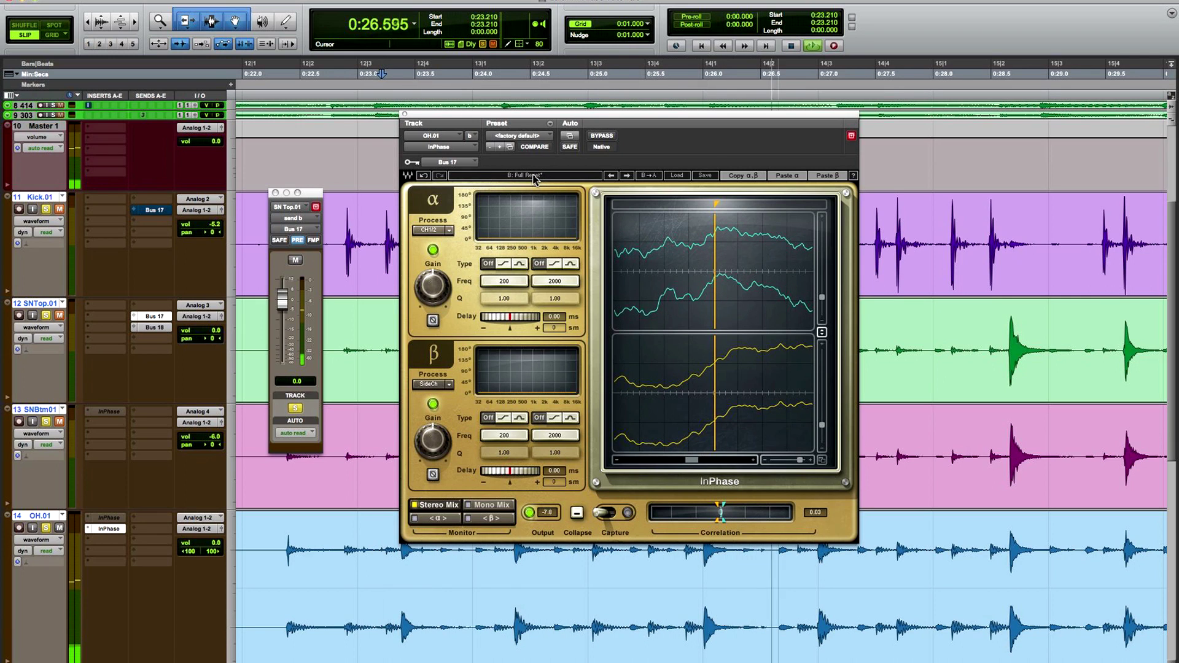
left_click(535, 178)
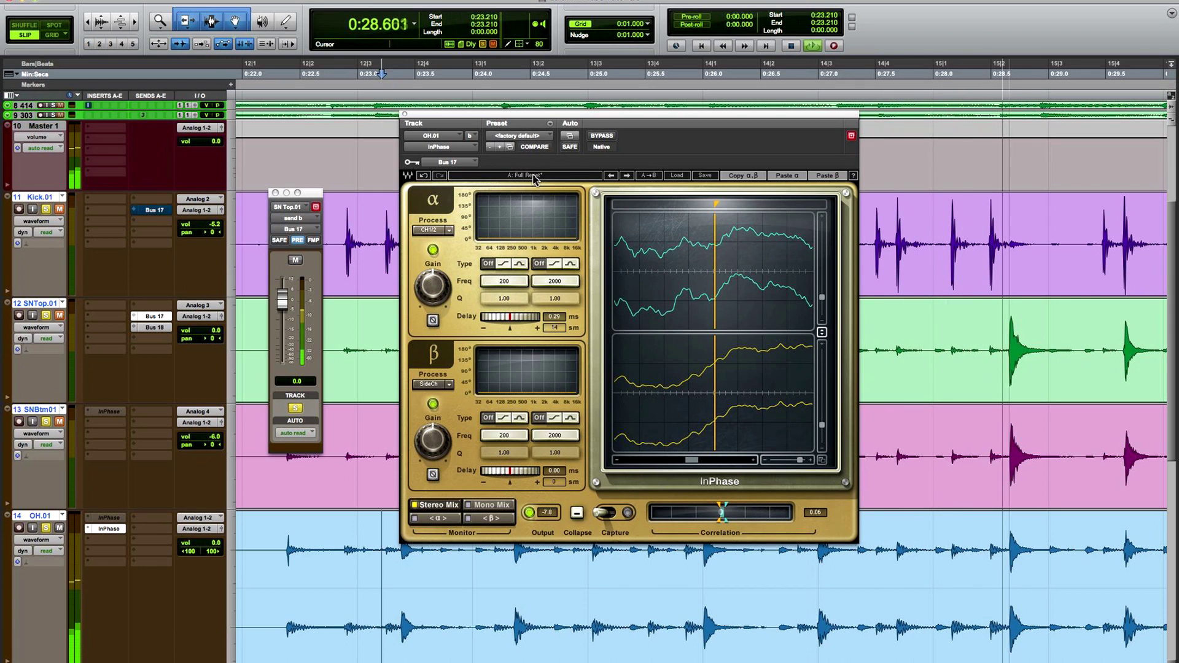
key("space")
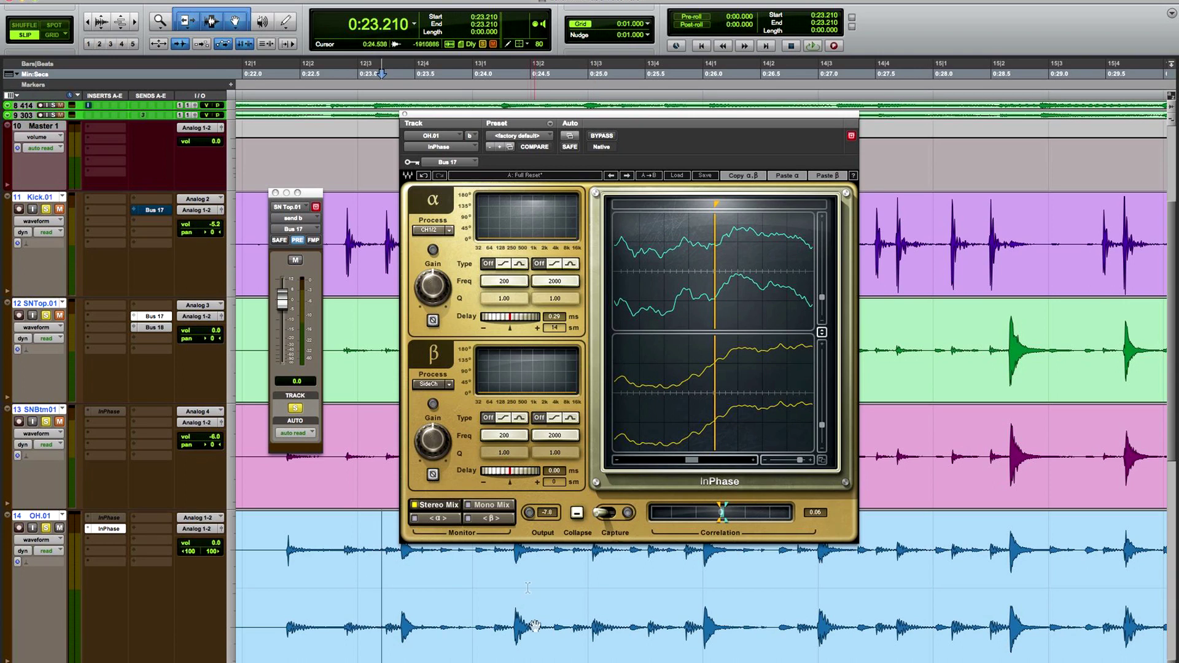
- Open the Kick.01 and SNTop.01 Bus 17 sends side by side, then mute the snare send and unmute the kick send
left_click_drag(593, 118, 693, 111)
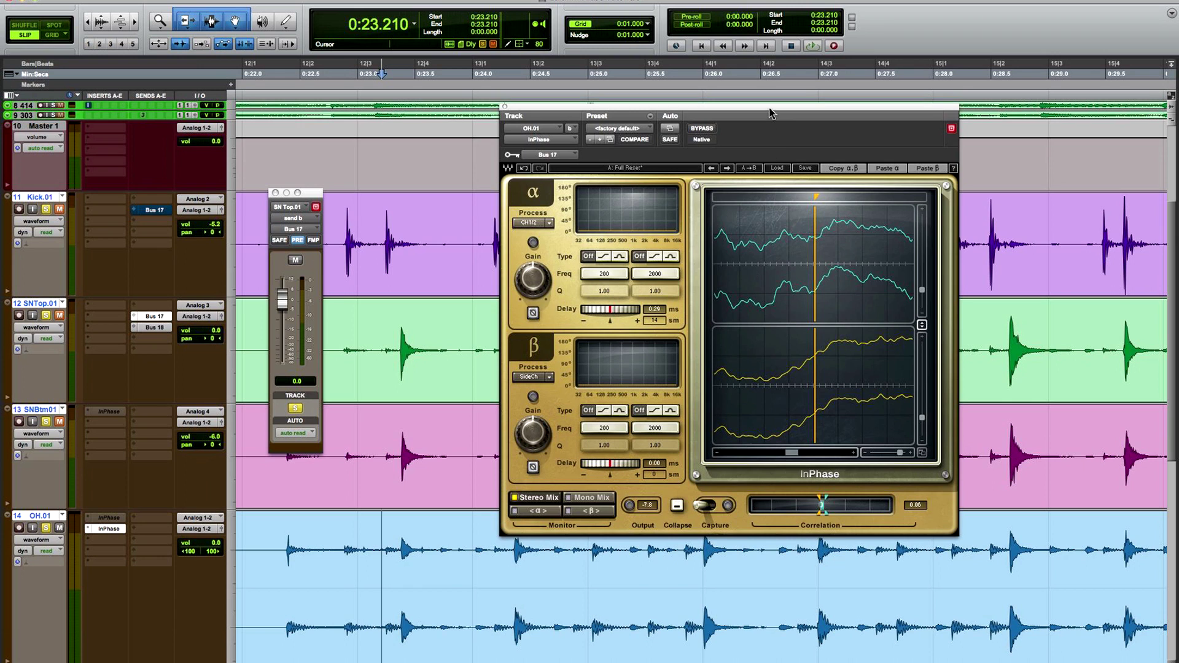
left_click_drag(770, 113, 741, 113)
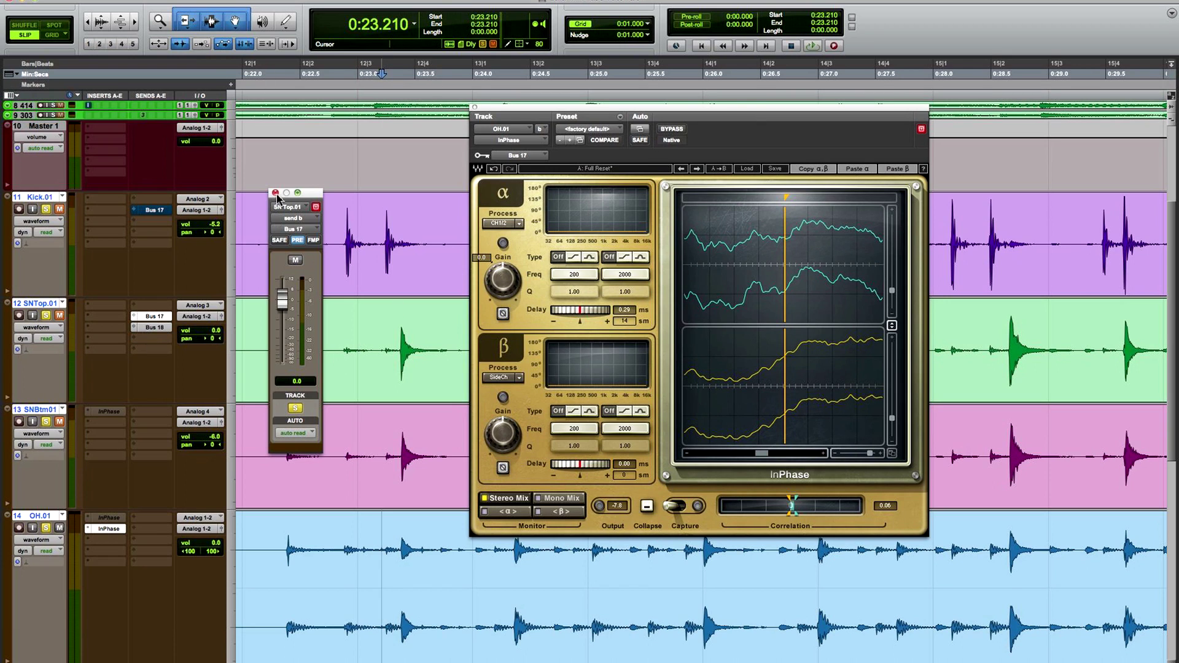
left_click_drag(312, 196, 376, 200)
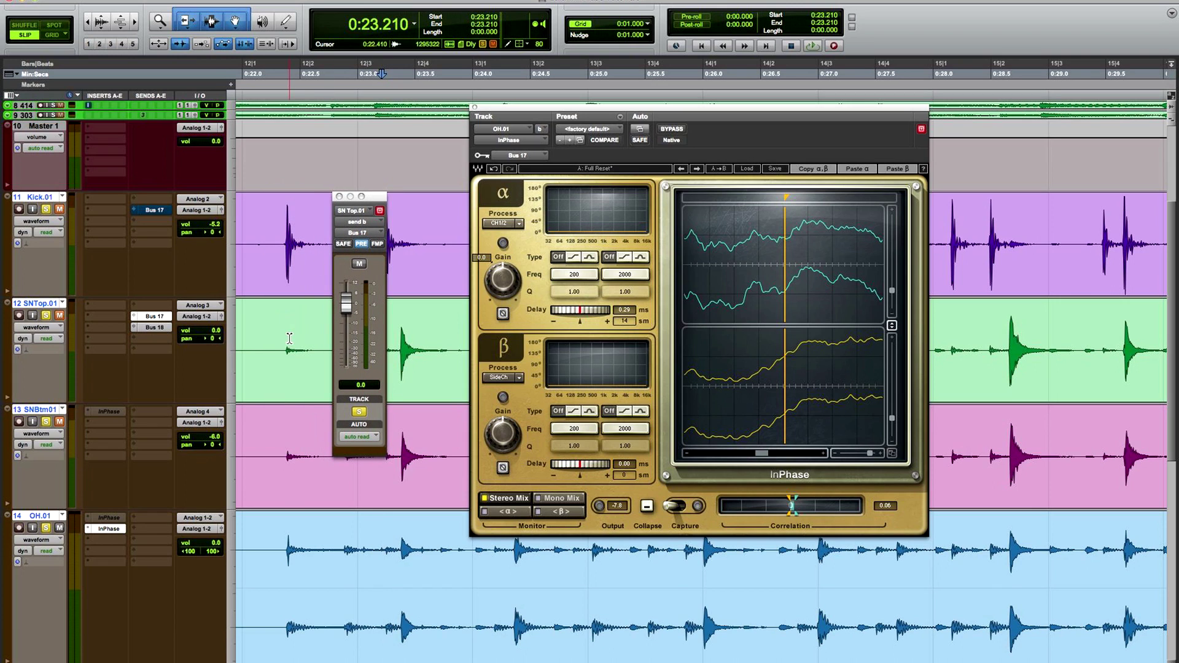
left_click(155, 210)
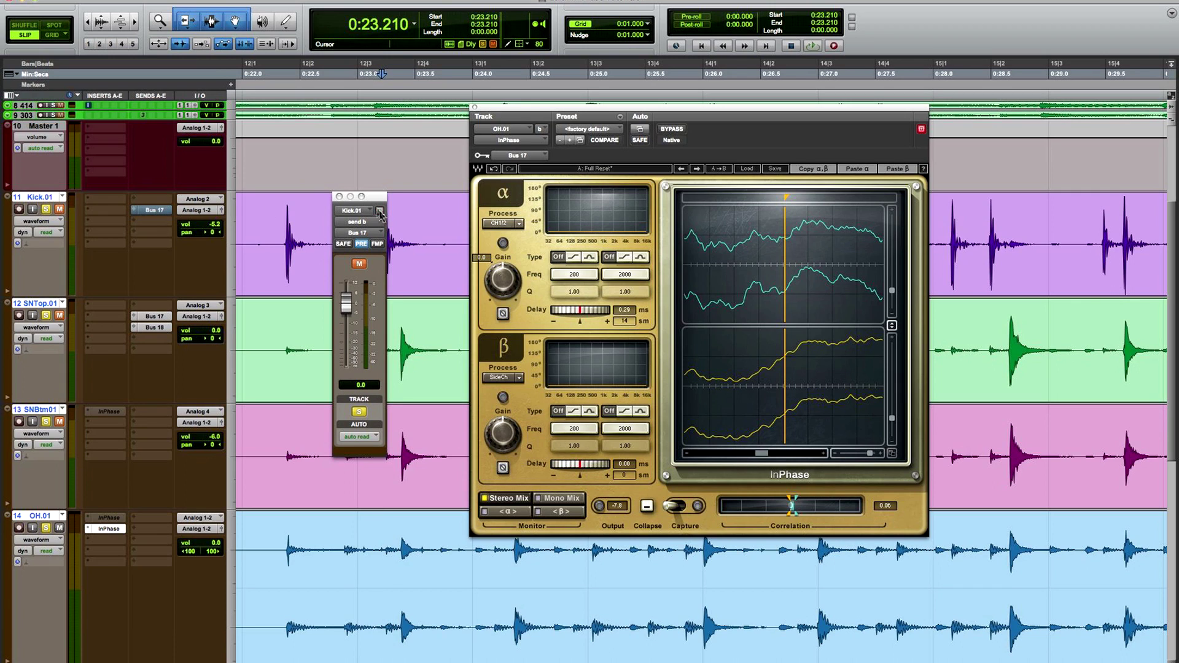
left_click_drag(368, 198, 297, 201)
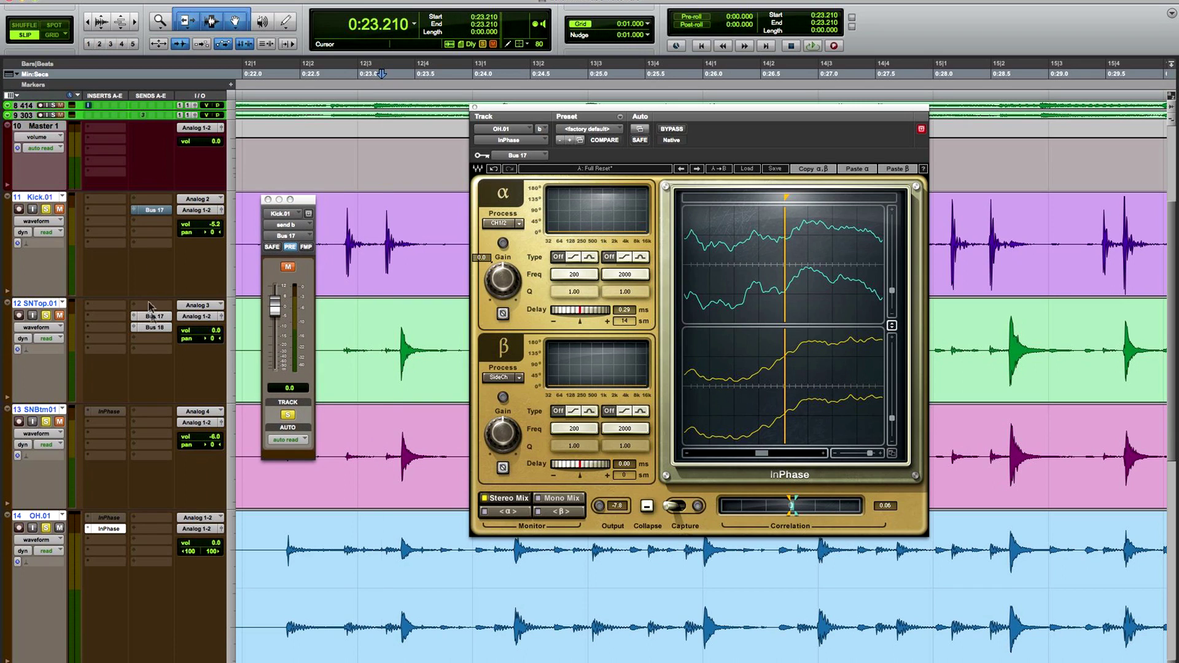
left_click(152, 317)
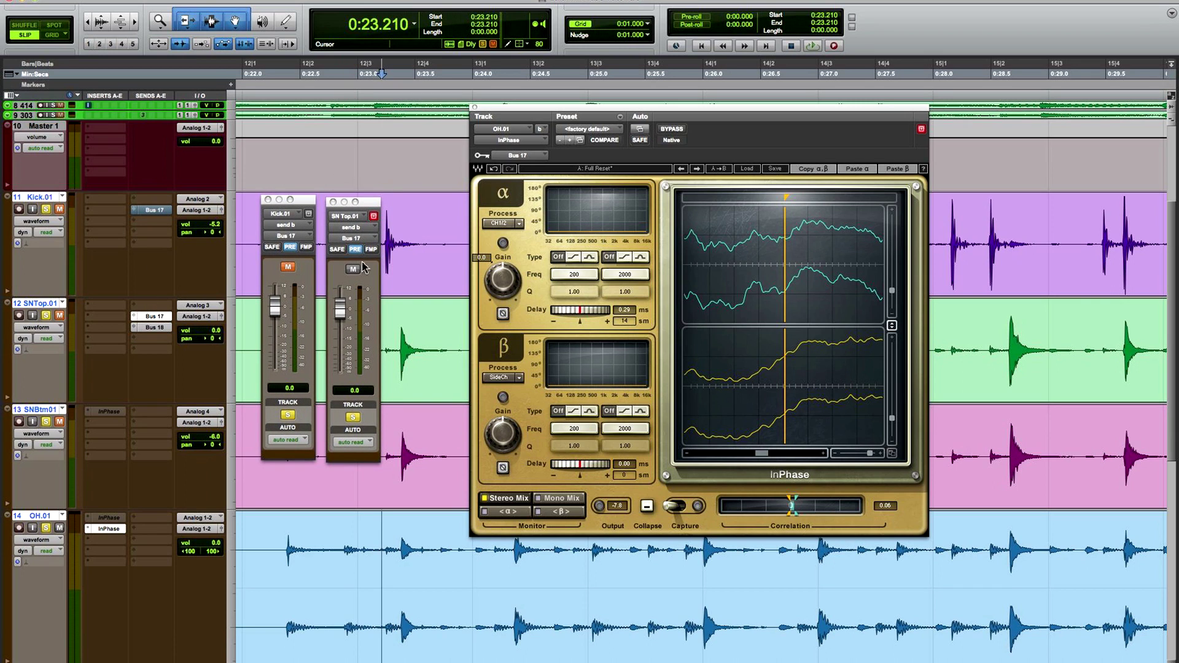
left_click(353, 269)
left_click(288, 266)
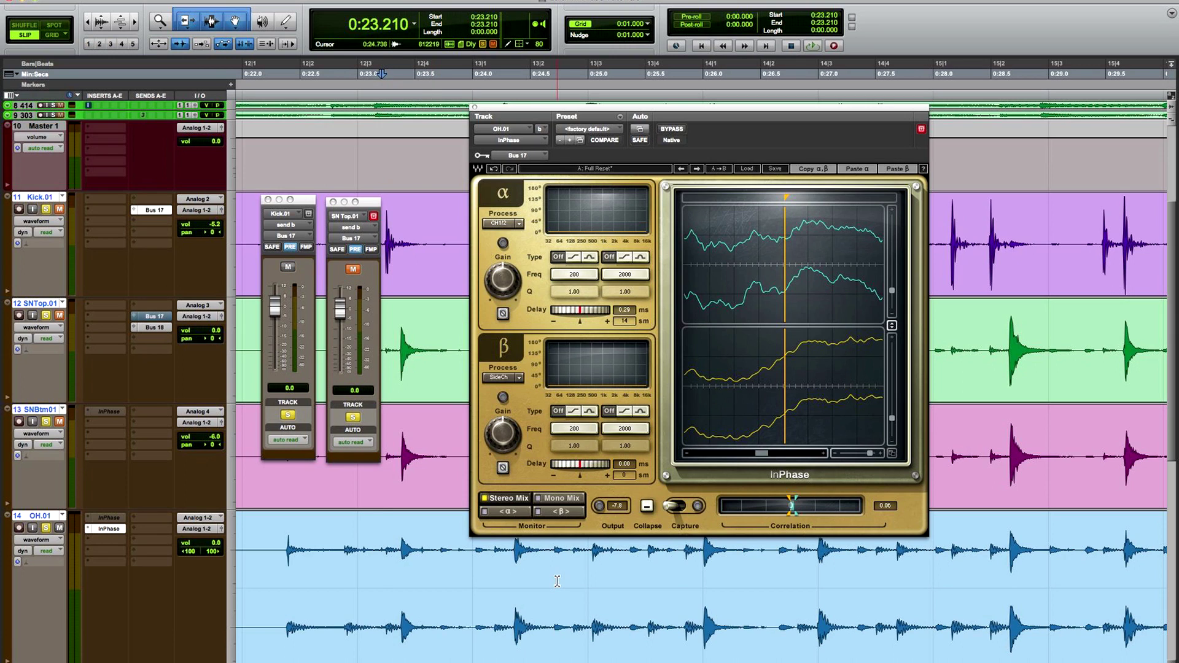
- Play from 0:23.210 monitoring beta alone, toggle the Kick.01 send mute to check the side-chain signal, and stop with the send unmuted
key("space")
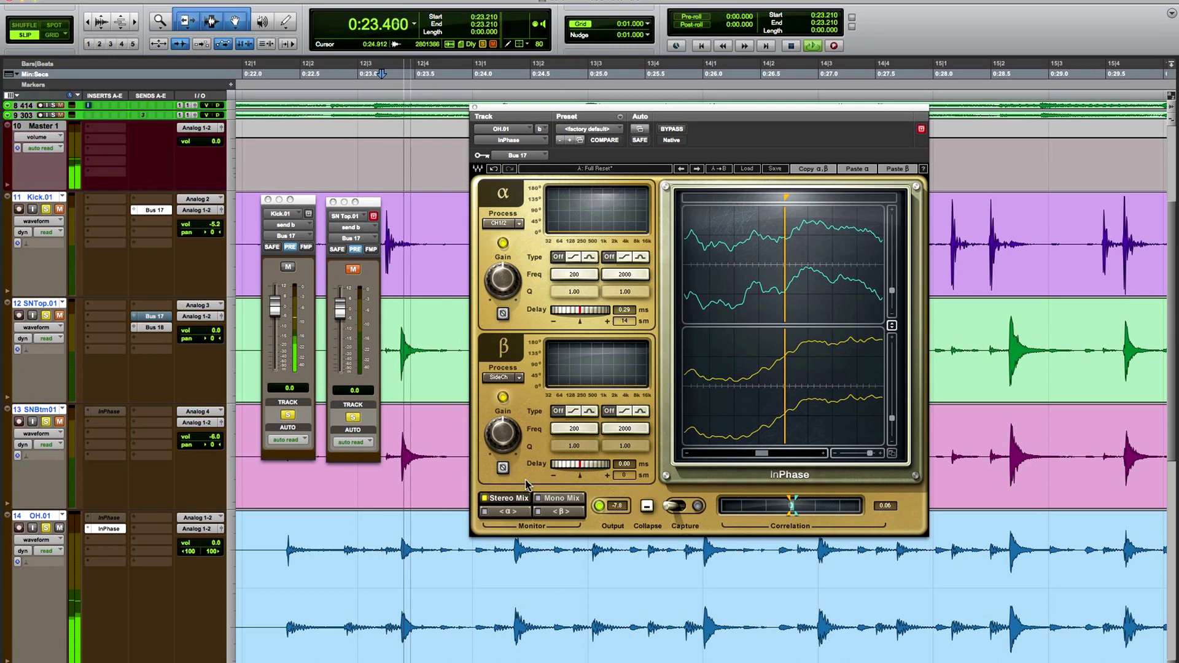
left_click(551, 512)
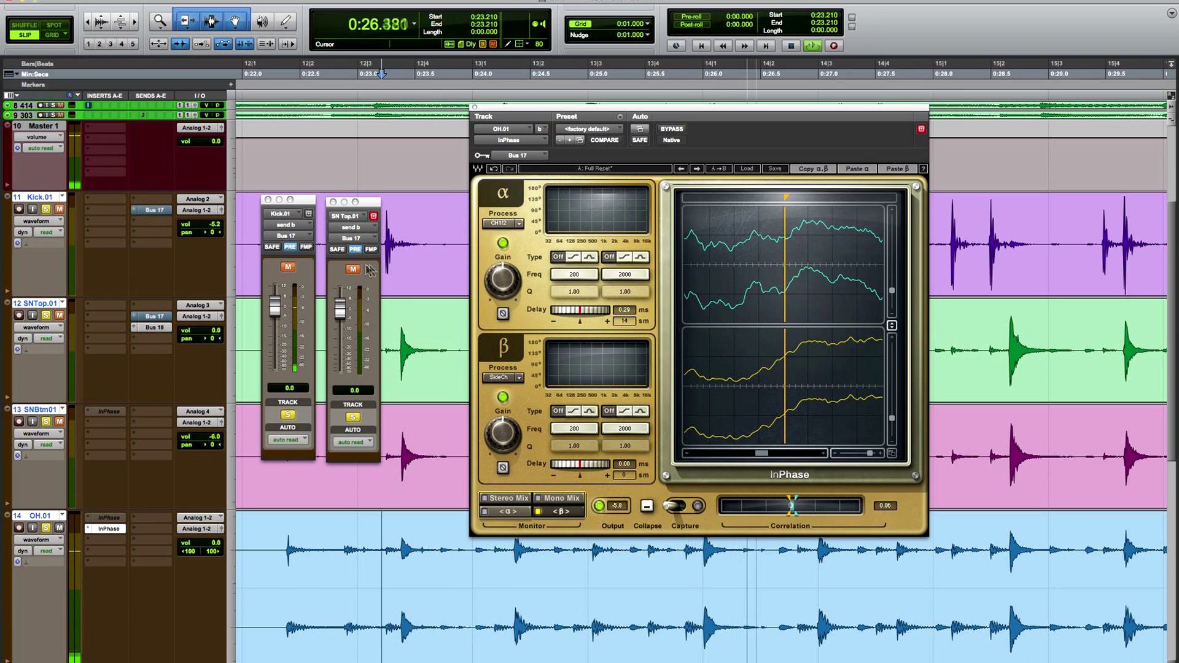
left_click(288, 267)
key("space")
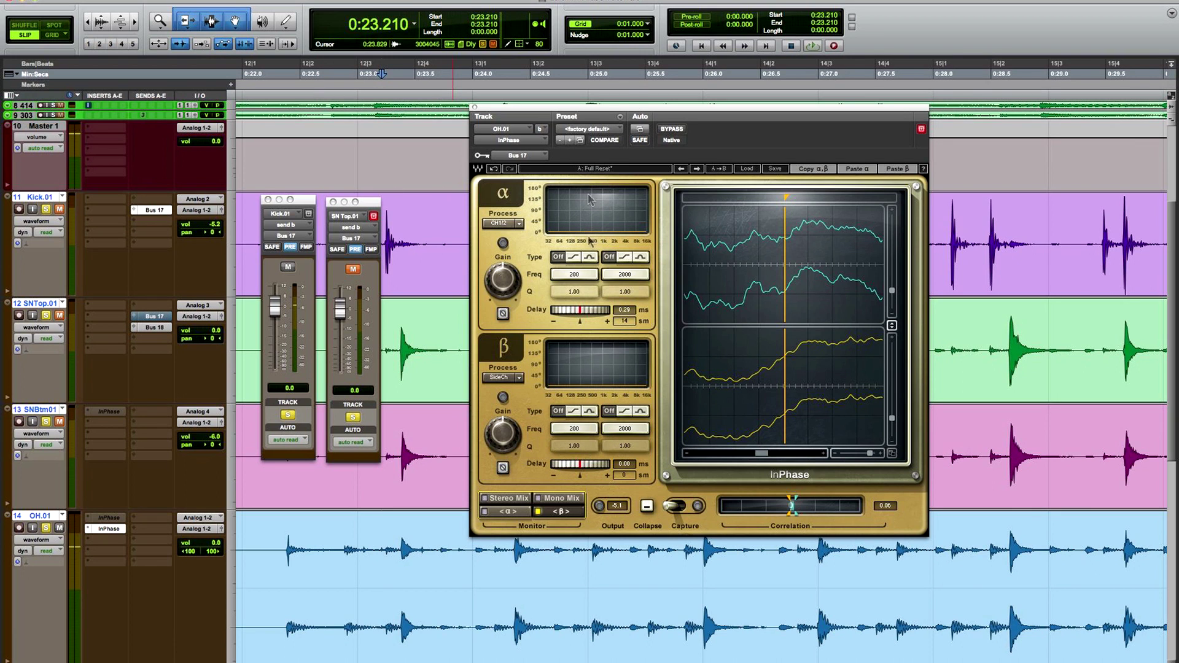
- Return the InPhase monitor to Stereo Mix and invert alpha's polarity while playing from 0:23.210
left_click_drag(636, 114, 614, 109)
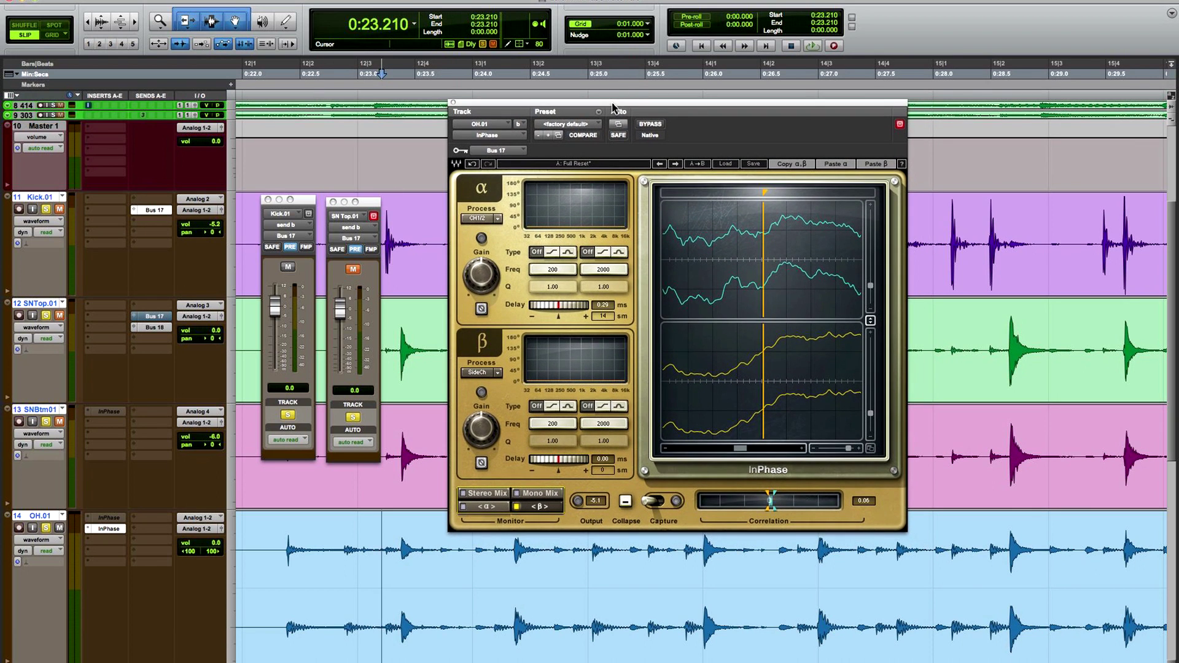
left_click(486, 494)
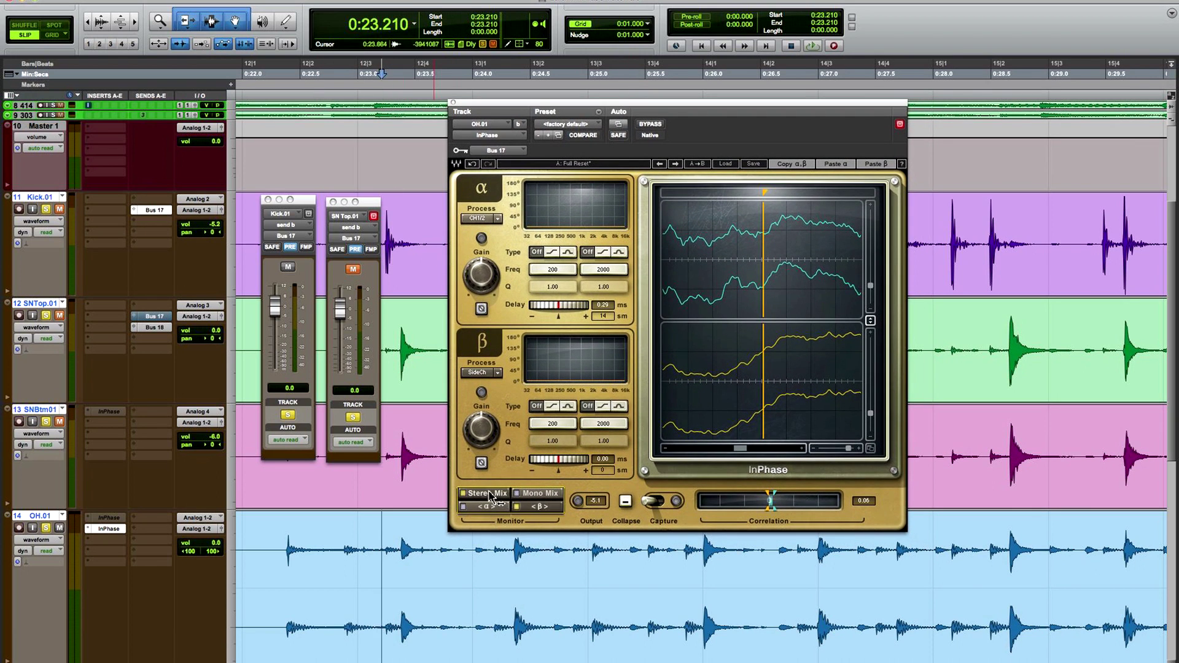
key("space")
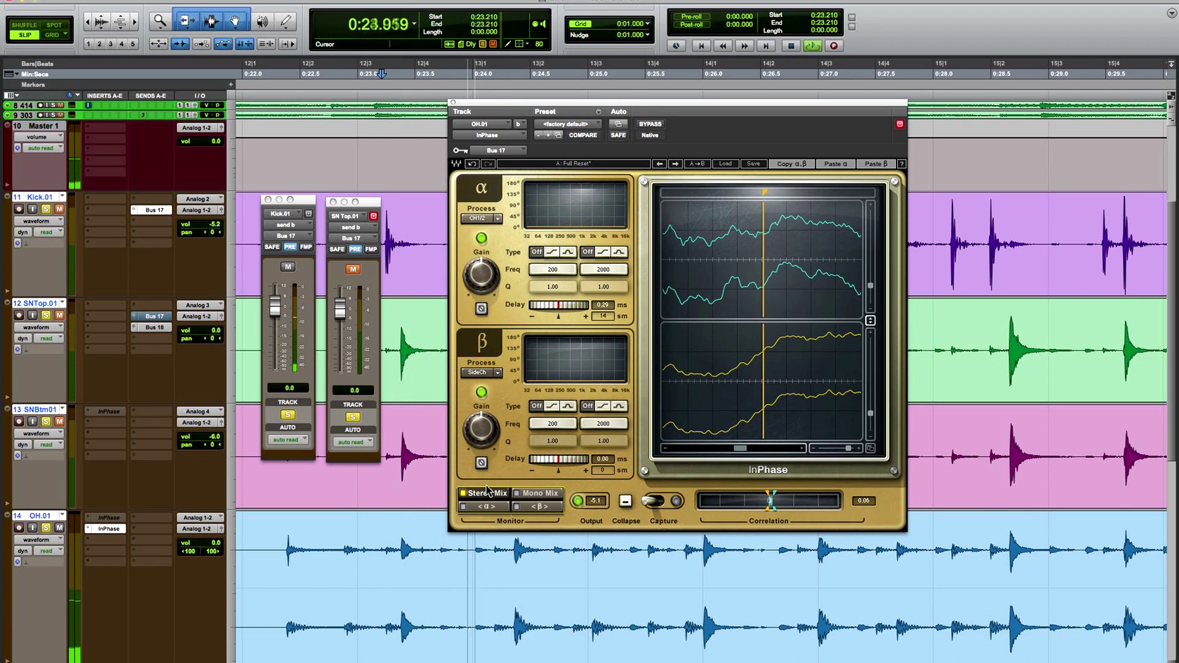
left_click(482, 309)
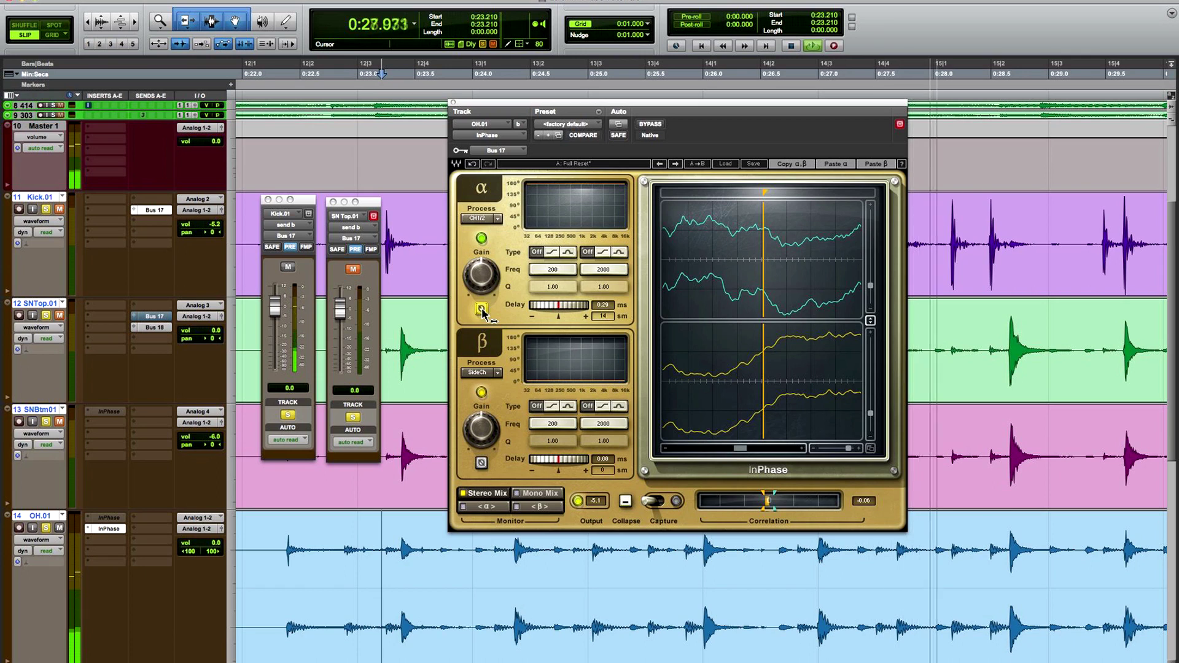
- Restore alpha's normal polarity, and recapture the overhead and kick waveforms in InPhase while playing from 0:23.210
left_click(482, 308)
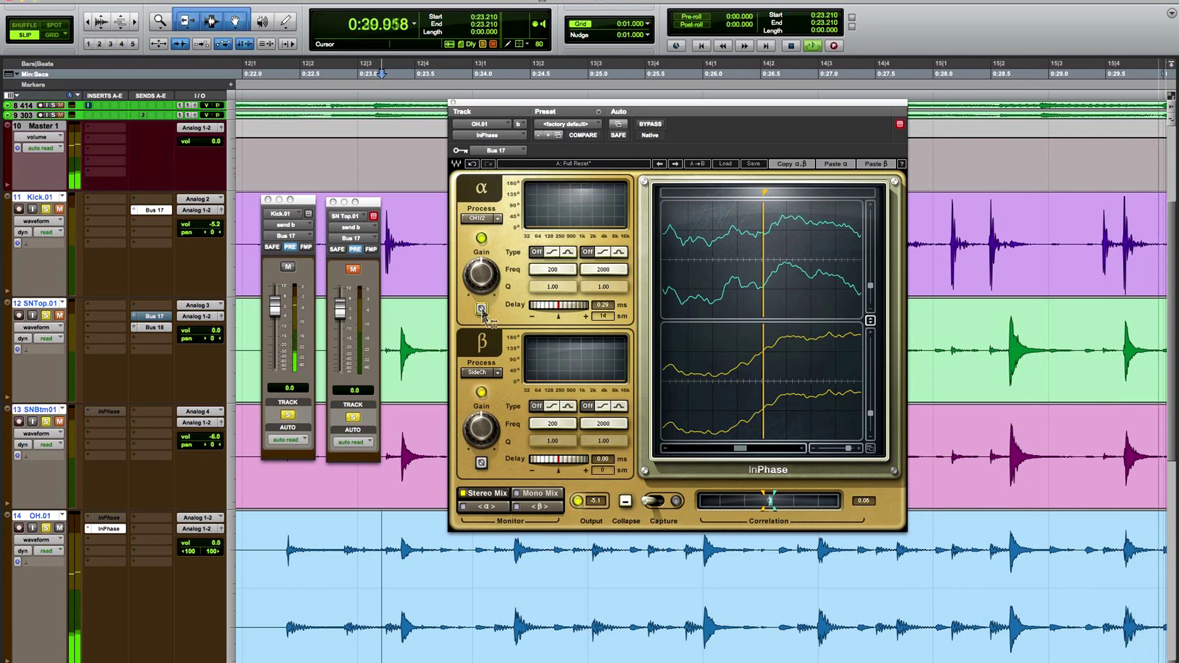
key("space")
left_click(656, 502)
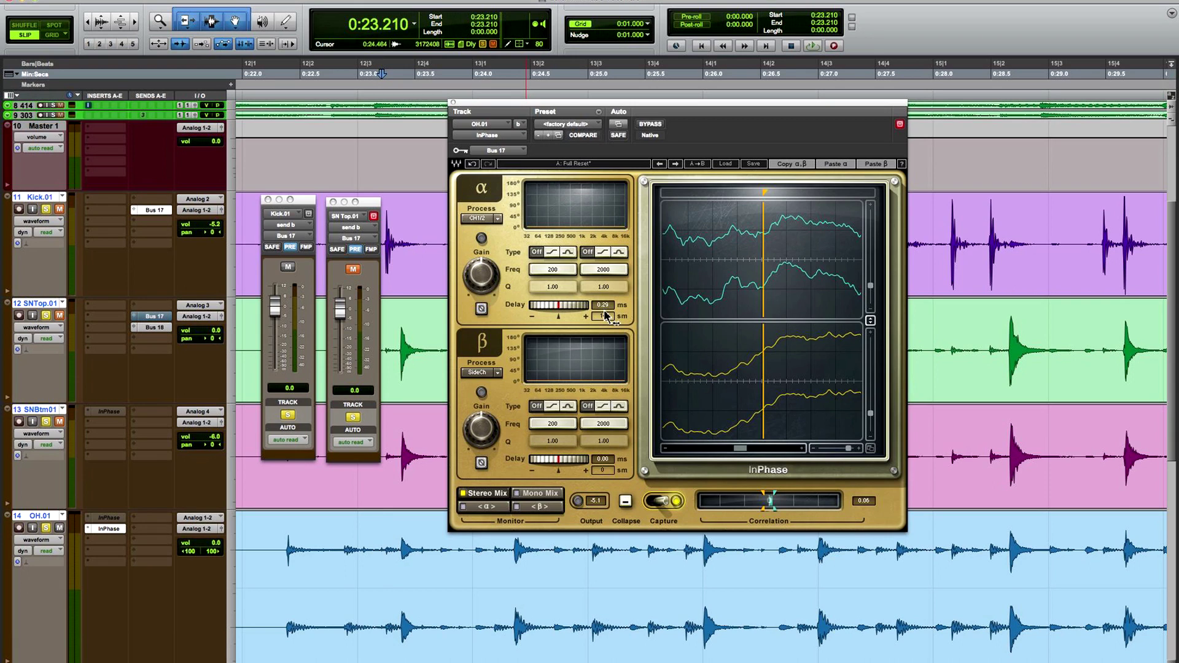
mouse_move(478, 294)
key("space")
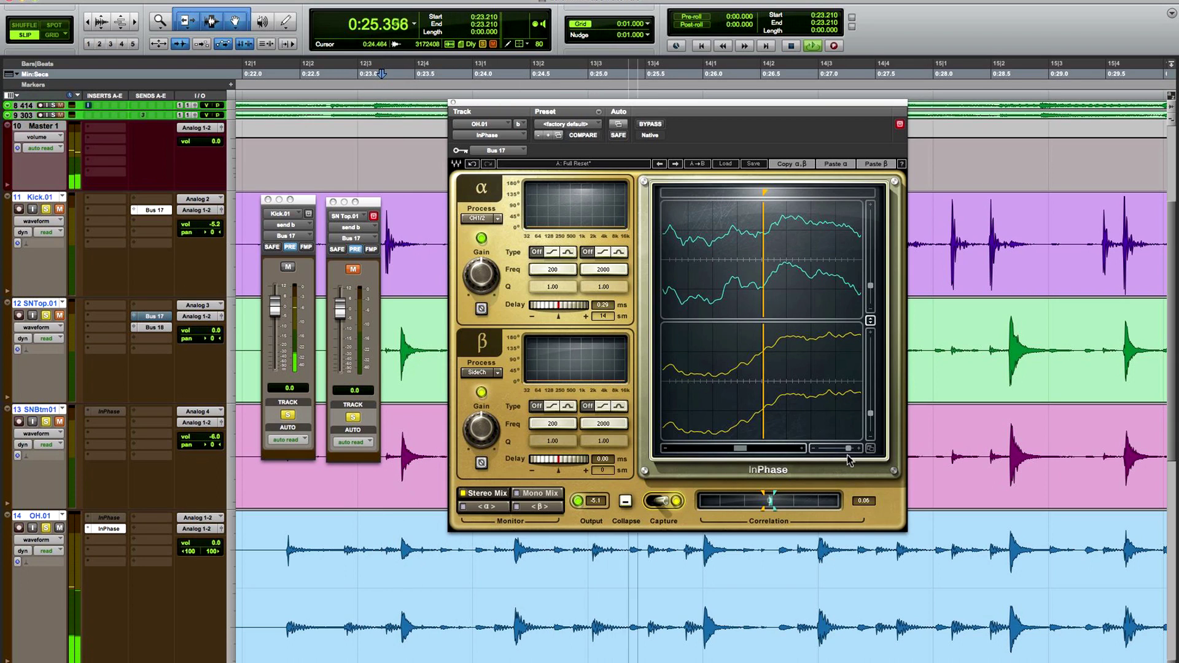
left_click(663, 501)
key("space")
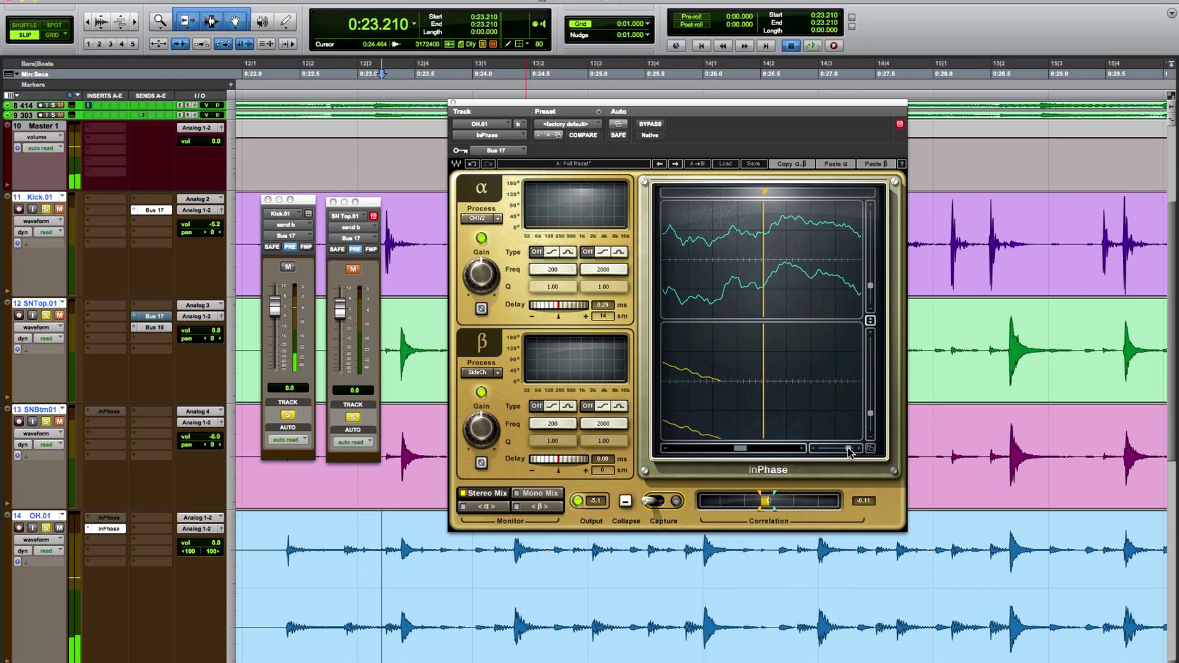
- Widen the captured waveform display to cover several drum hits, and play the passage from 0:23.210
left_click_drag(849, 449, 828, 449)
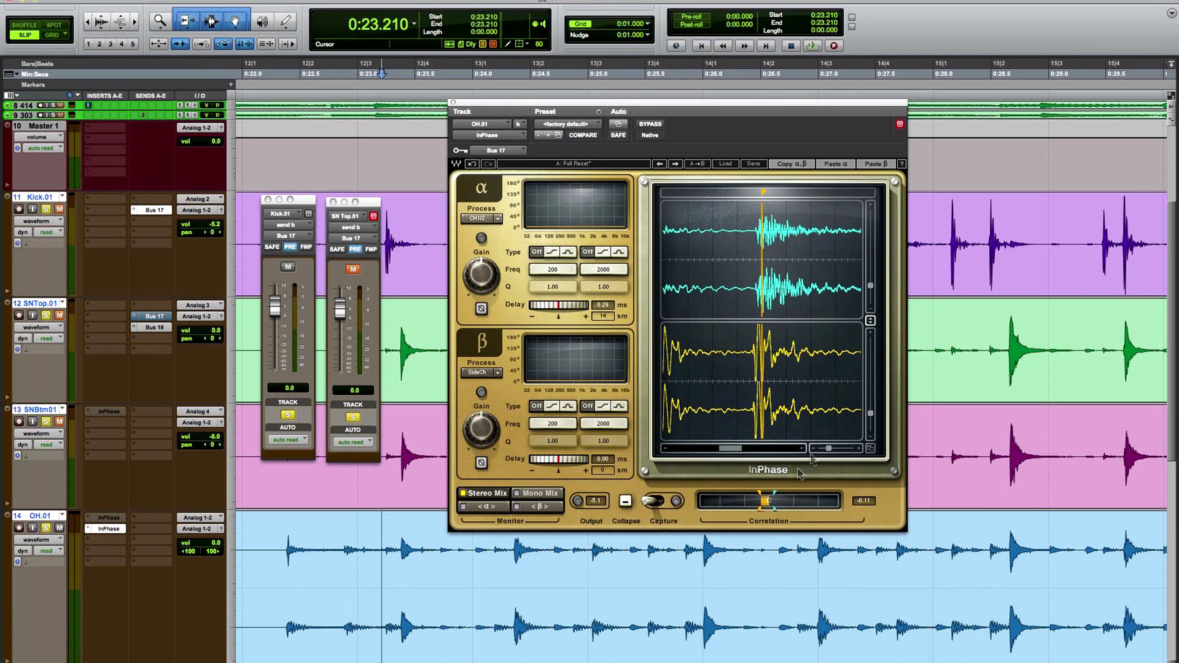
left_click_drag(829, 449, 821, 449)
key("space")
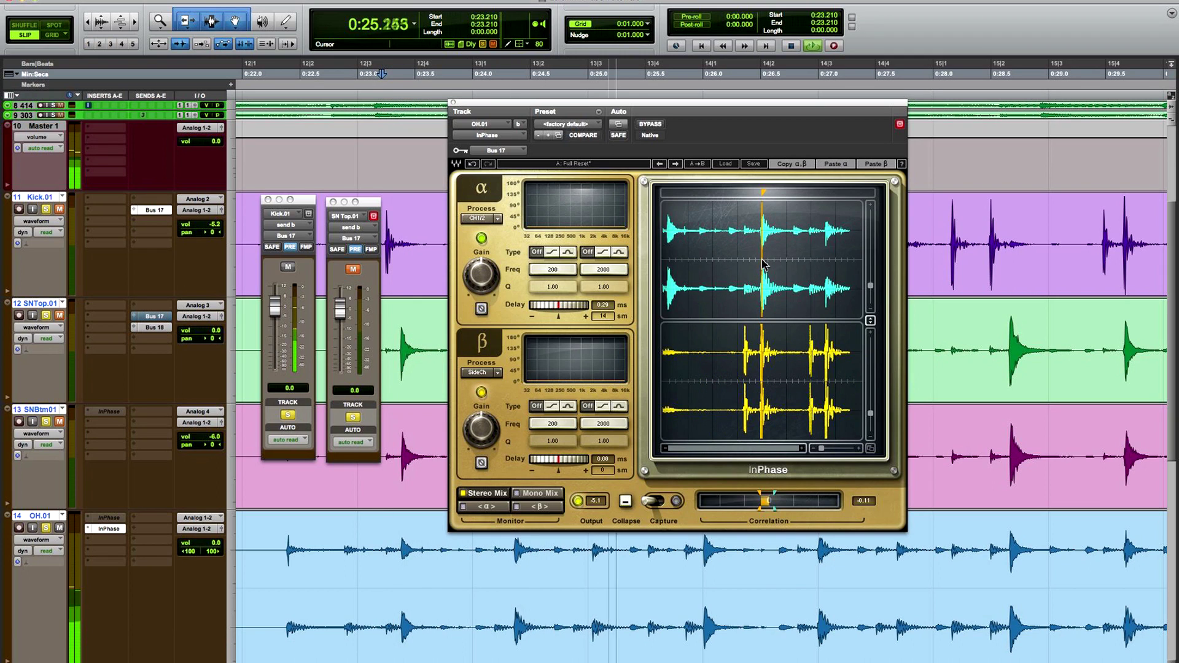
key("space")
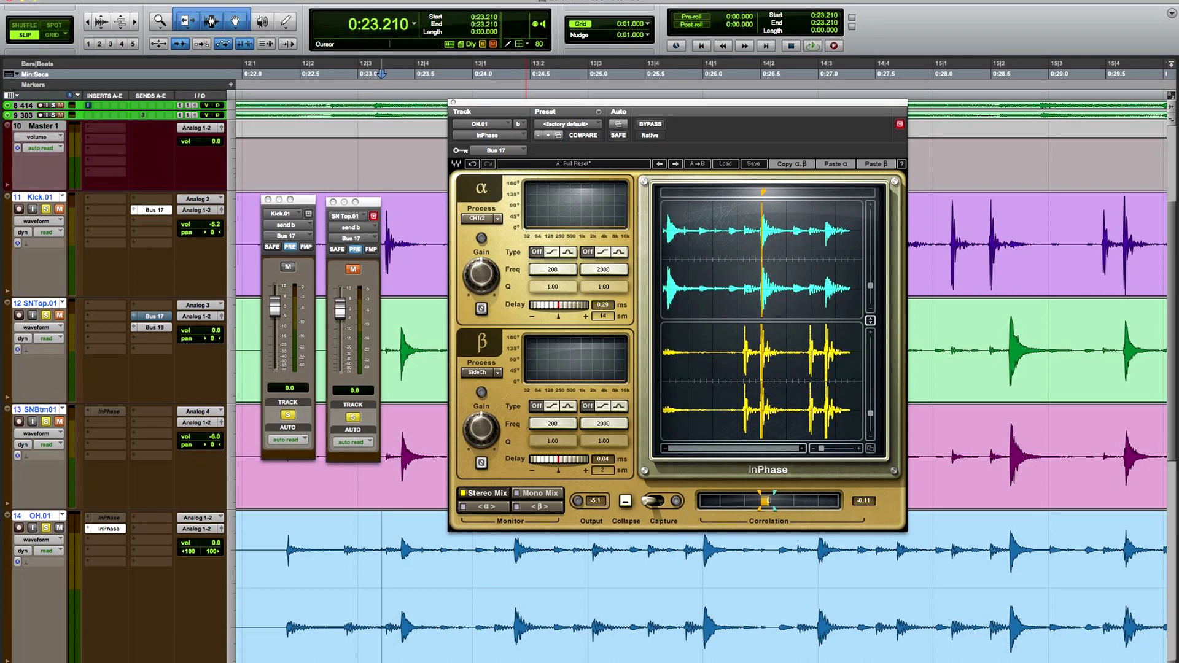
- Position the InPhase locator around a kick hit and rescale both waveforms to compare the onsets of overheads and kick
mouse_move(821, 448)
left_mouse_down()
mouse_move(838, 448)
mouse_move(820, 448)
left_mouse_up()
left_click_drag(764, 195, 744, 195)
mouse_move(821, 449)
left_mouse_down()
mouse_move(837, 448)
mouse_move(822, 449)
left_mouse_up()
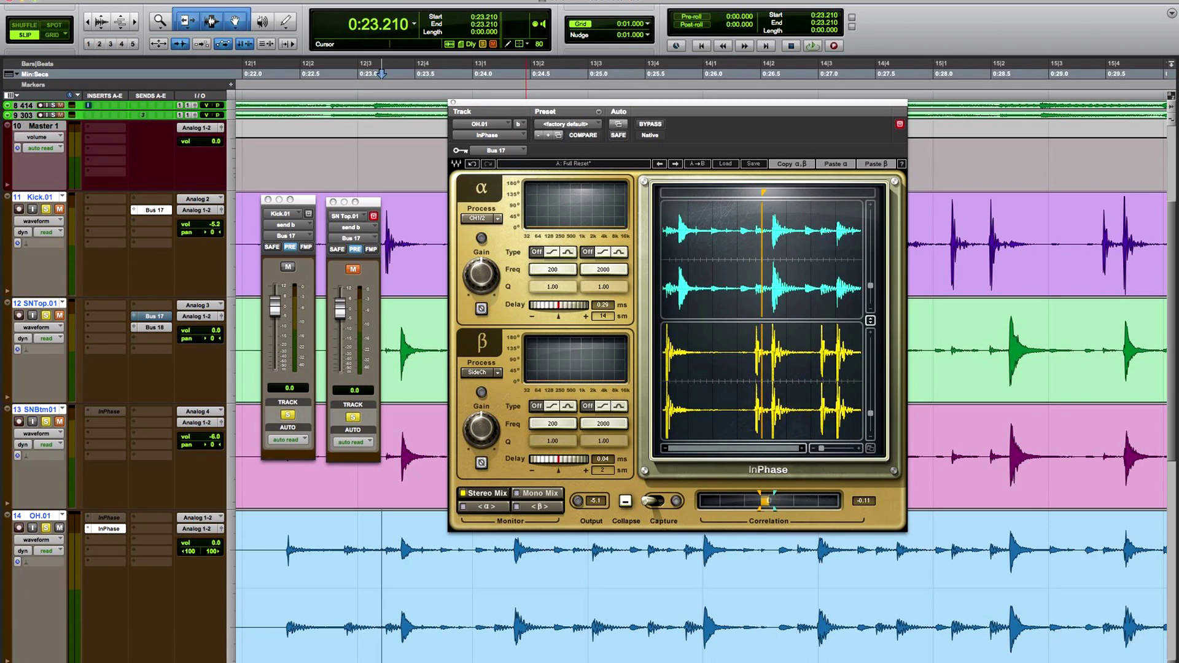
left_click_drag(763, 193, 772, 193)
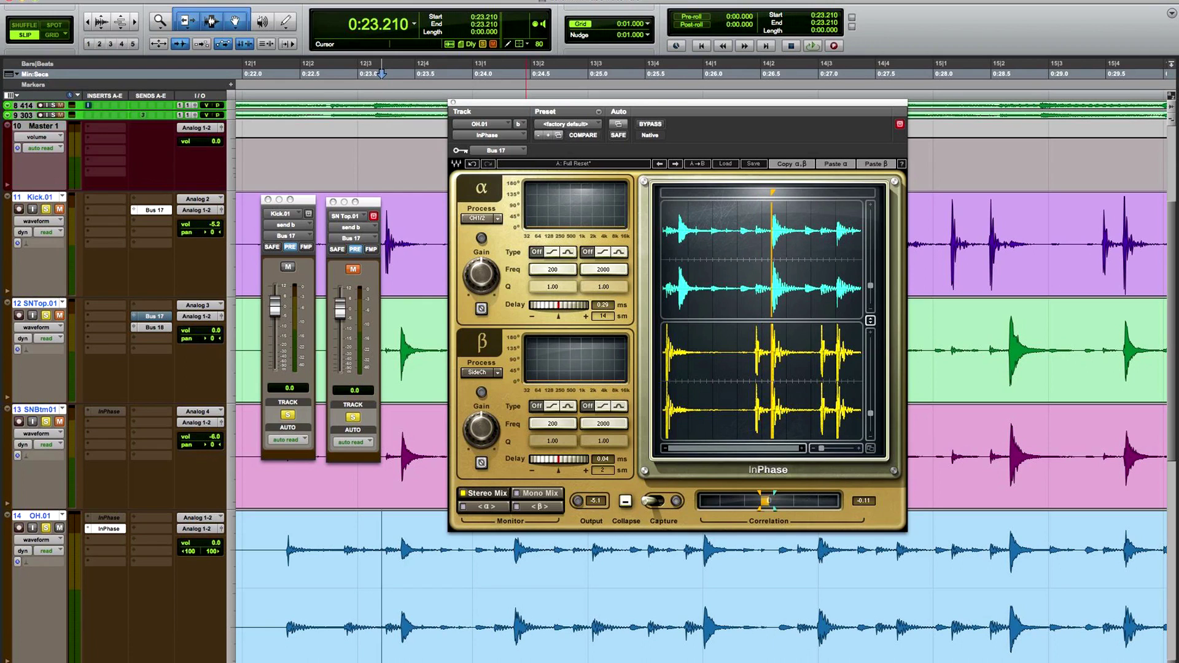
left_click_drag(821, 448, 837, 448)
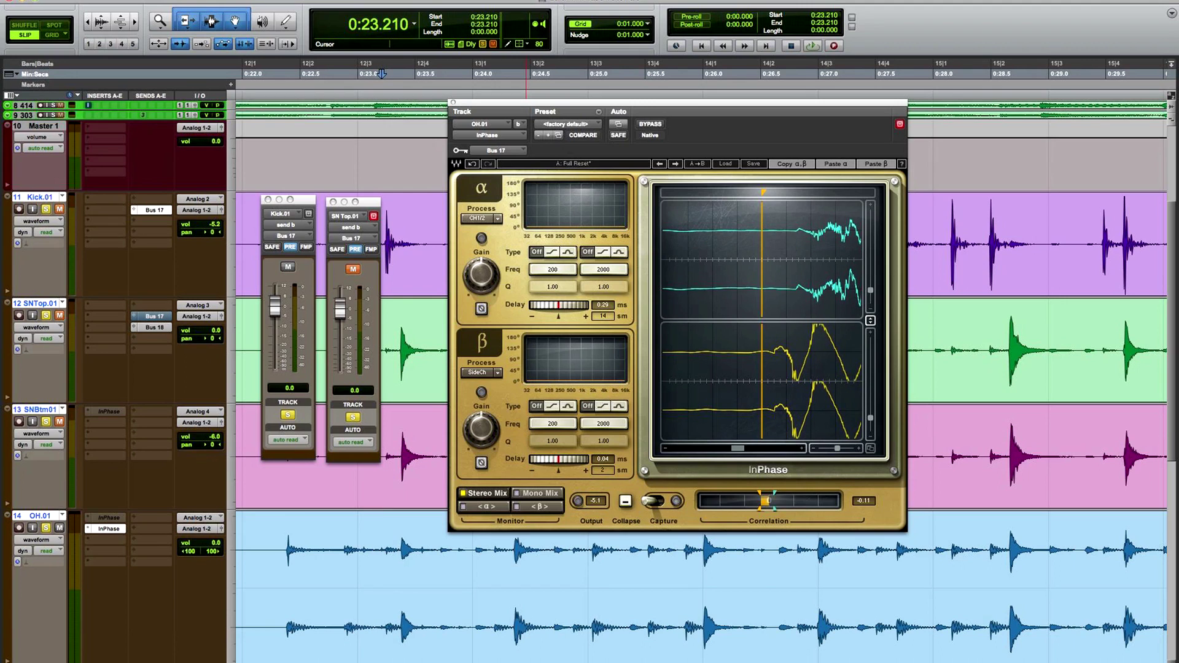
left_click_drag(870, 416, 872, 423)
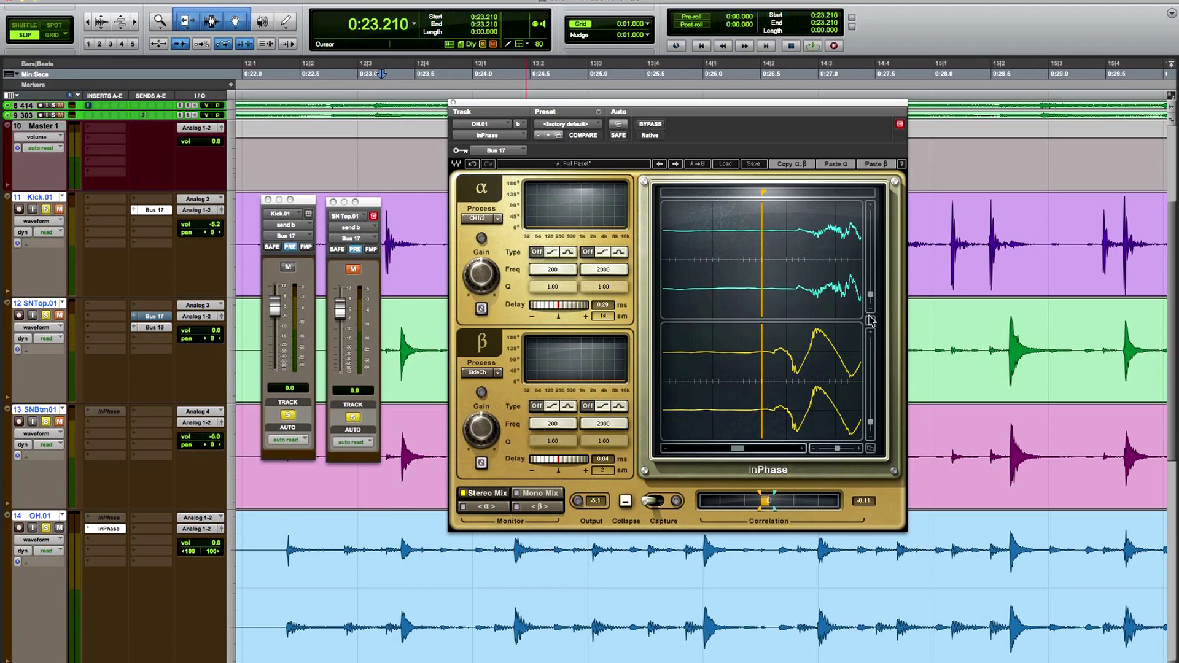
left_click_drag(870, 294, 870, 286)
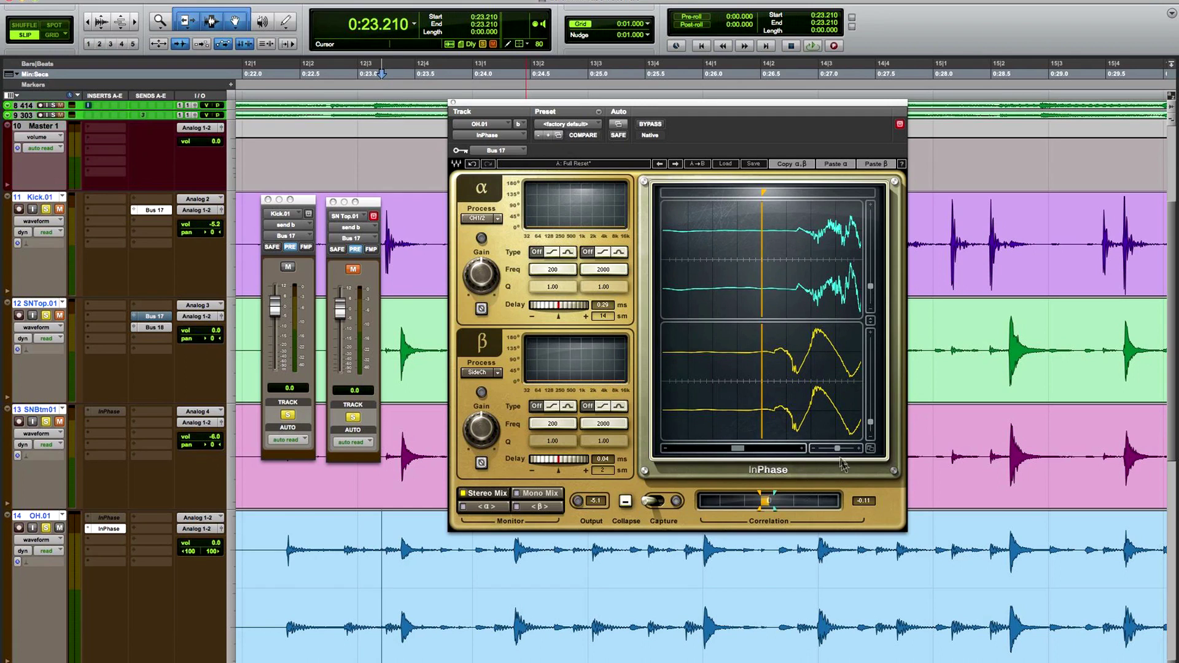
left_click_drag(836, 449, 830, 449)
- Play from 0:23.210 with alpha's polarity normal and again with it inverted to compare the overheads against the kick
key("space")
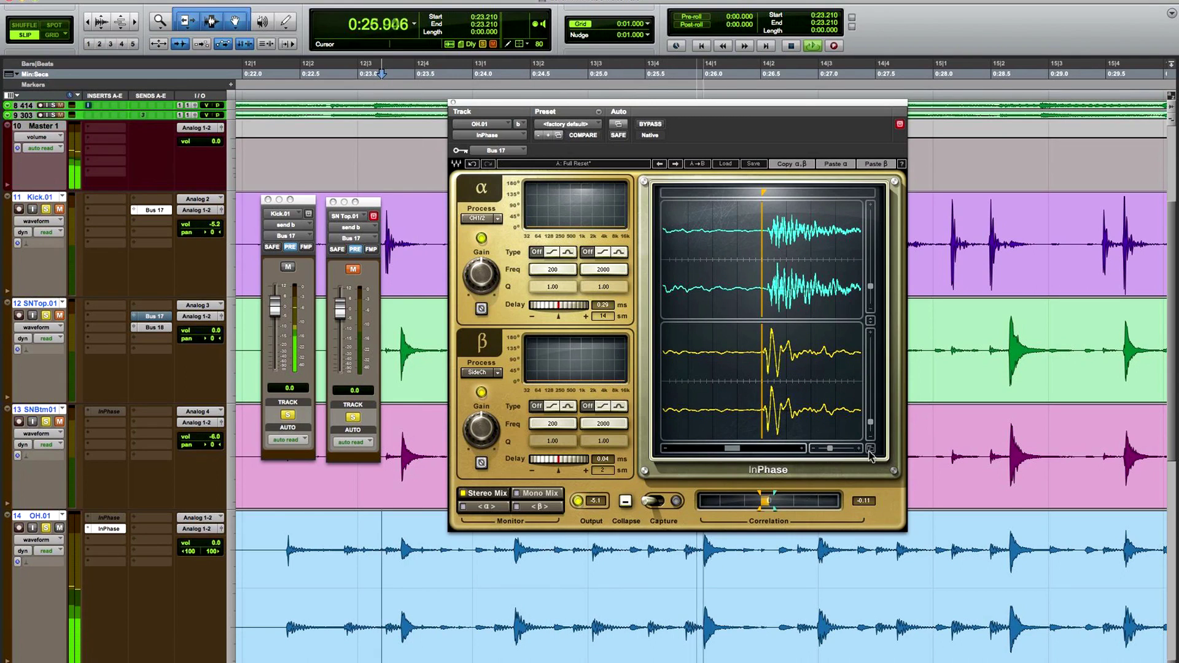
key("space")
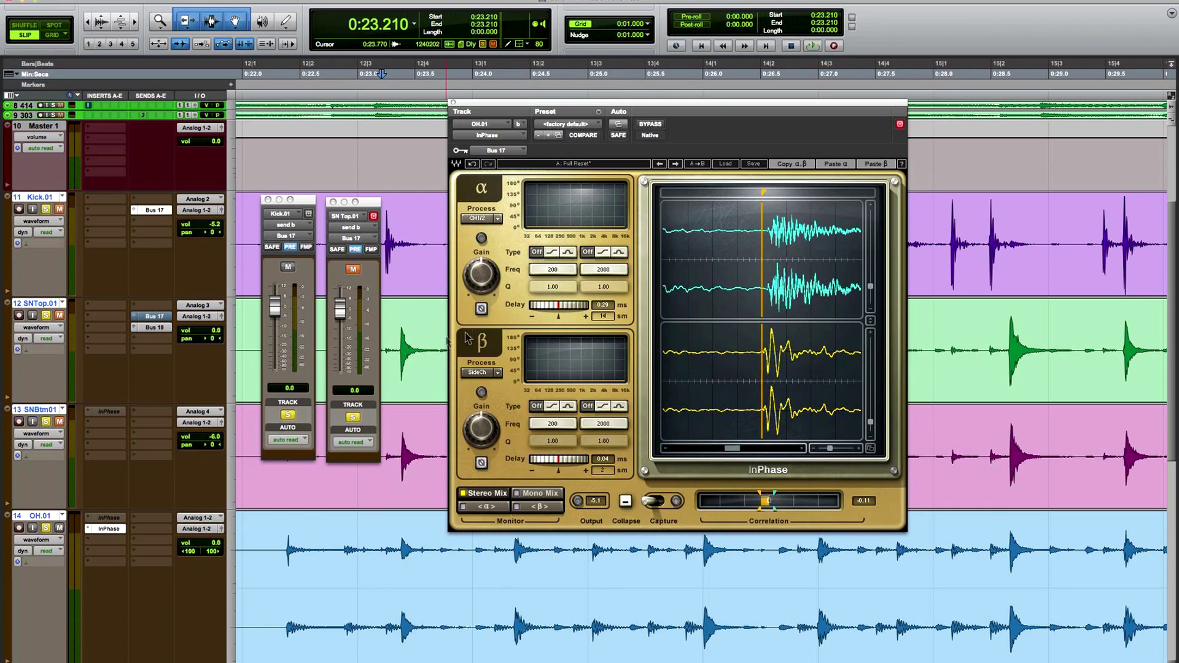
left_click(482, 309)
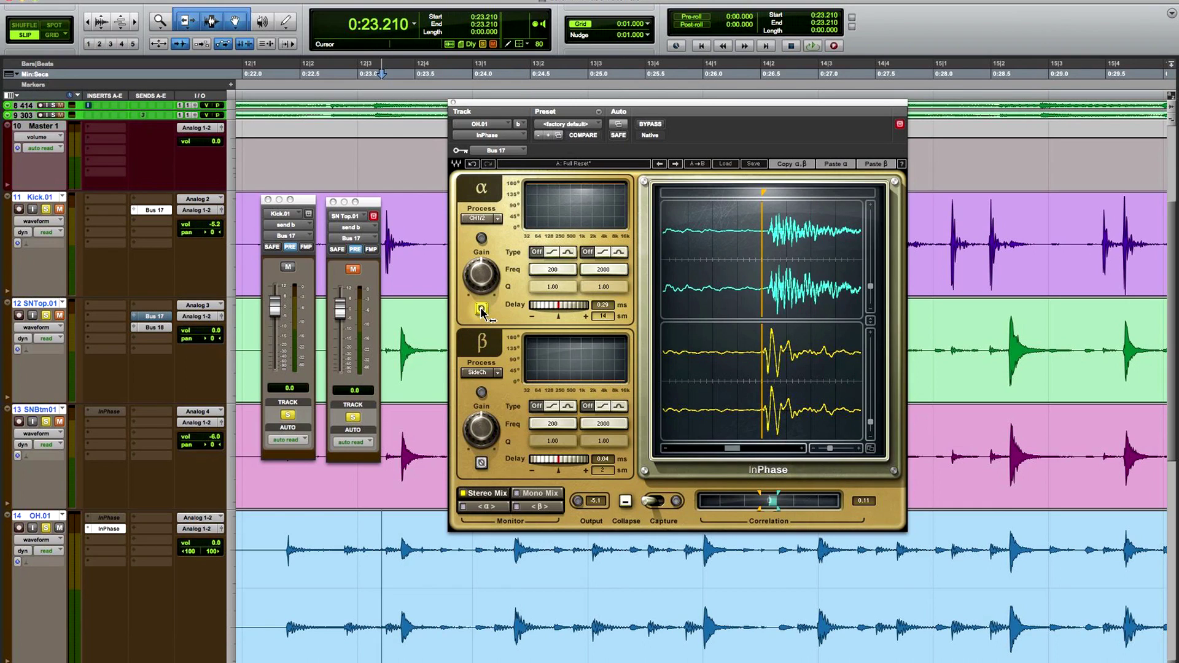
key("space")
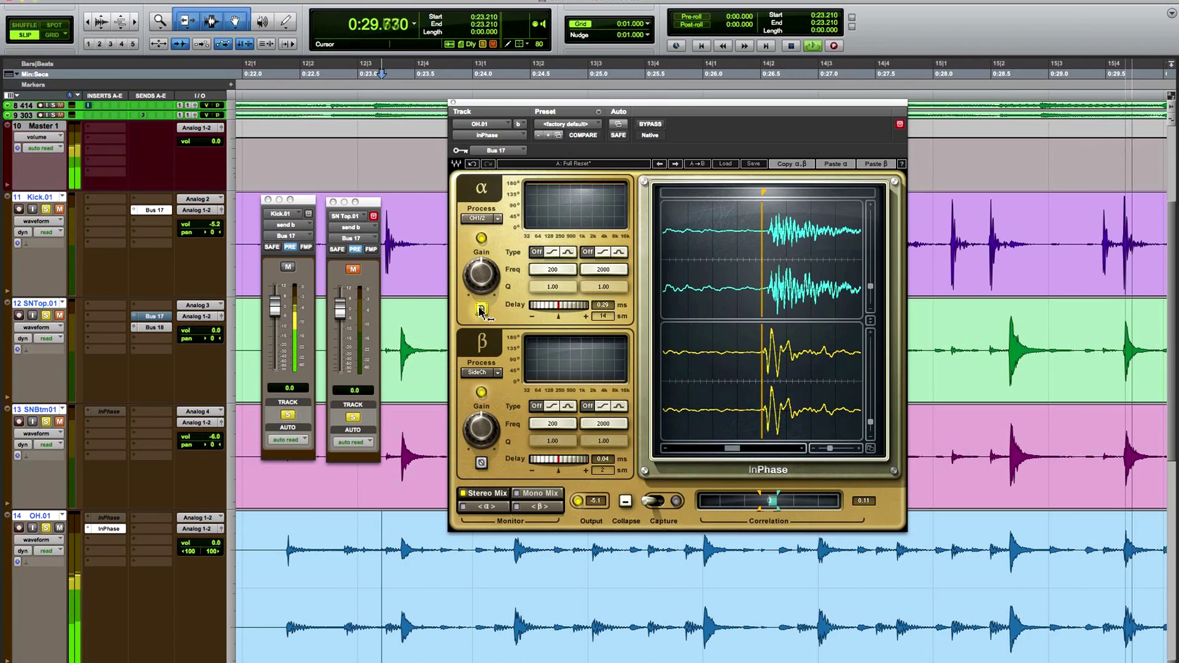
key("space")
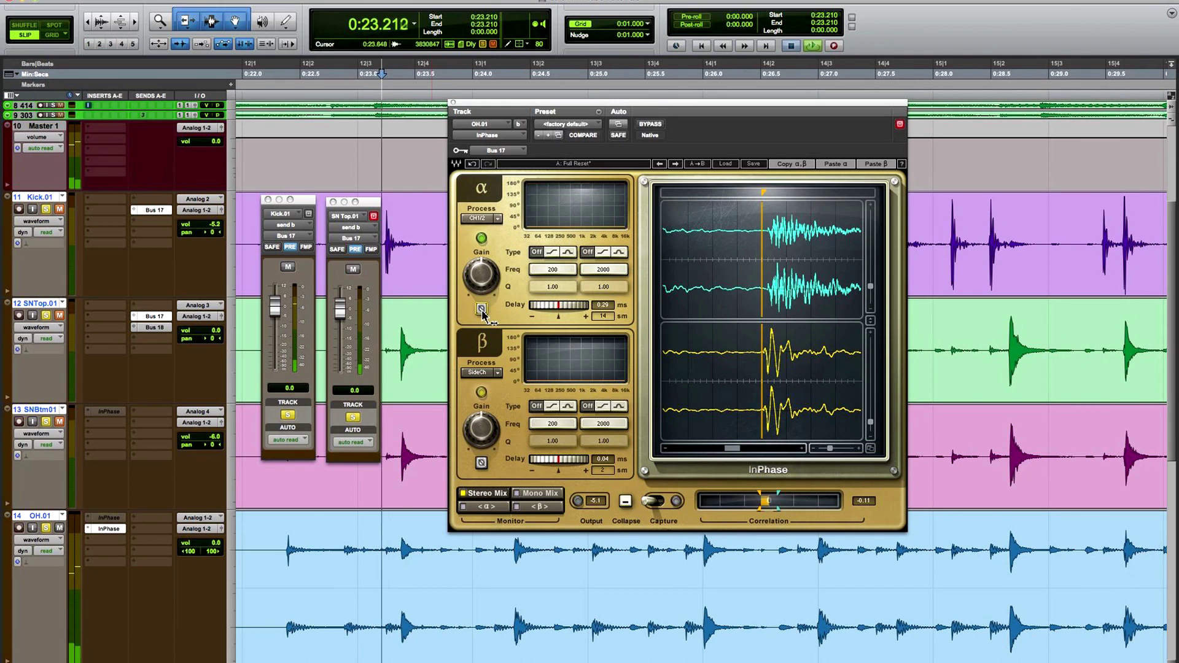
- With the SNTop.01 Bus 17 send unmuted, compare inverted and normal alpha polarity during playback, and stop on normal
key("space")
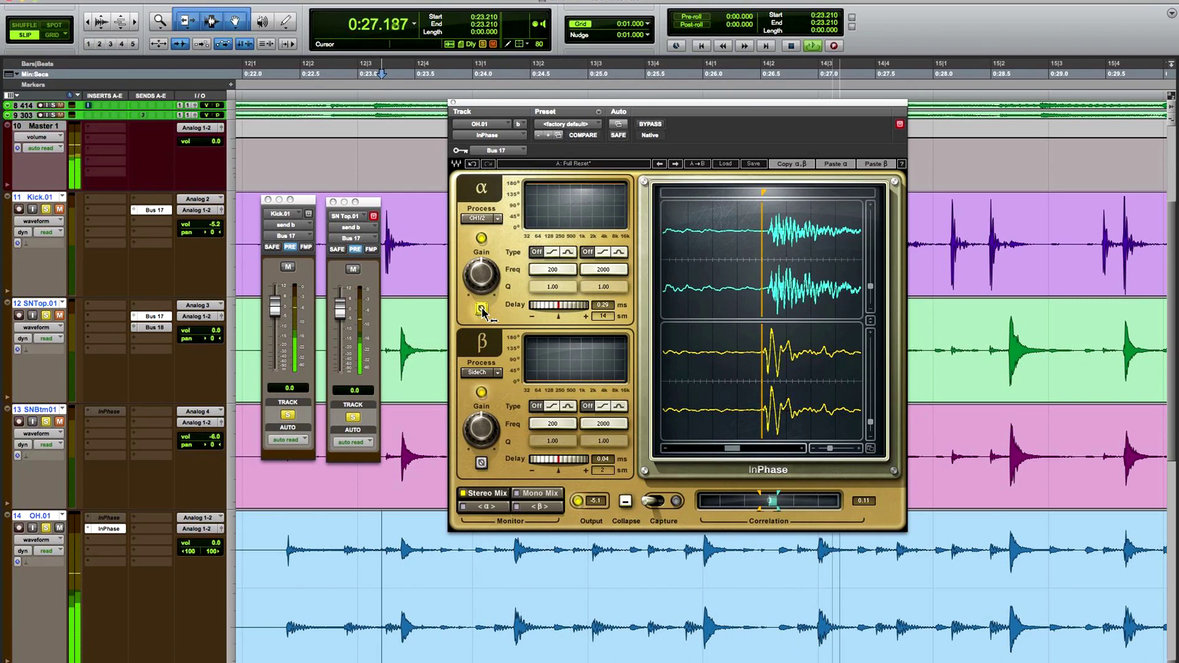
left_click(481, 309)
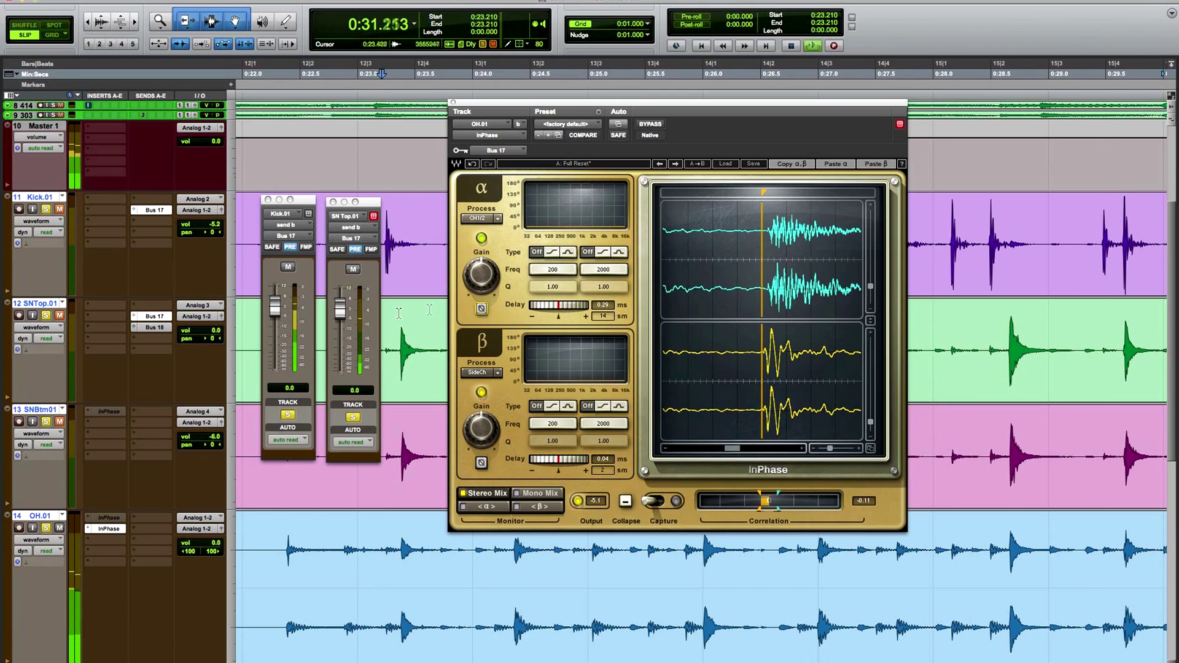
key("space")
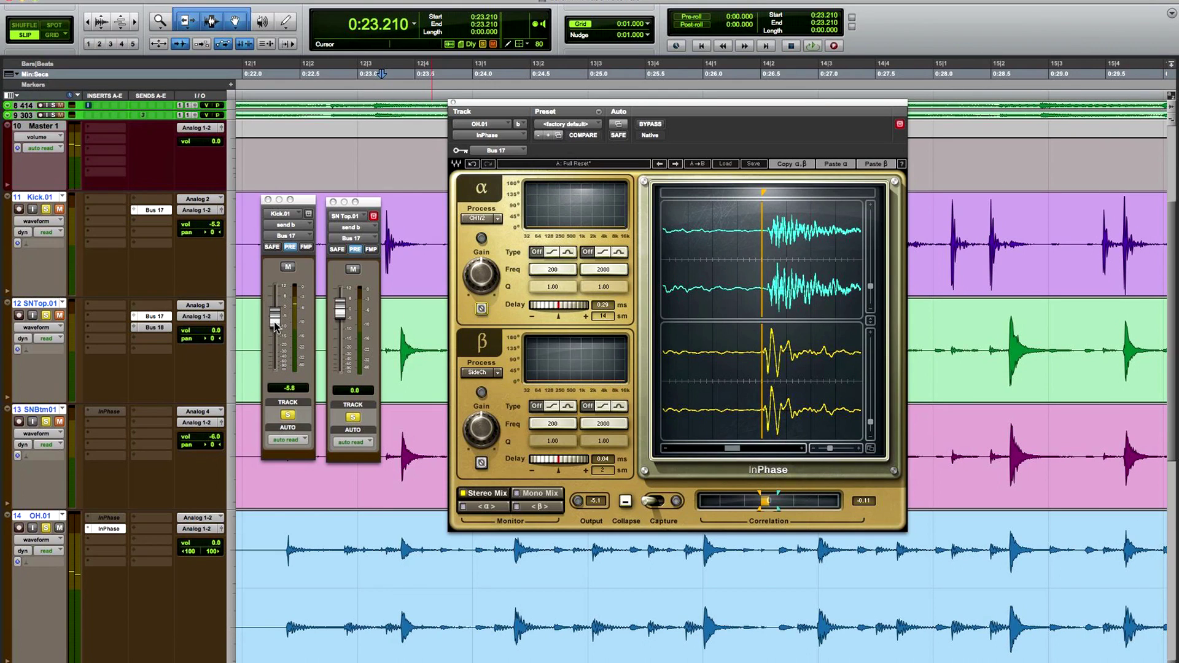
- Lower the Kick.01 Bus 17 send level to -4.6 dB and play the balance from 0:23.210
left_click_drag(276, 328, 277, 326)
left_click_drag(276, 321, 275, 321)
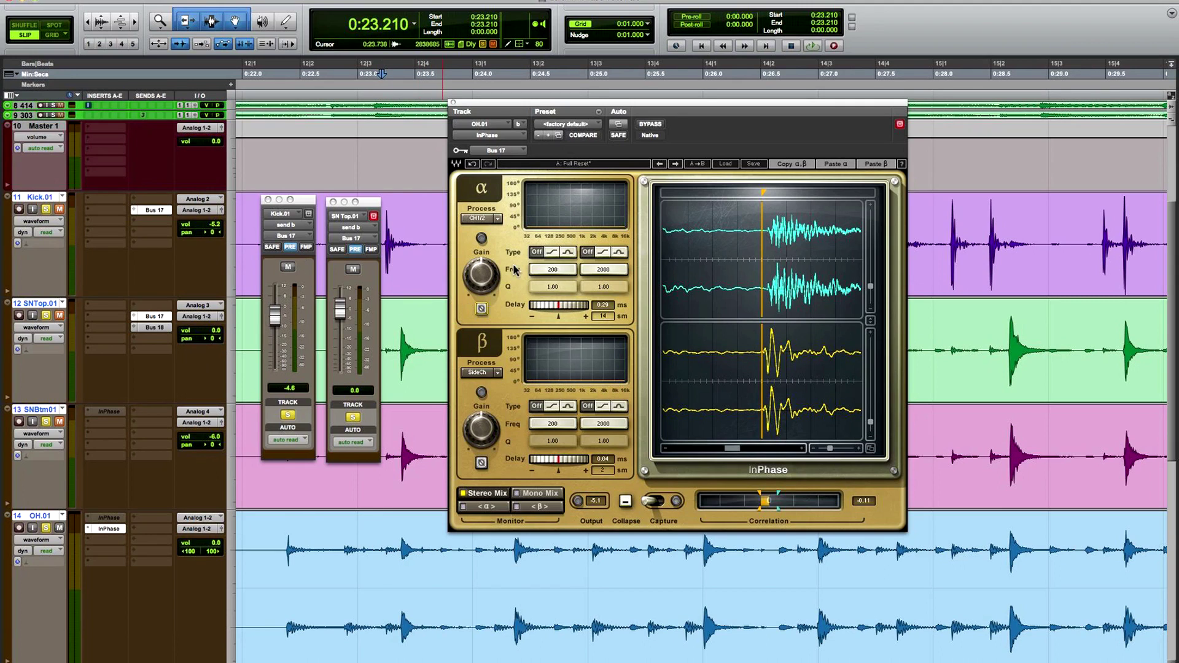
key("space")
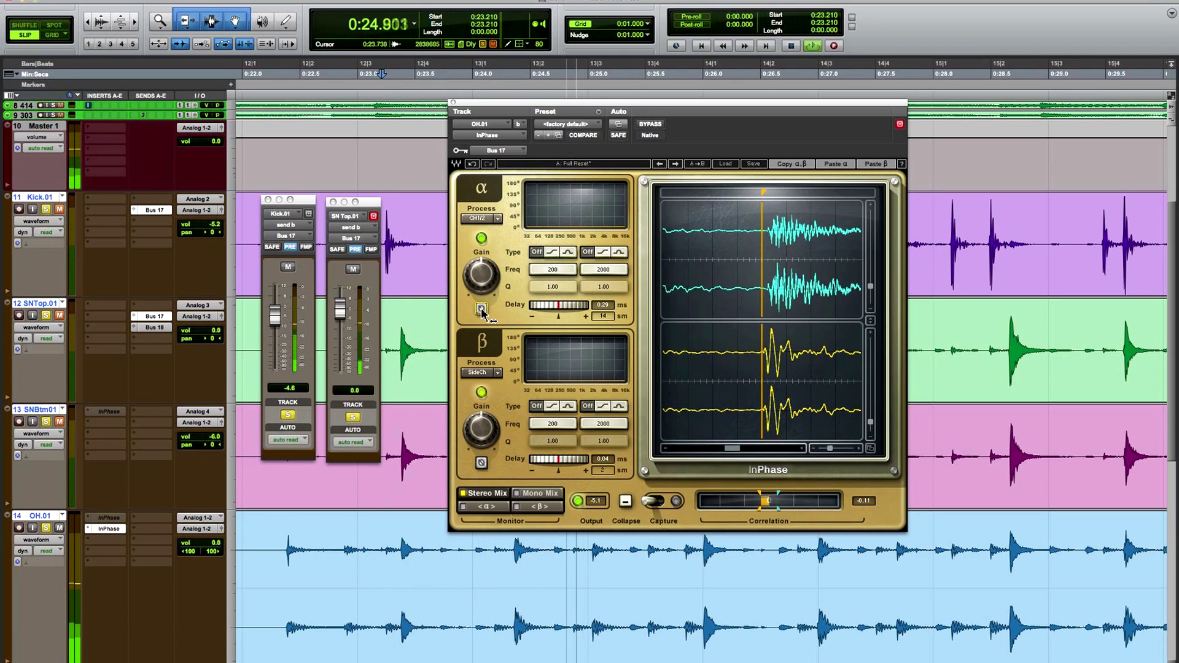
key("space")
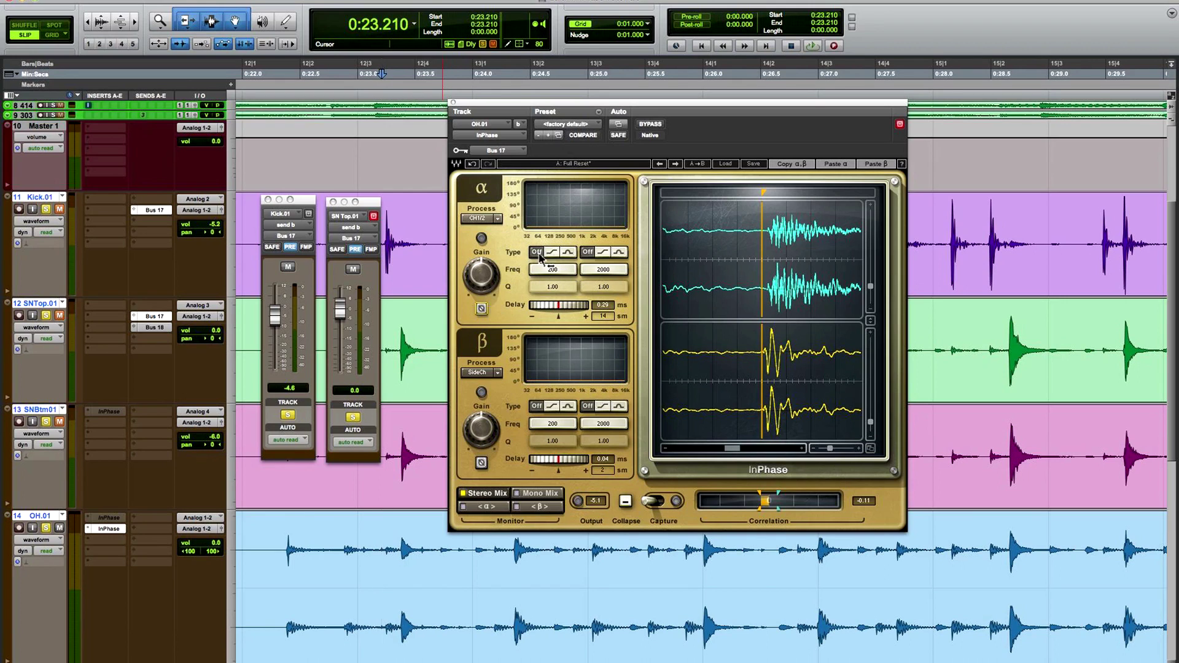
- Enable alpha's first phase filter as a bell shape and set its frequency to 61 Hz
left_click(569, 252)
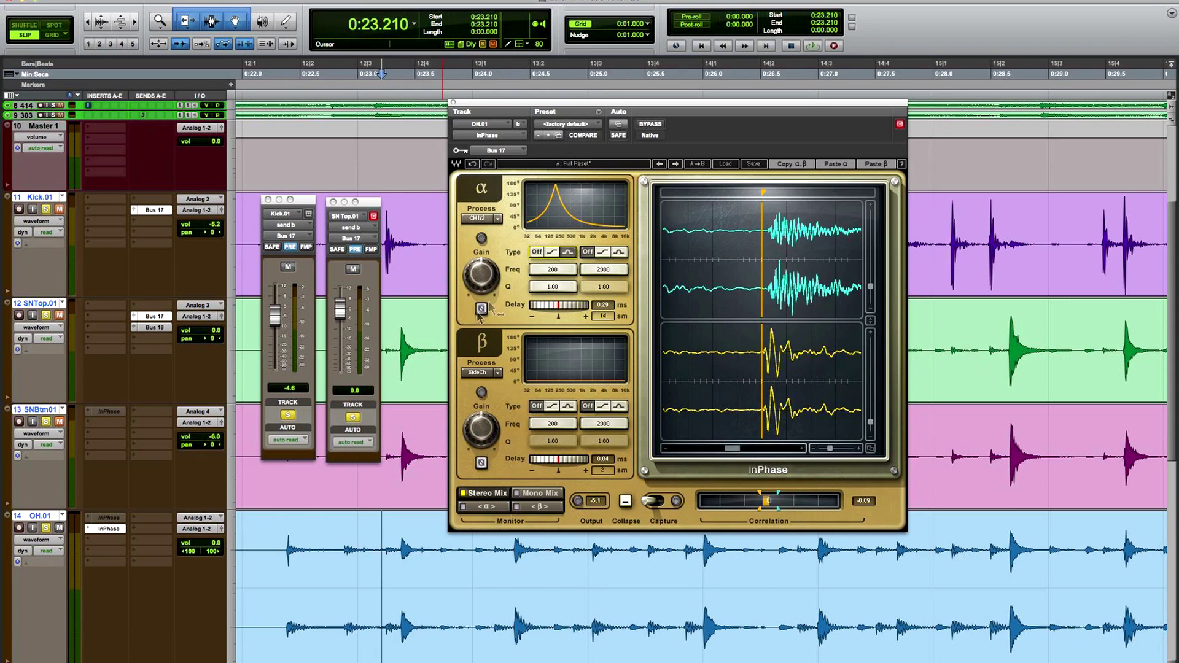
left_click_drag(571, 270, 572, 314)
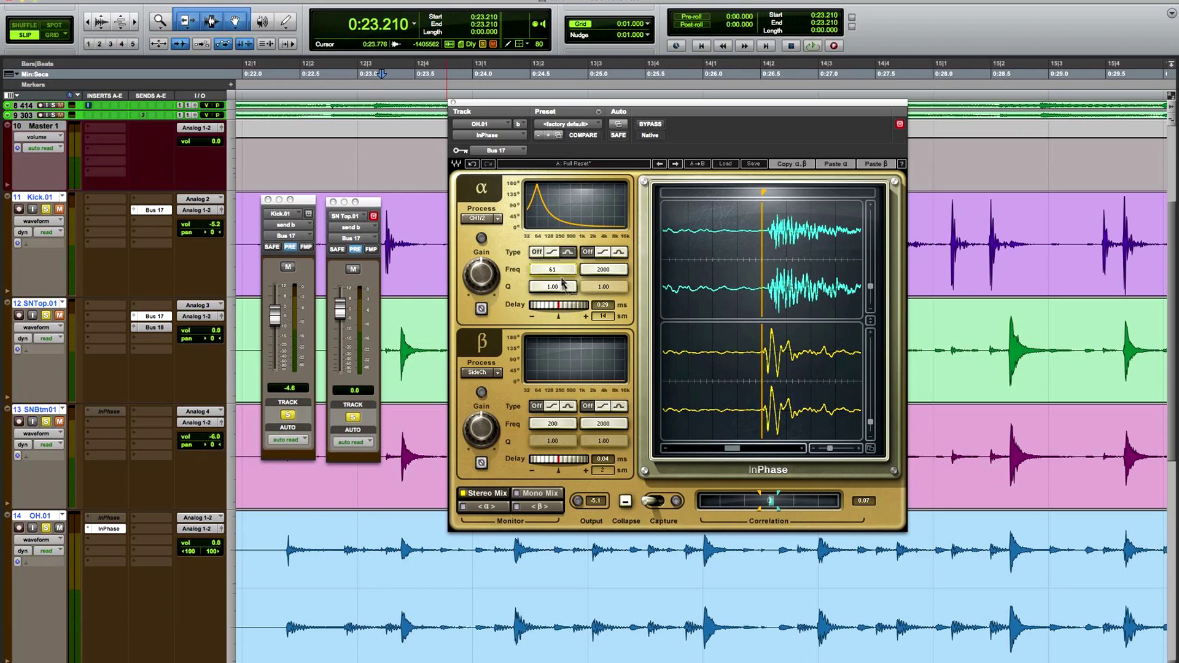
left_click_drag(552, 269, 552, 272)
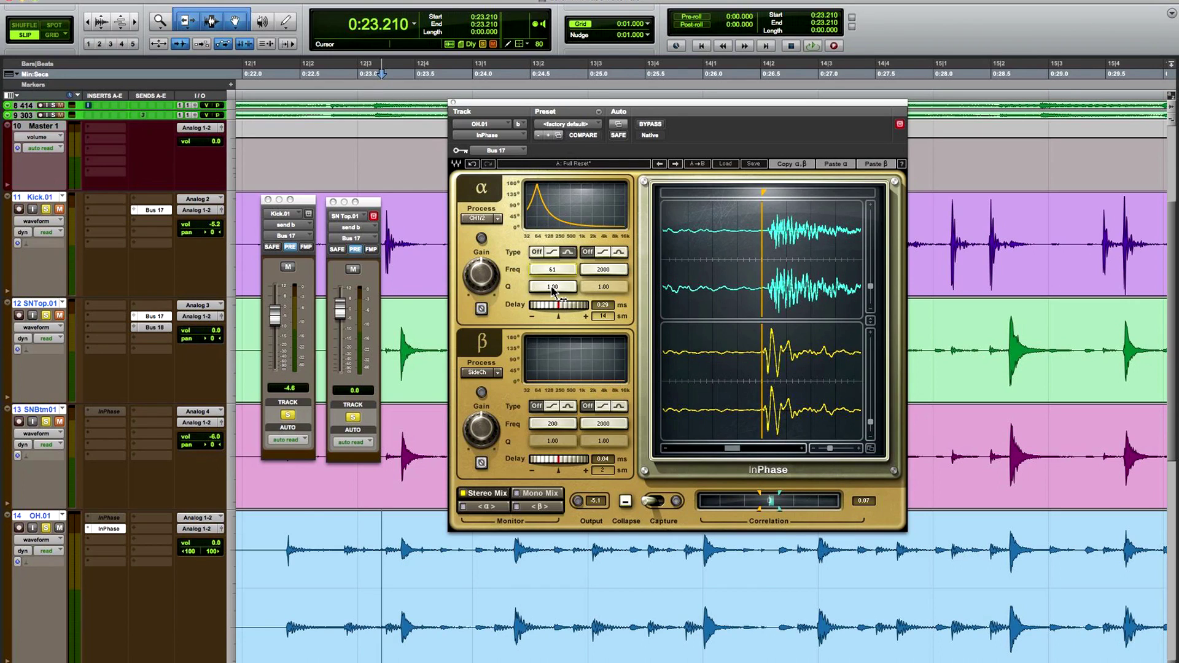
- While playing from 0:23.210, try alpha's bell filter frequency at 69 and 73 Hz, set it to 63 Hz, and stop
key("space")
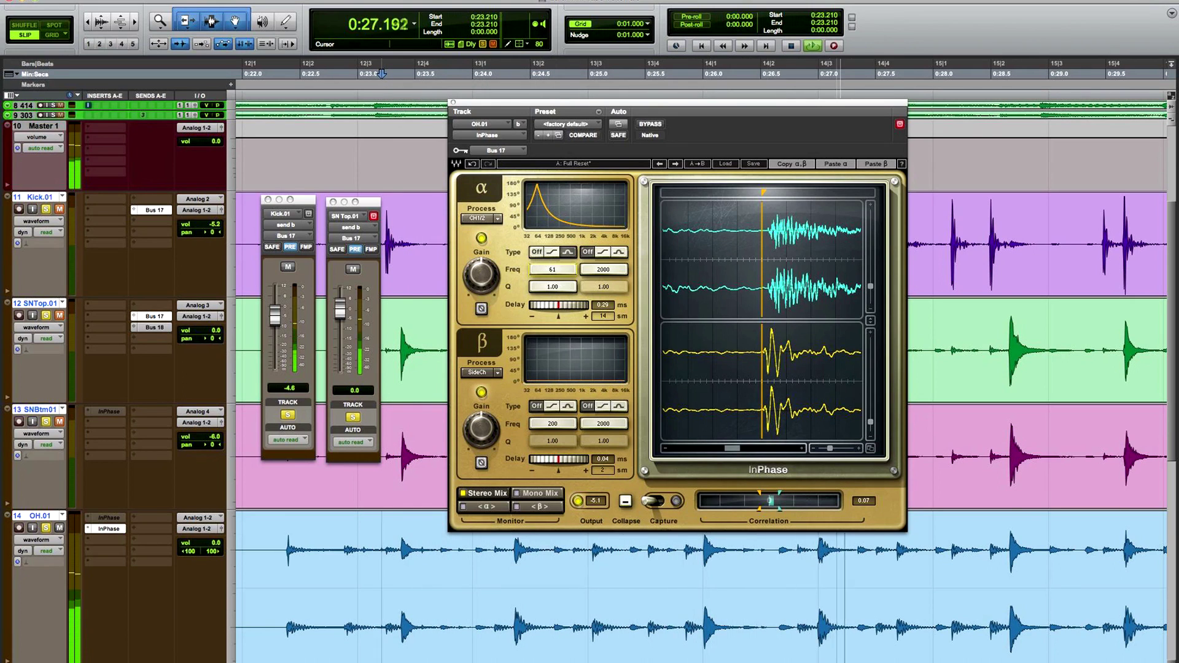
mouse_move(552, 270)
left_mouse_down()
mouse_move(552, 250)
mouse_move(552, 263)
left_mouse_up()
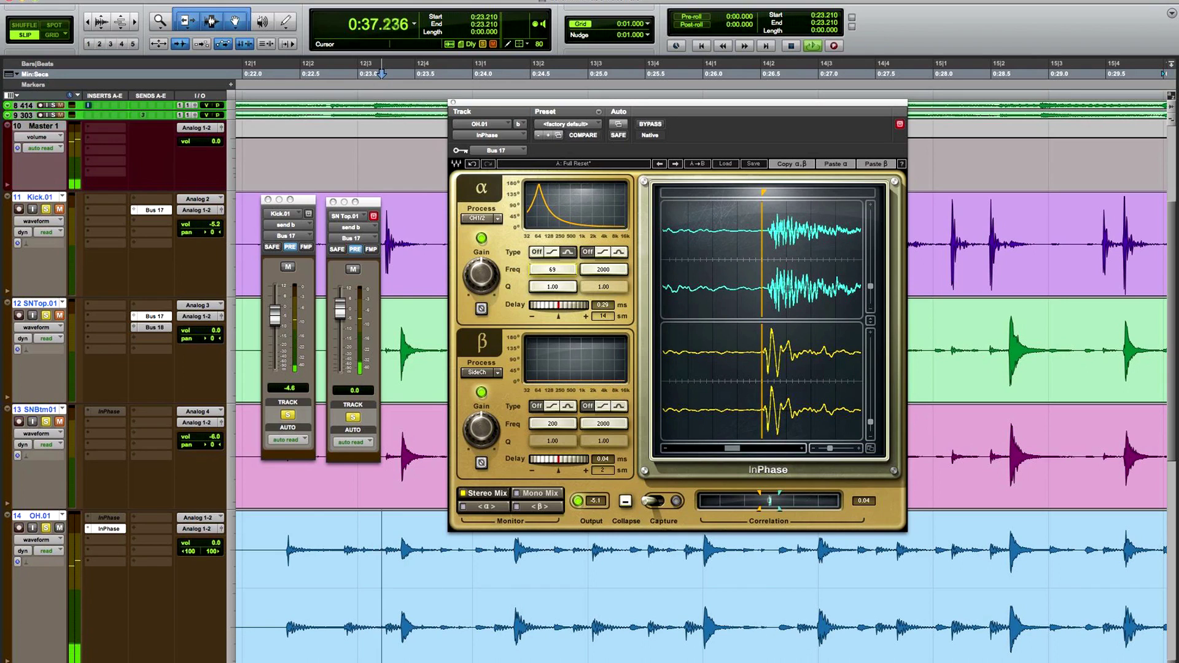
left_click_drag(552, 264, 552, 263)
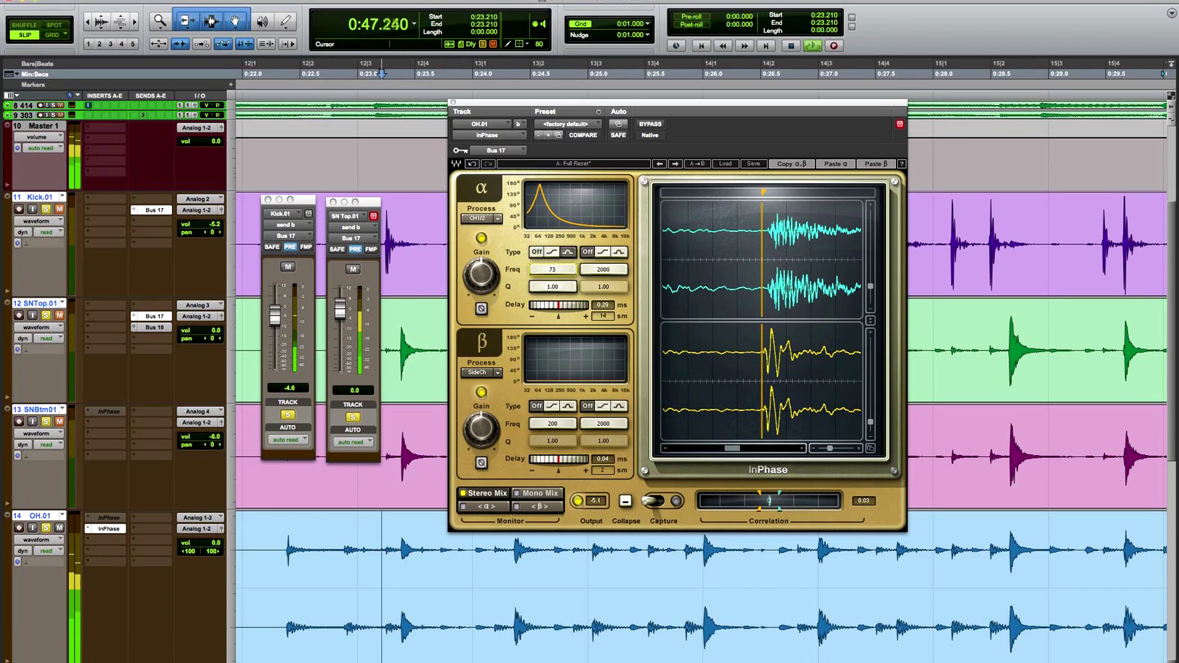
left_click_drag(552, 264, 552, 266)
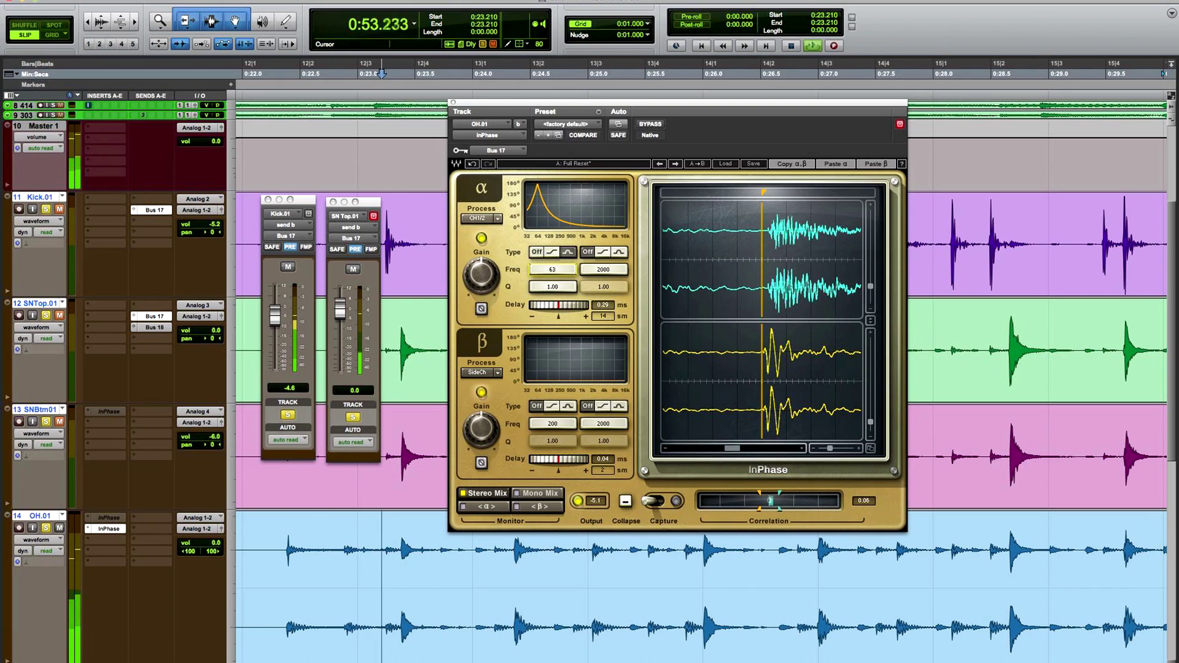
key("space")
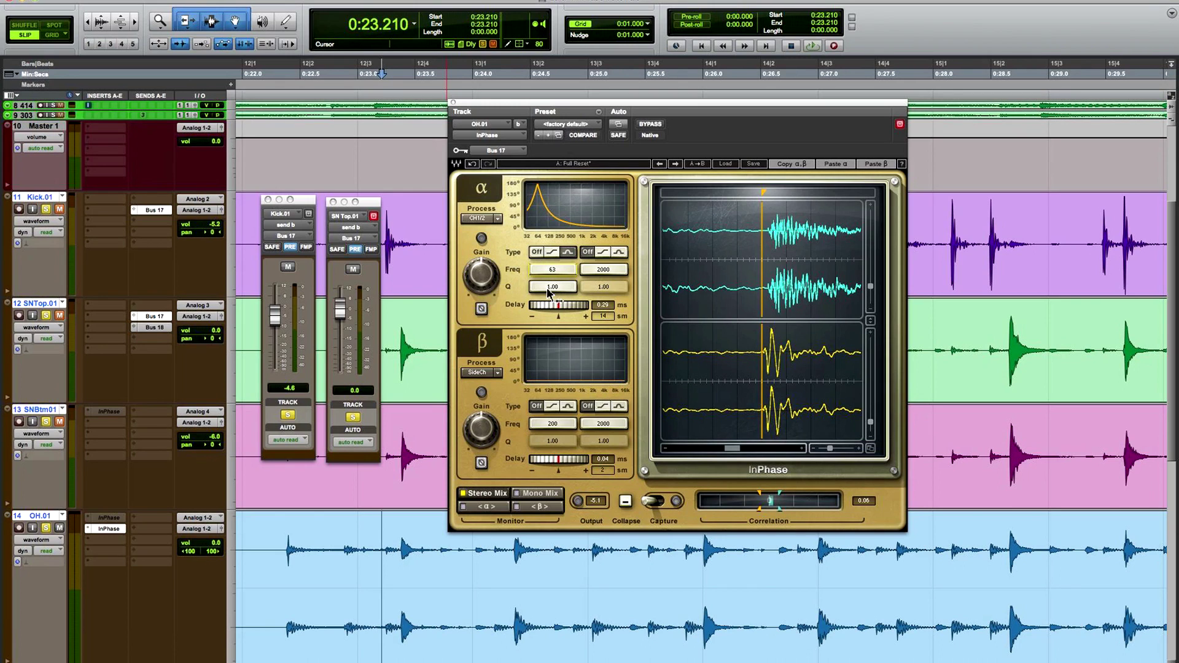
- While playing from 0:23.210, set alpha's first bell filter Q to 1.99, compare the filter off and on, and stop with it on
key("space")
left_click_drag(547, 287, 547, 268)
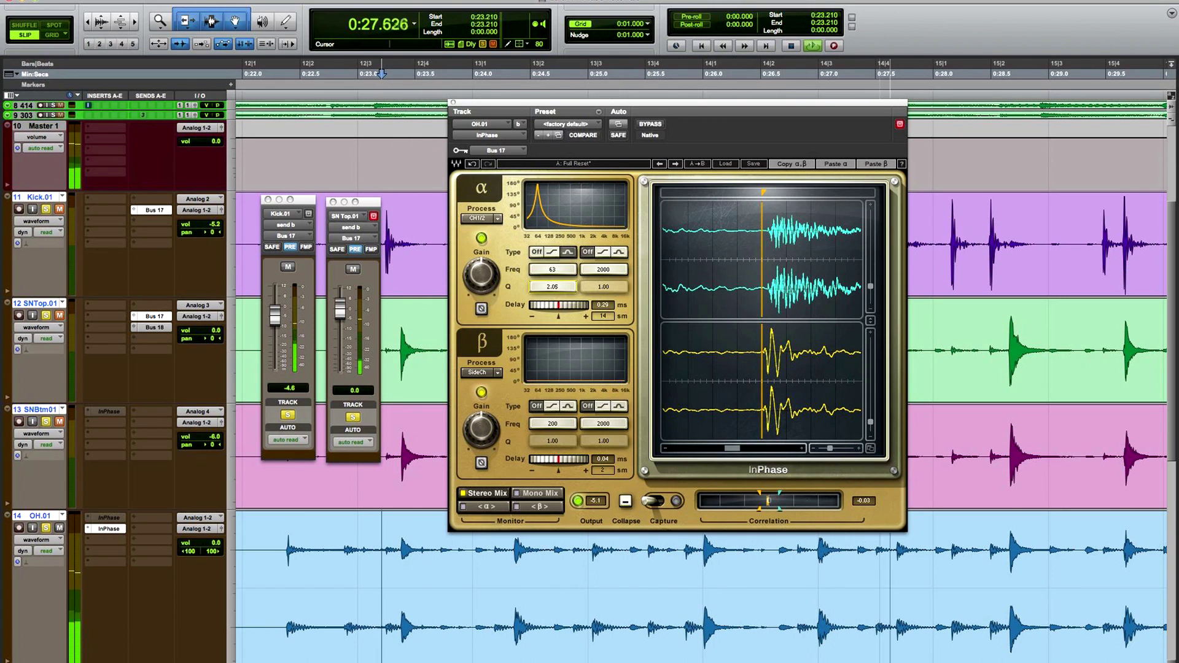
left_click(537, 252)
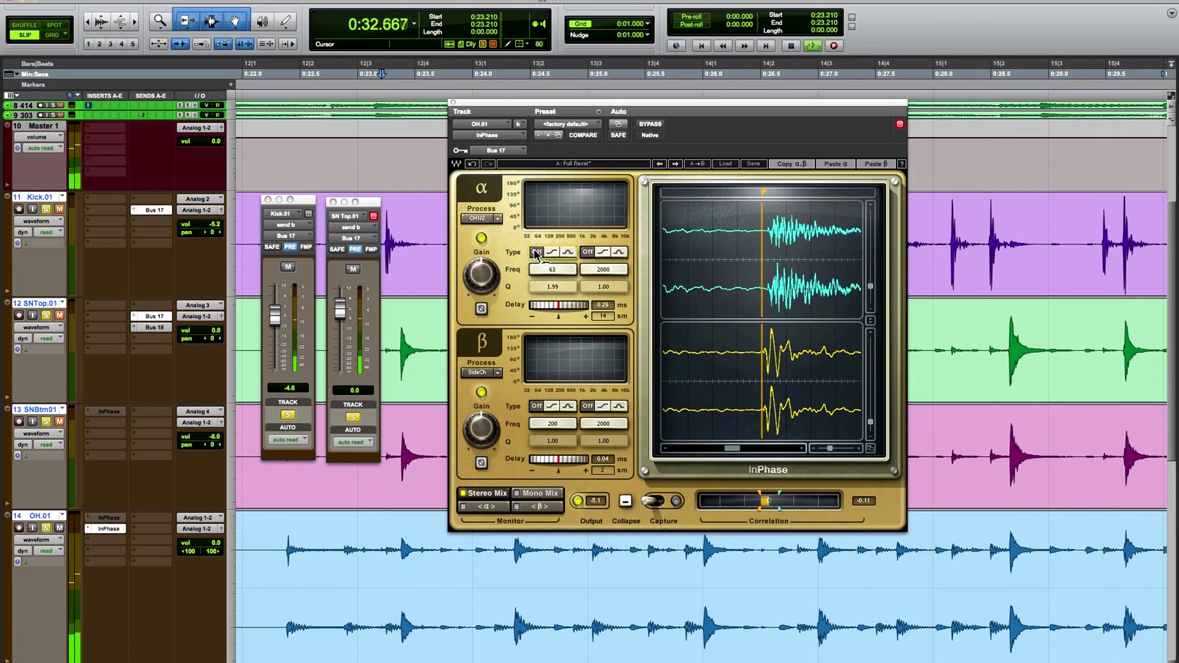
left_click(566, 252)
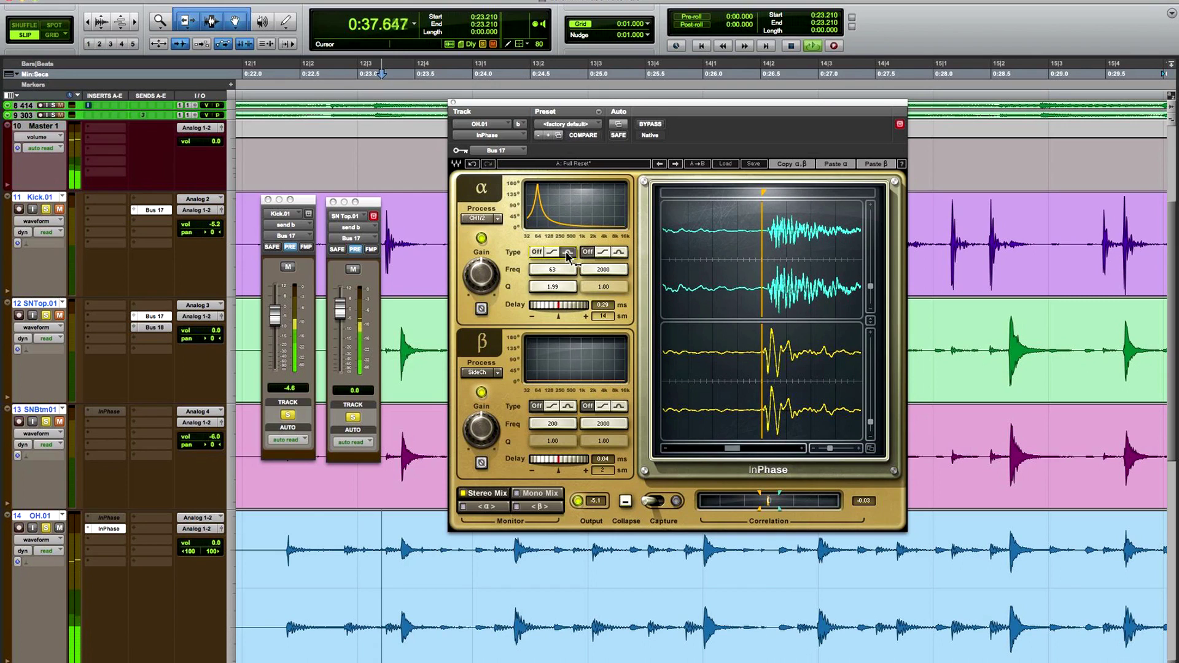
left_click(535, 252)
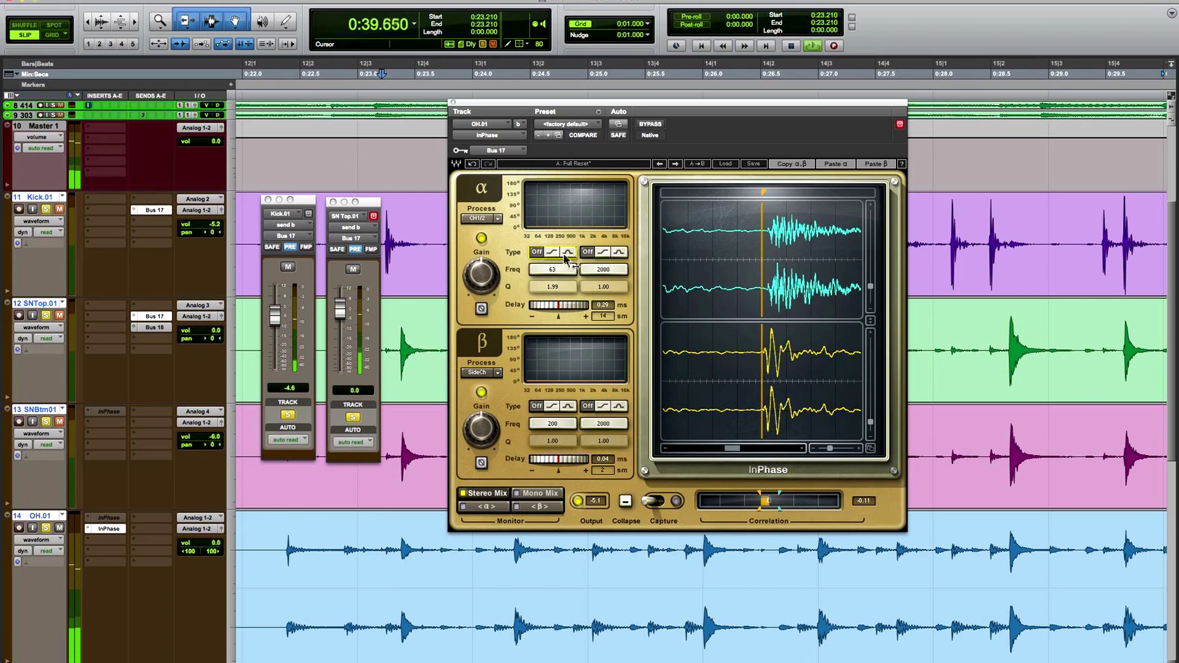
left_click(565, 252)
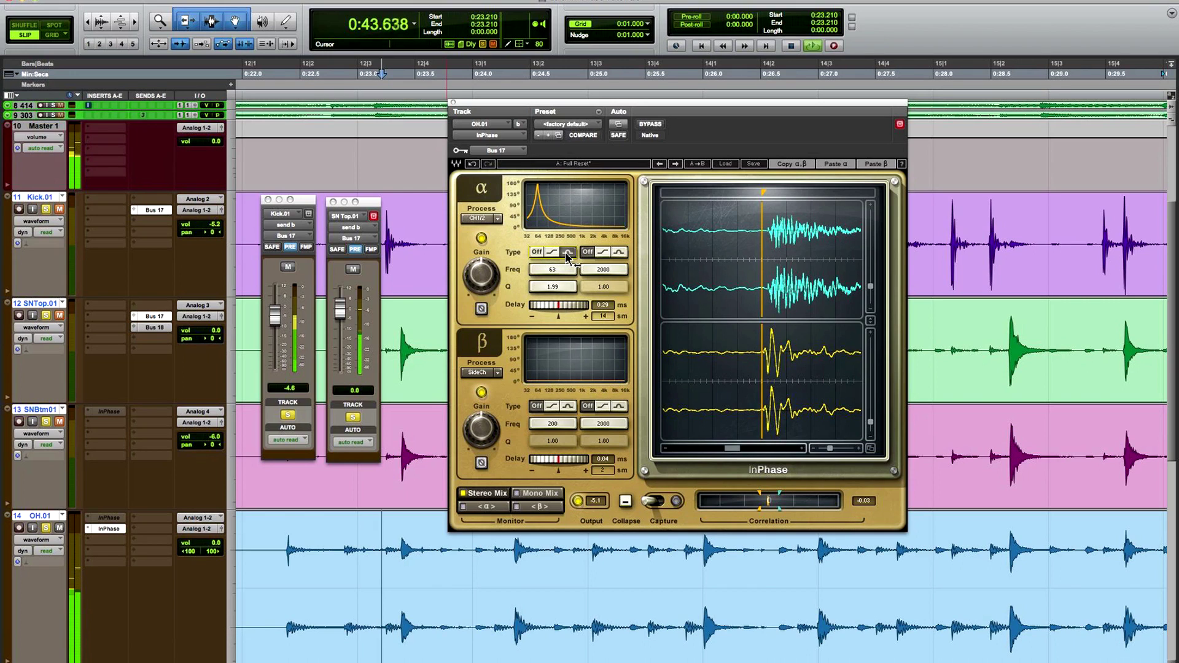
key("space")
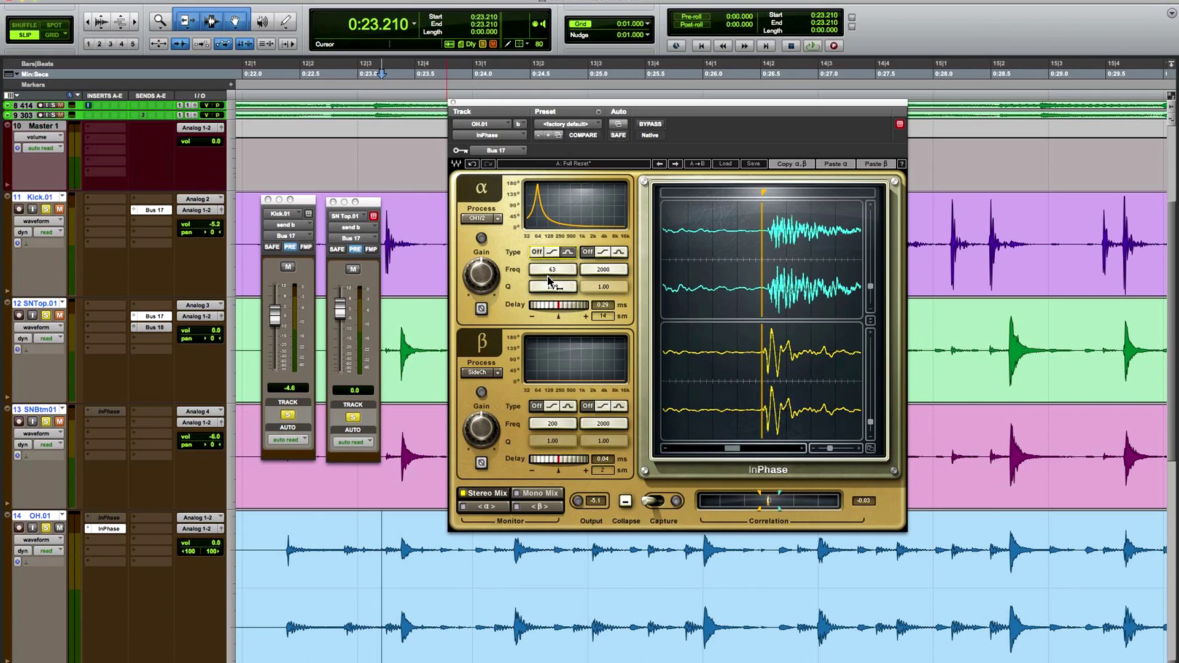
- Play from 0:23.210, compare alpha's first bell filter off and on, then compare setup A with setup B and stop on A
left_click_drag(547, 277, 546, 275)
key("space")
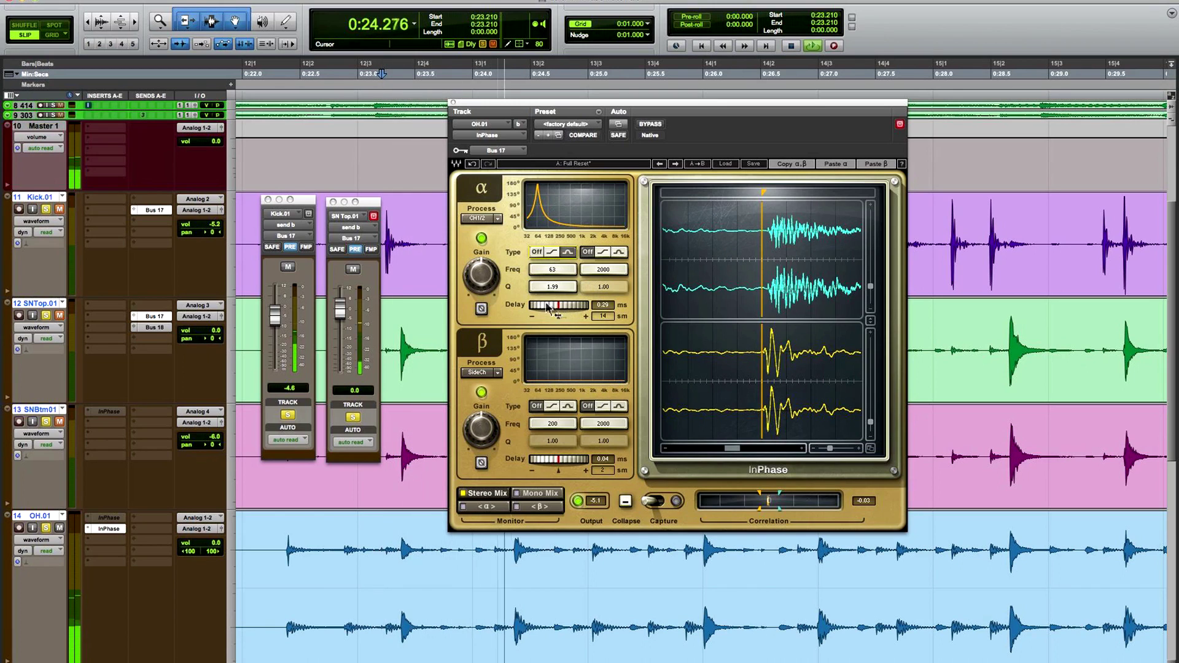
left_click(566, 253)
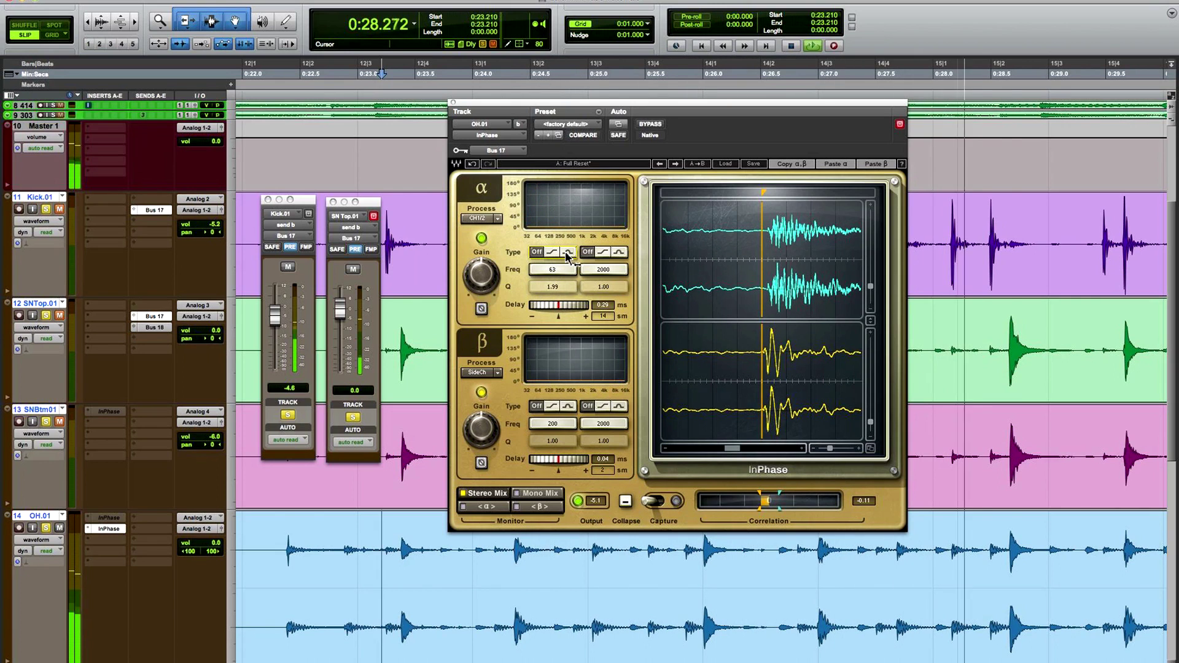
left_click(565, 252)
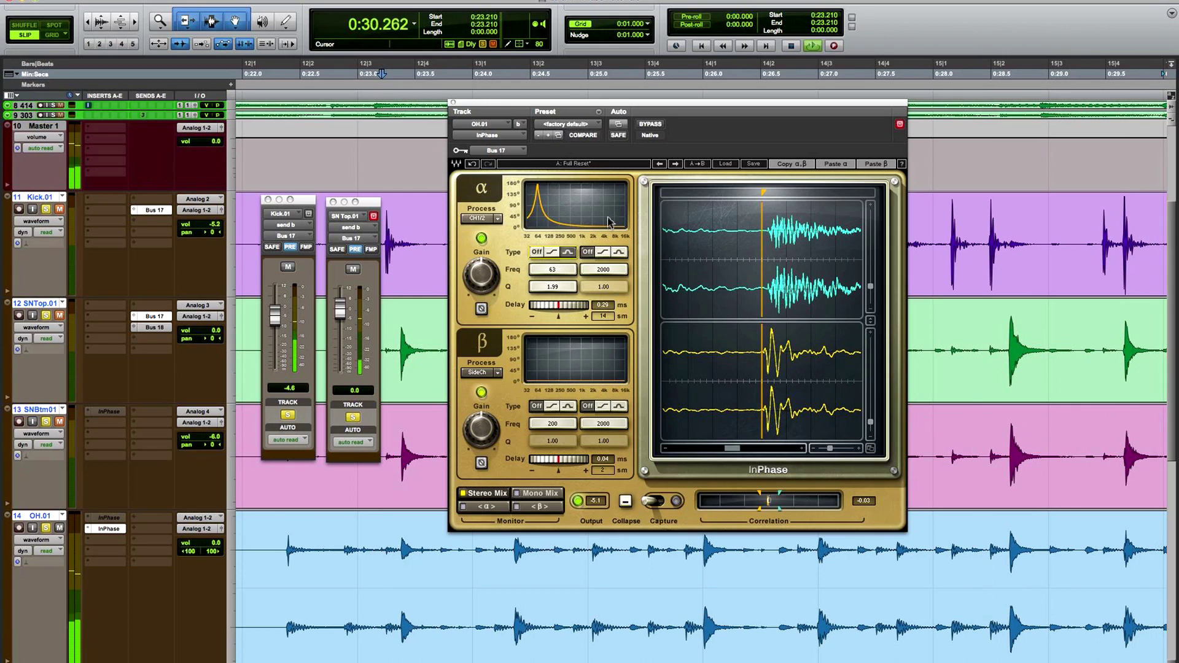
left_click(602, 165)
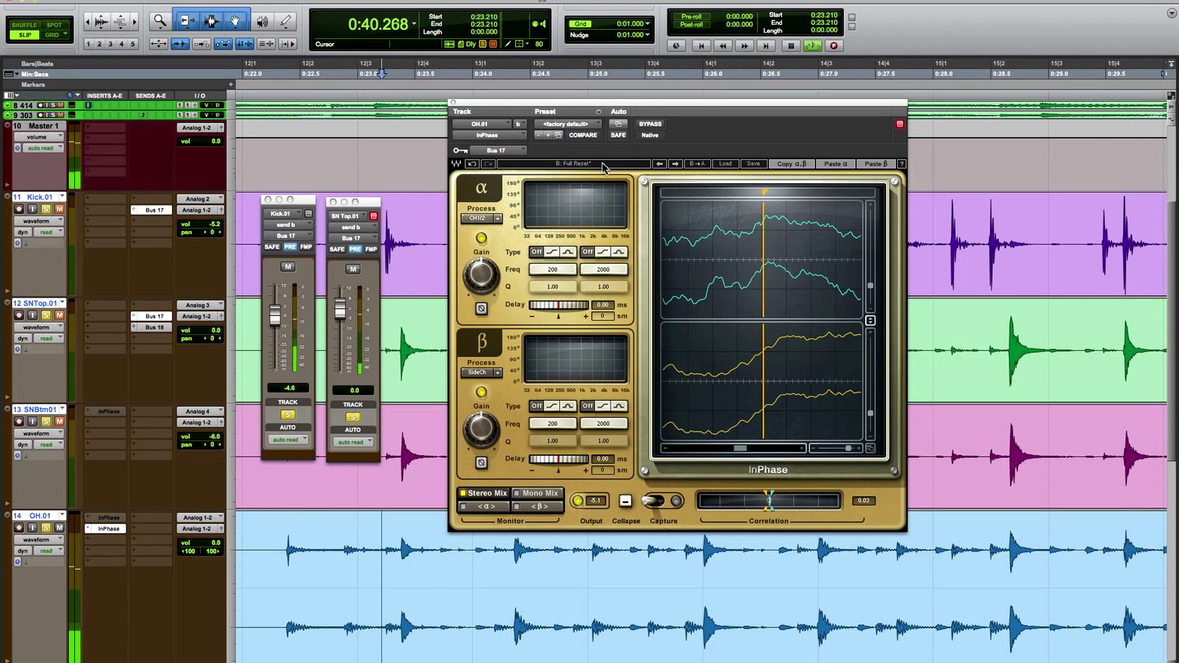
left_click(602, 165)
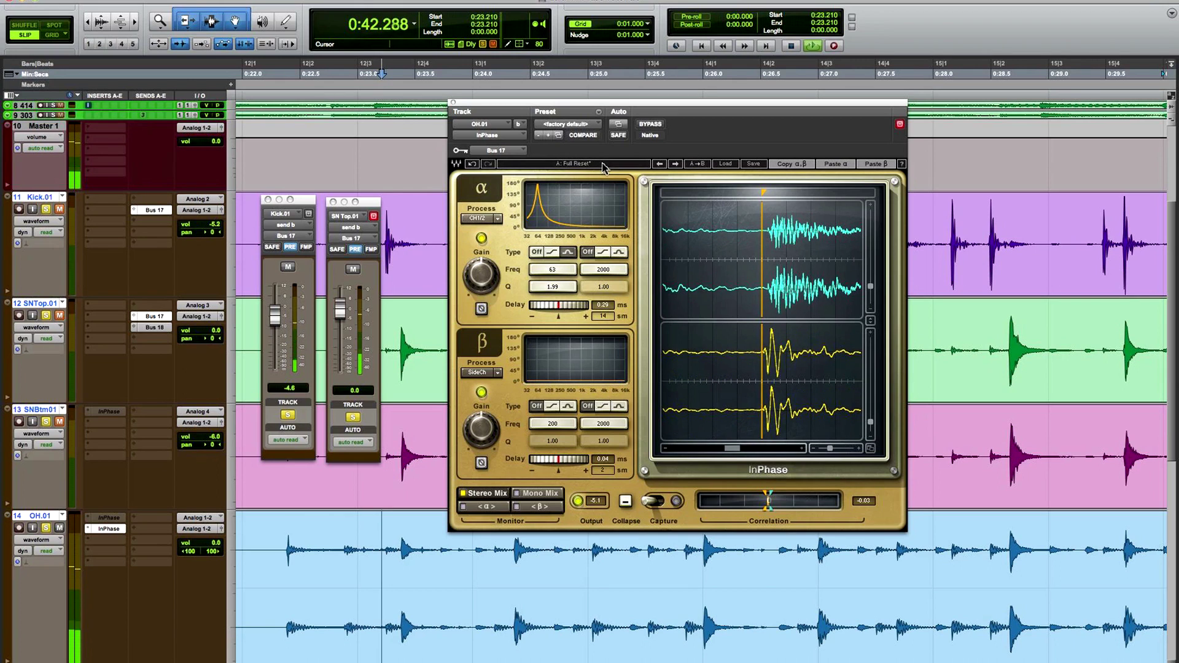
key("space")
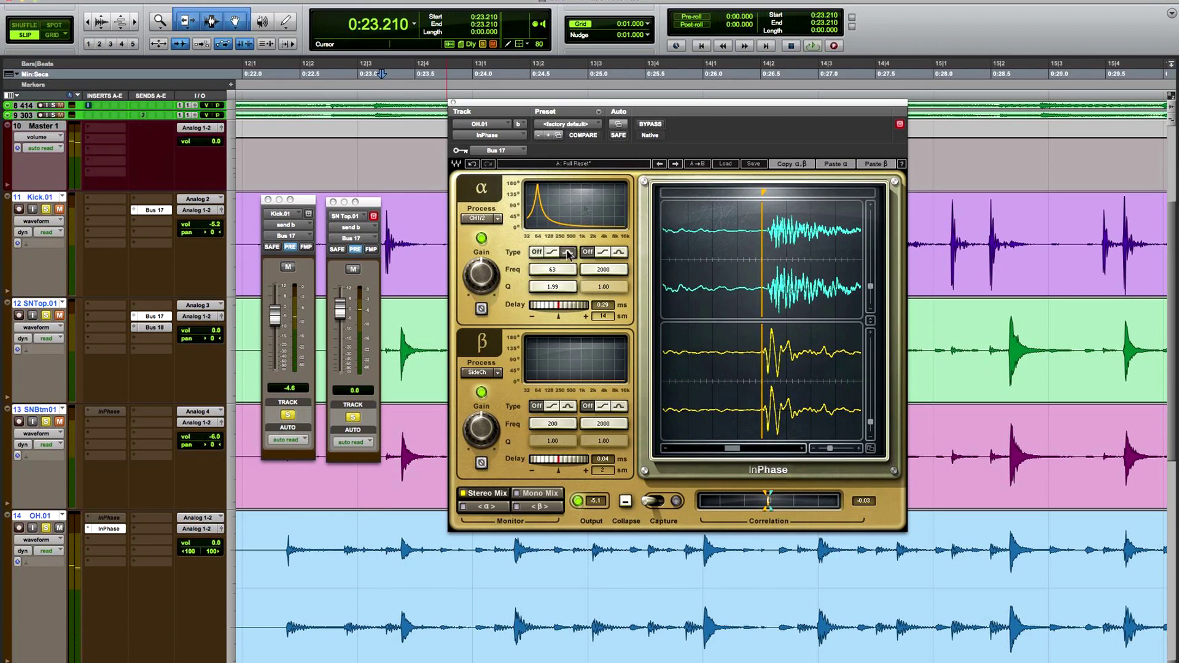
- Try alpha's second phase filter as a shelf at 840 Hz, comparing it off and on and setup A against B during playback
left_click(603, 252)
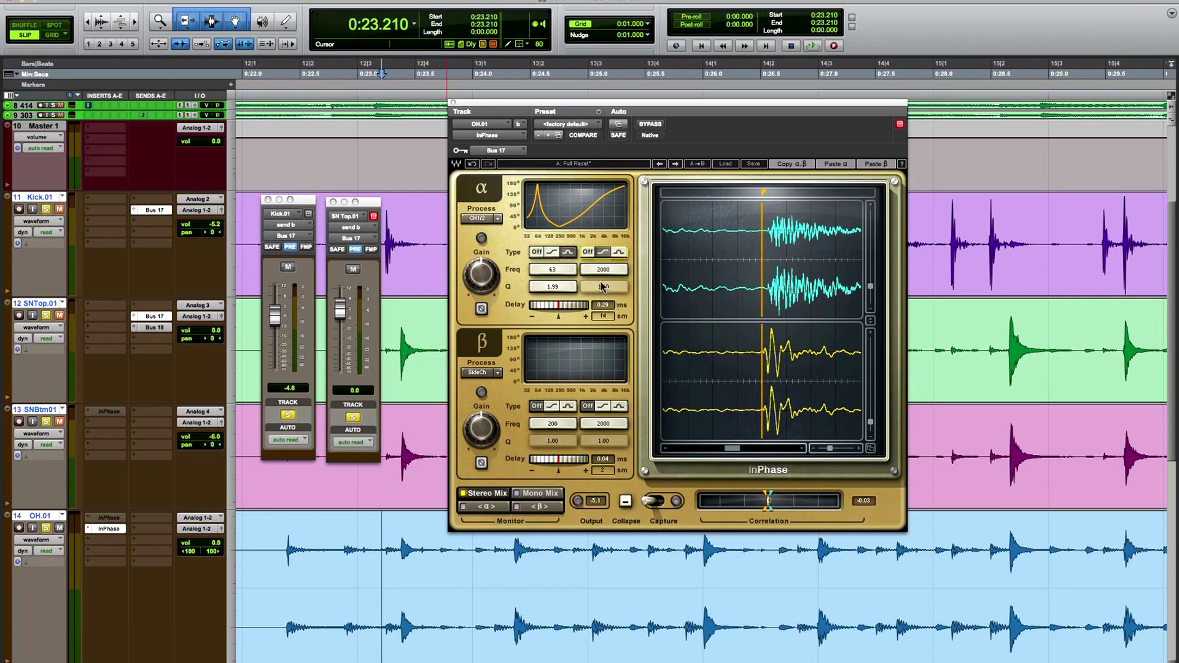
left_click_drag(596, 270, 599, 366)
key("space")
left_click(588, 251)
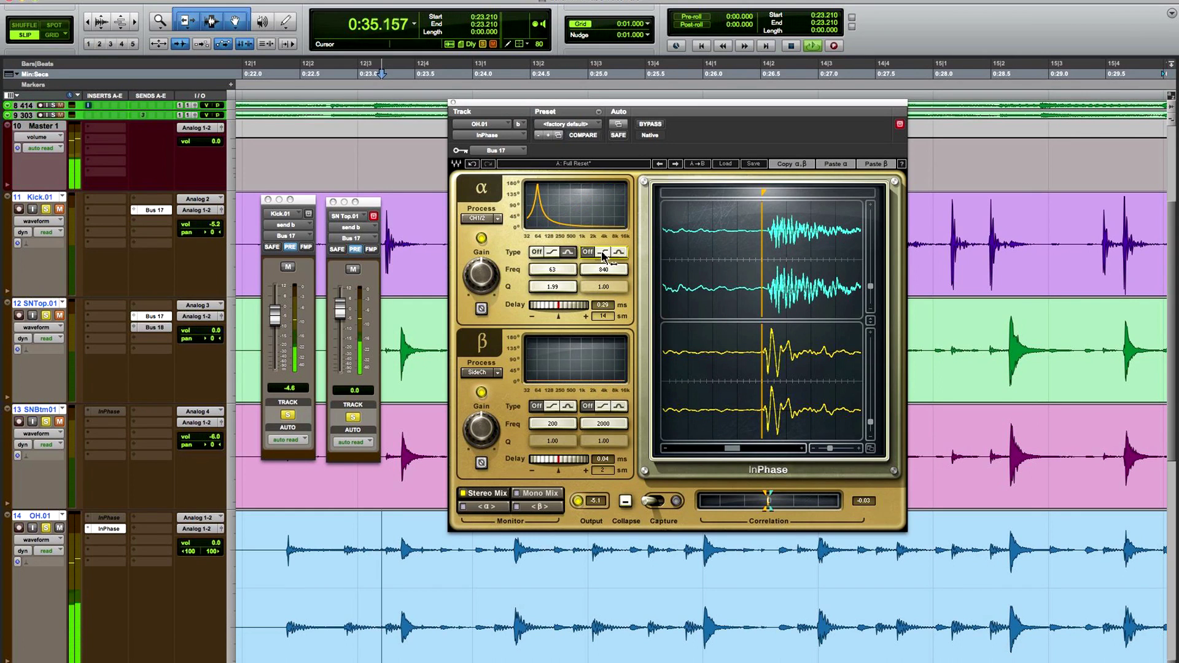
left_click(602, 252)
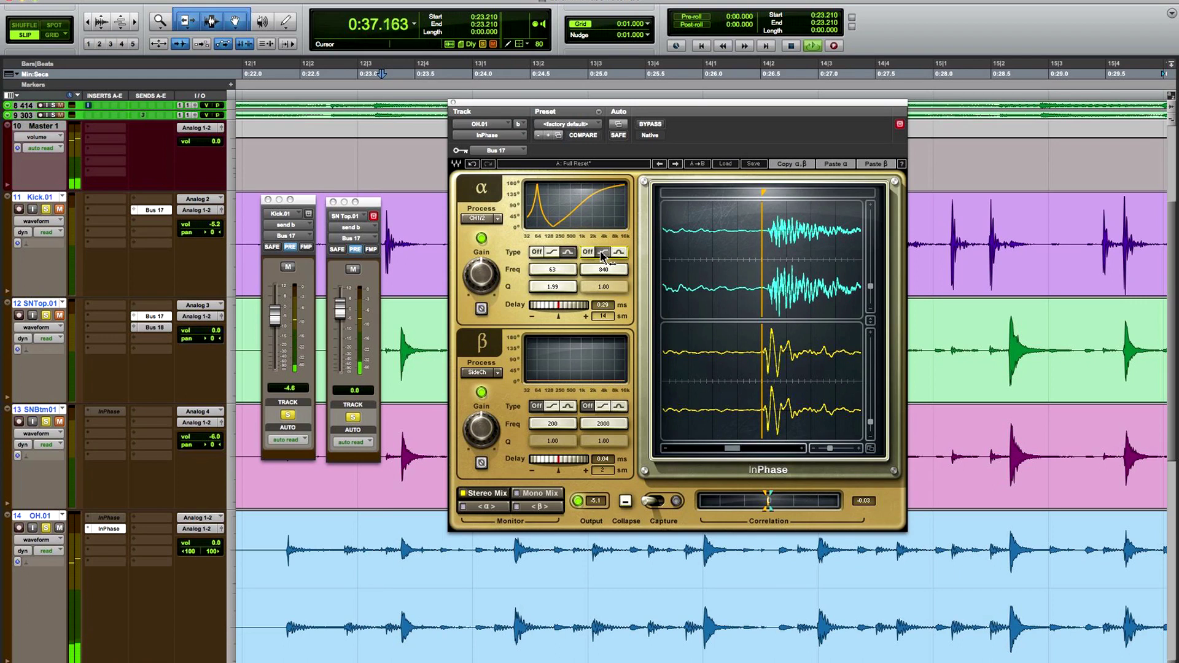
left_click(570, 165)
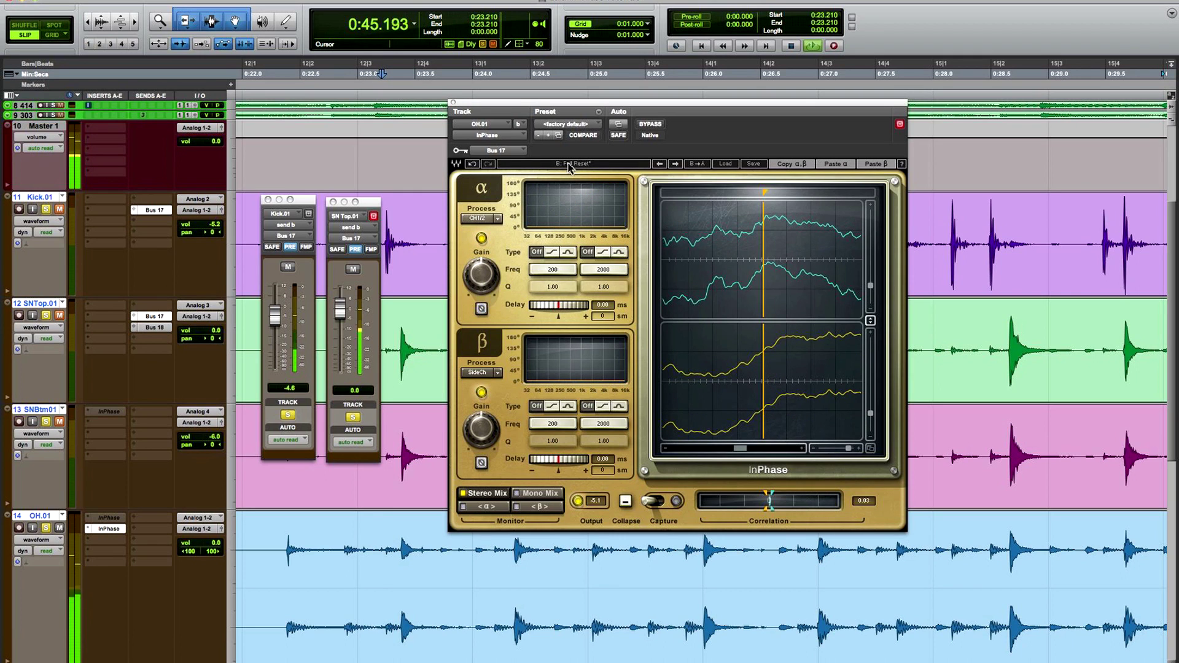
left_click(570, 165)
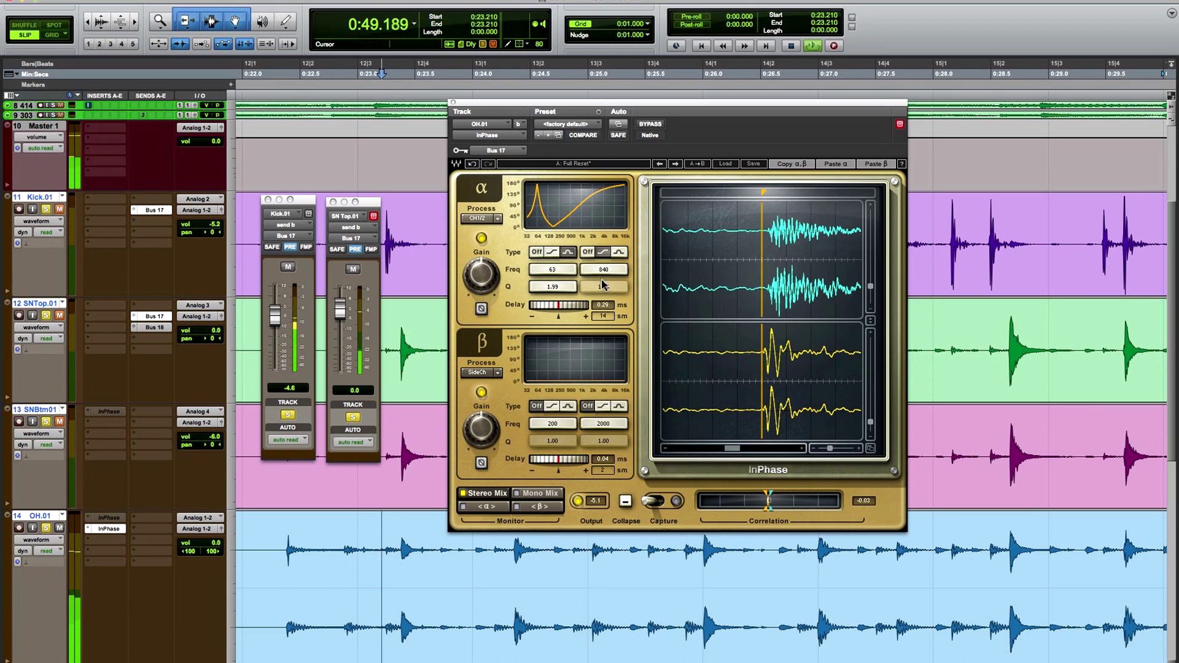
- Stop playback and change alpha's second phase filter to a bell shape at 2698 Hz
left_click_drag(604, 269, 638, 249)
key("space")
left_click(618, 252)
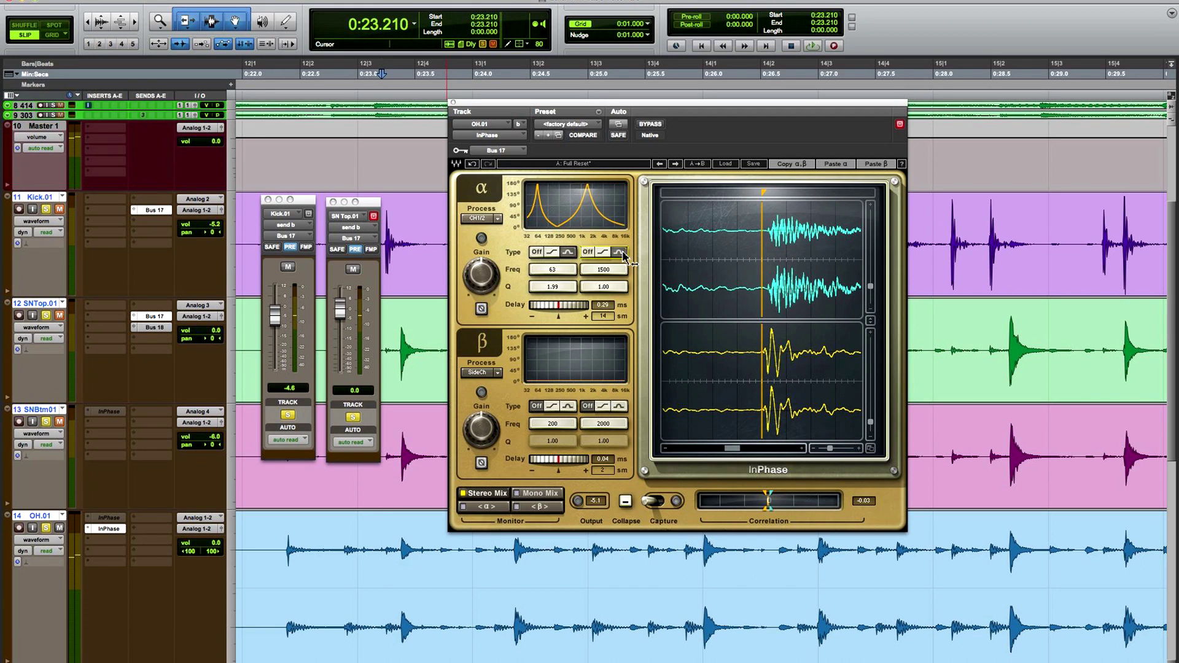
left_click_drag(602, 275, 618, 288)
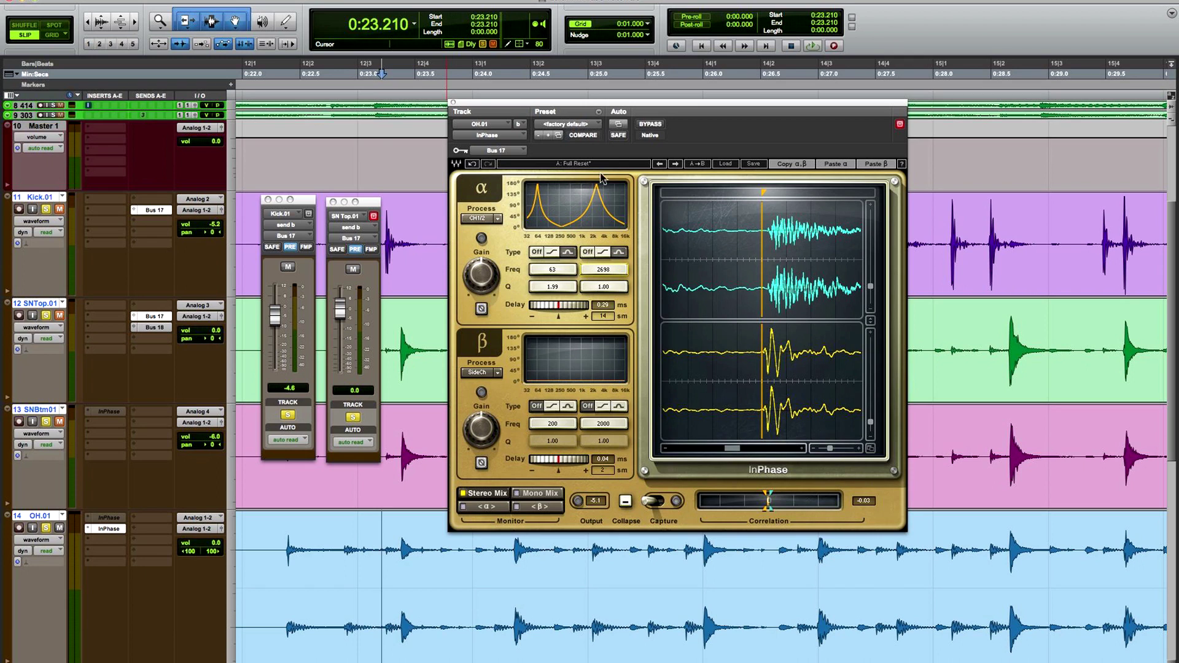
- While playing from 0:23.210, raise alpha's second bell filter frequency to 4688 Hz
key("space")
left_click_drag(603, 269, 616, 286)
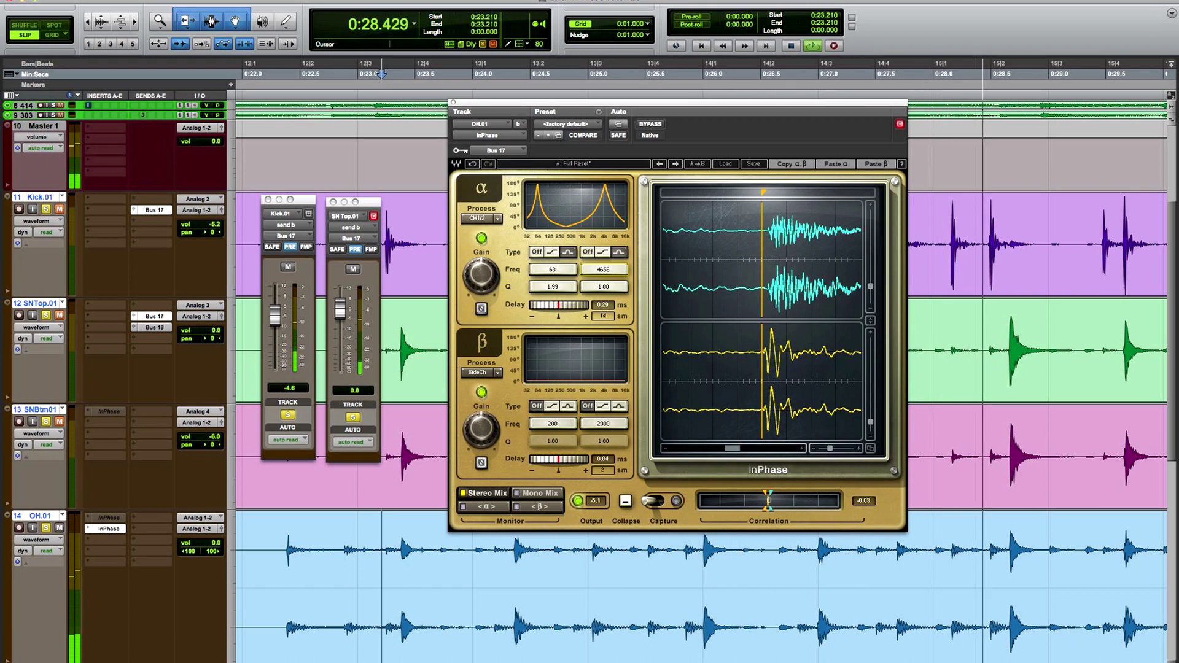
left_click_drag(615, 286, 608, 277)
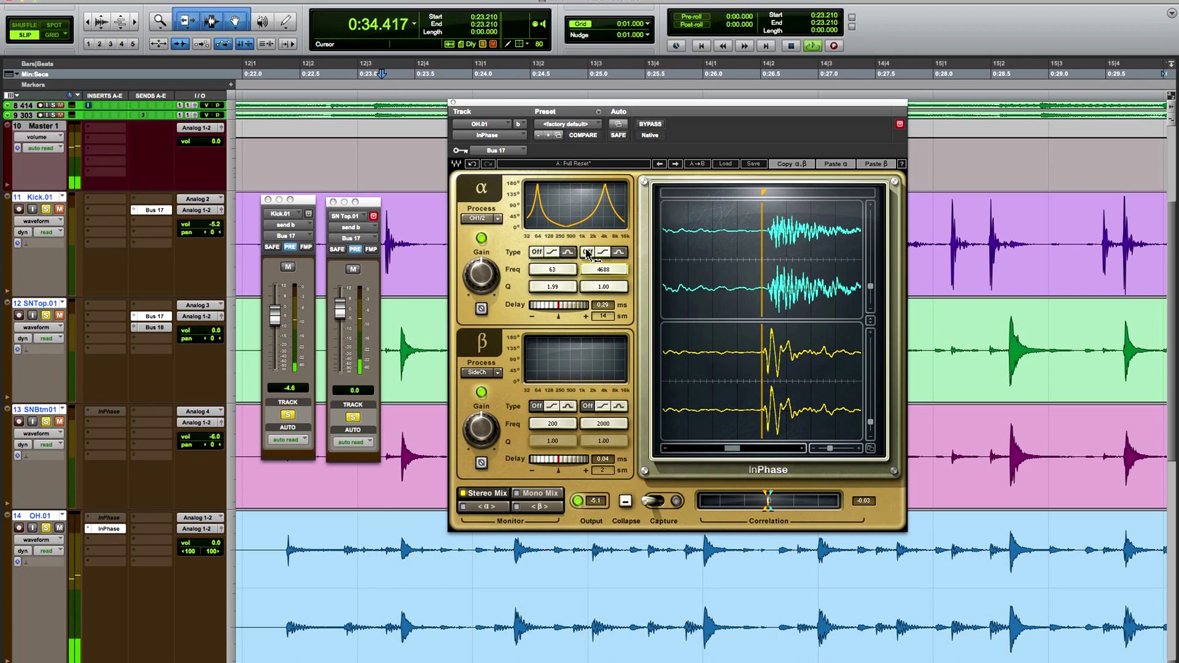
- Compare alpha's second bell filter off and on during playback, leaving it on
left_click(587, 252)
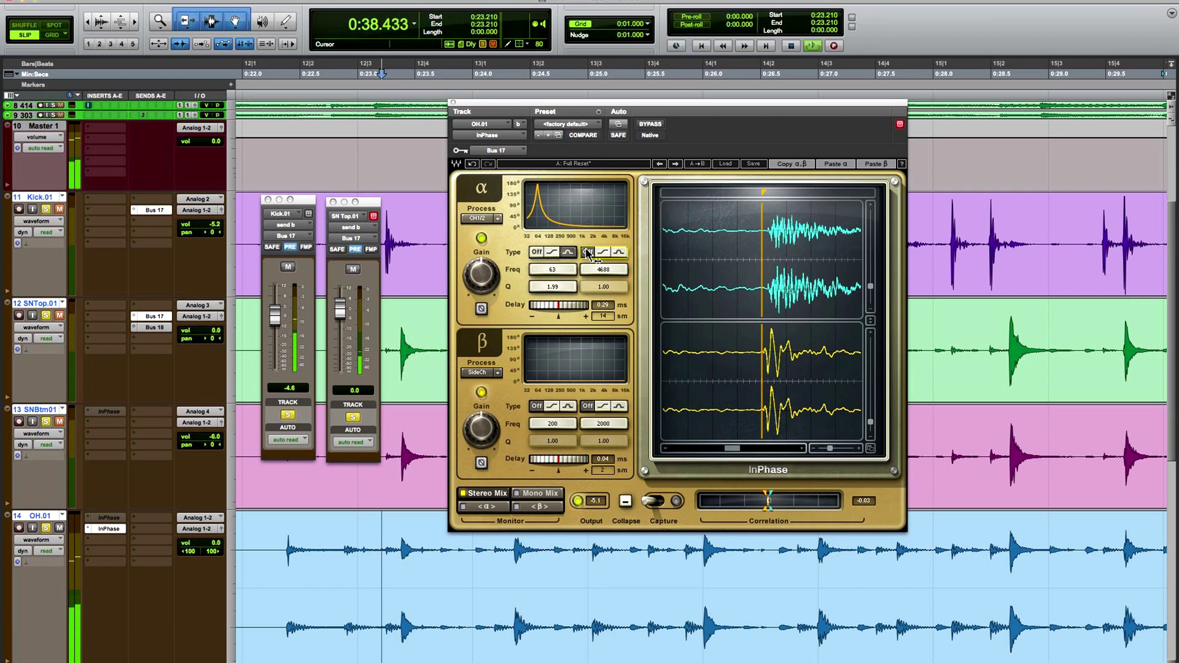
left_click(619, 252)
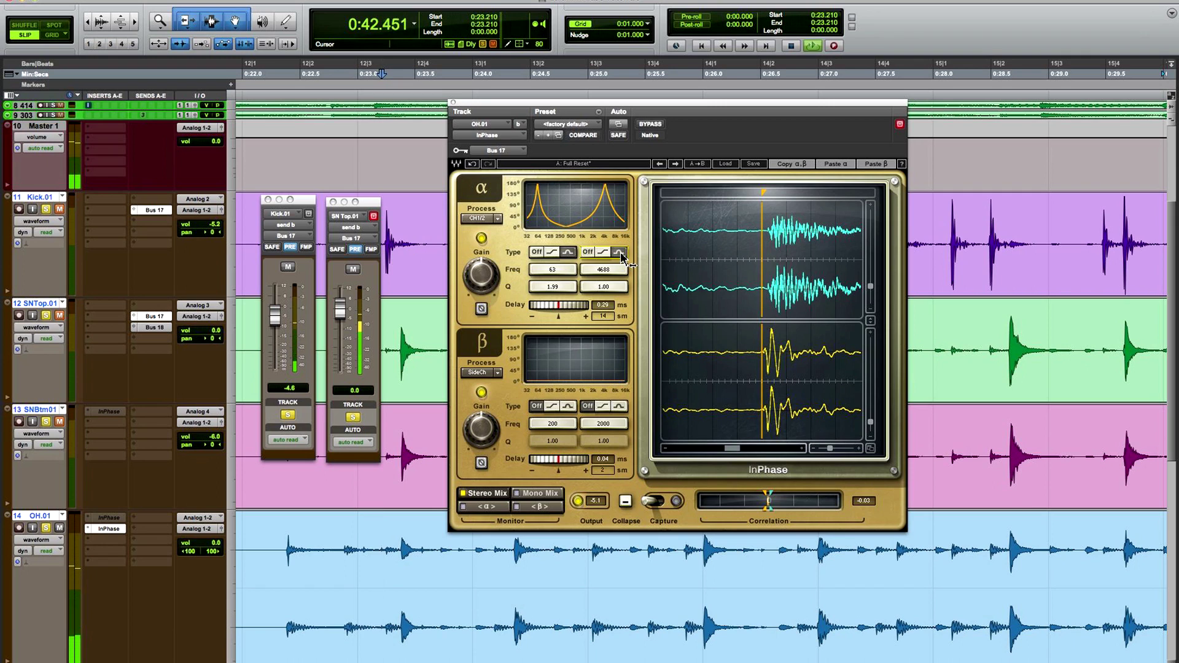
left_click(587, 252)
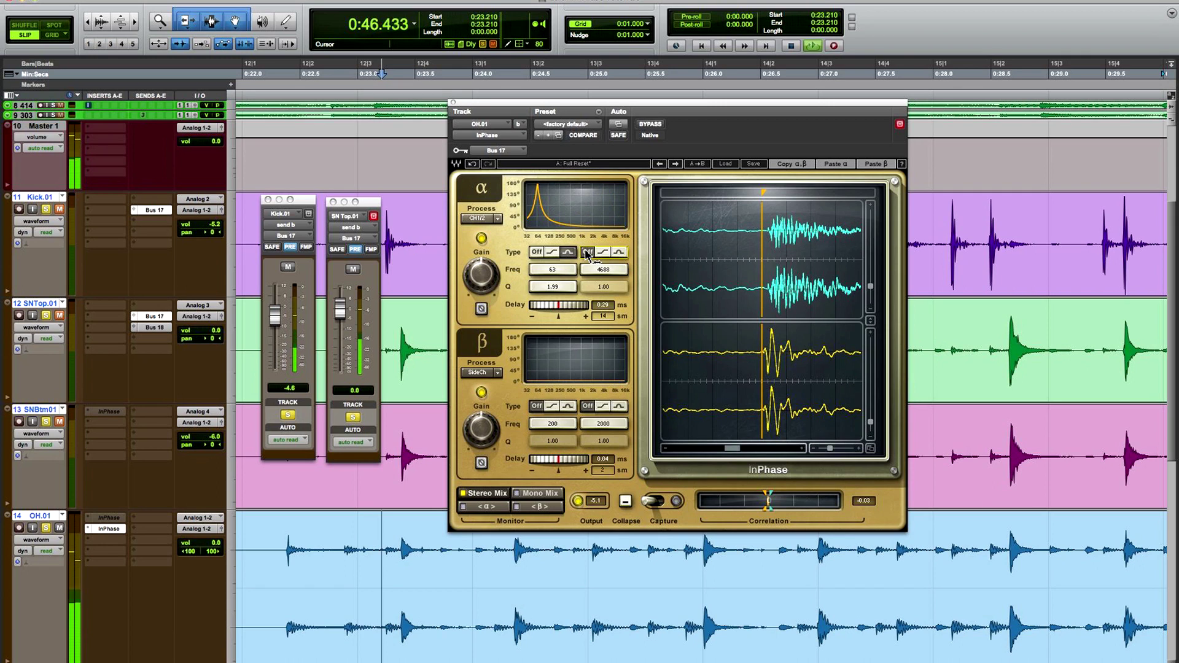
left_click(619, 253)
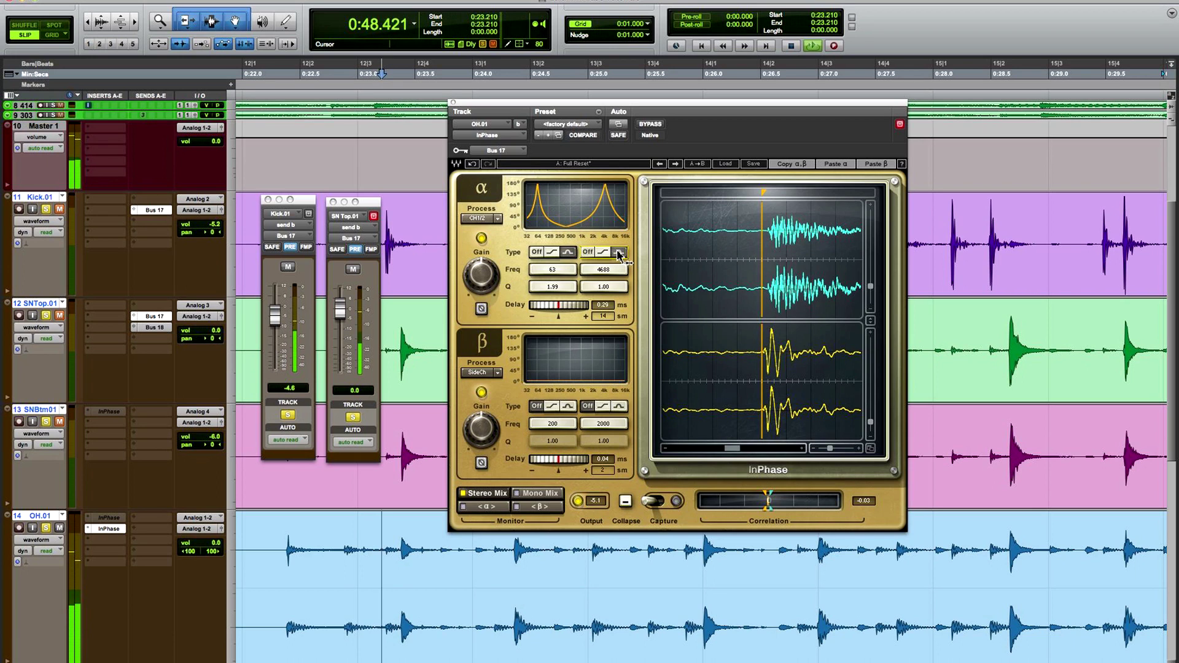
- Raise alpha's first bell filter Q to 3.52 and compare setup A with setup B, returning to A
left_click_drag(552, 287, 553, 275)
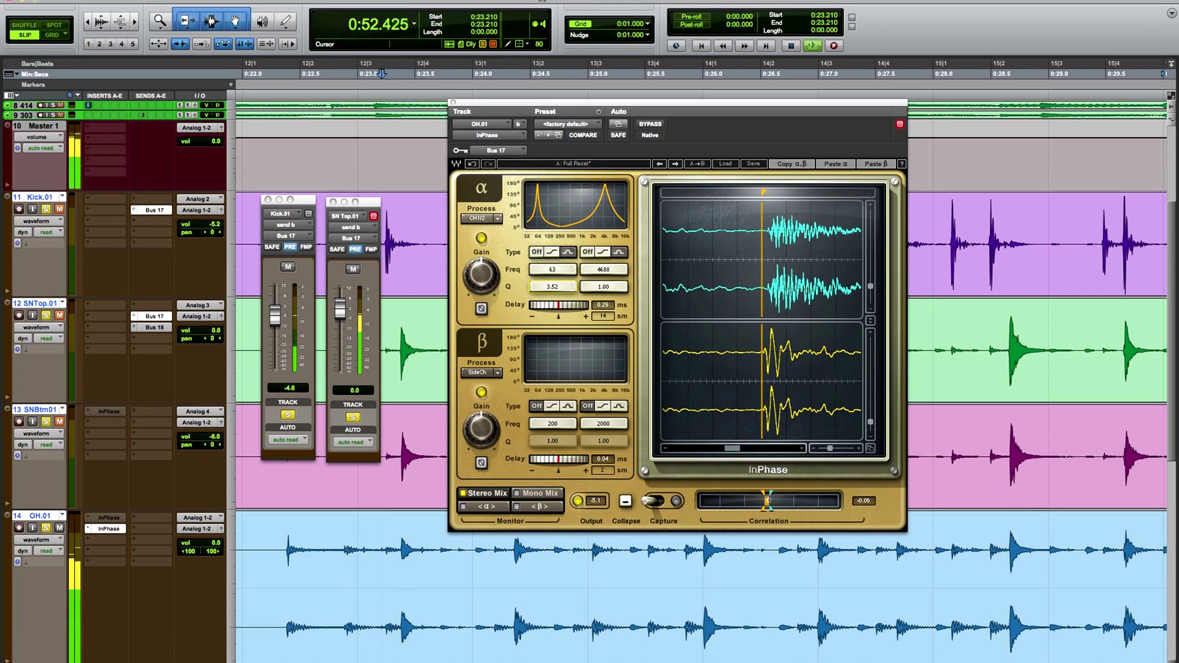
left_click(588, 167)
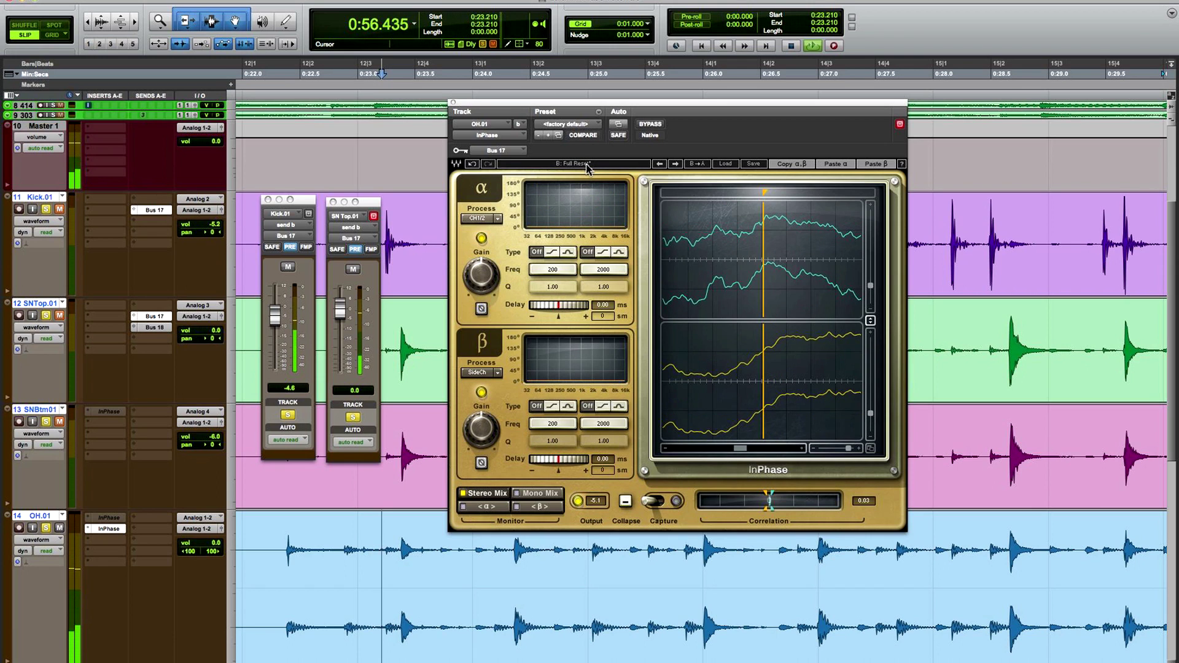
left_click(588, 167)
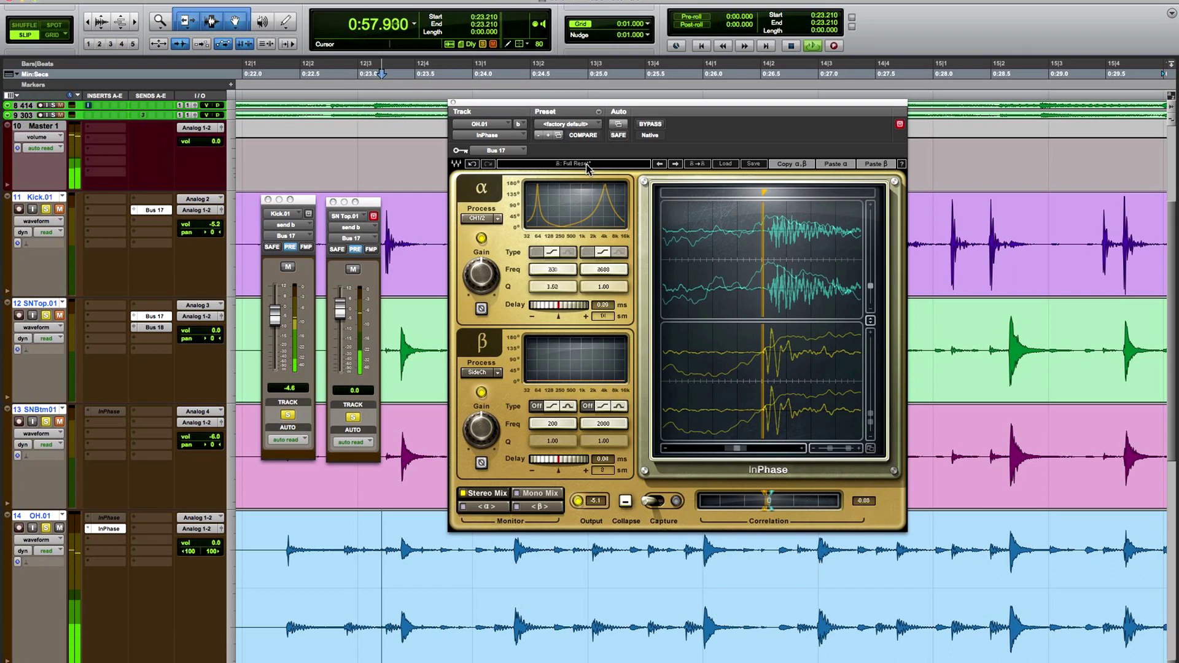
- During playback, lower the Q of alpha's second bell filter and fine-tune it to about 0.42
left_click(617, 287)
type("0.5")
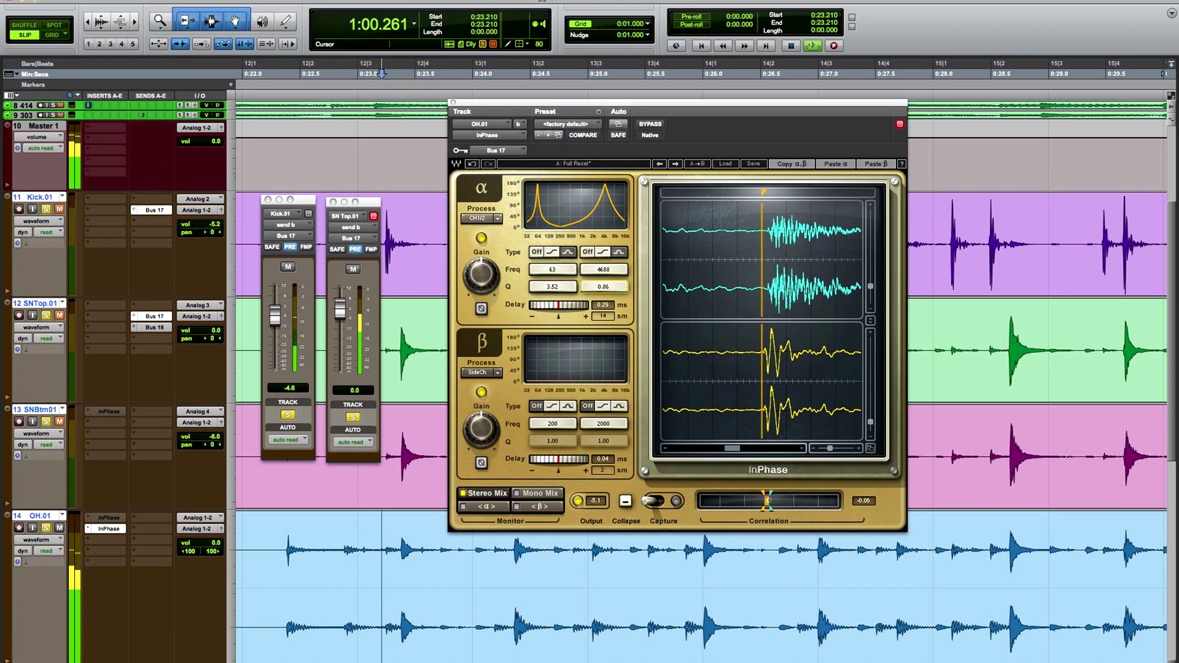
key("Return")
key("Down")
key("Down")
key("Down")
key("Down")
key("Down")
key("Down")
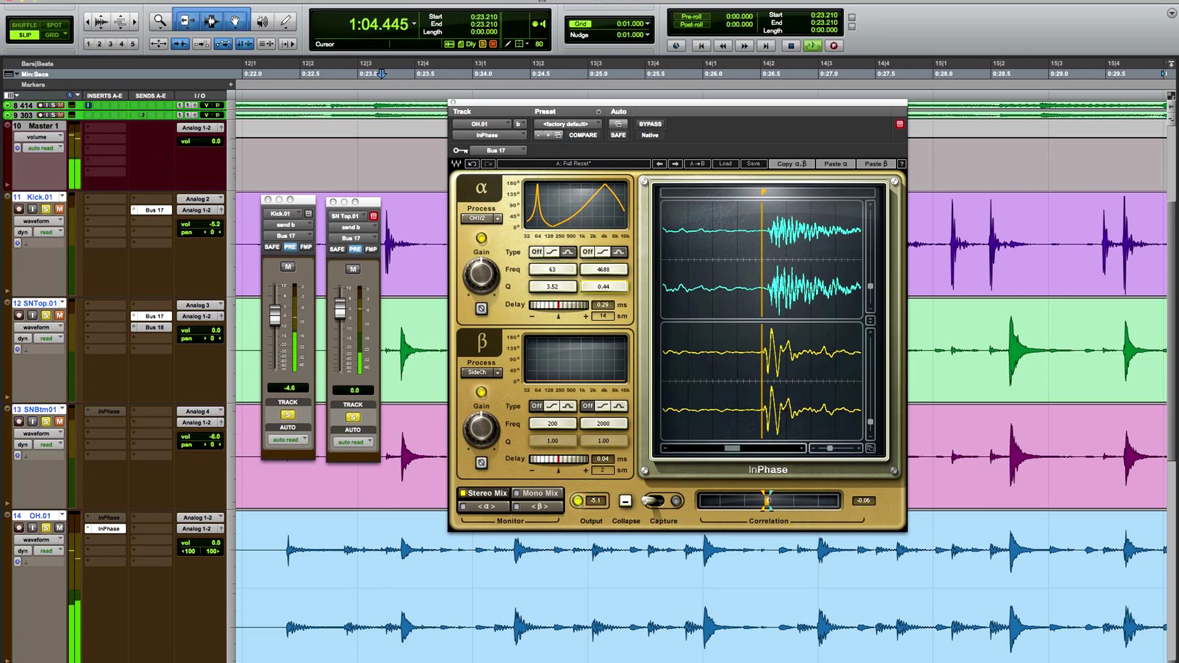
key("Down")
key("Down")
key("Down")
key("Down")
key("Down")
key("Down")
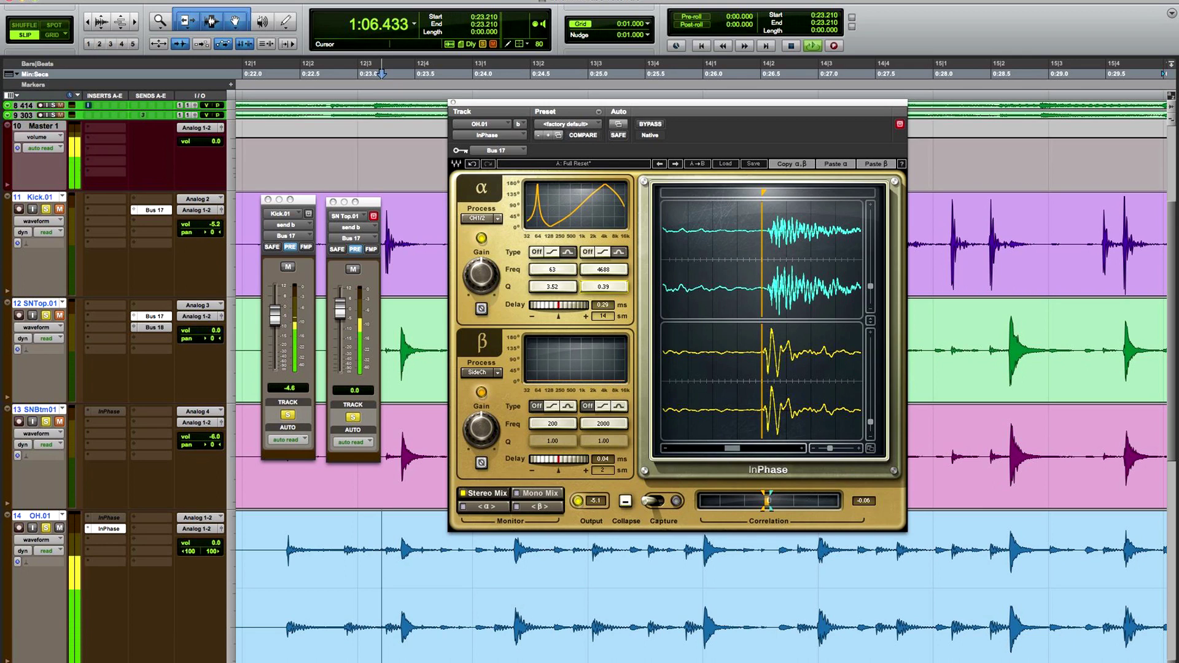
key("Up")
key("Up")
key("Up")
key("Up")
key("Up")
key("Up")
key("Up")
key("Up")
key("Up")
key("Up")
key("Up")
key("Up")
key("Up")
key("Up")
key("Up")
key("Up")
key("Up")
key("Up")
key("Up")
key("Up")
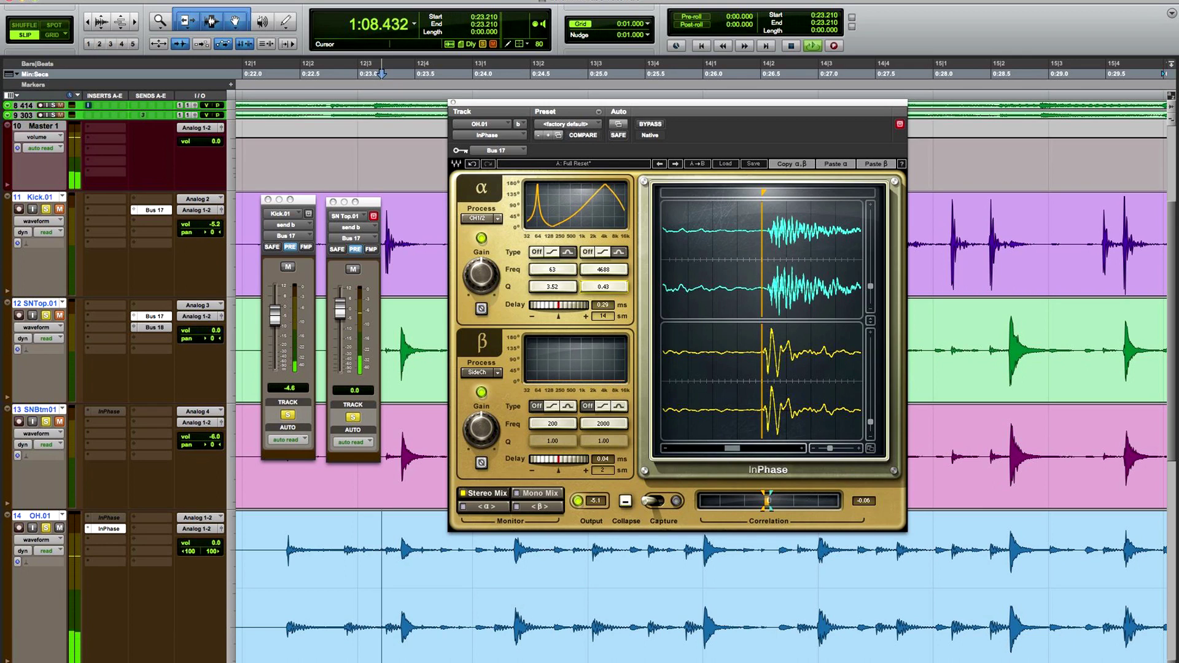
key("Down")
key("Down")
key("Down")
key("Down")
key("Down")
key("Down")
key("Down")
key("Down")
key("Down")
key("Down")
key("Down")
key("Down")
key("Down")
key("Down")
key("Down")
key("Down")
key("Down")
key("Down")
key("Down")
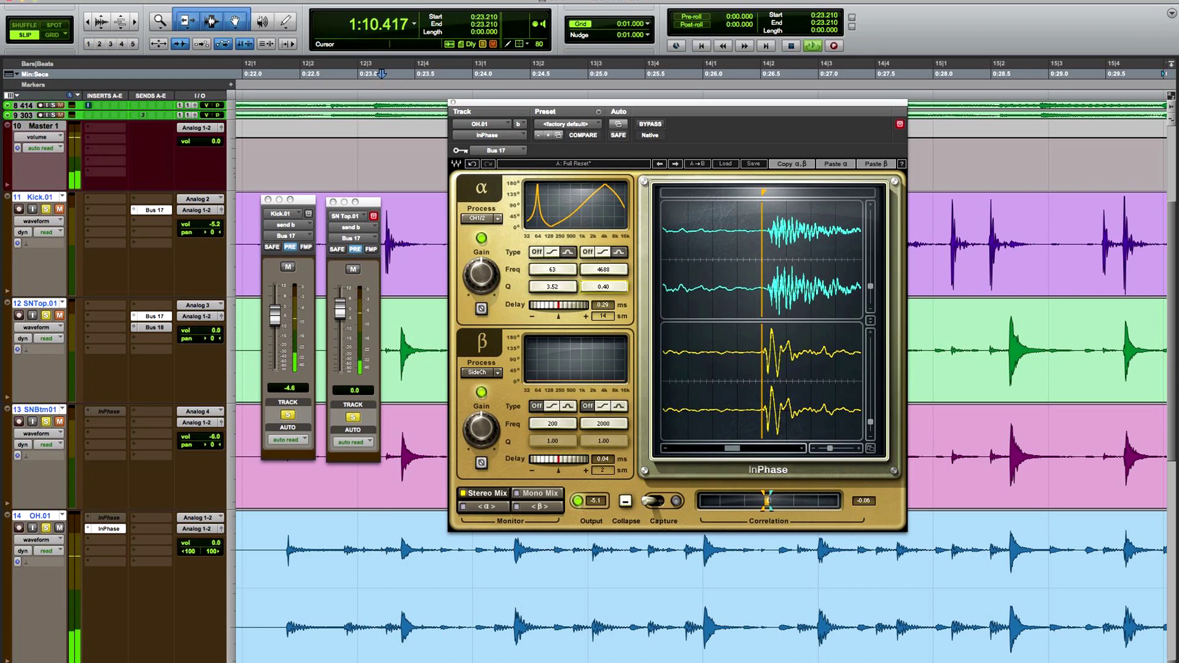
- Switch off both of alpha's phase filters while playback continues
left_click(588, 252)
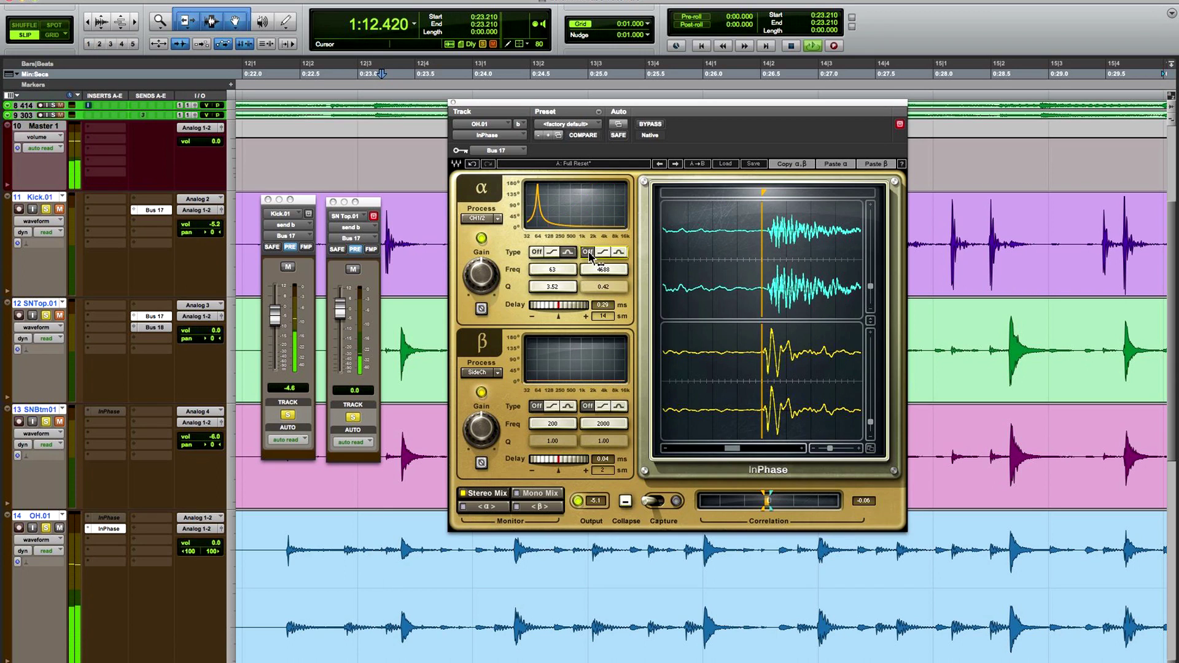
left_click(553, 254)
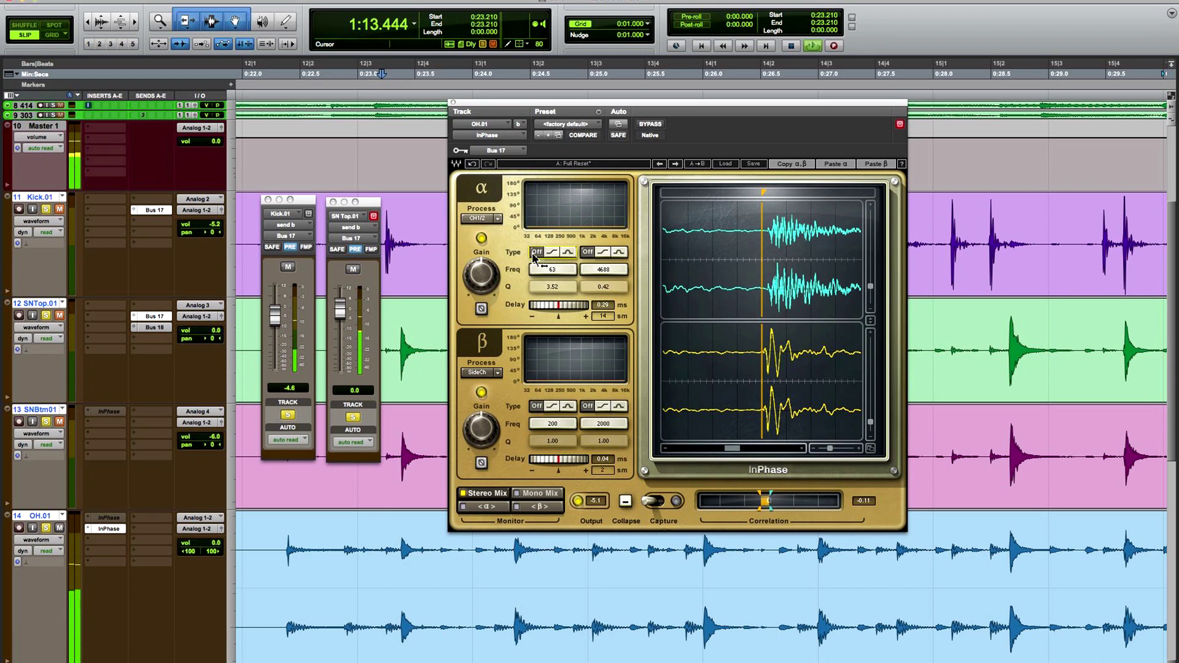
- During playback, set both of alpha's phase filters back to bell and compare setup A with setup B, returning to A
left_click(568, 251)
left_click(619, 251)
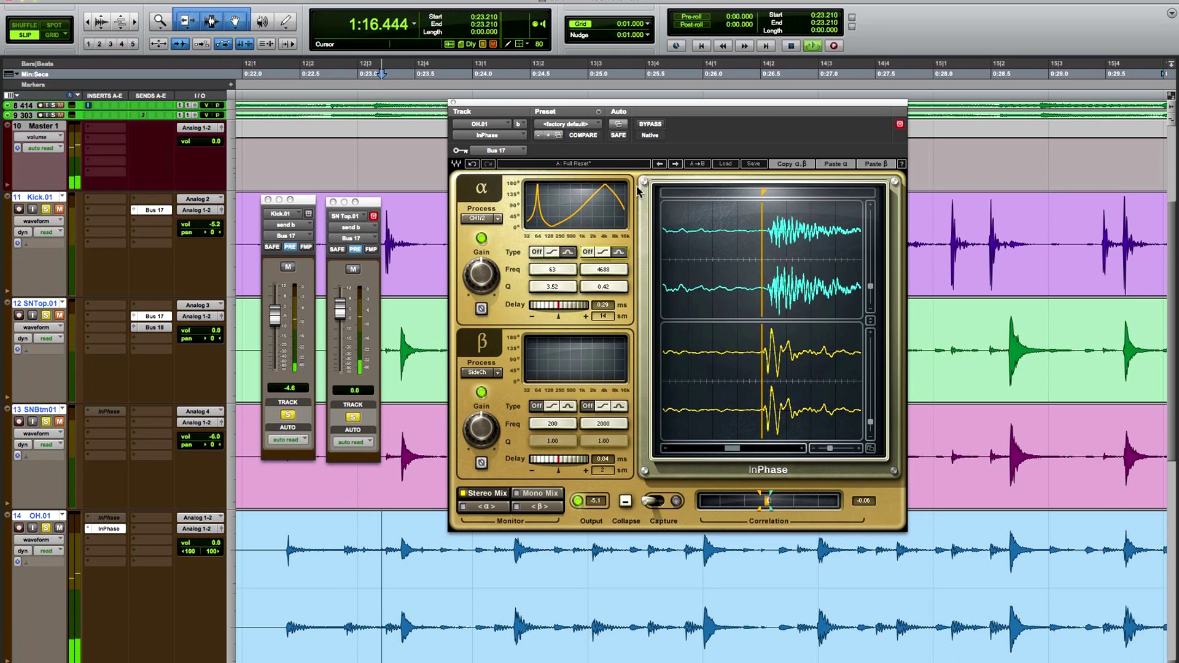
left_click(625, 165)
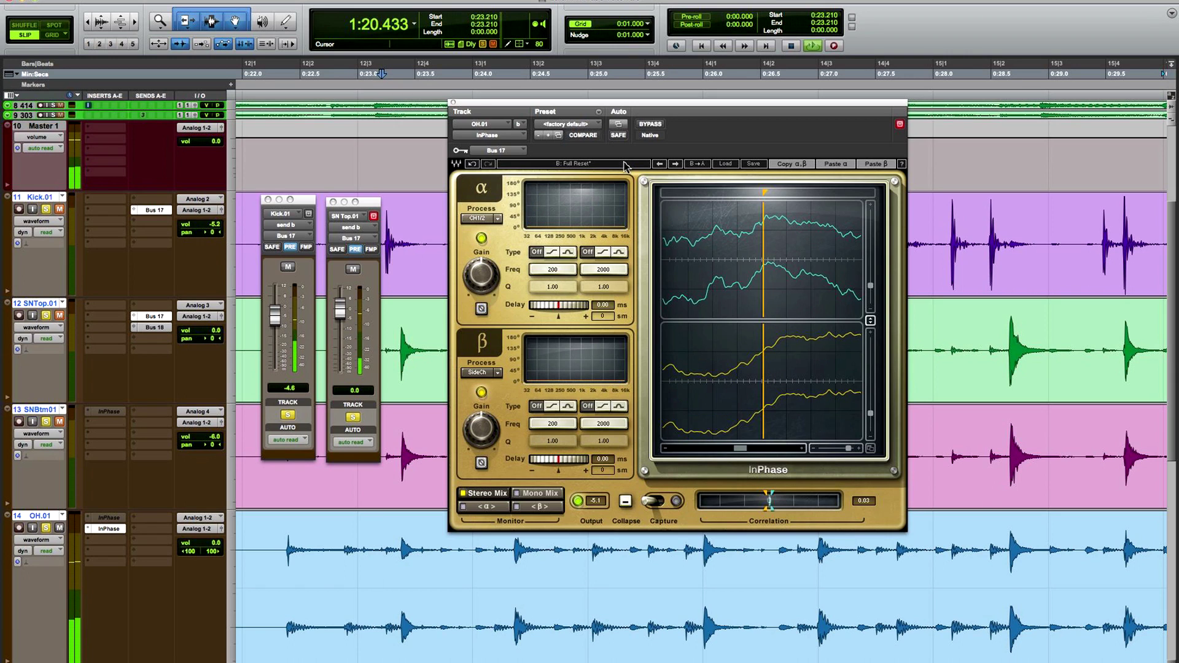
left_click(619, 166)
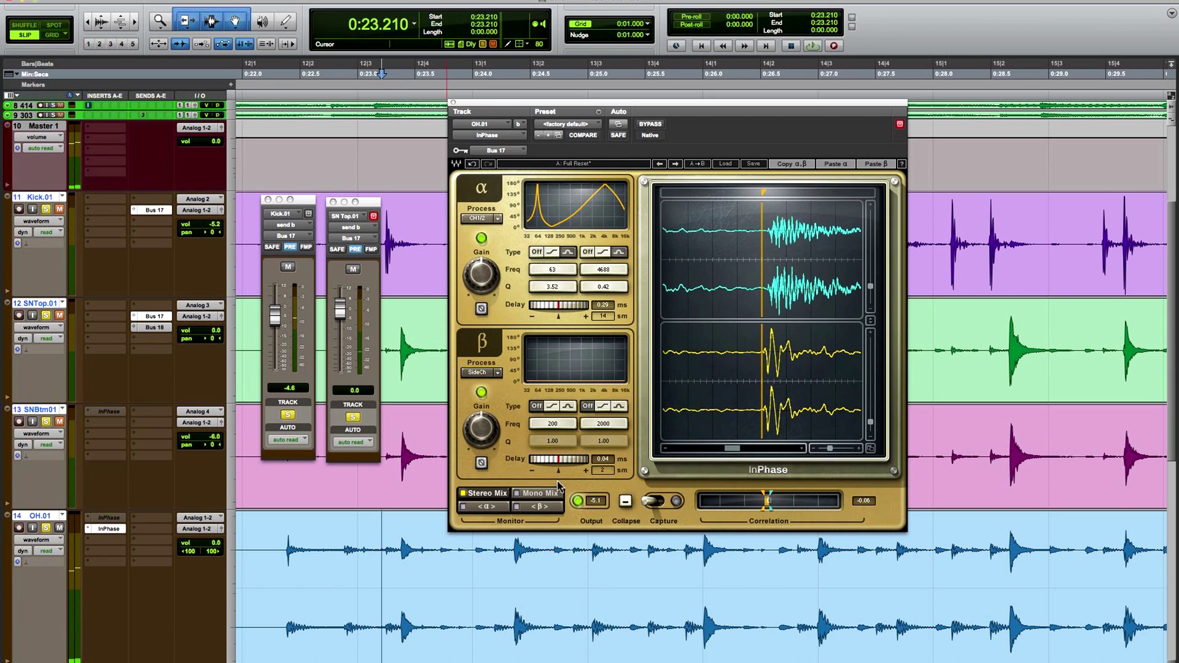
- Set the monitor to alpha only in both setup A and setup B, with the overheads playing
left_click(488, 507)
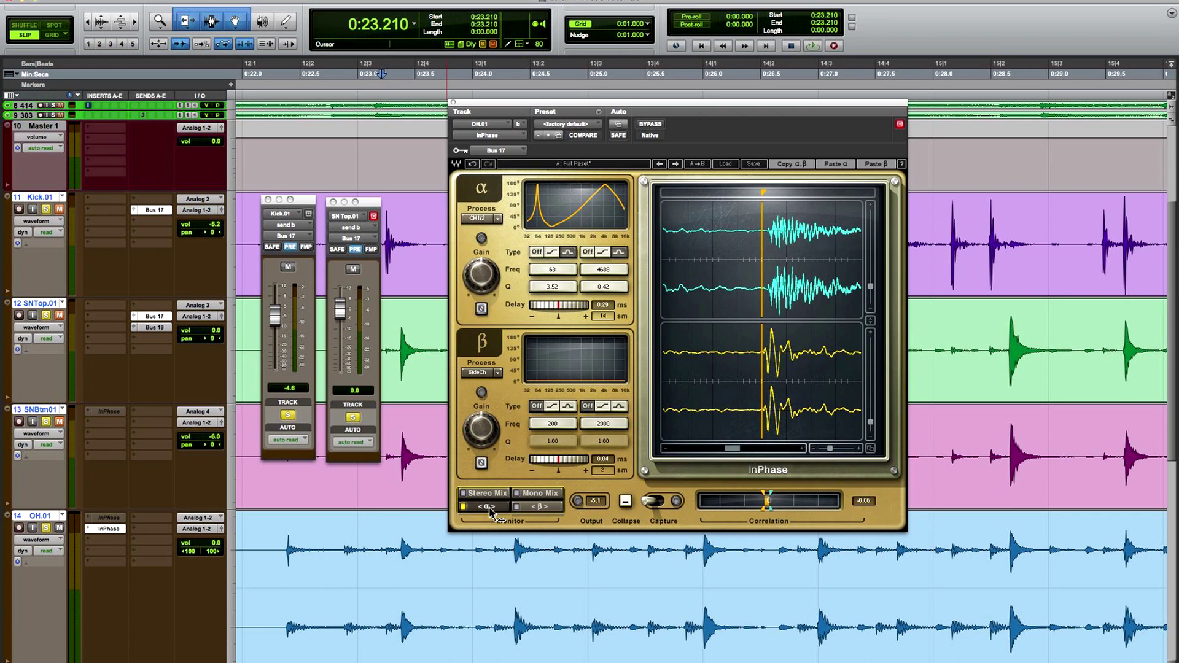
key("space")
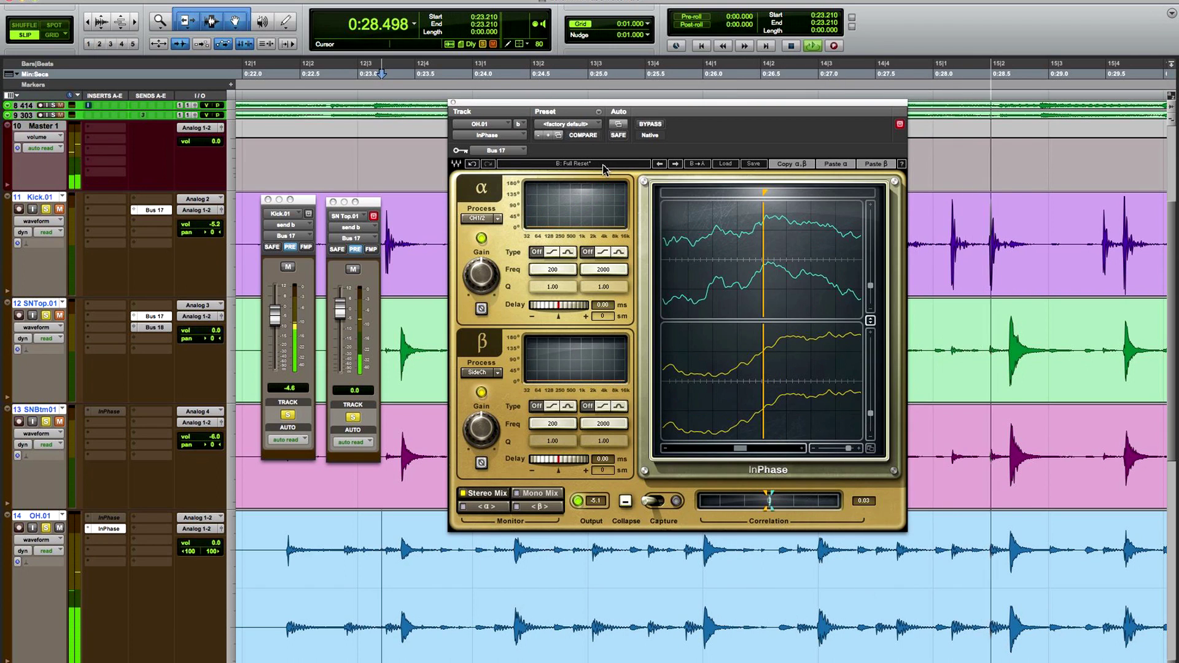
left_click(559, 164)
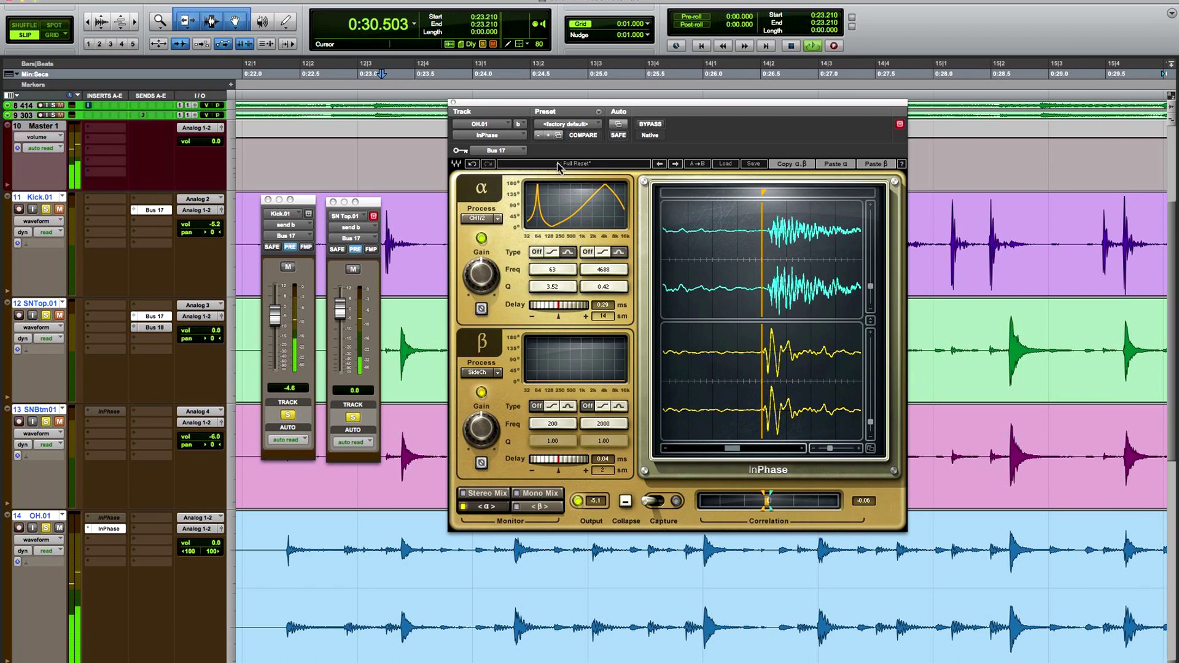
left_click(491, 509)
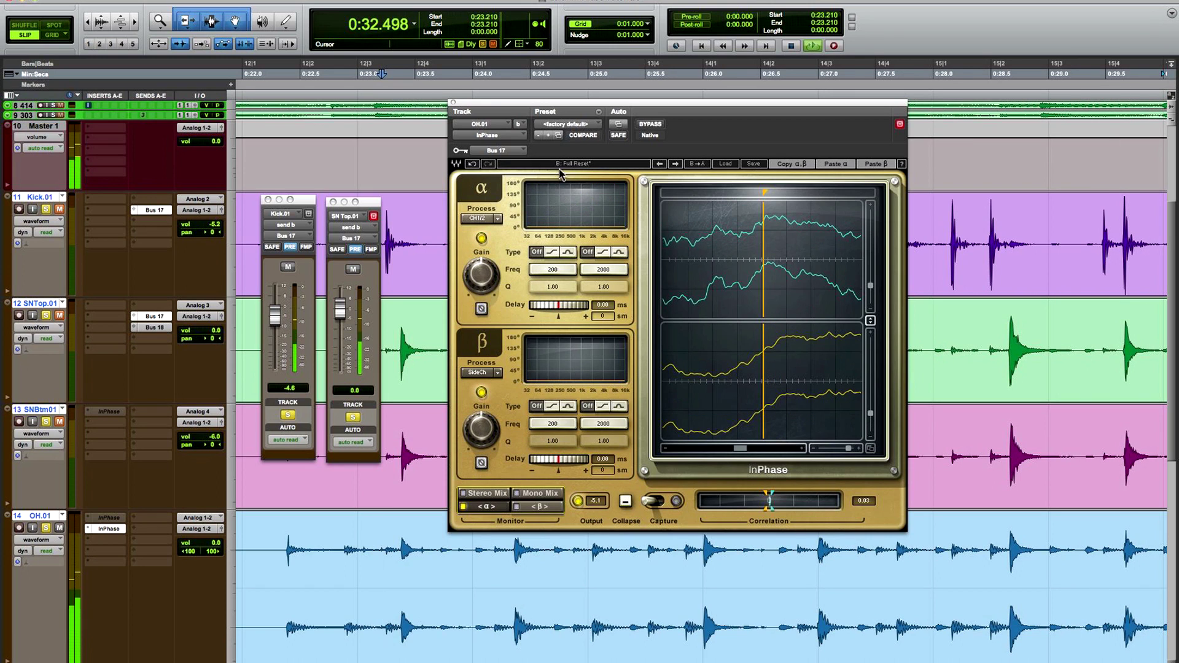
- Compare setups A and B with only alpha monitored, return to A and stop playback
left_click(606, 165)
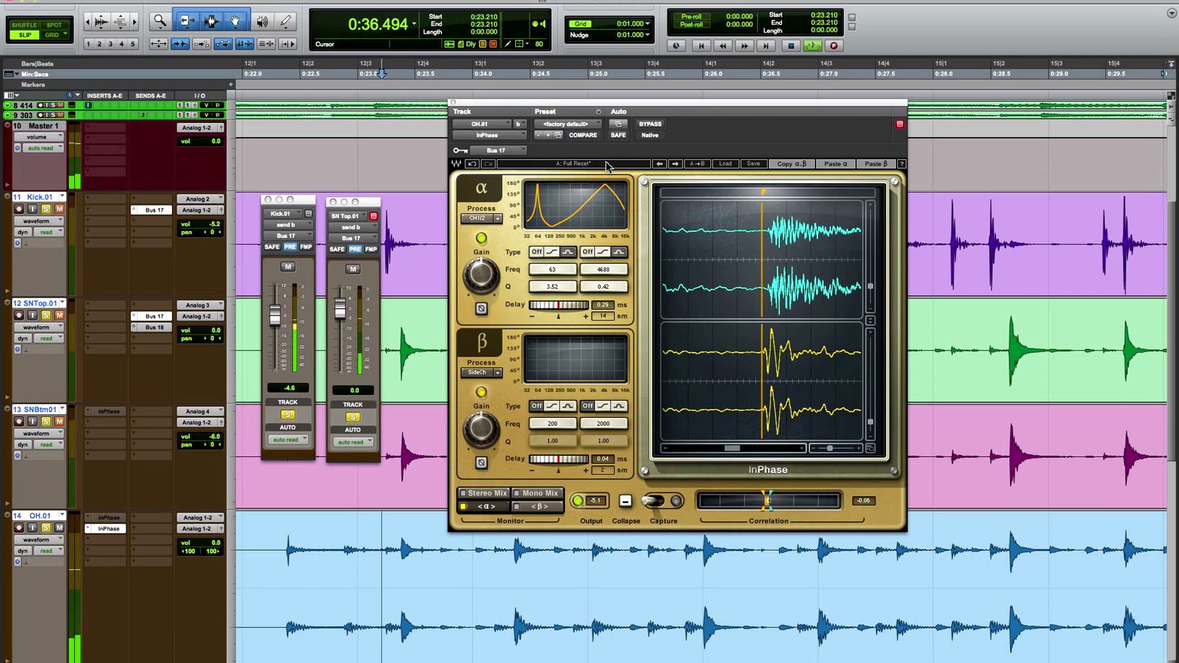
left_click(606, 164)
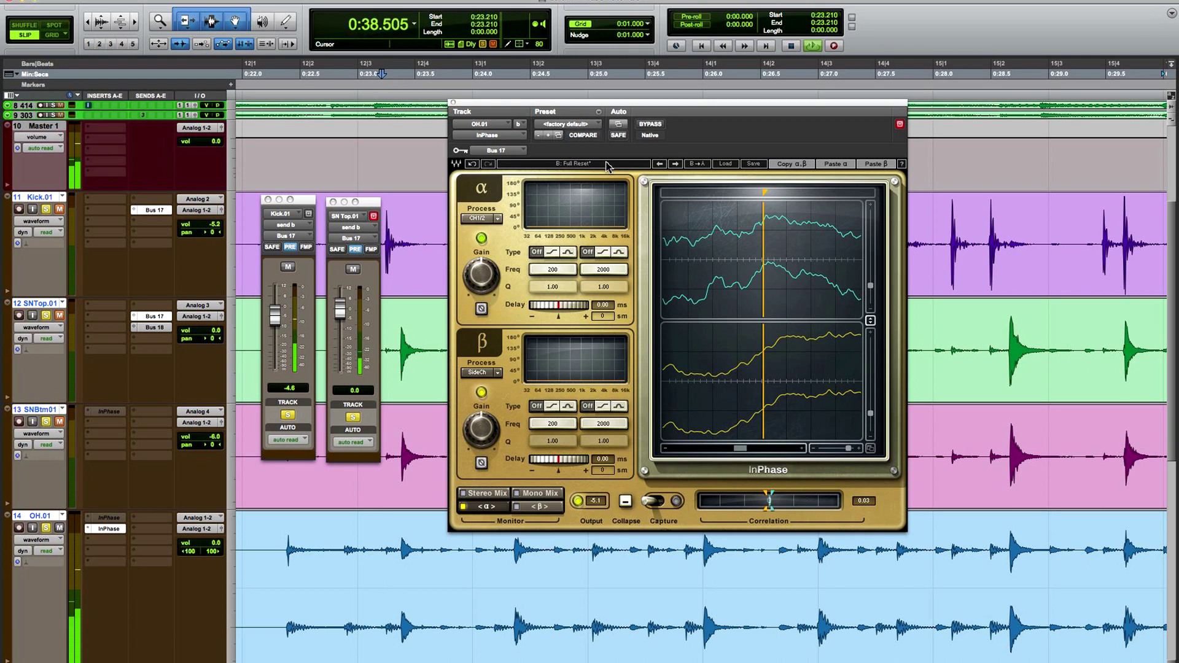
left_click(606, 164)
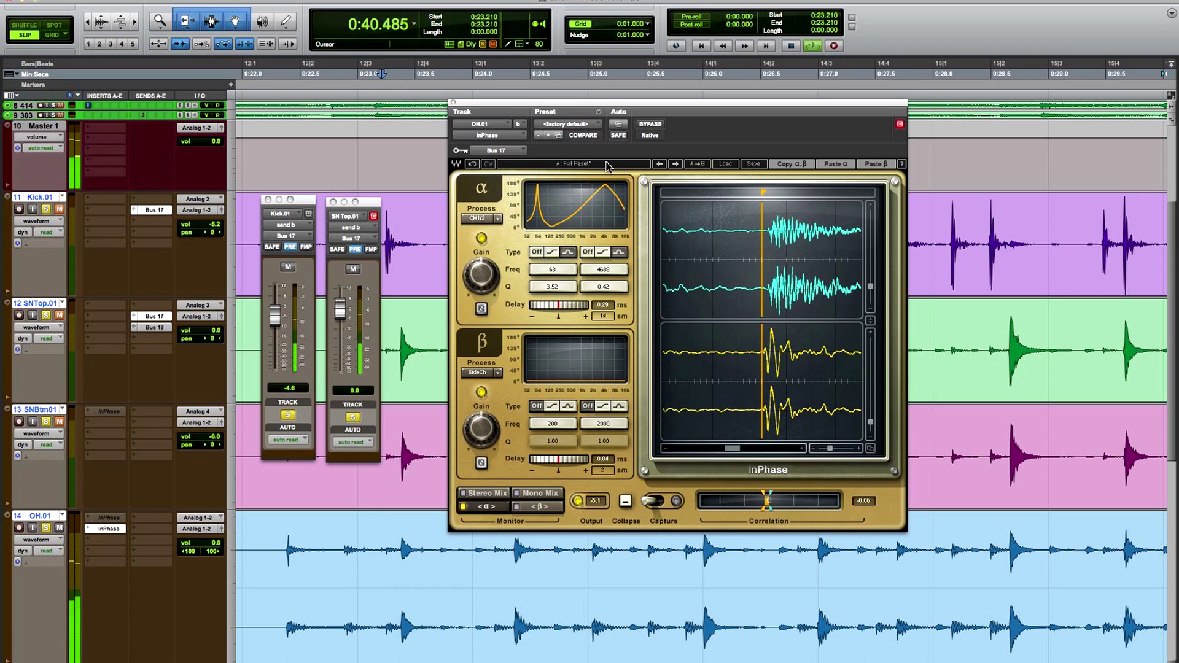
key("space")
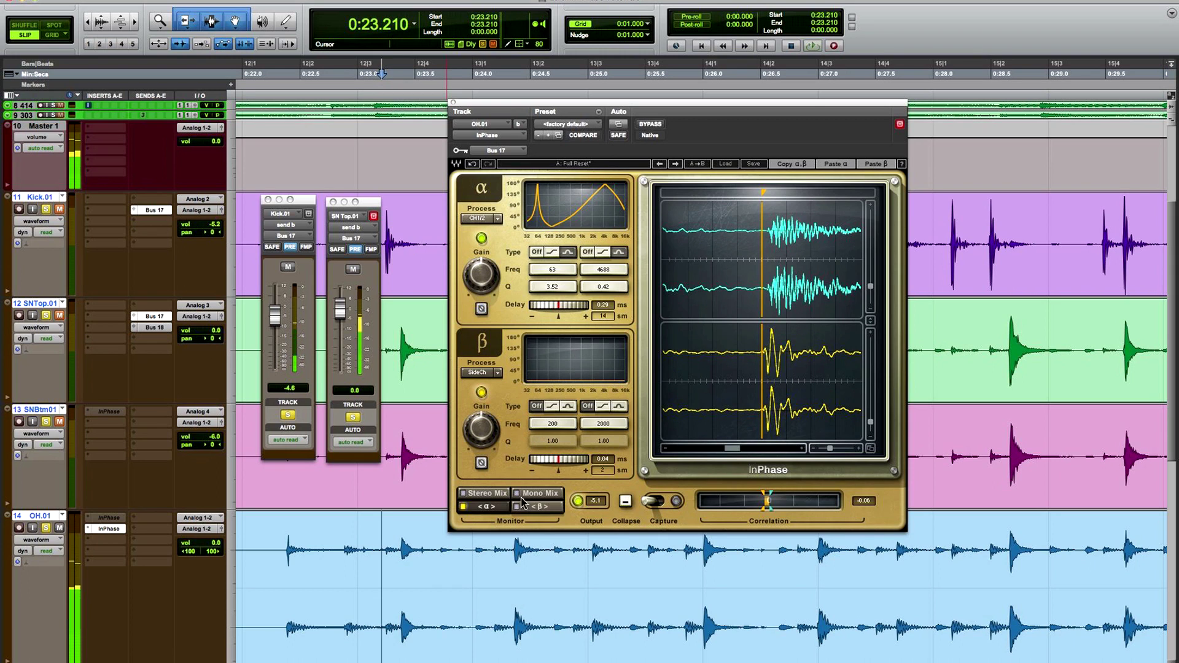
- Restore Stereo Mix monitoring in both InPhase setups and leave setup A active
left_click(606, 165)
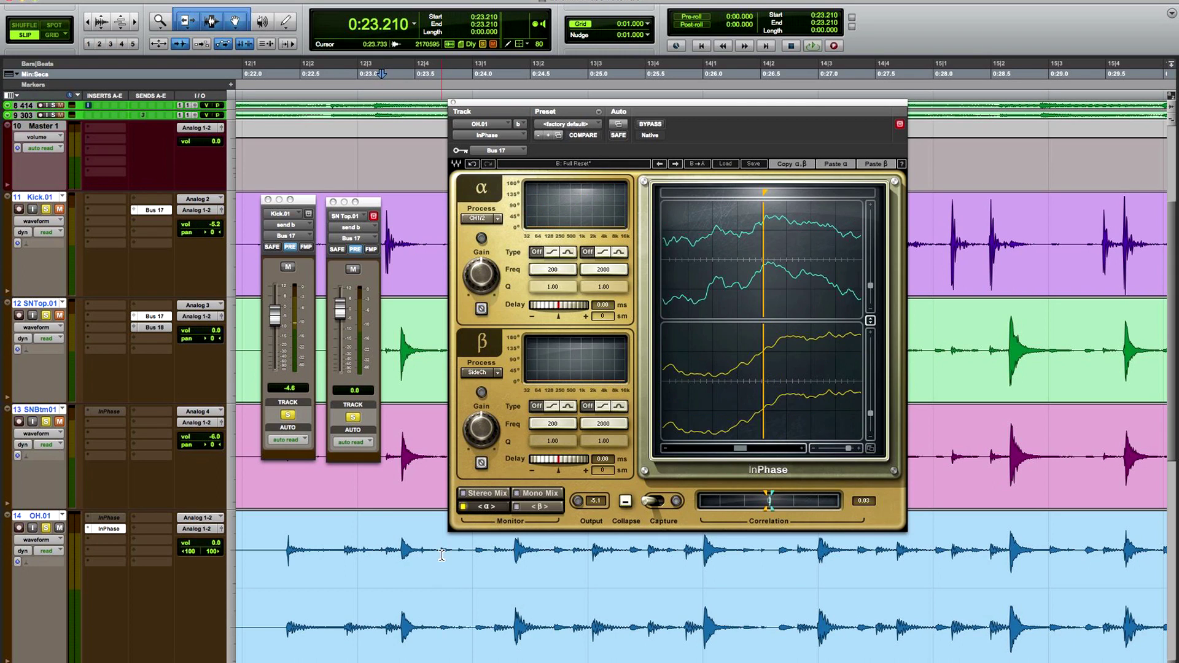
left_click(493, 494)
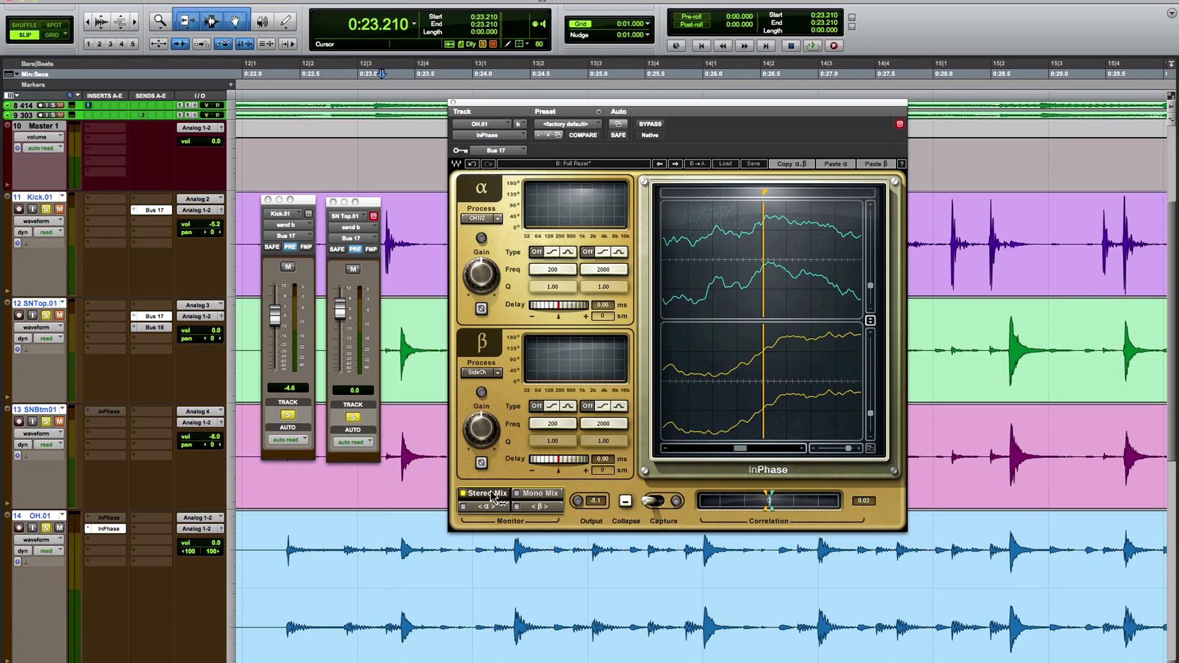
left_click(573, 165)
left_click(572, 164)
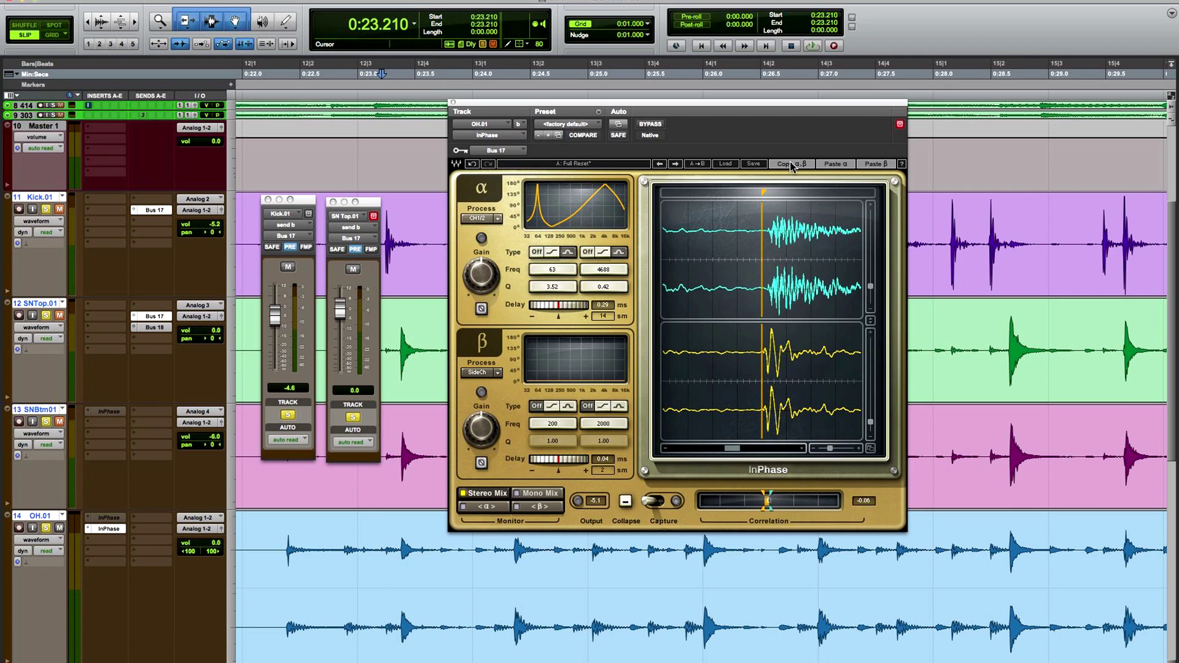
- Select the whole OH.01 clip, open the InPhase Stereo AudioSuite processor and arrange it beside the track's InPhase window
left_click(614, 642)
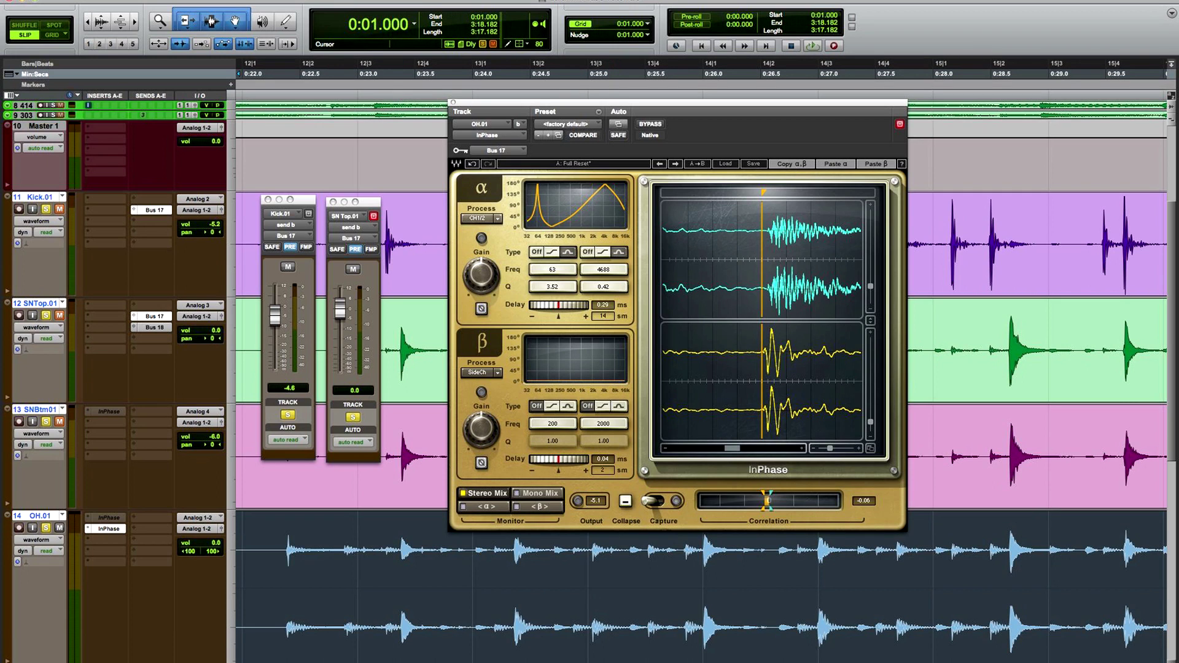
left_click(288, 0)
mouse_move(319, 106)
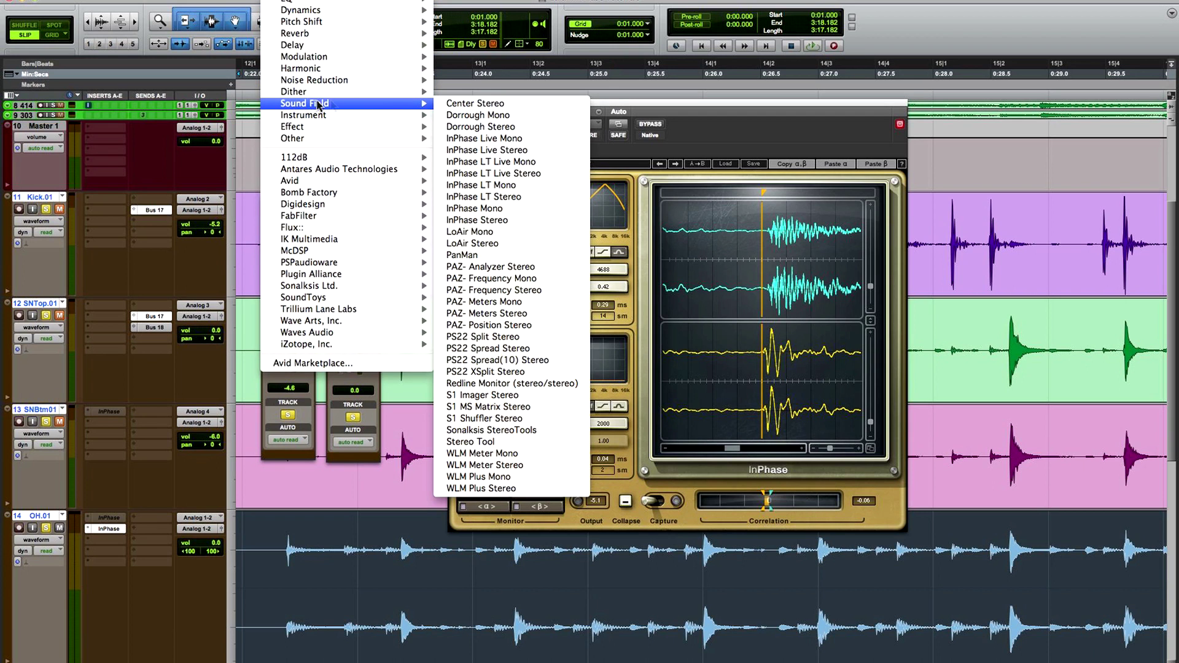
left_click(507, 221)
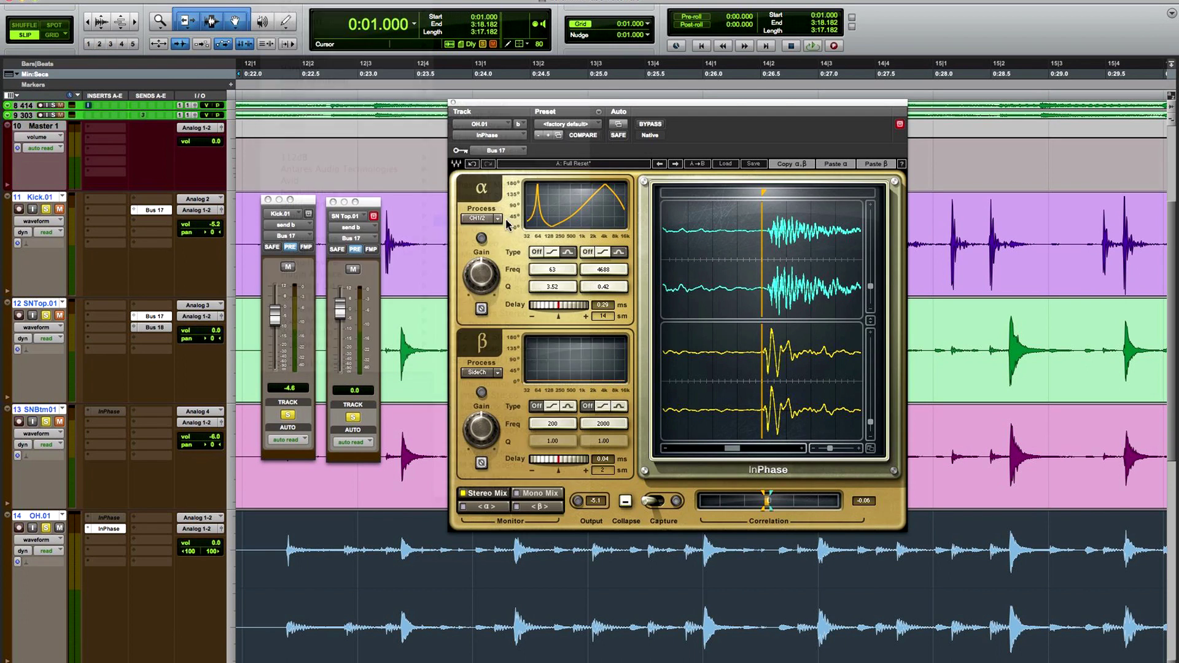
left_click_drag(802, 33, 686, 27)
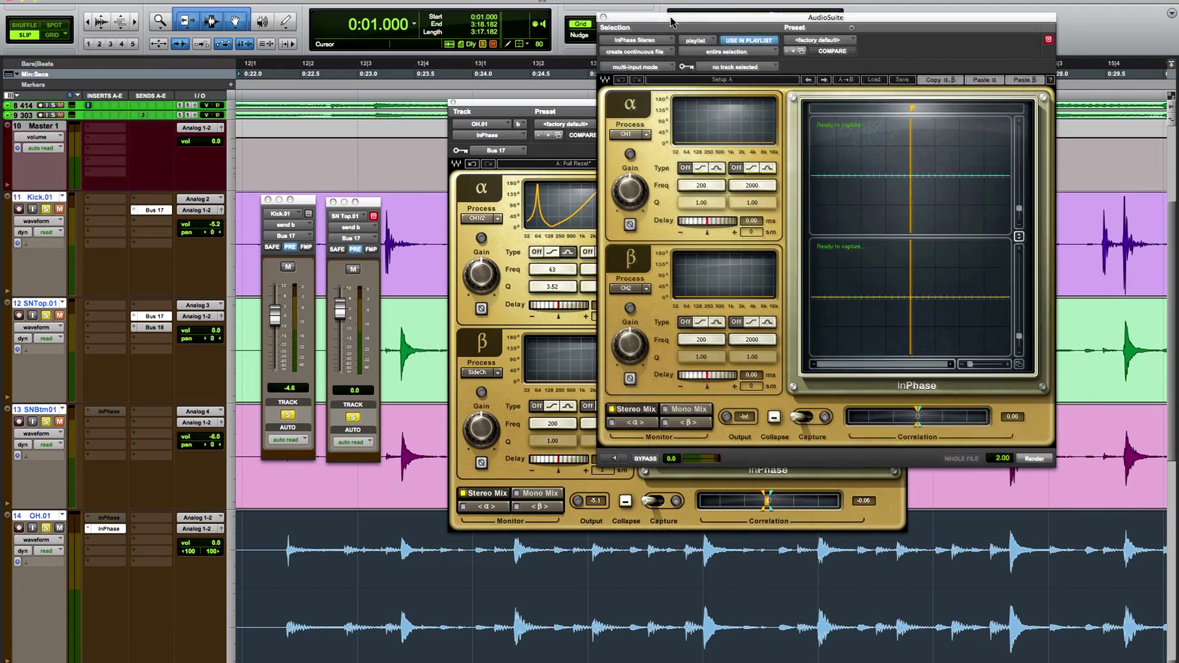
left_click_drag(502, 107, 133, 13)
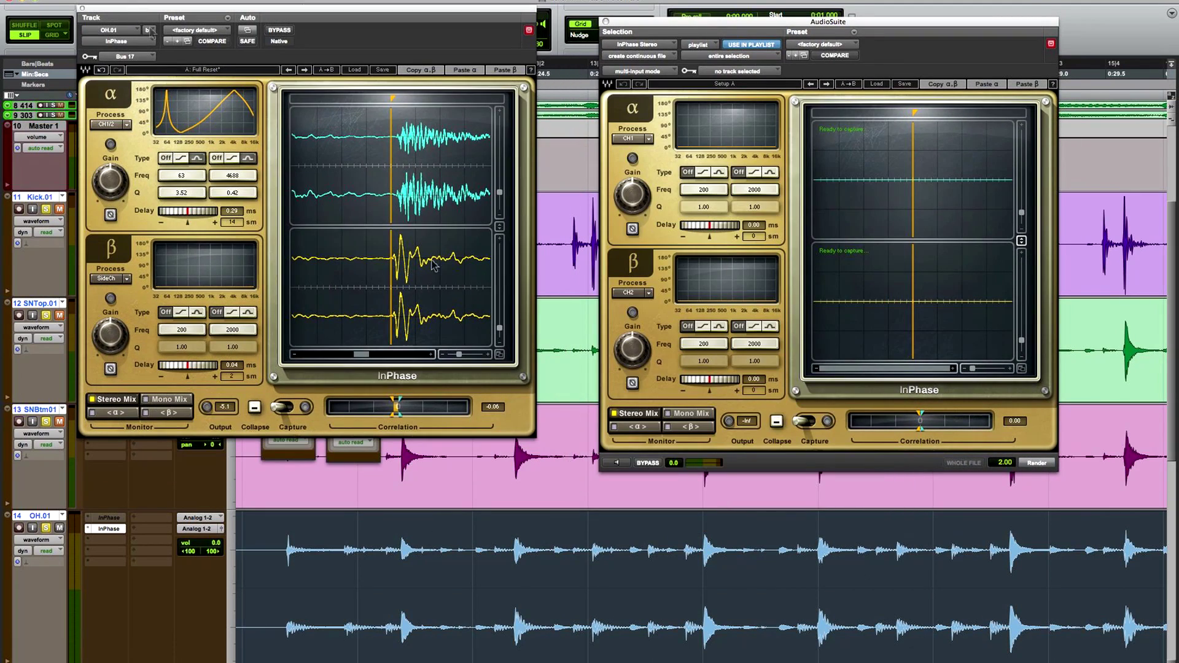
- In the AudioSuite InPhase, set the monitor to alpha only and alpha's process to CH1/2
left_click(630, 429)
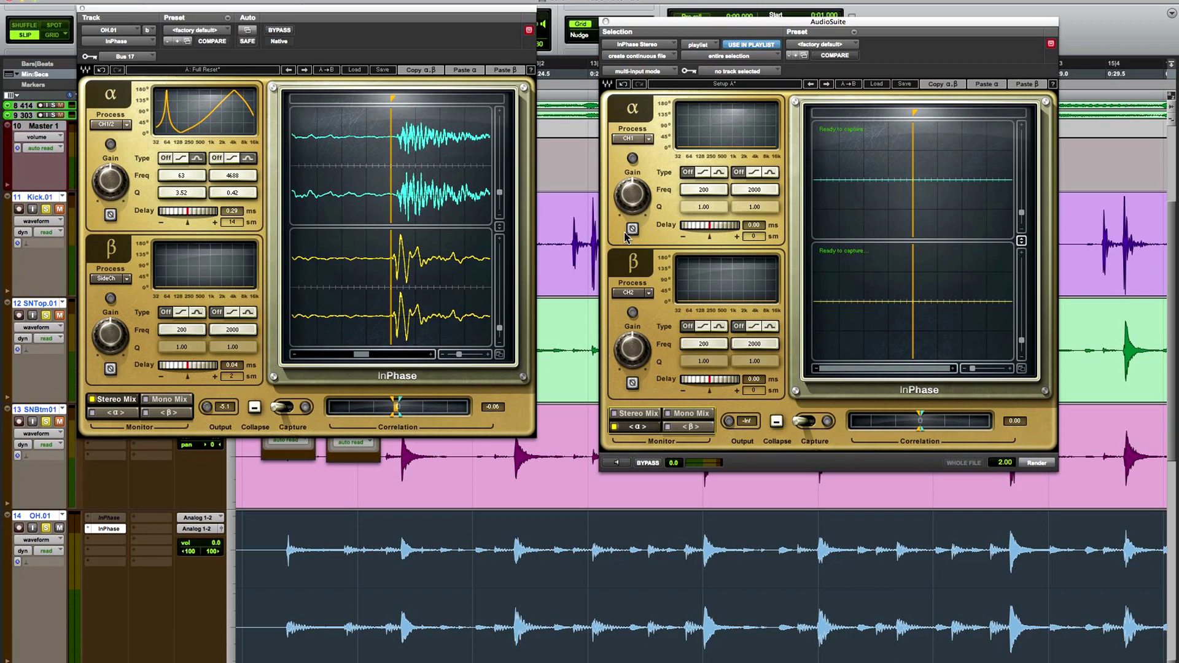
left_click(655, 143)
left_click(654, 167)
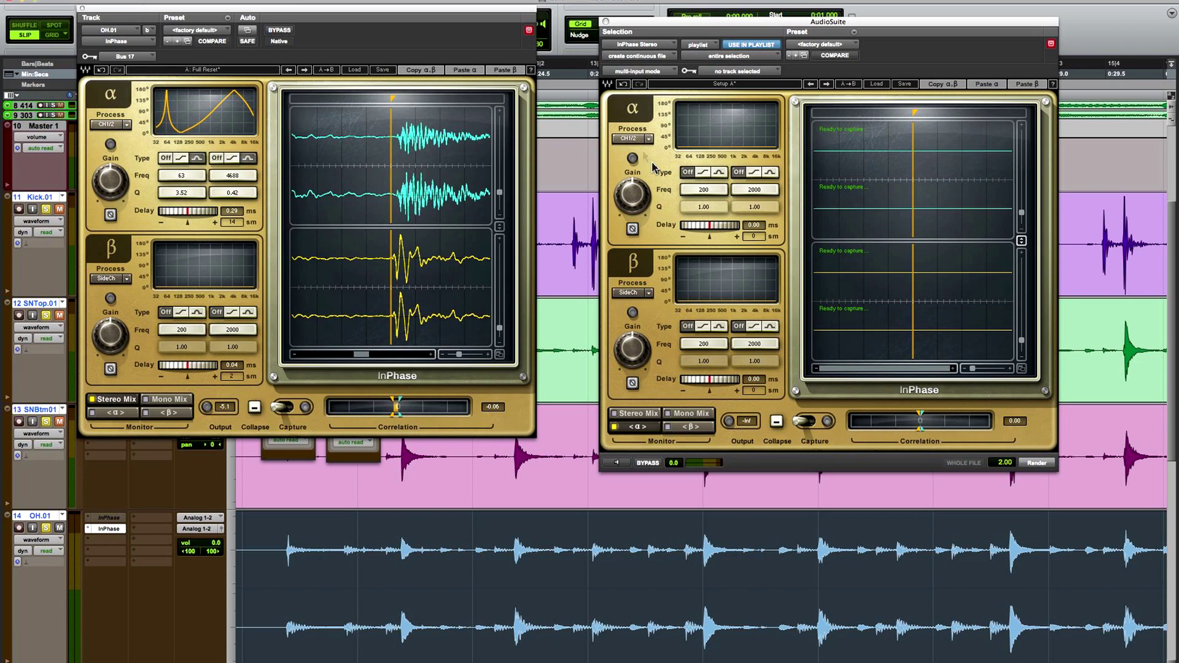
- Copy the alpha and beta settings from the track's InPhase and paste both into the AudioSuite InPhase
left_click(415, 72)
left_click(986, 84)
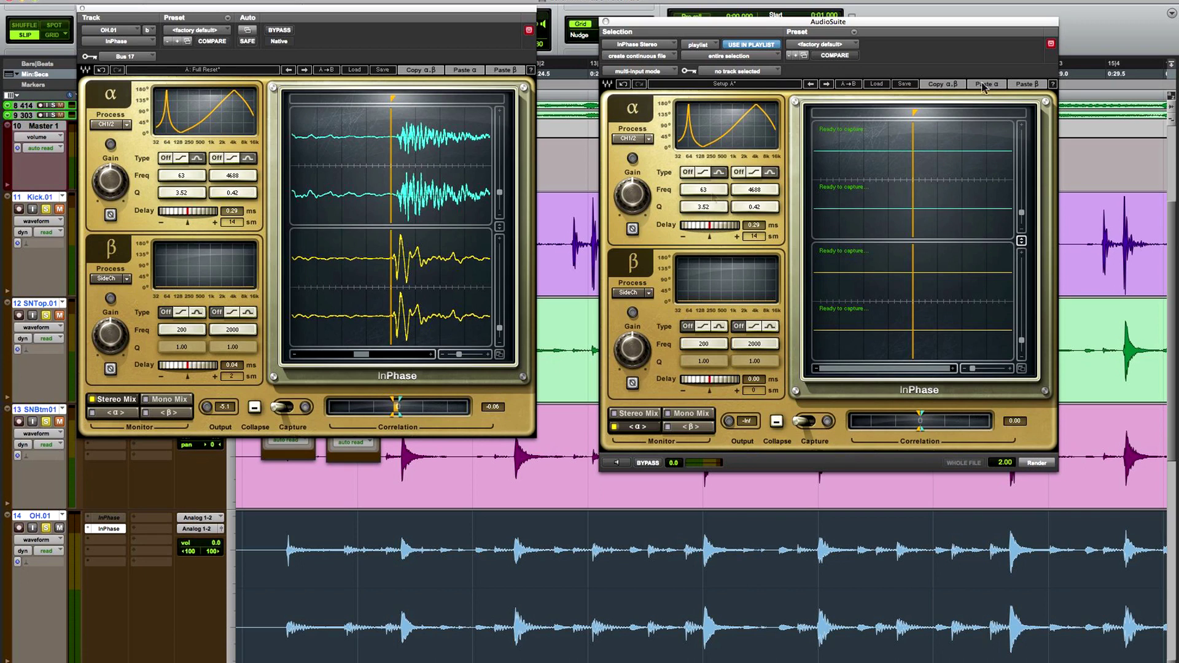
left_click(1026, 84)
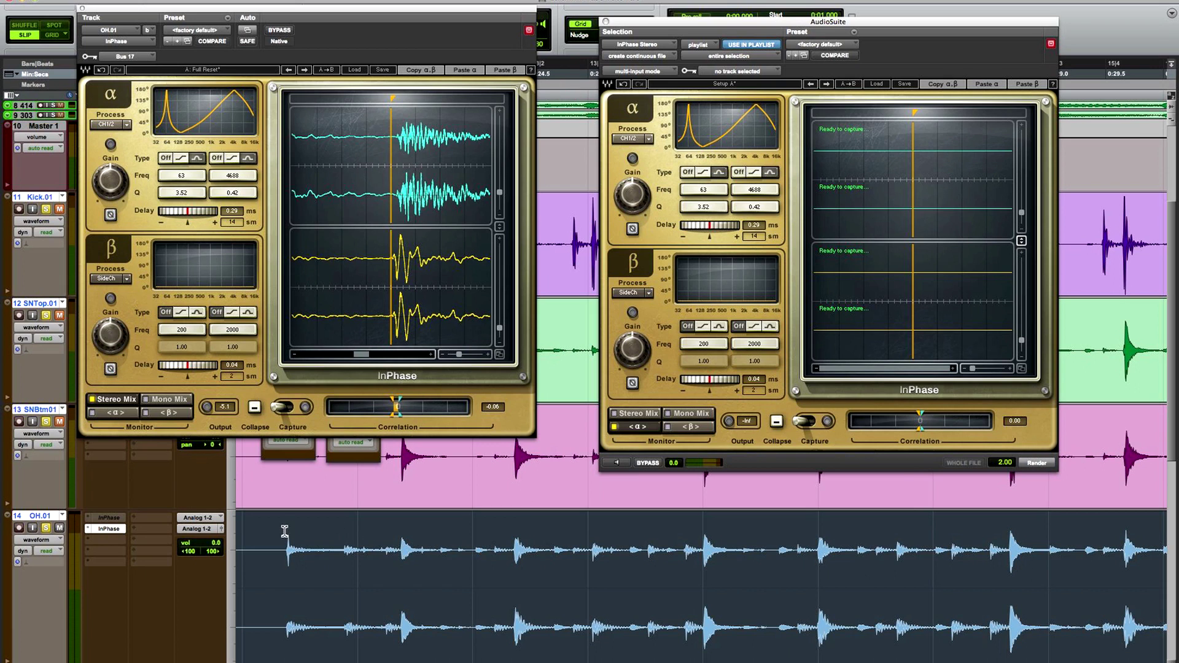
- Preview the AudioSuite InPhase on a section of OH.01, comparing the Stereo Mix and alpha monitors and ending on alpha
left_click_drag(284, 531, 736, 498)
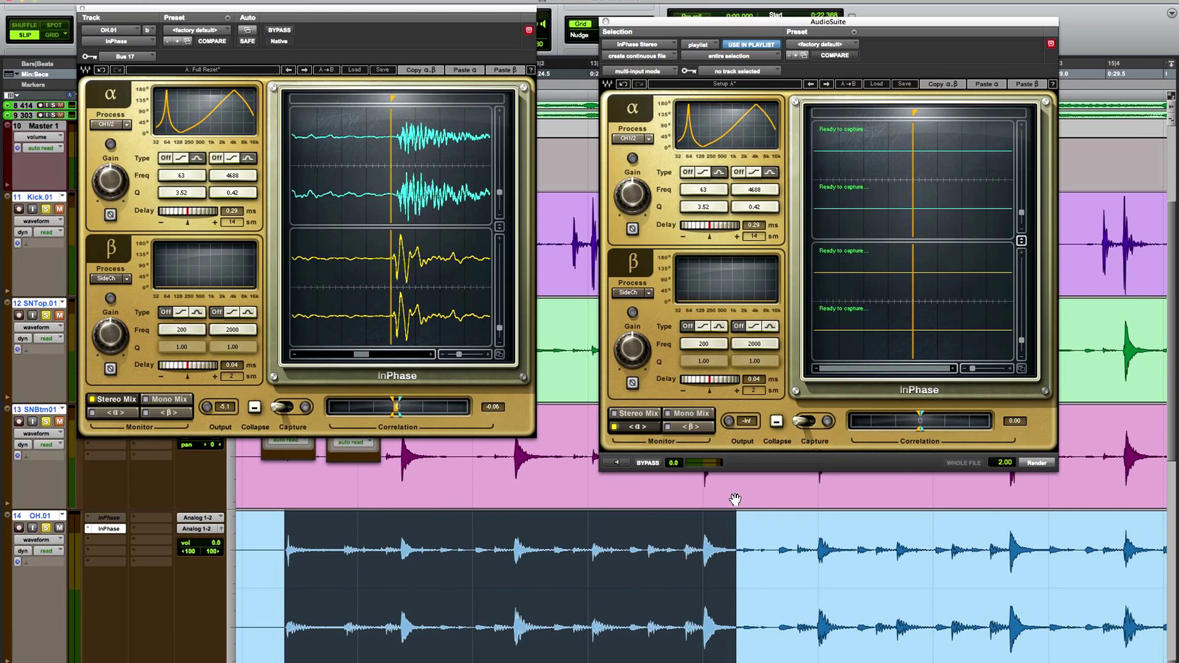
left_click(619, 462)
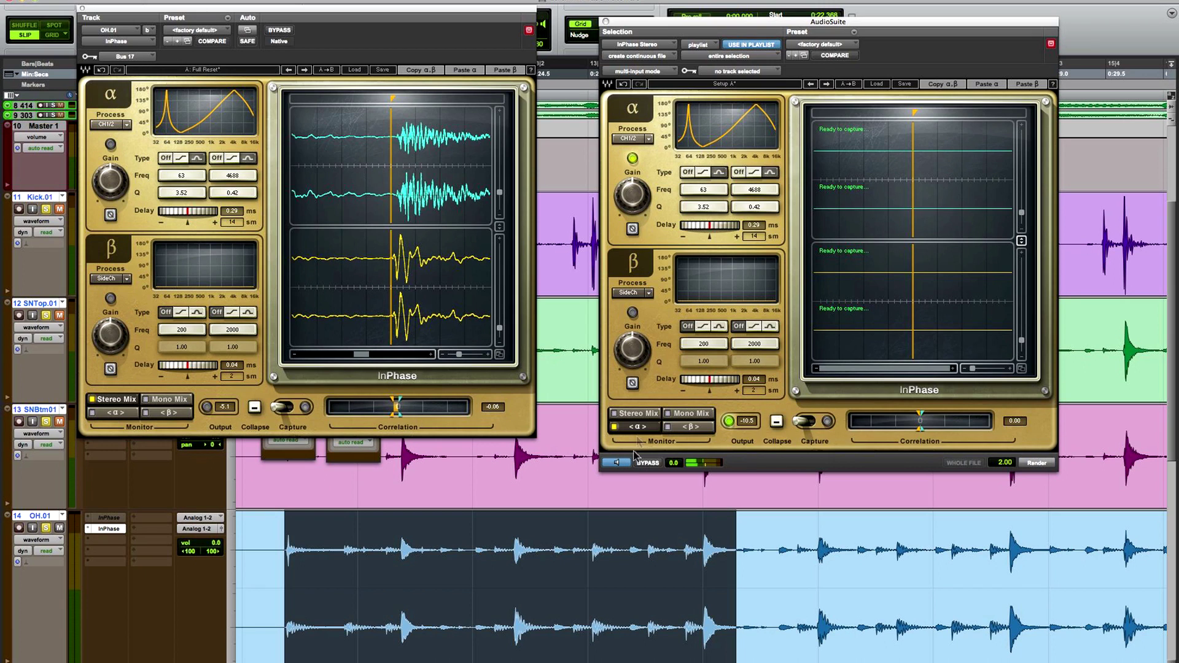
left_click(637, 427)
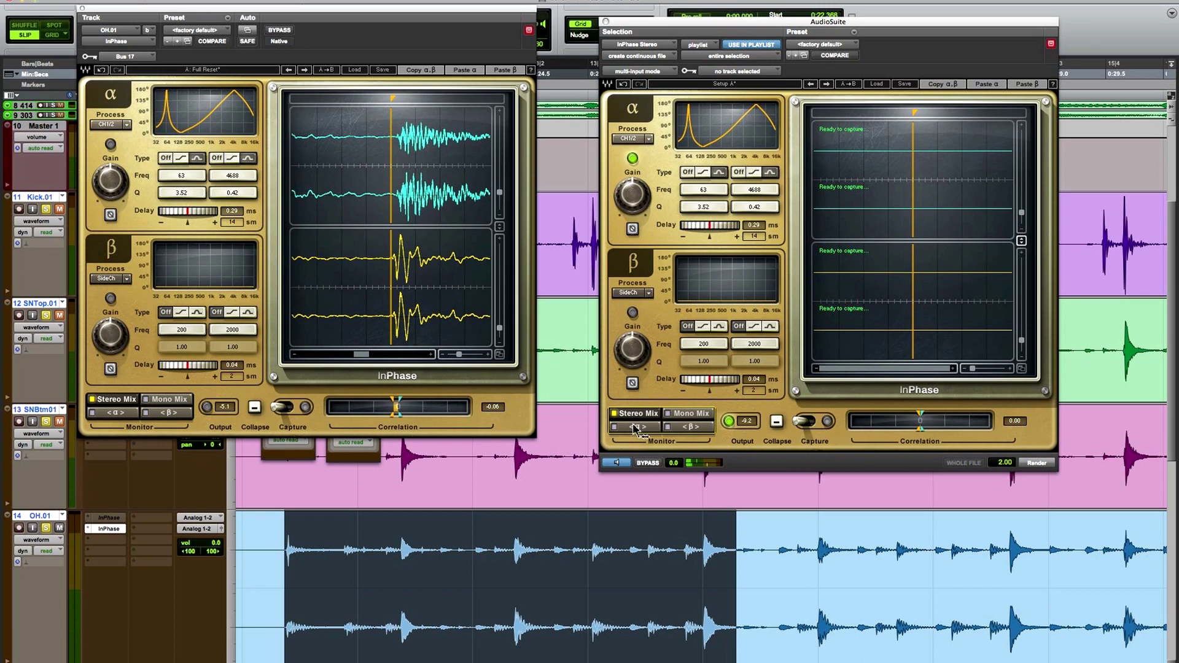
left_click(636, 426)
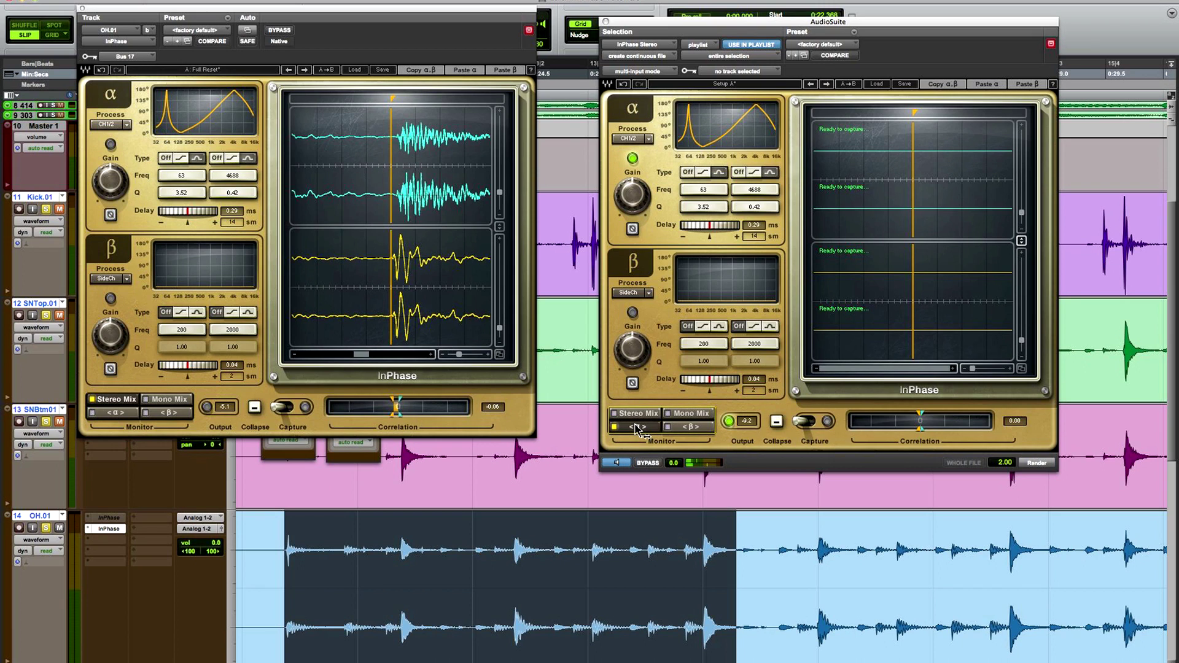
left_click(616, 462)
key("space")
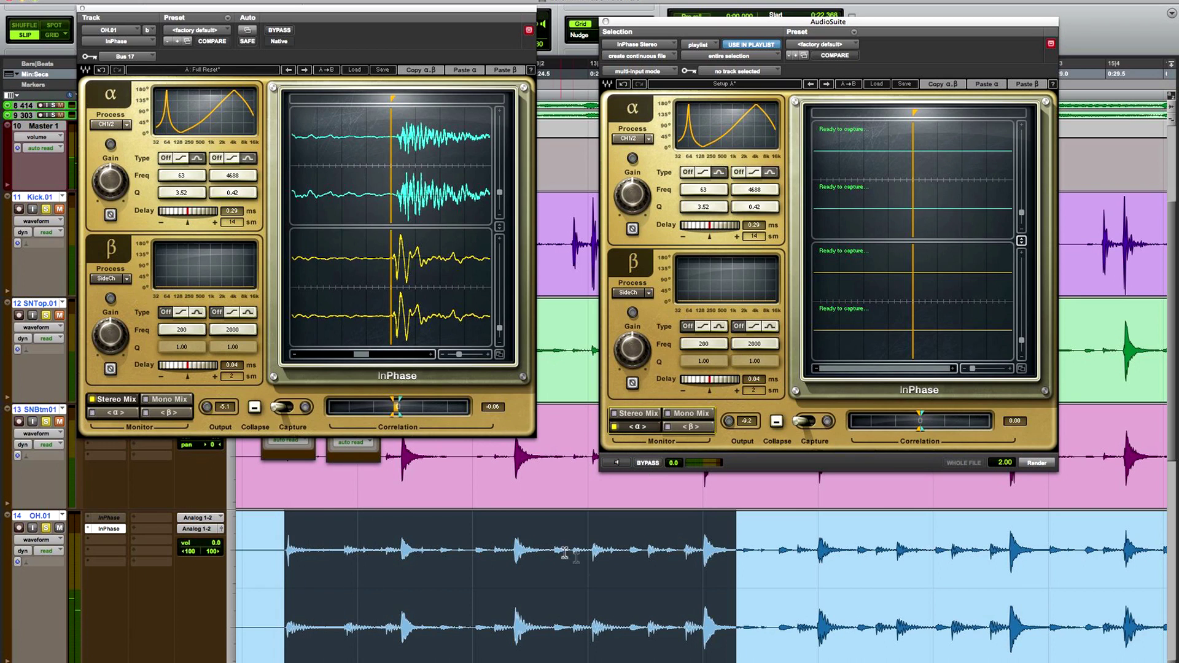
- Select the entire OH.01 clip and render the AudioSuite InPhase processing onto it
left_click(598, 608)
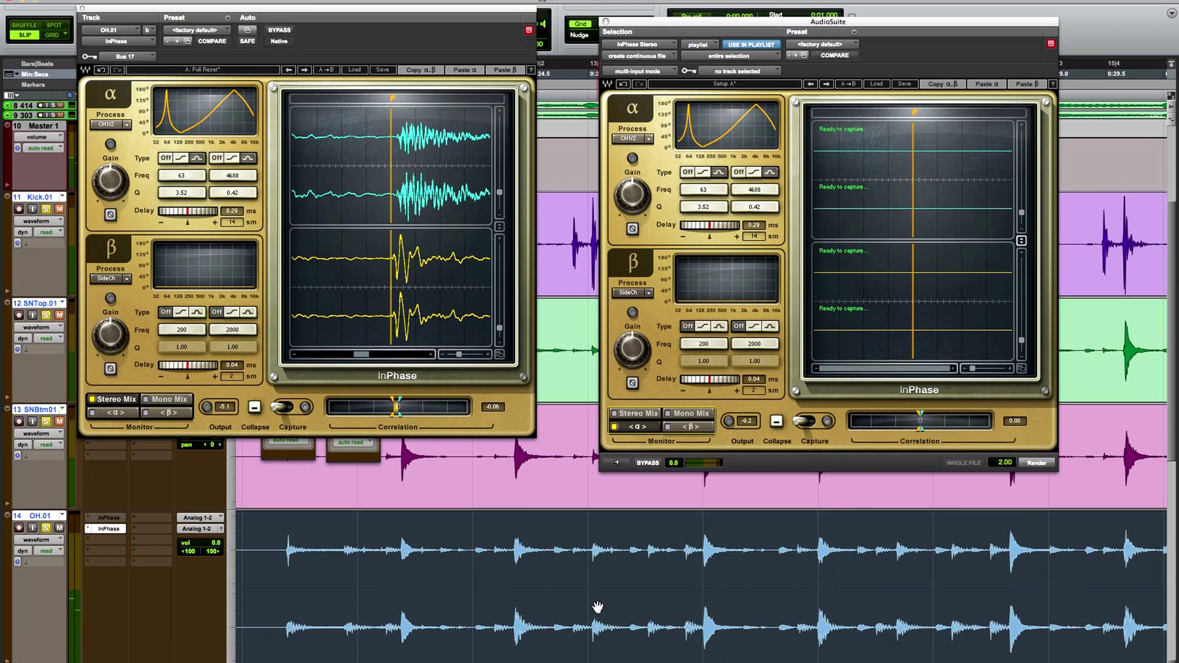
left_click(1037, 463)
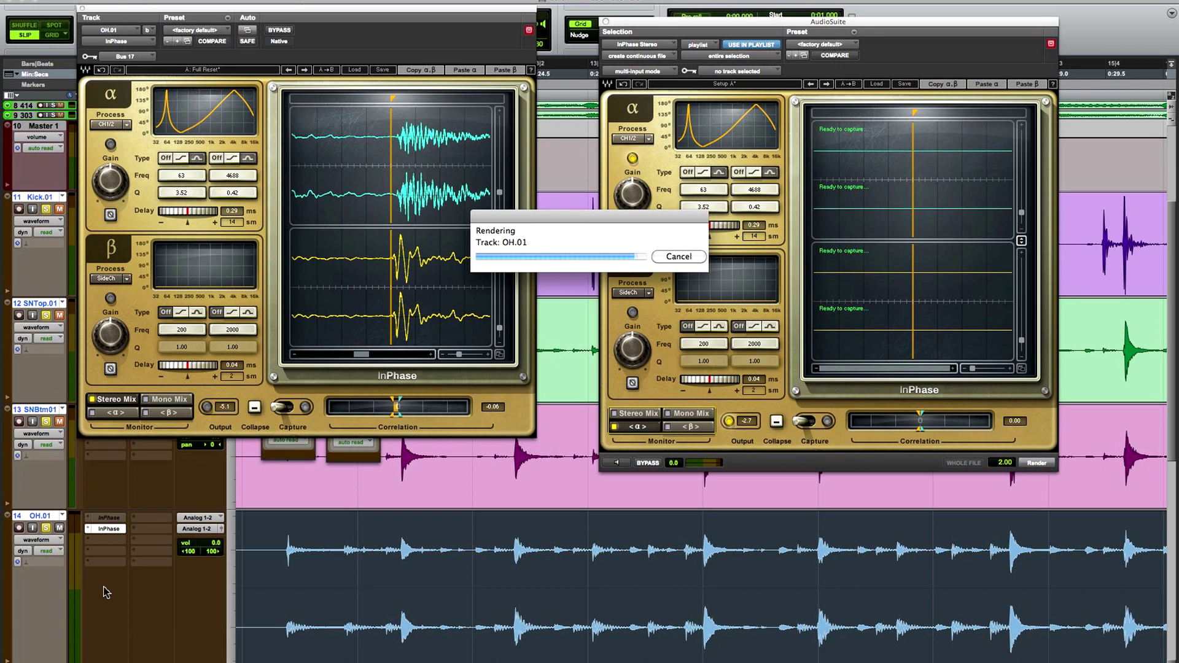
- Bypass the second InPhase insert on OH.01 and play the rendered overheads from just before the first visible hit
left_click(110, 529)
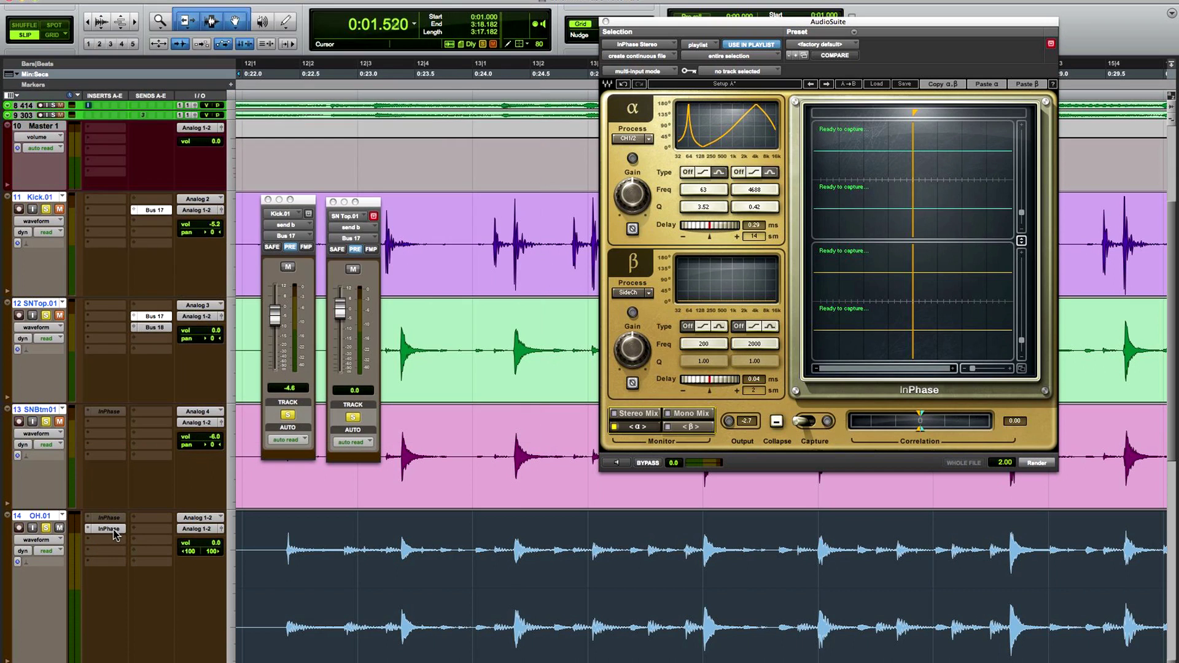
left_click(110, 529)
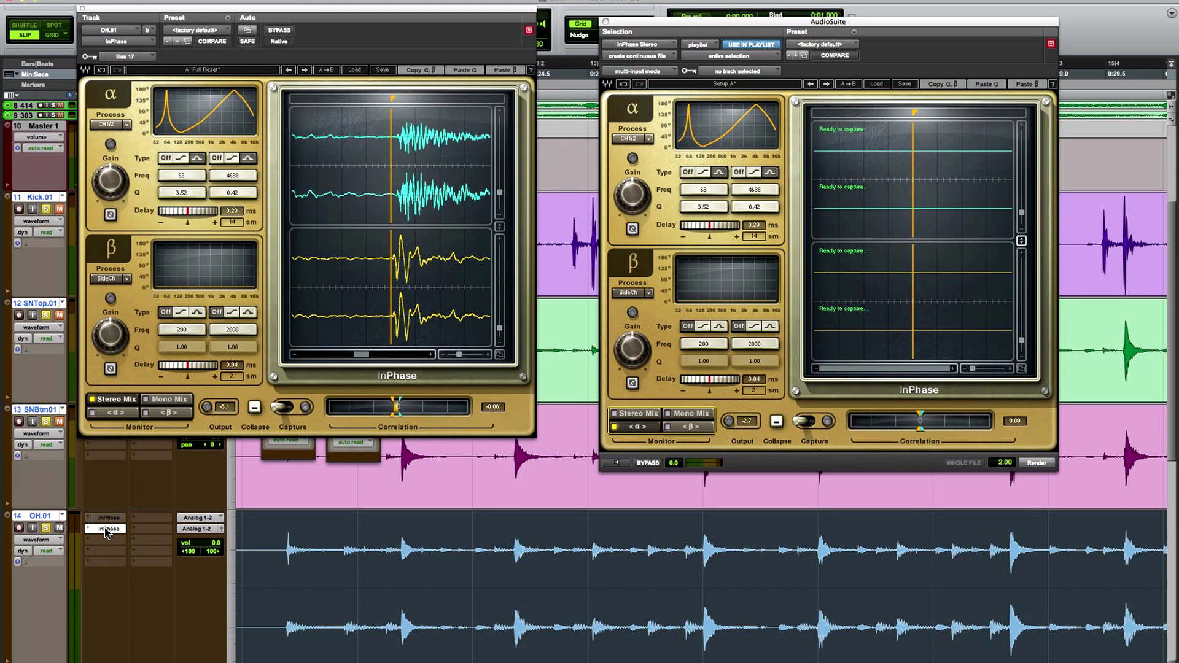
left_click(108, 530, "super")
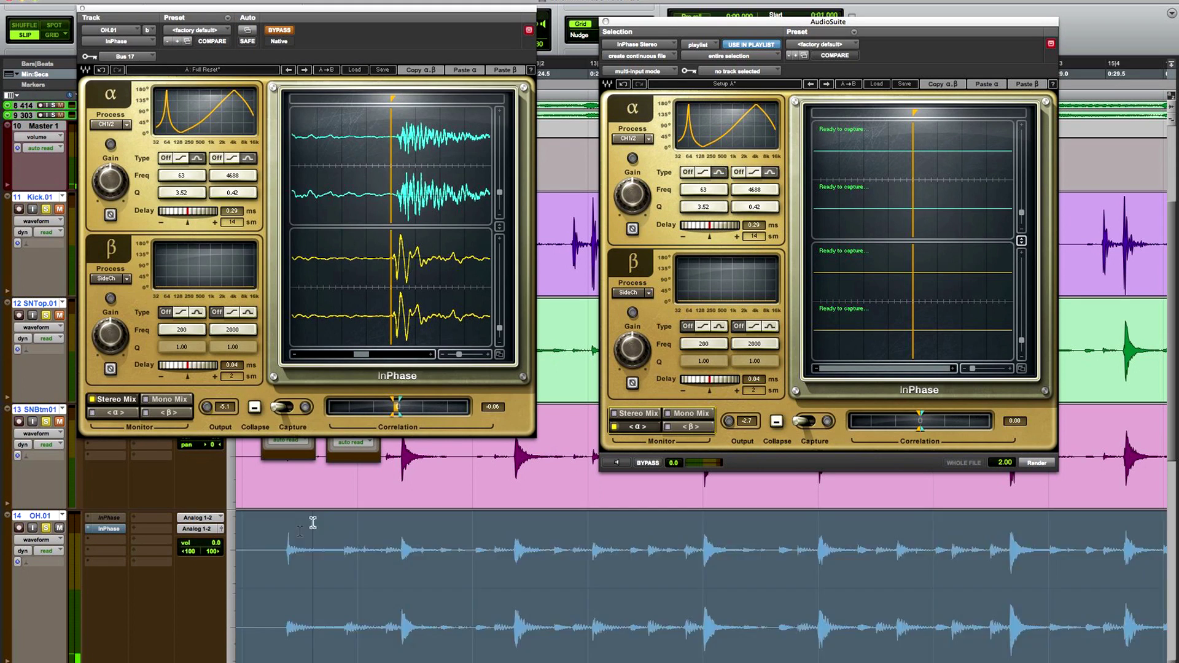
left_click(275, 529)
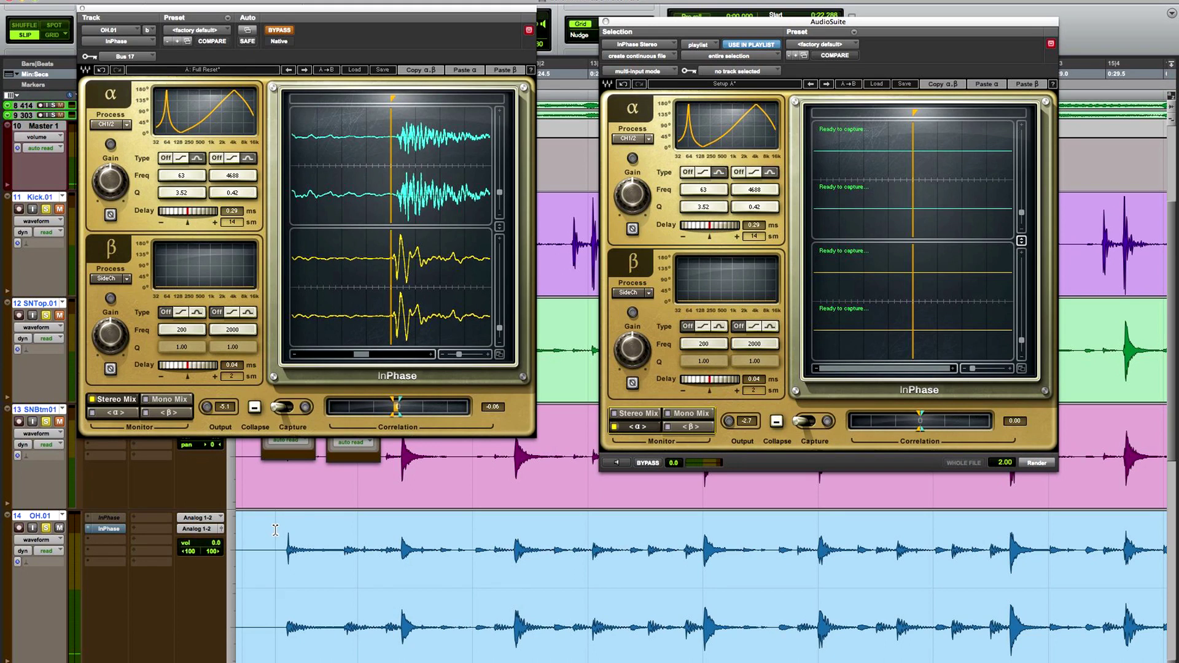
key("space")
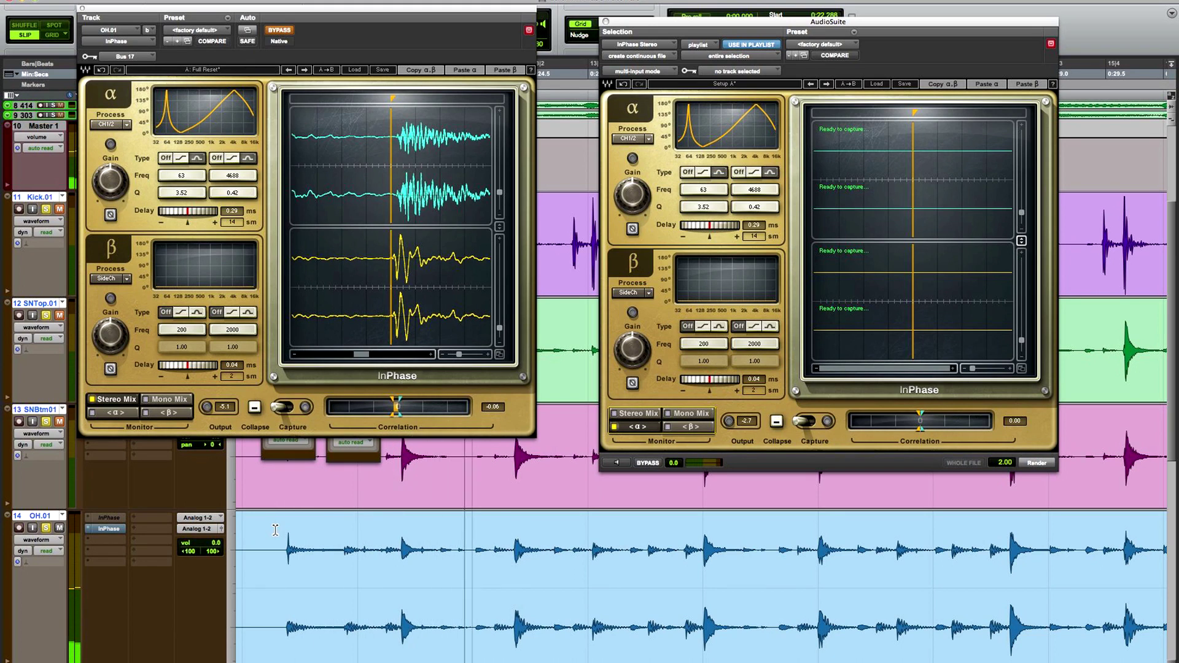
- Play the drums with the rendered OH.01 overheads and move the InPhase window away from the kick and snare tracks
key("space")
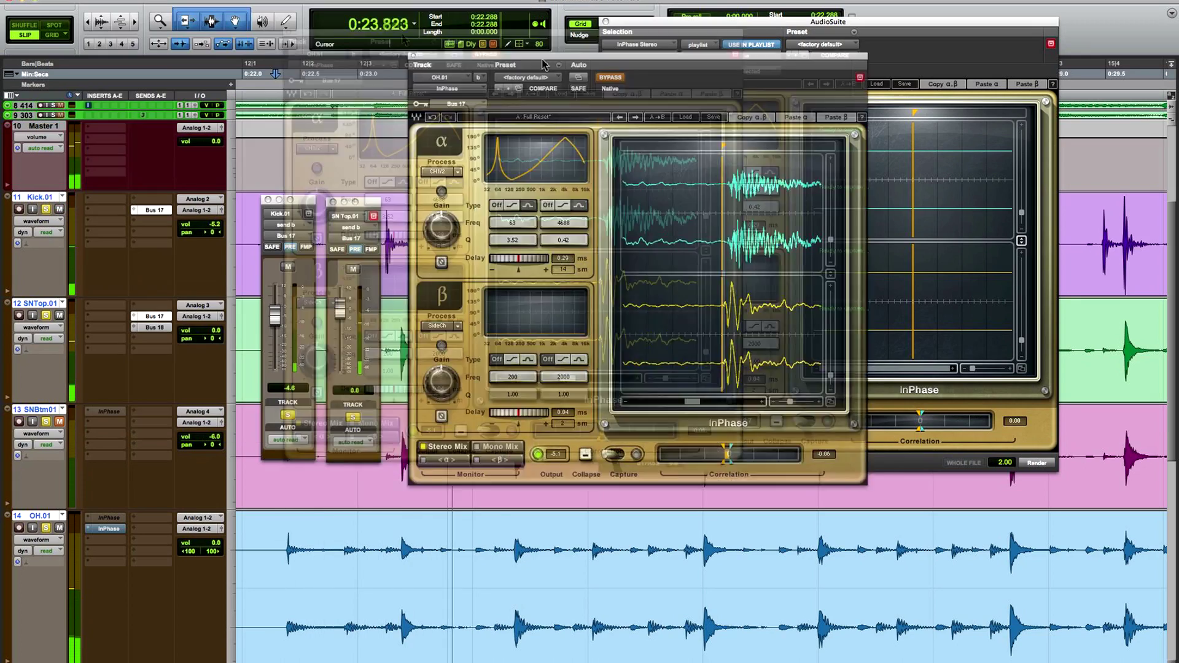
left_click_drag(544, 64, 754, 98)
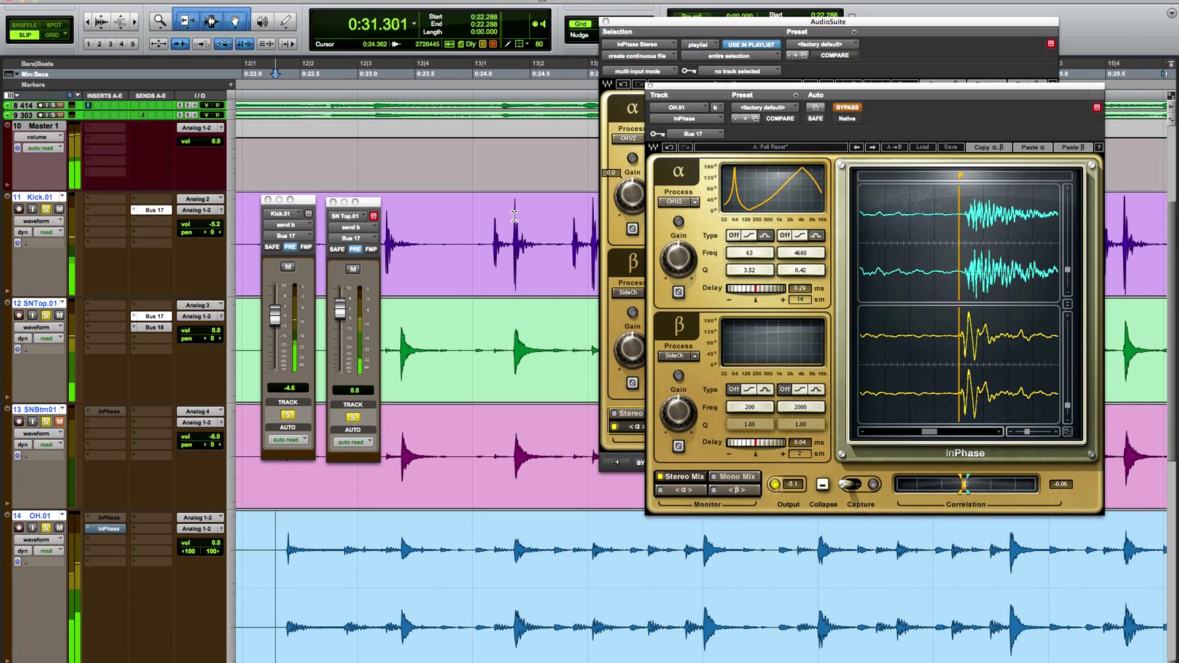
key("space")
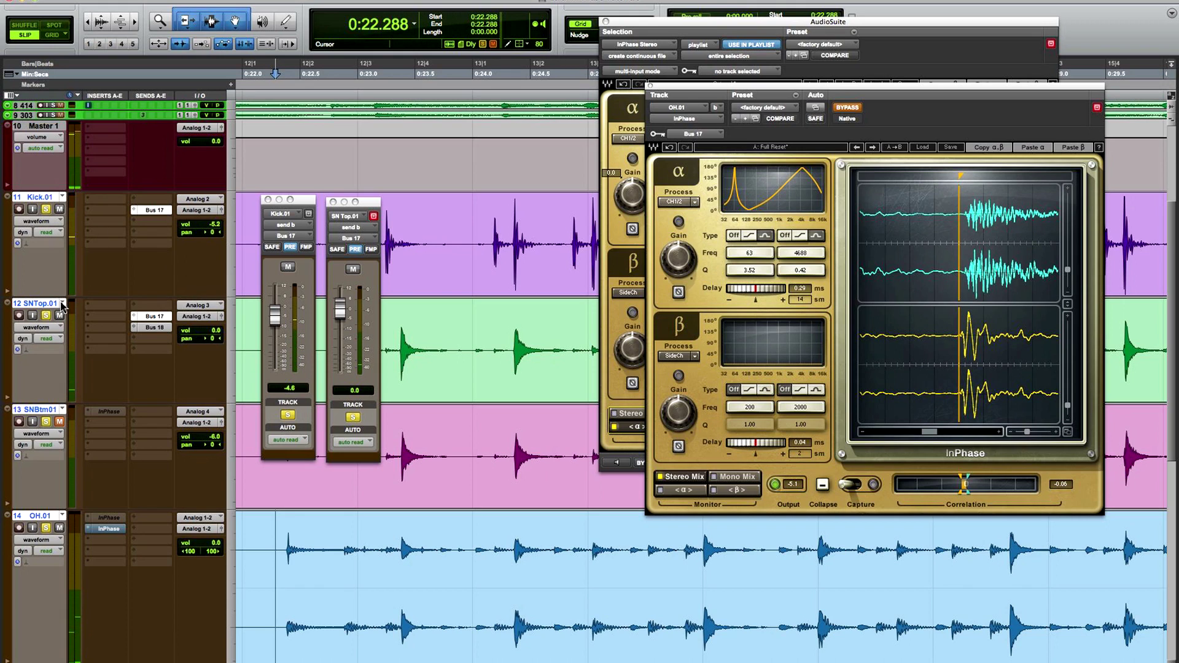
- Switch the kick and snare tracks to their original playlists by choosing SN Top, and play them with OH.01
left_click(64, 304)
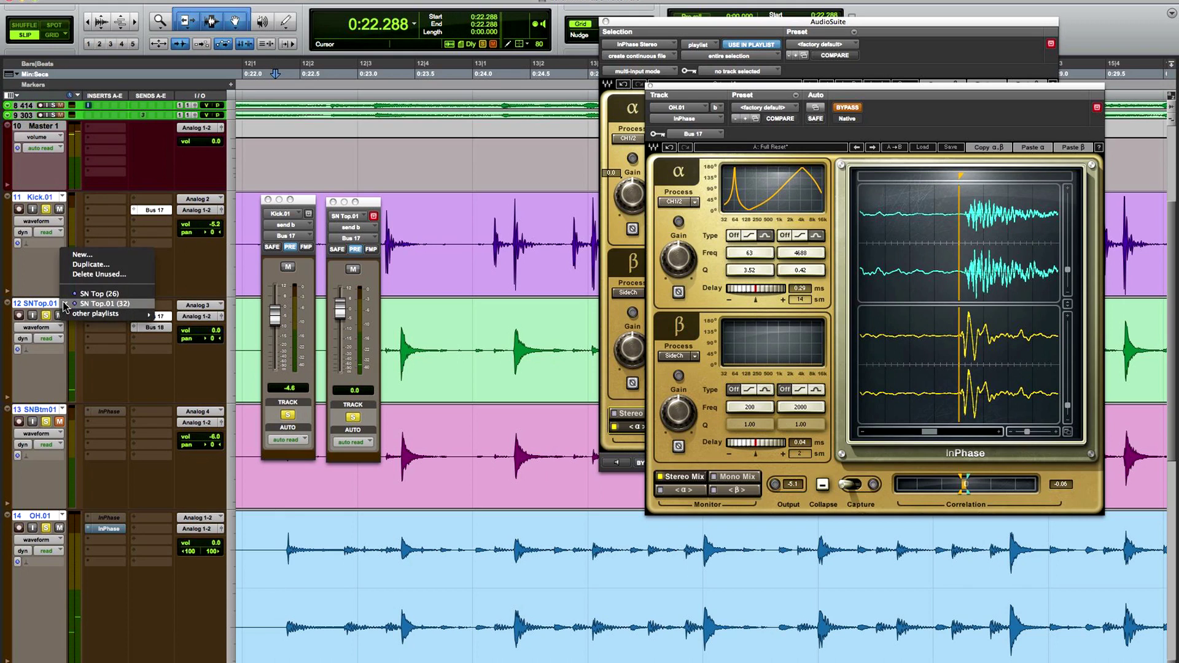
left_click(73, 294)
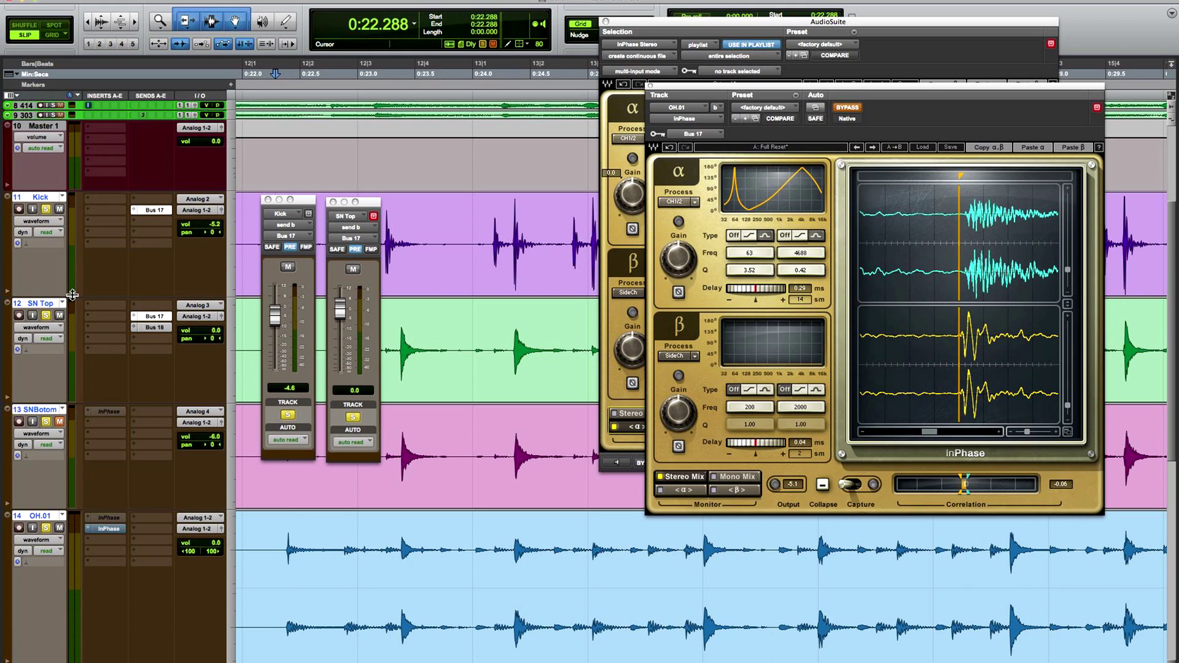
key("space")
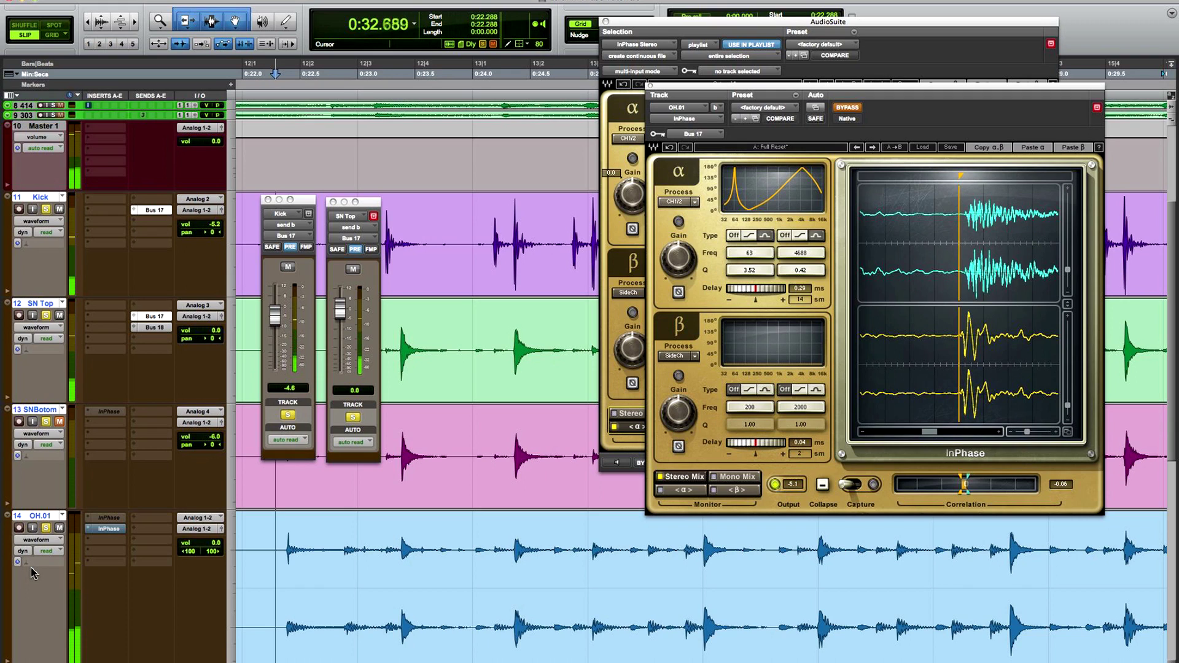
key("space")
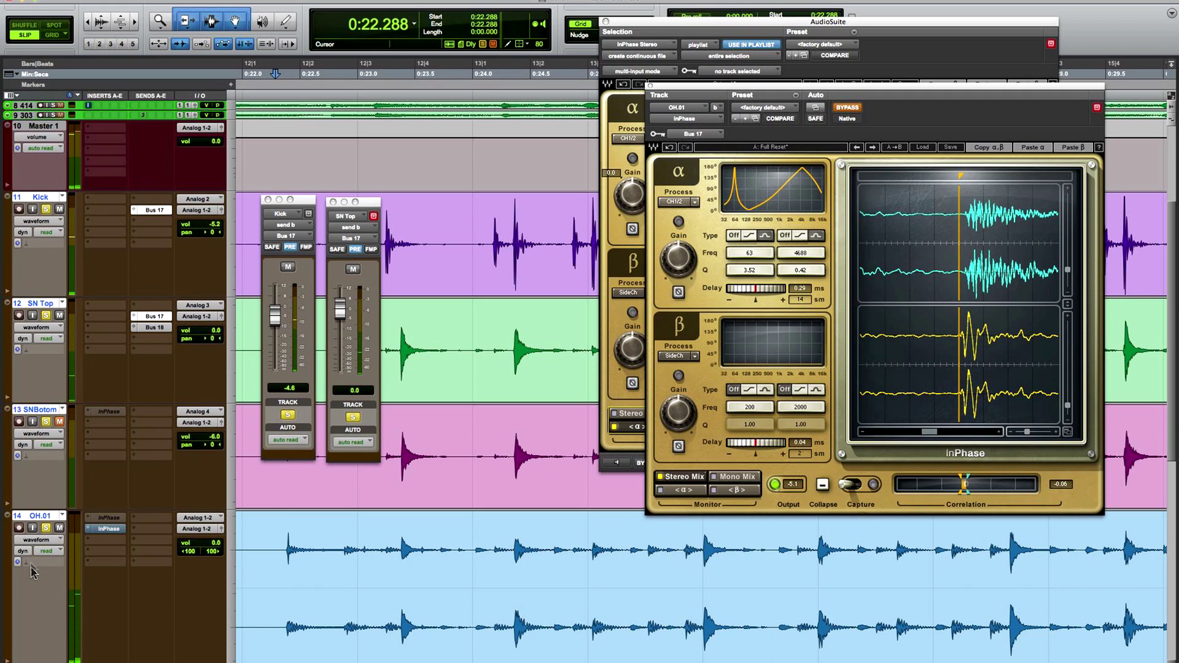
- Switch the overheads to the original OH playlist and back to OH.01, and play the drums on their .01 playlists
left_click(62, 517)
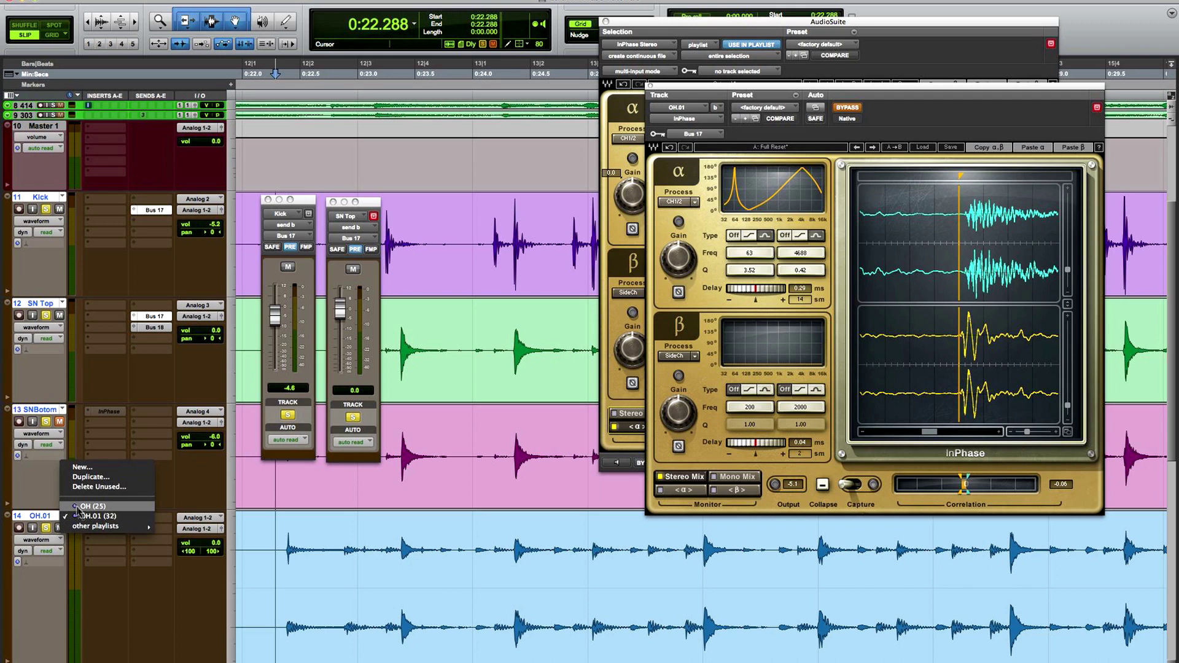
left_click(82, 508)
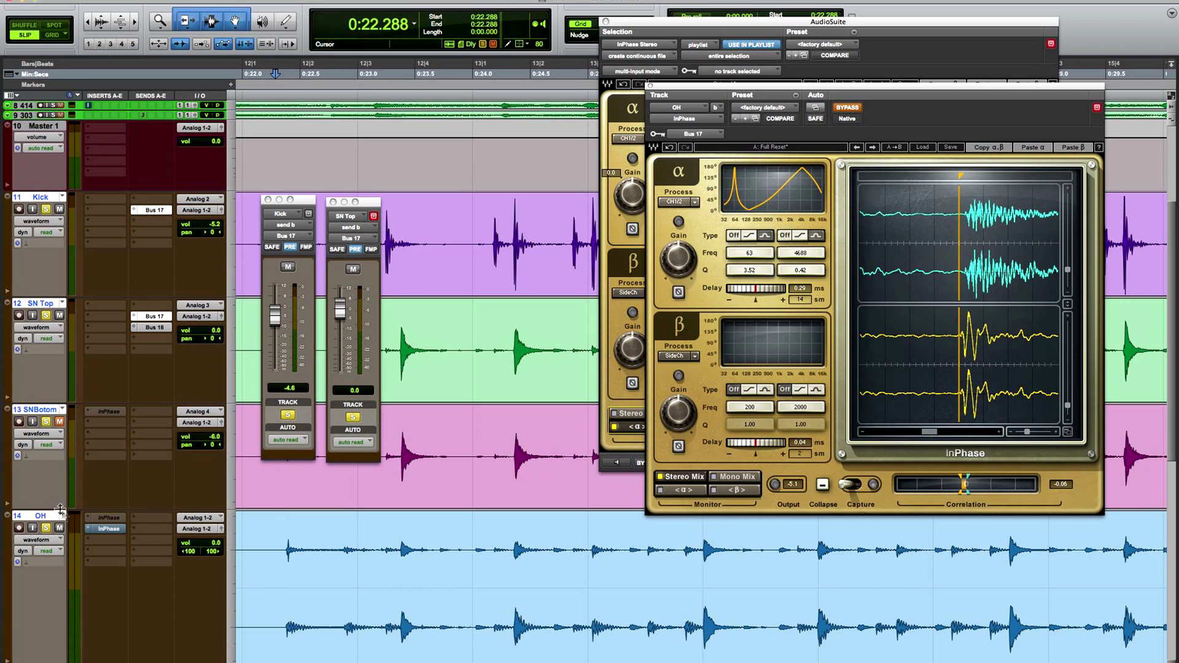
left_click(62, 517)
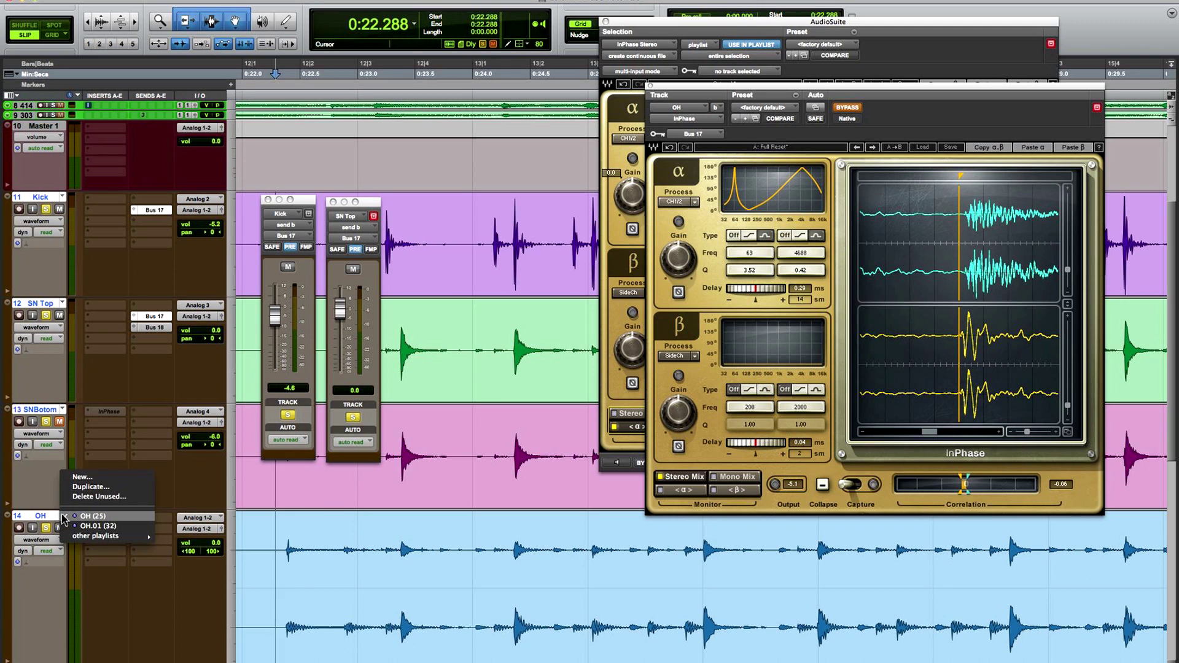
left_click(92, 526)
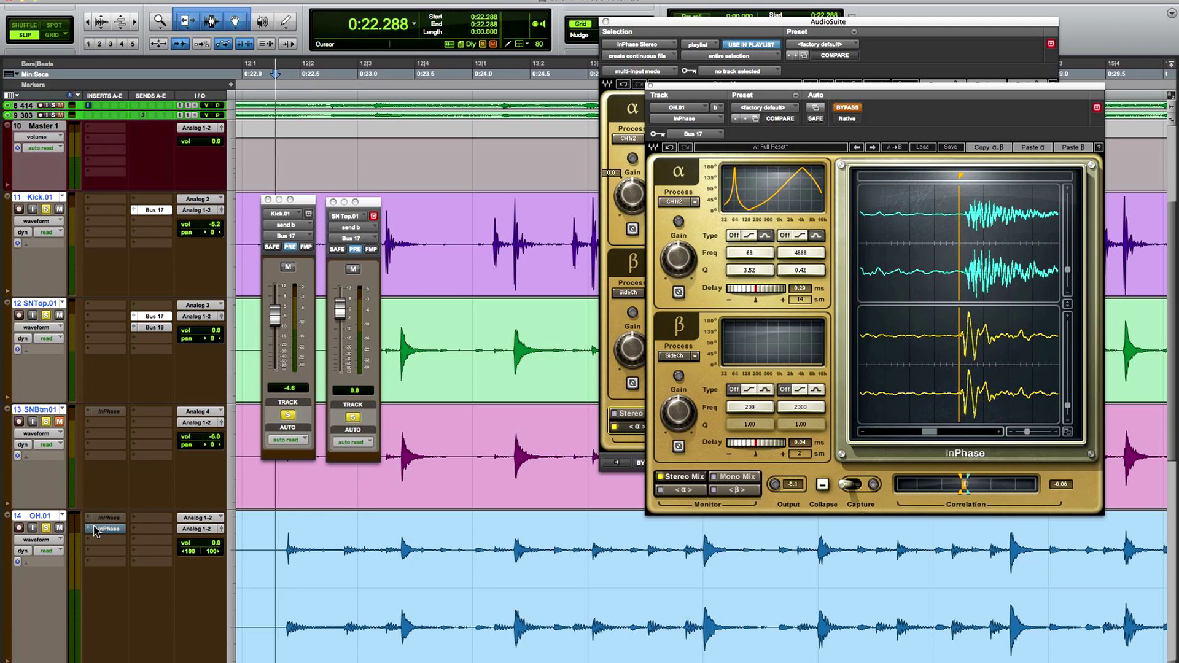
key("space")
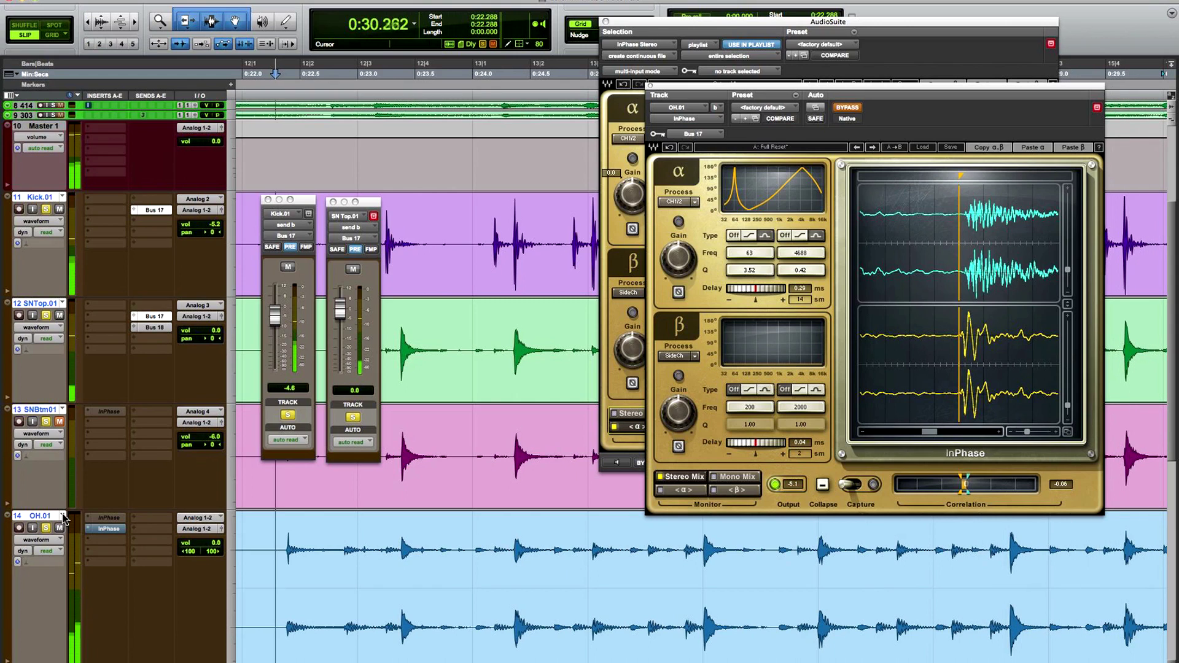
key("space")
- Switch the overheads to the OH playlist and the snare top to SN Top, and play the original drums for comparison
left_click(63, 516)
left_click(73, 506)
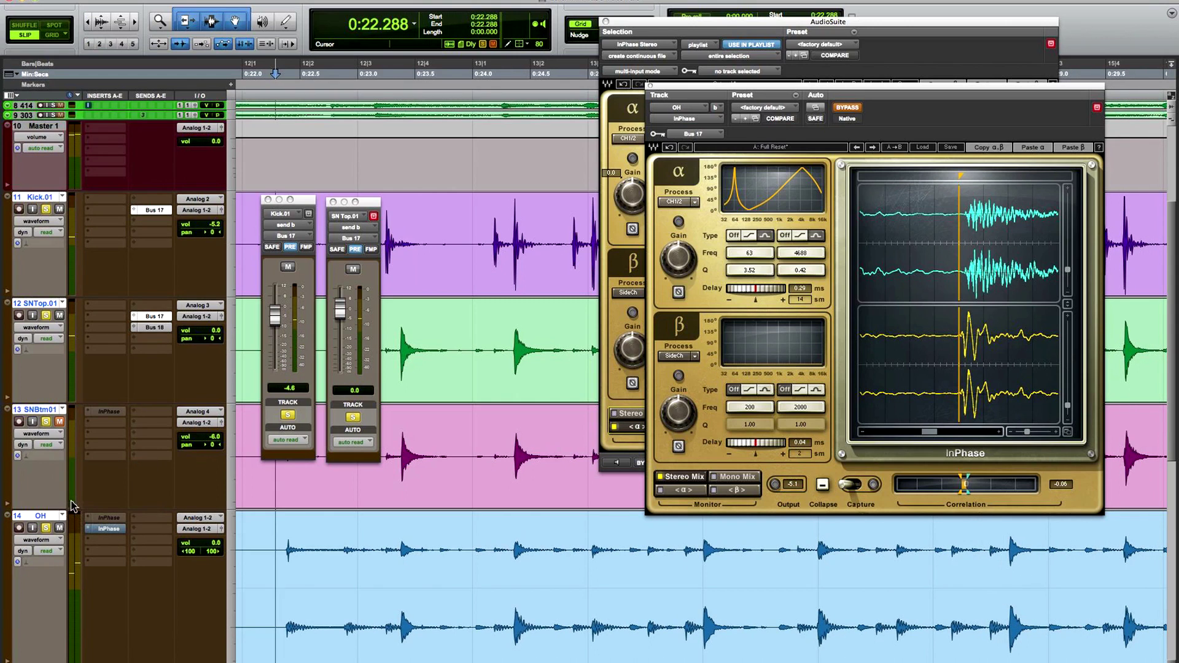
left_click(63, 303)
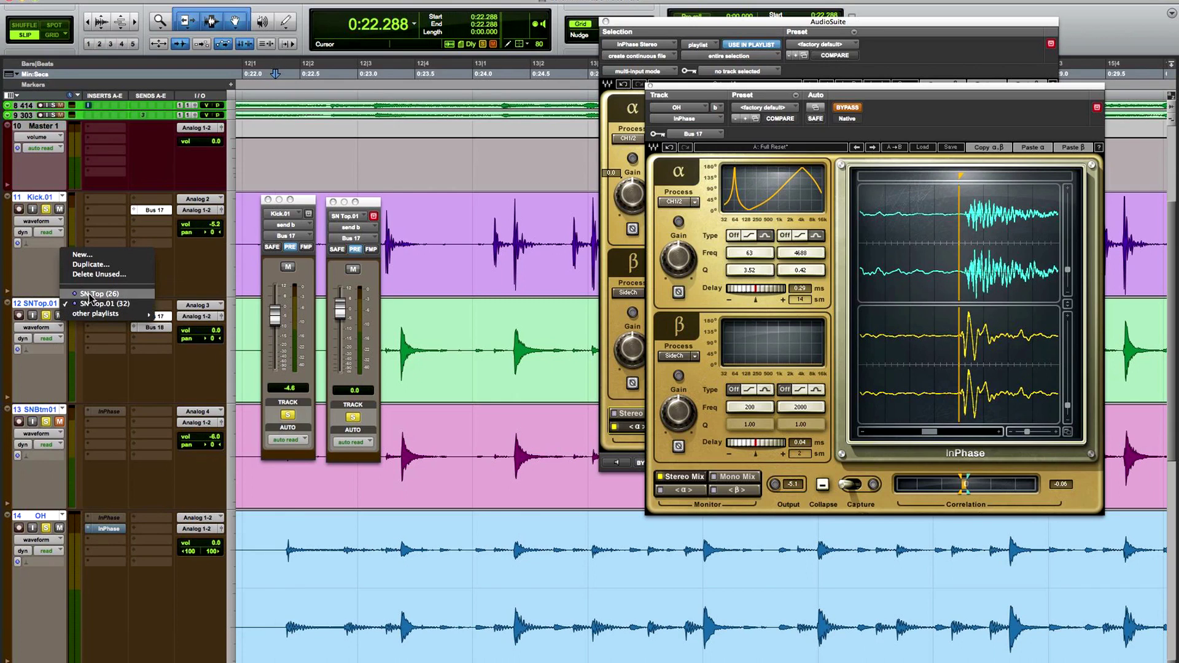
left_click(92, 294)
key("space")
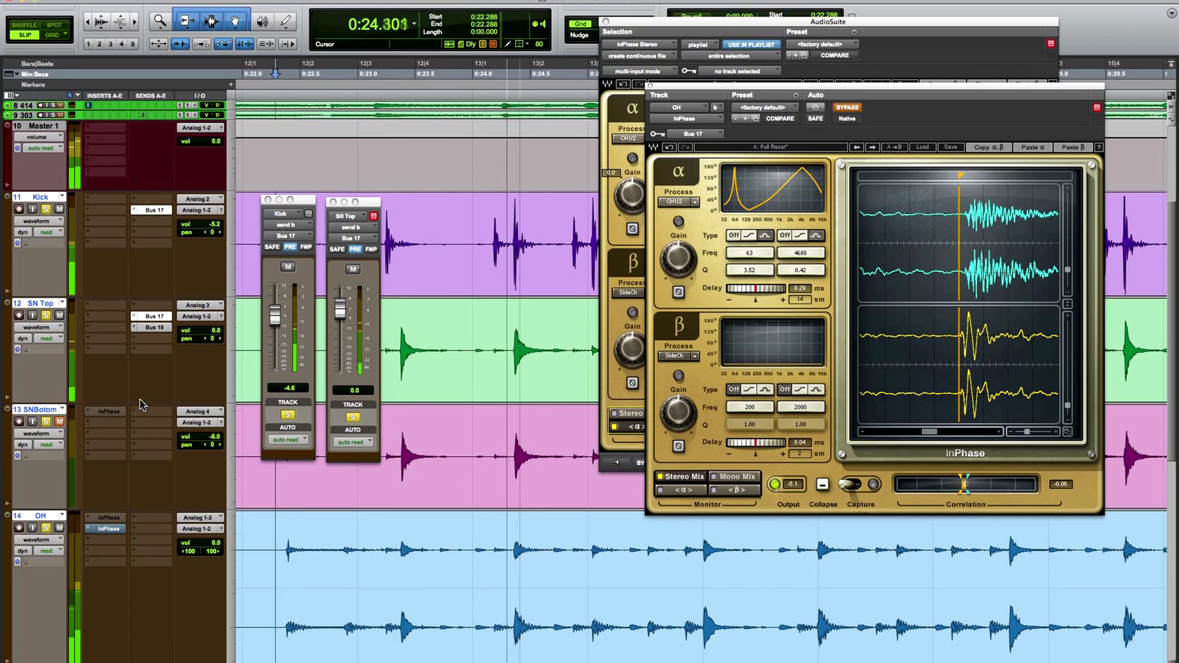
- Return the drum group to its phase-aligned playlists by choosing SN Top.01, and play the result for comparison
left_click(63, 304)
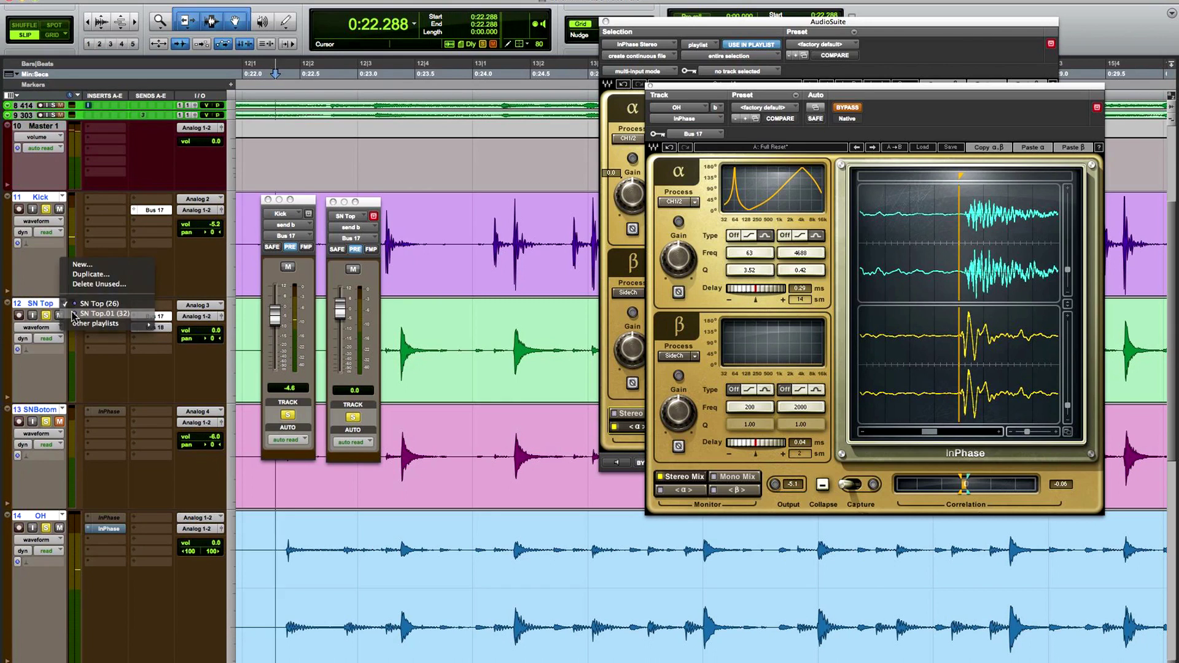
left_click(72, 316)
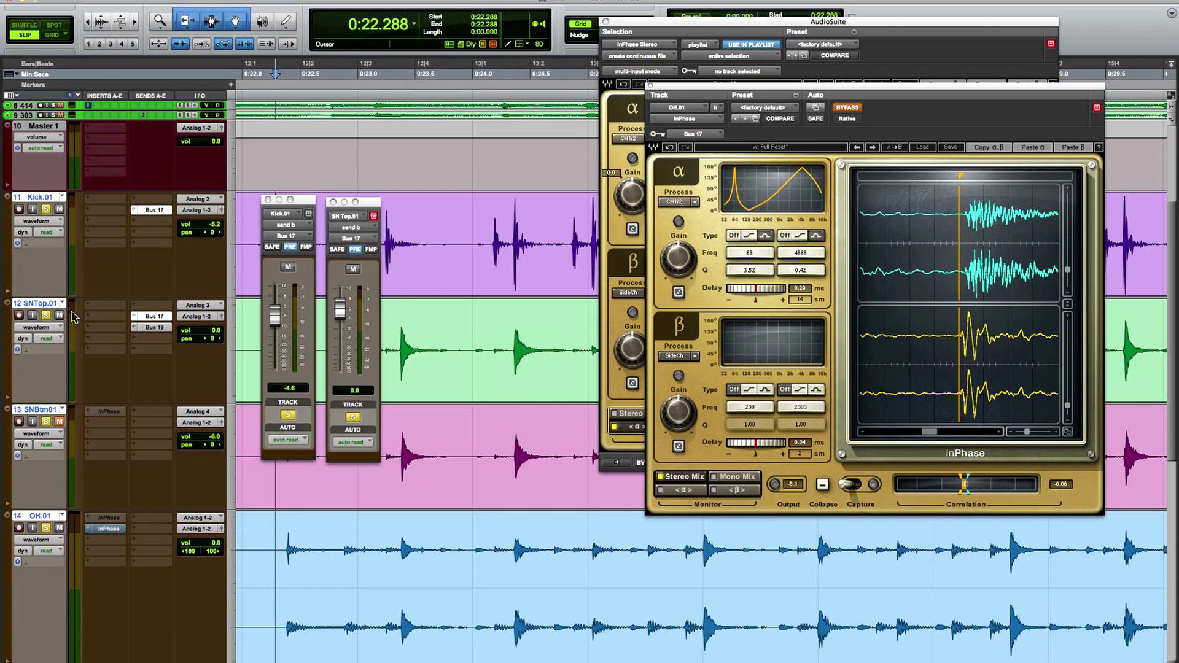
key("space")
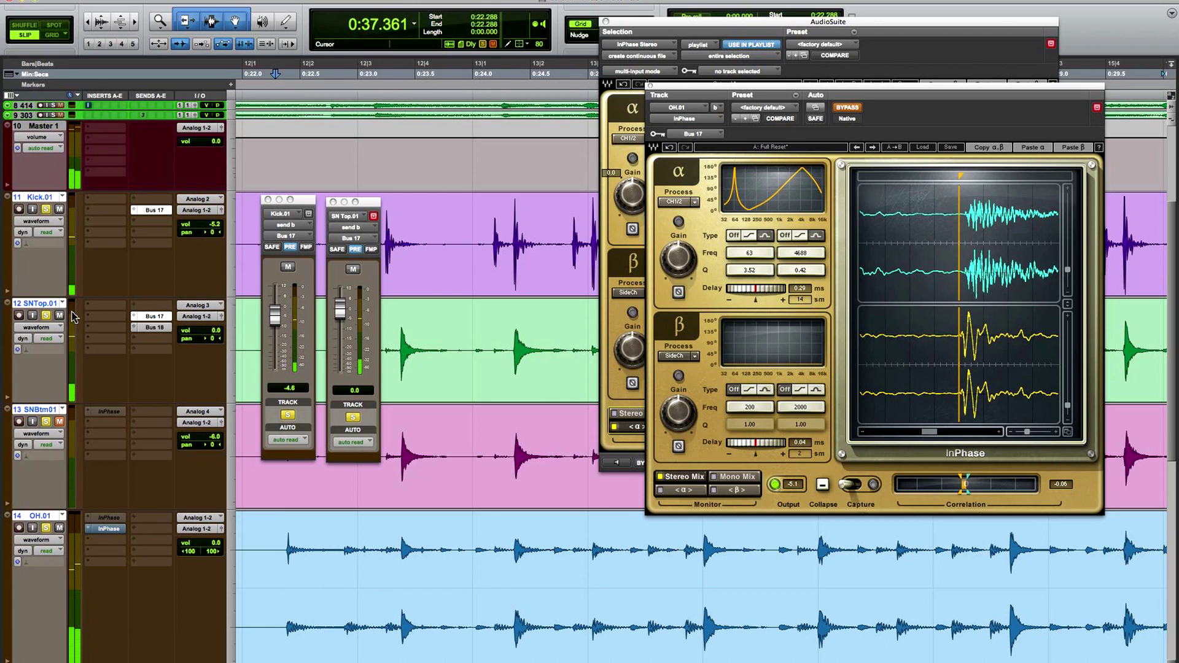
key("space")
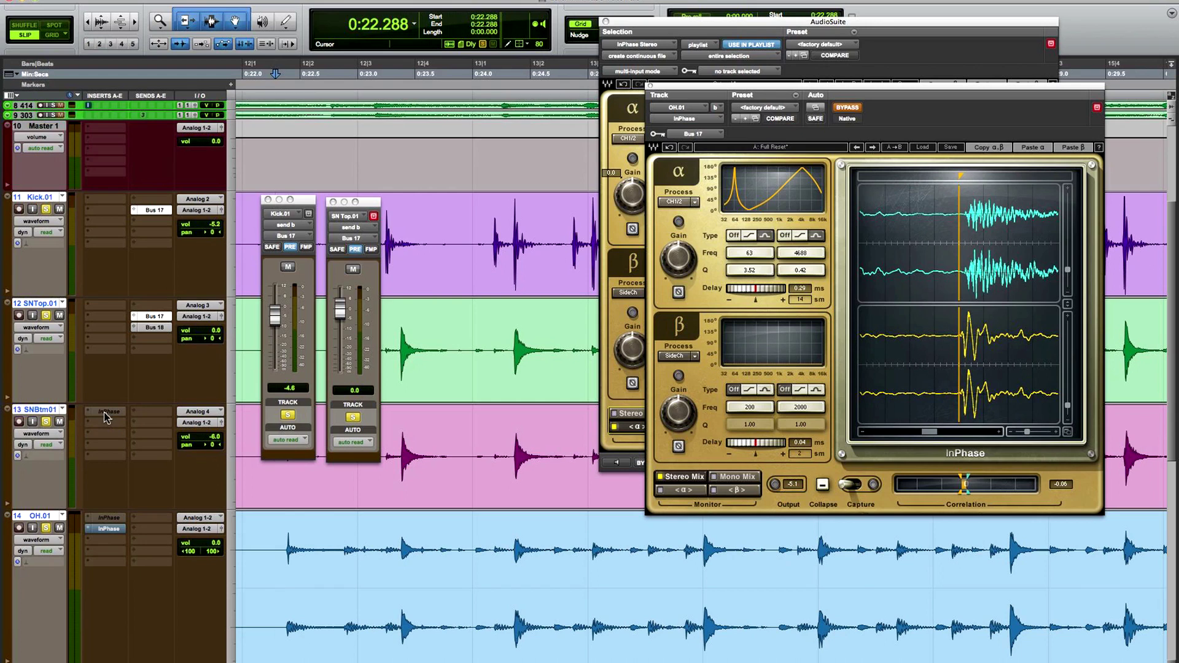
- Make the second InPhase insert on OH.01 inactive, activate the one on SNBtm01, and close the AudioSuite window
left_click(104, 529, "ctrl+super")
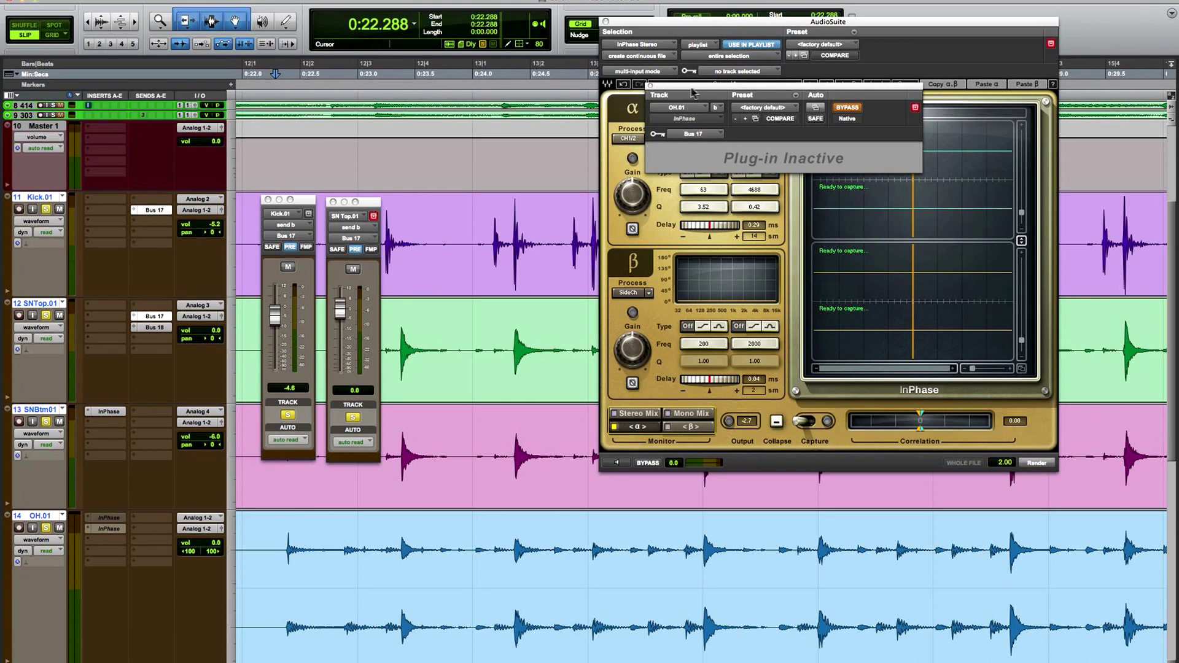
left_click_drag(693, 92, 441, 324)
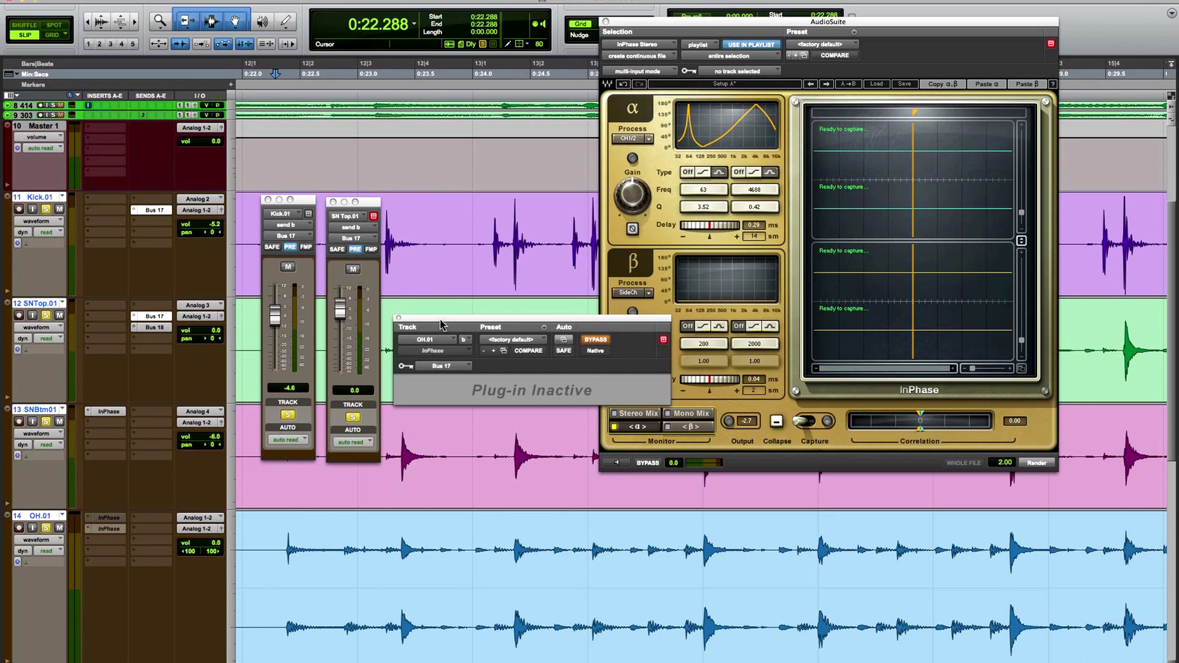
left_click(605, 22)
- Open InPhase on SNBtm01 and the SNTop.01 Bus 18 send, close the Kick.01 send window, and arrange the windows side by side
left_click(121, 410)
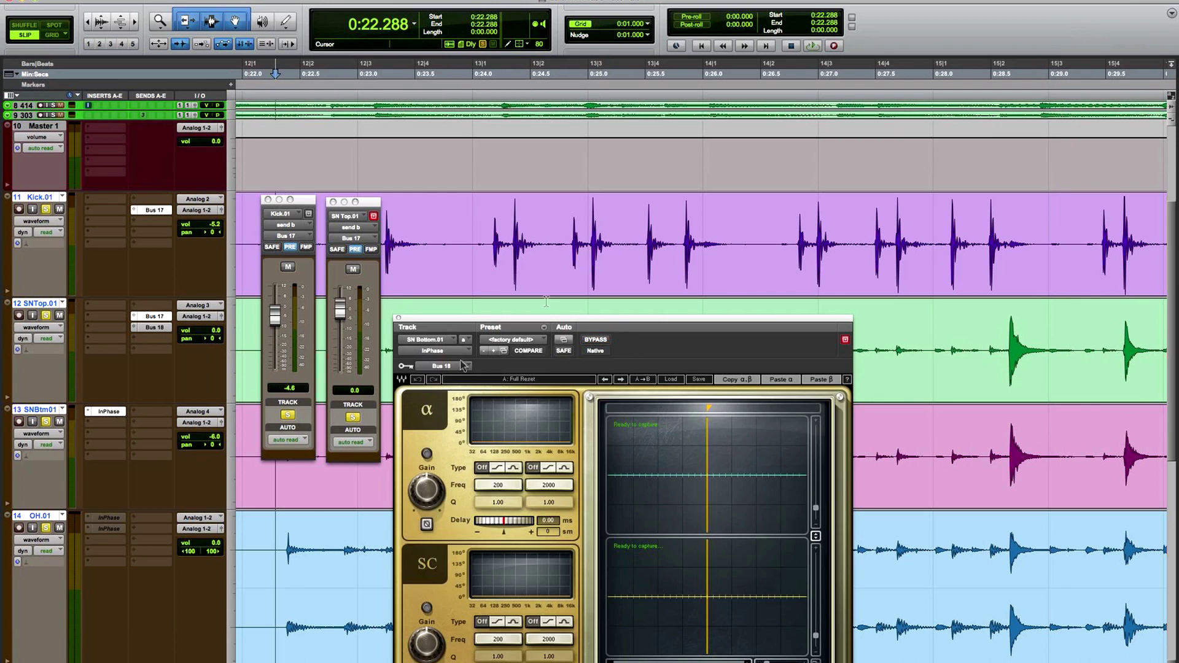
left_click_drag(588, 321, 605, 105)
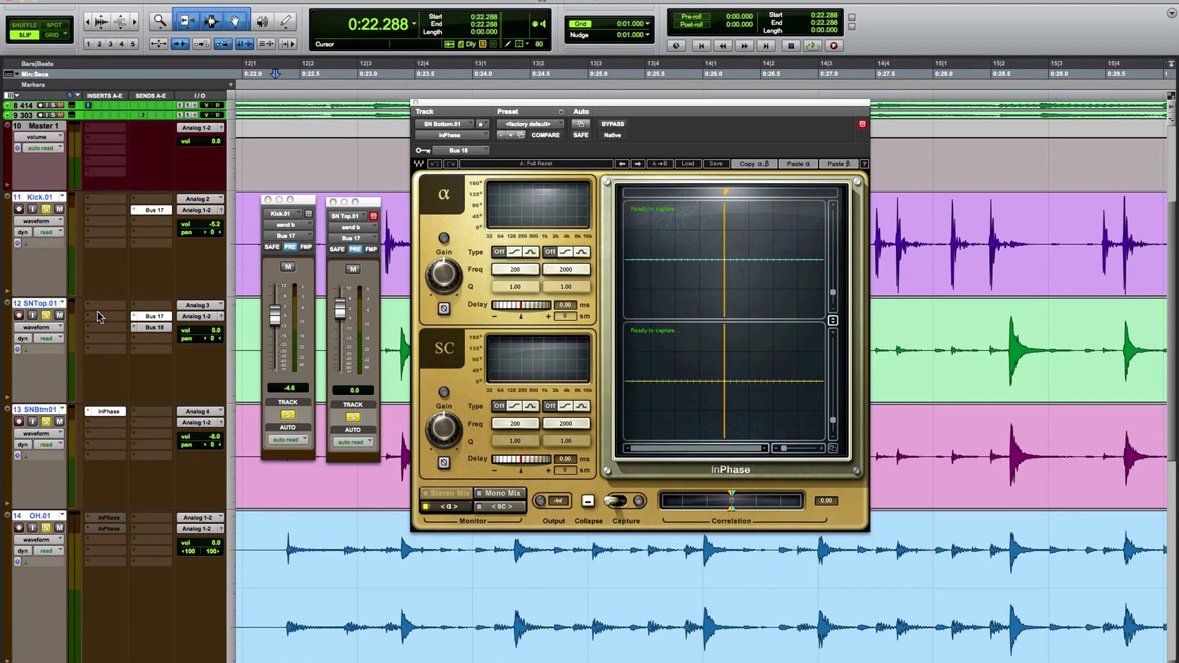
left_click(156, 328)
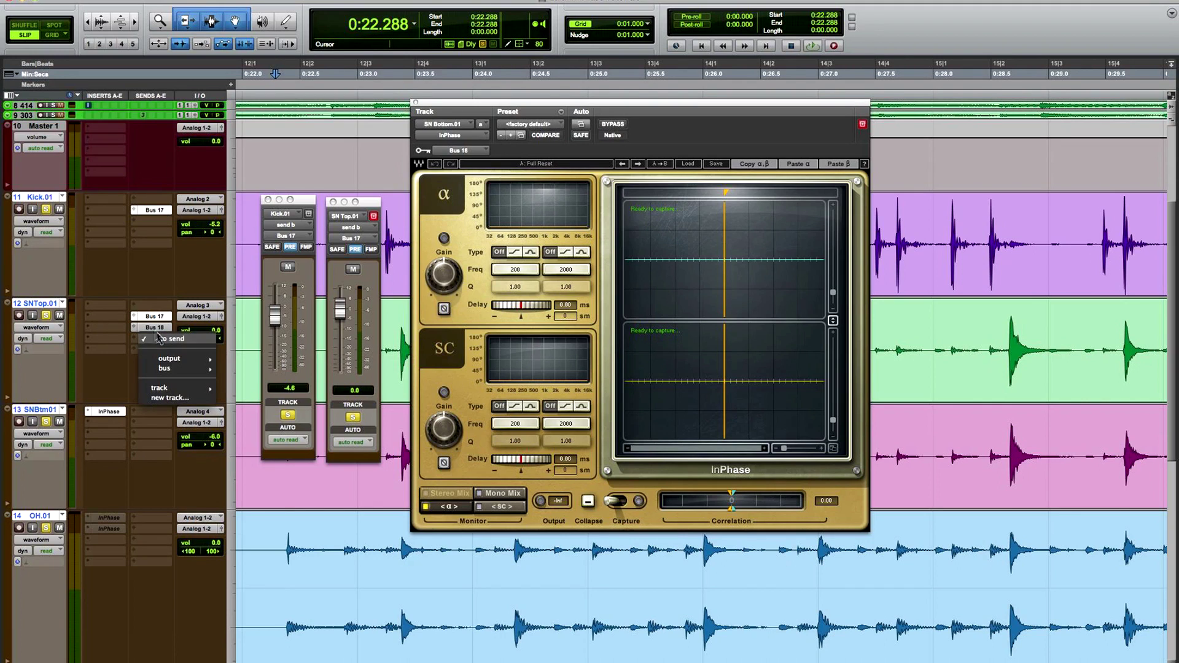
left_click(269, 201)
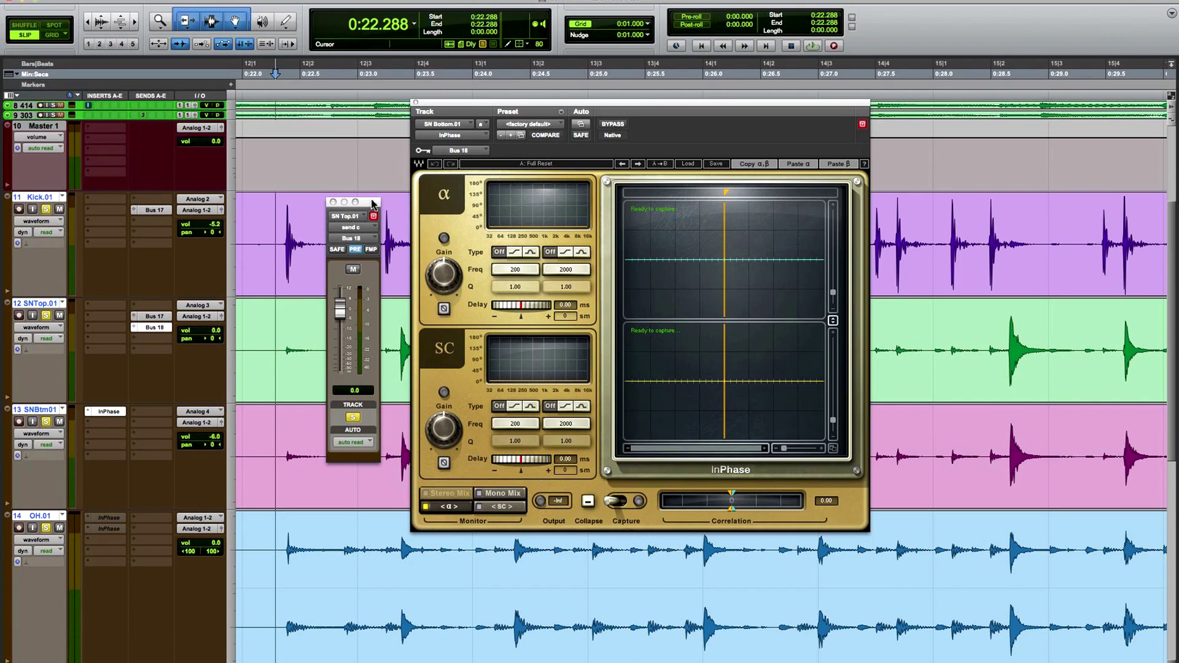
left_click_drag(373, 204, 291, 189)
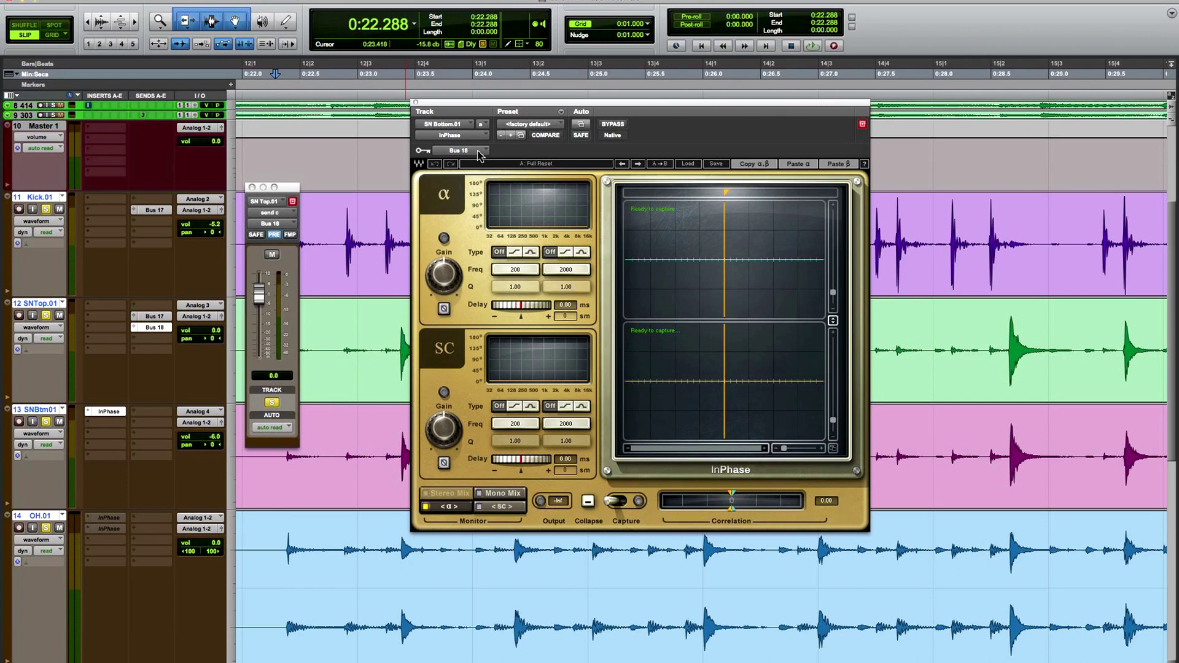
left_click_drag(551, 105, 534, 105)
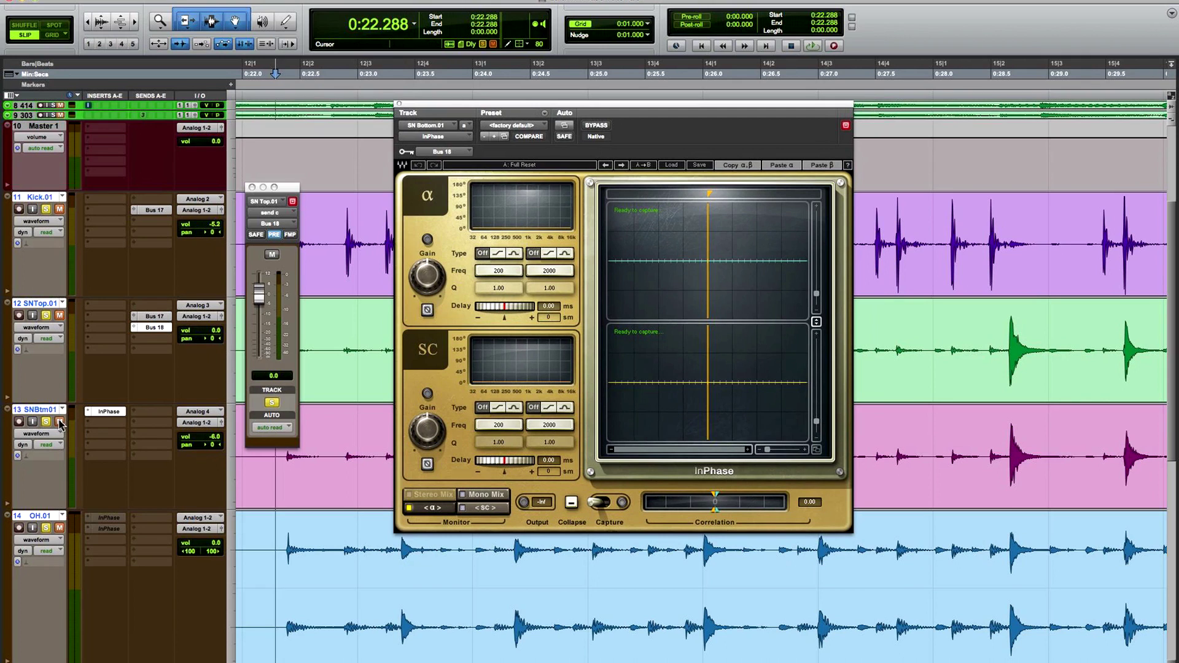
- Play the snares through the SNBtm01 InPhase, auditioning the SC monitor and ending on Mono Mix
key("space")
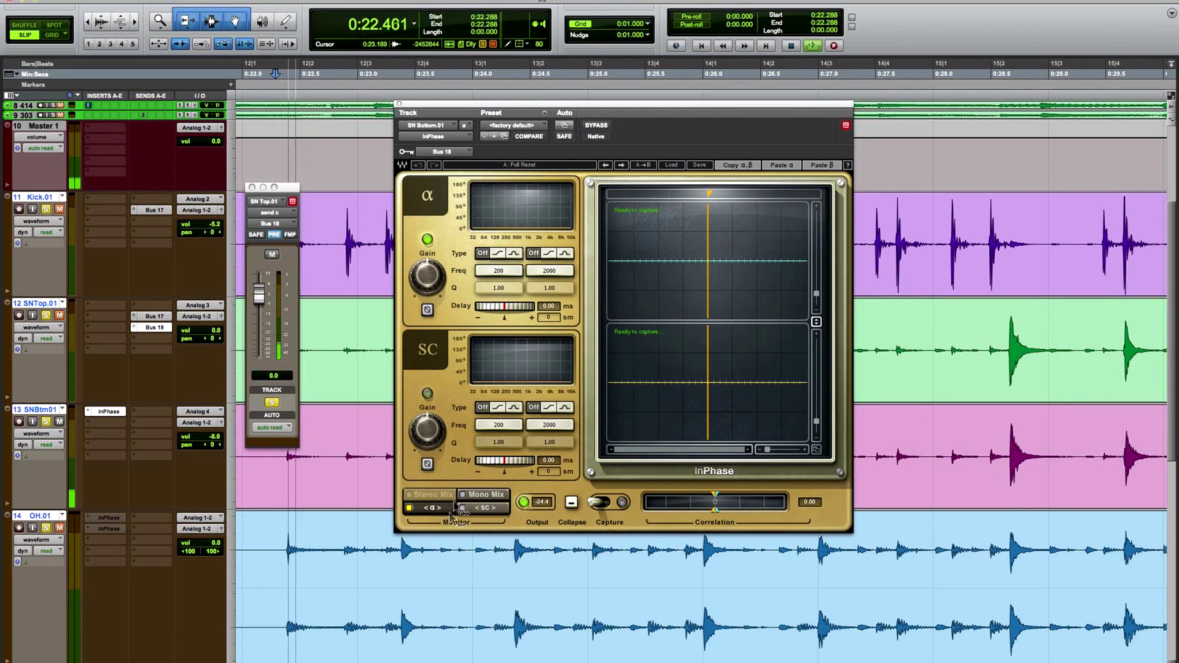
left_click(491, 509)
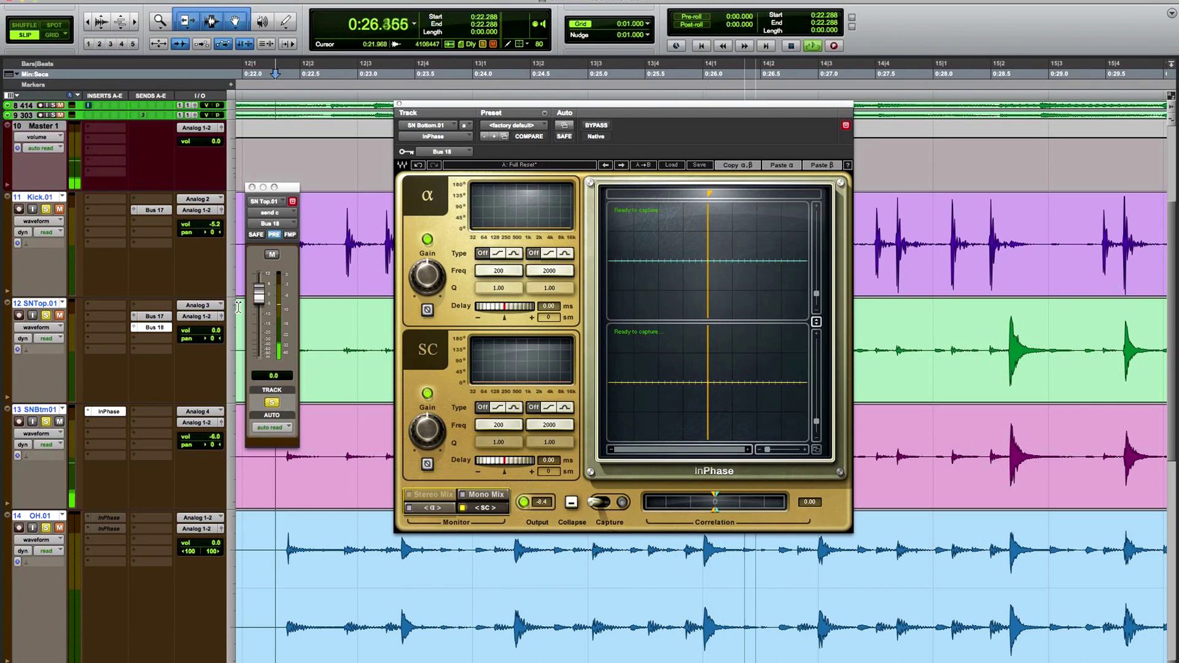
key("space")
left_click(484, 497)
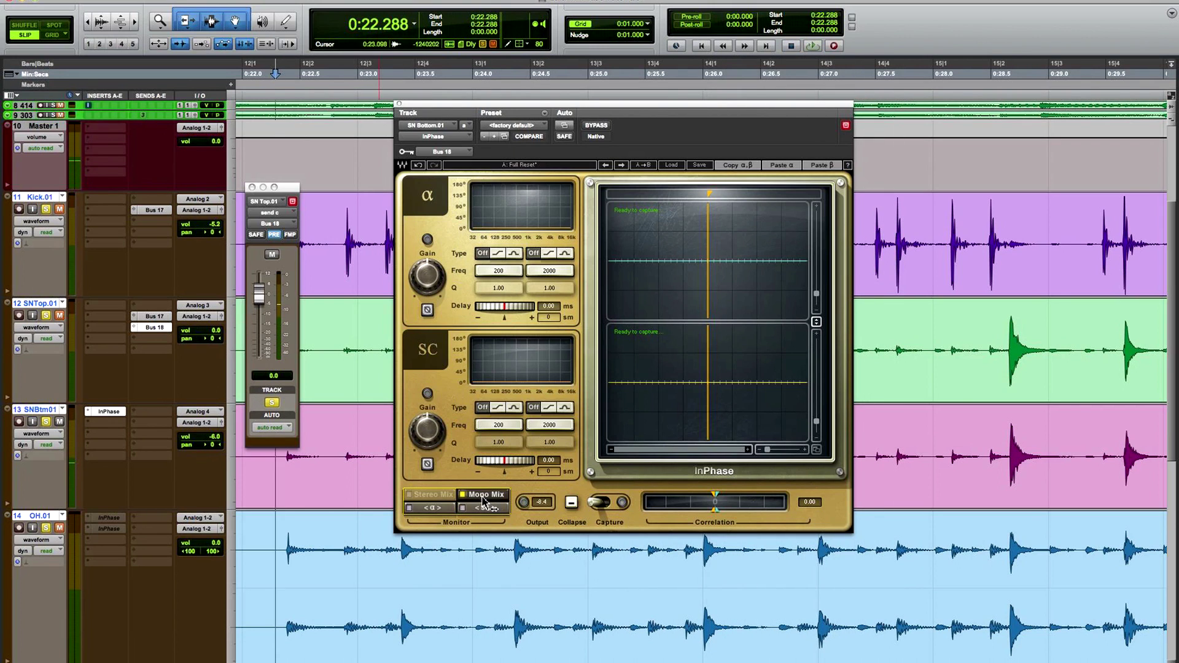
key("space")
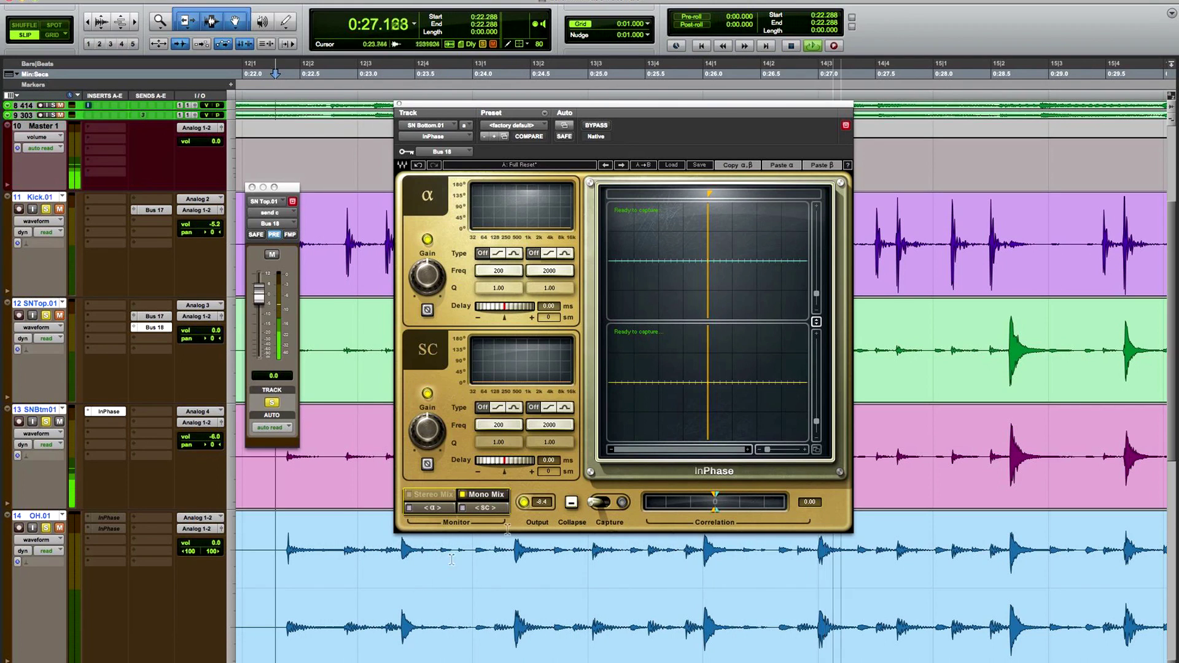
key("space")
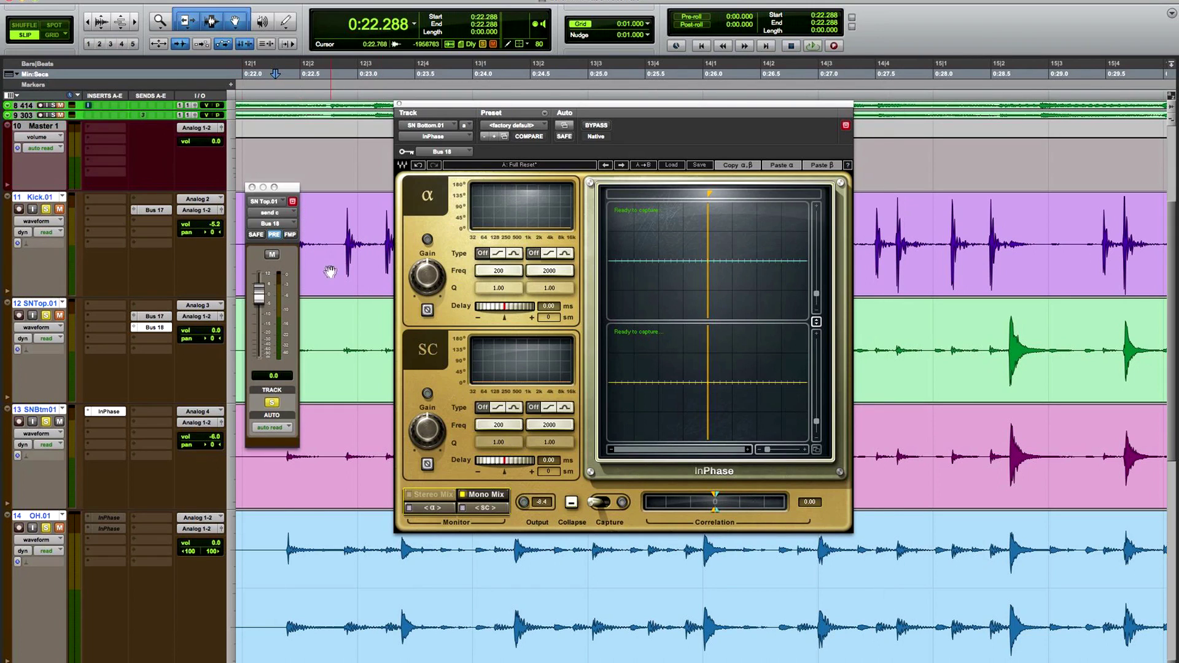
- Raise the SNTop.01 send to Bus 18 to about +8 dB while playing the Mono Mix
left_click_drag(259, 297, 259, 288)
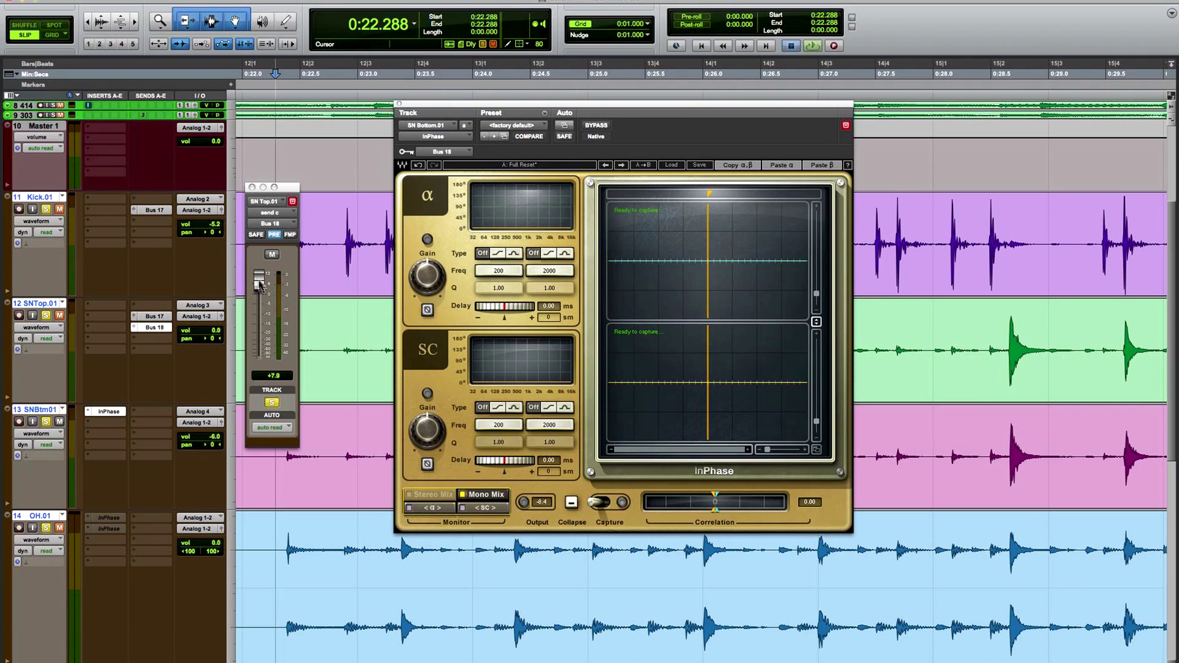
key("space")
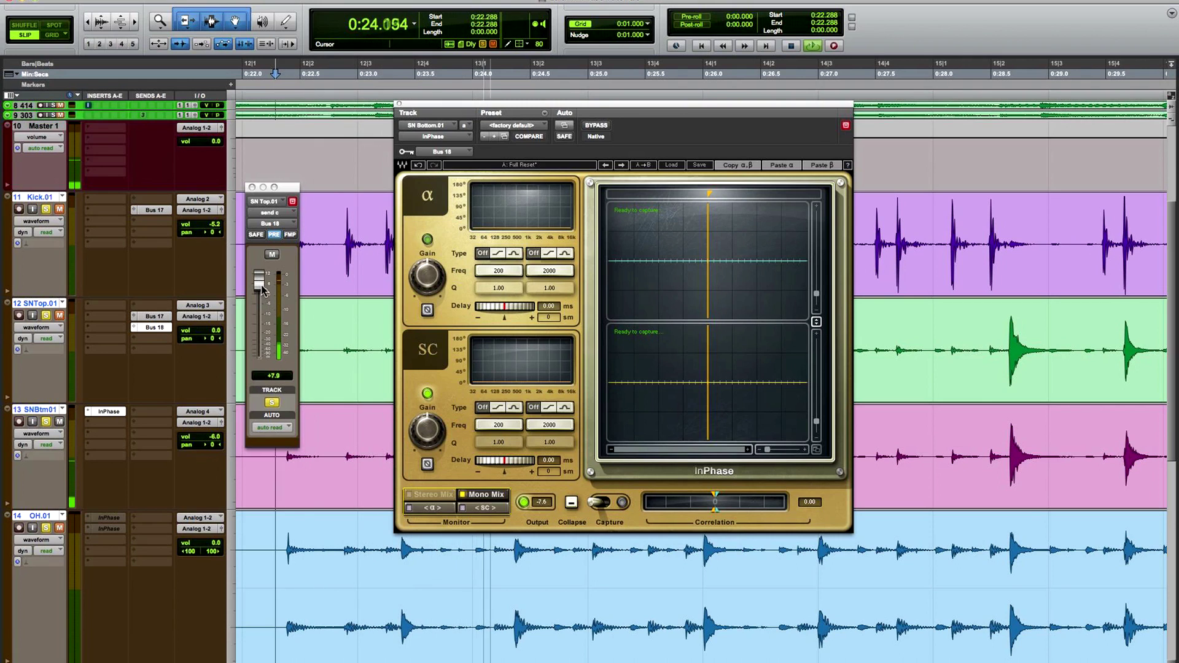
left_click_drag(261, 292, 263, 289)
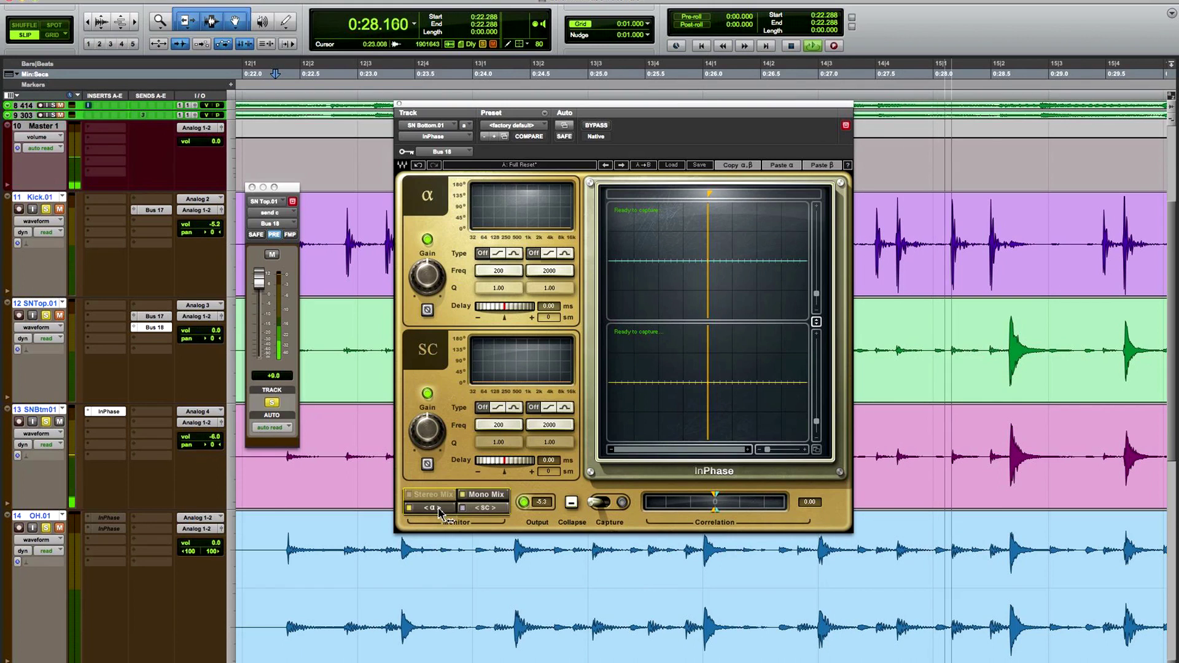
- Audition the side-chain signal alone, return the InPhase monitor to Mono Mix, and stop playback
left_click(481, 510)
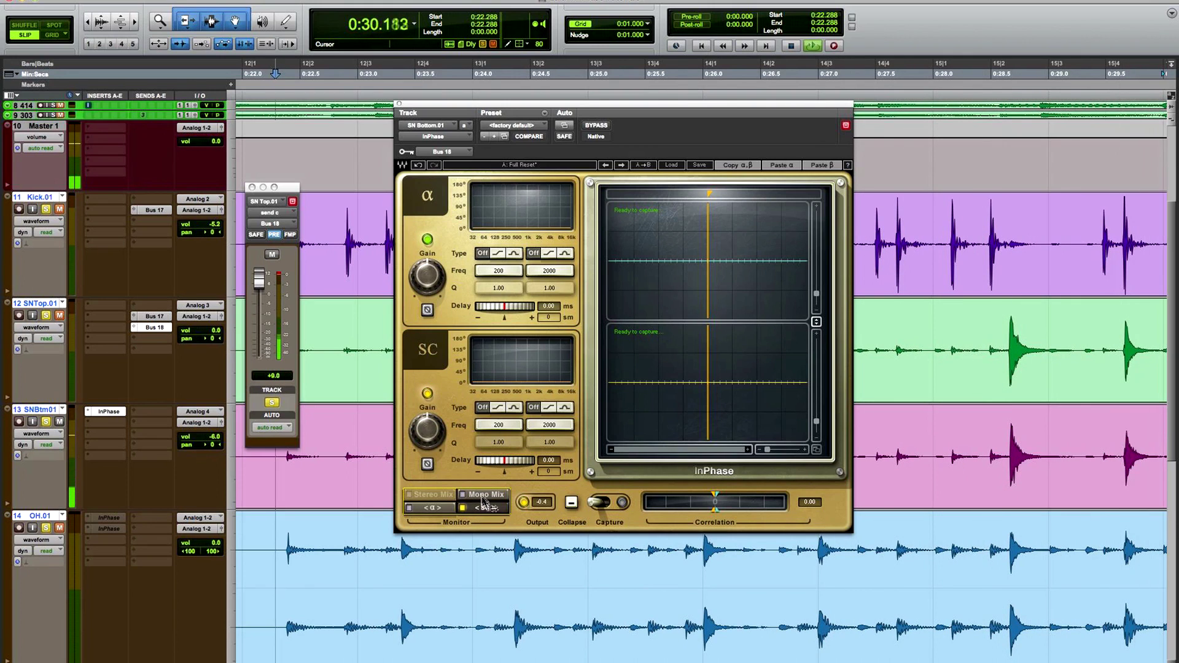
left_click(481, 510)
key("space")
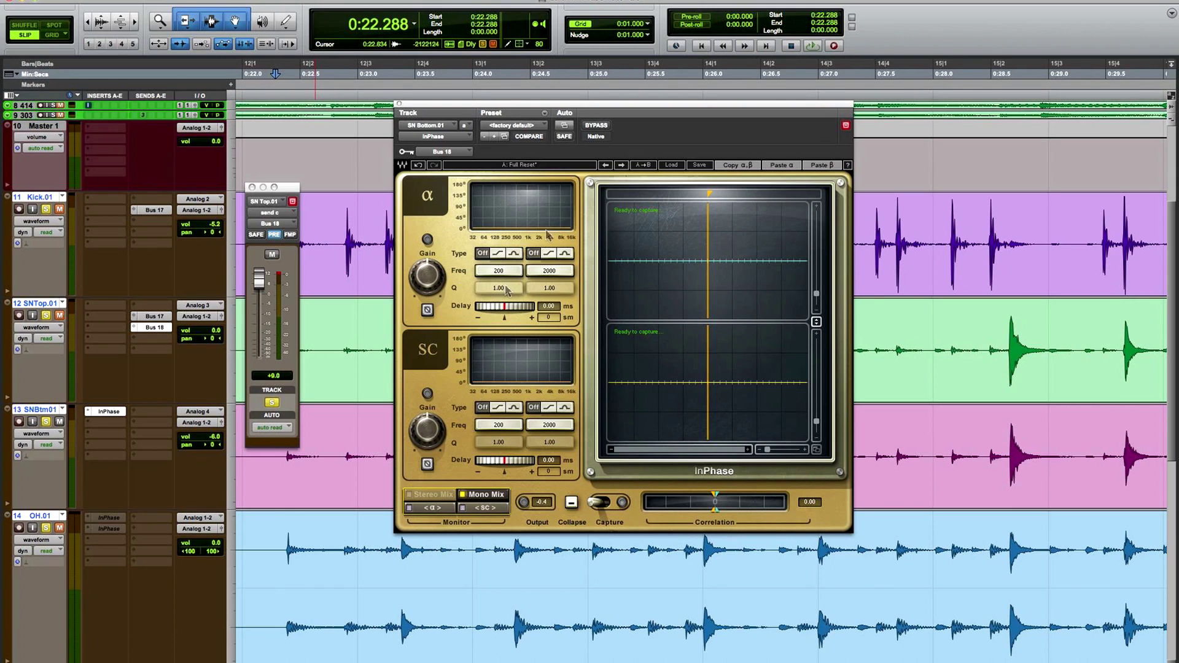
- Arm Capture in InPhase and play the snares to record both the α and SC waveforms
left_click(603, 503)
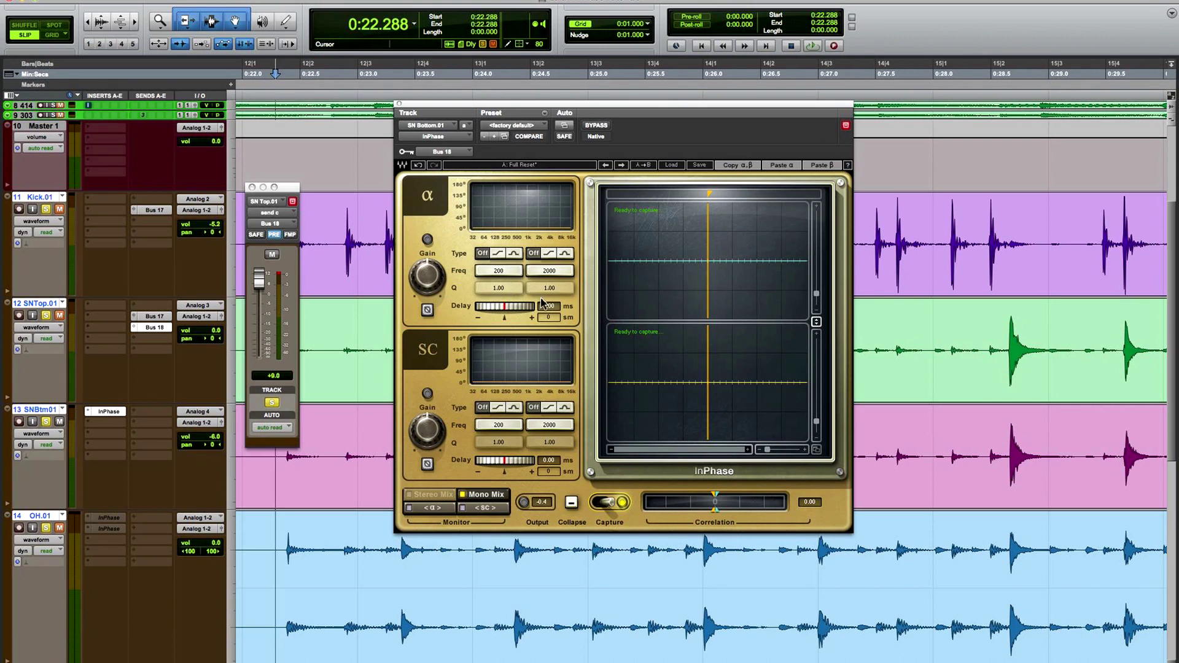
key("space")
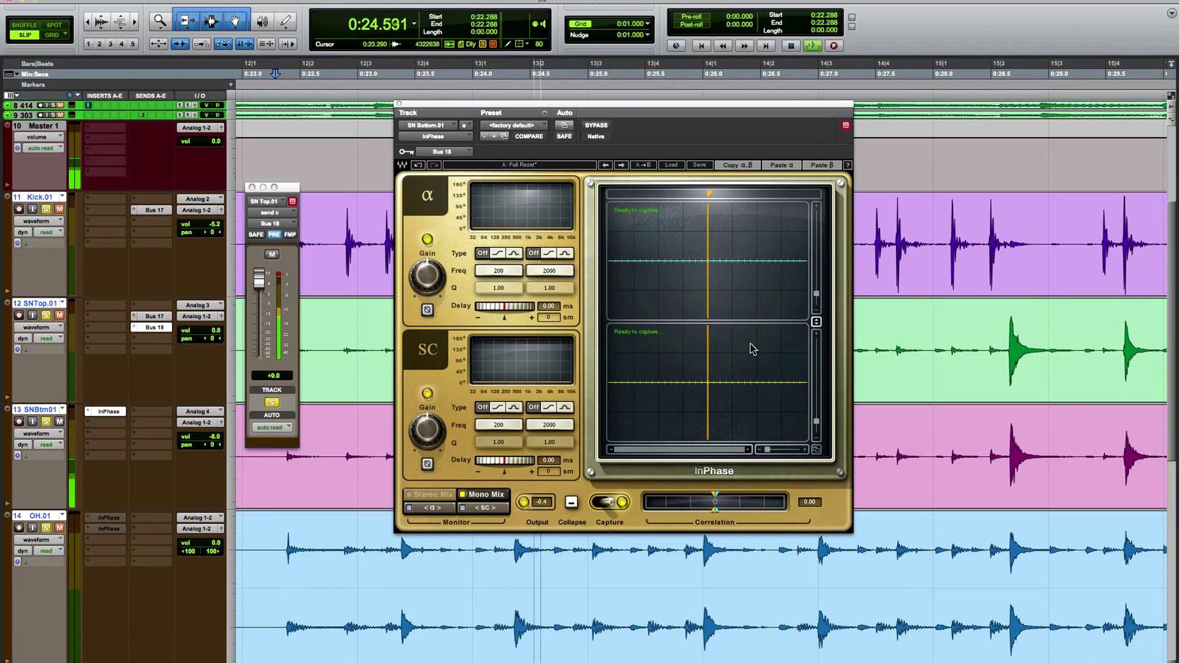
key("space")
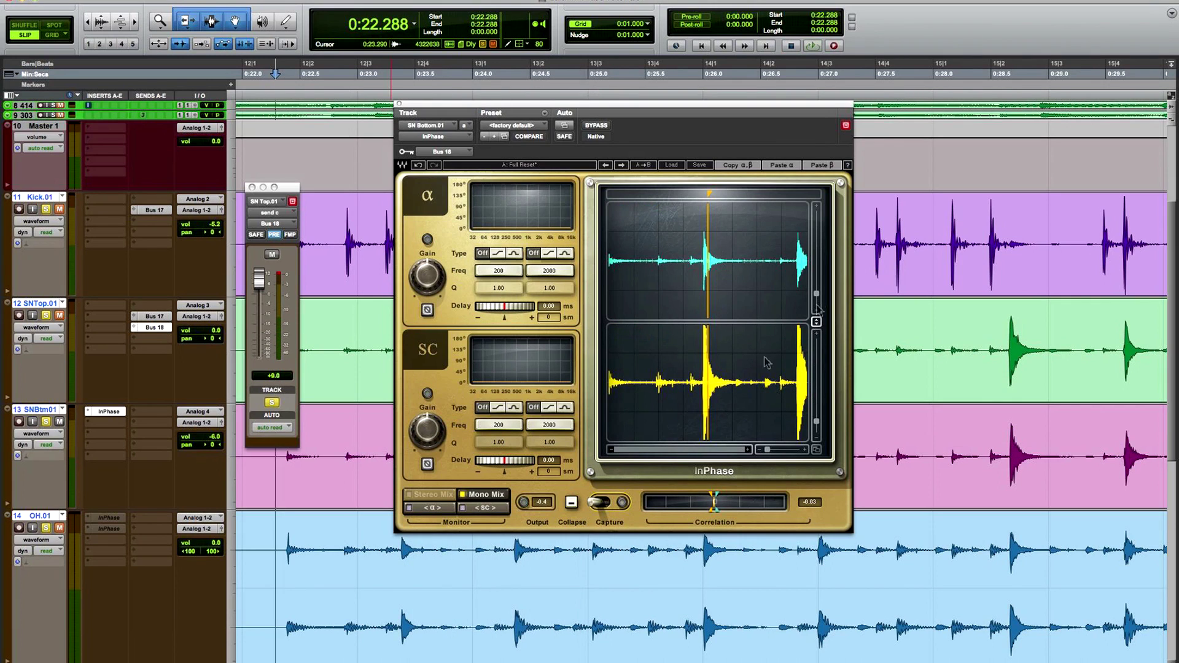
- Examine a snare hit in the captured α and SC waveforms, comparing its onset and following peaks at matching heights with the marker
left_click(770, 453)
left_click_drag(768, 450, 775, 450)
left_click_drag(710, 196, 681, 196)
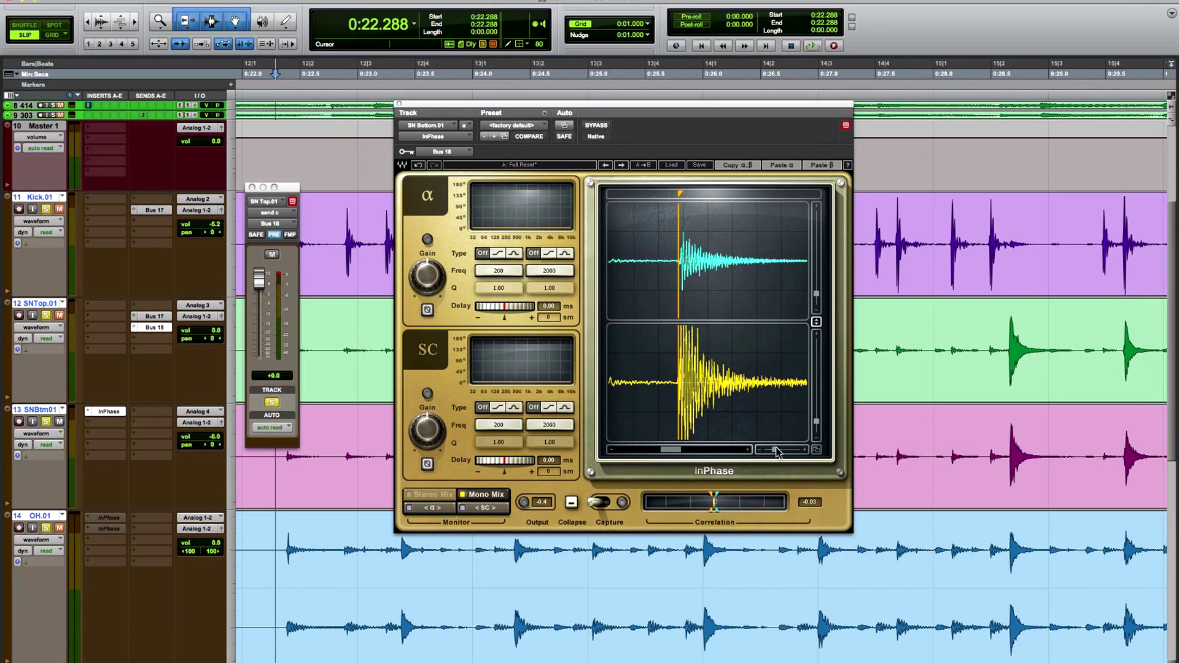
left_click_drag(775, 450, 788, 450)
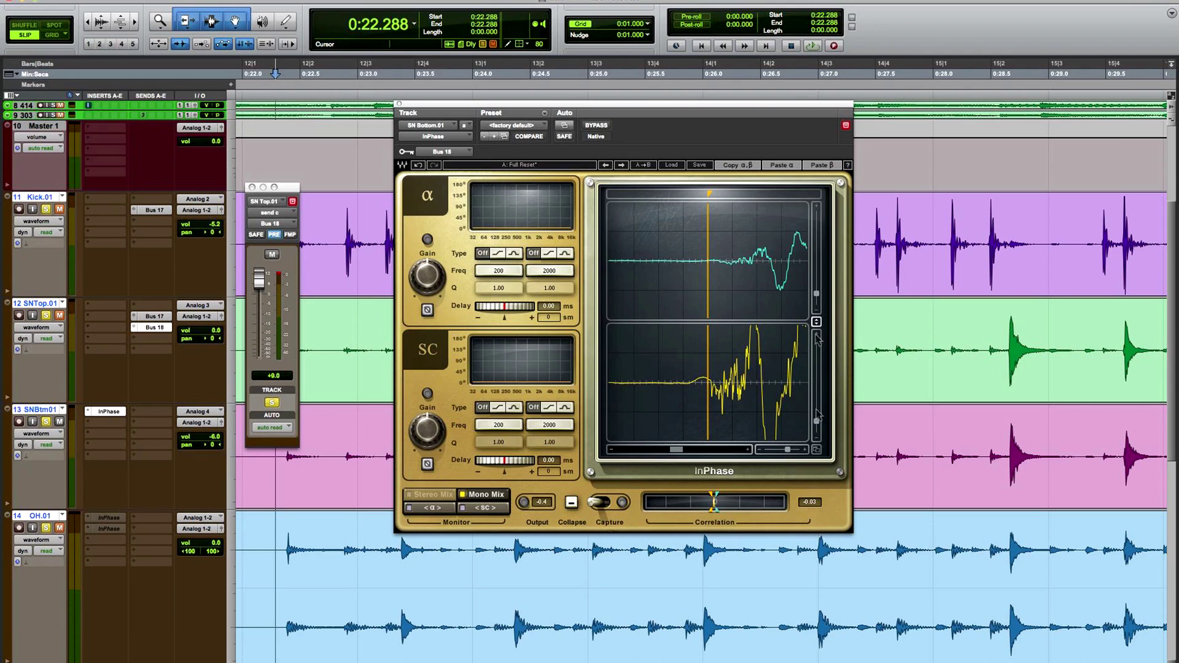
left_click_drag(817, 422, 818, 428)
left_click_drag(817, 292, 818, 291)
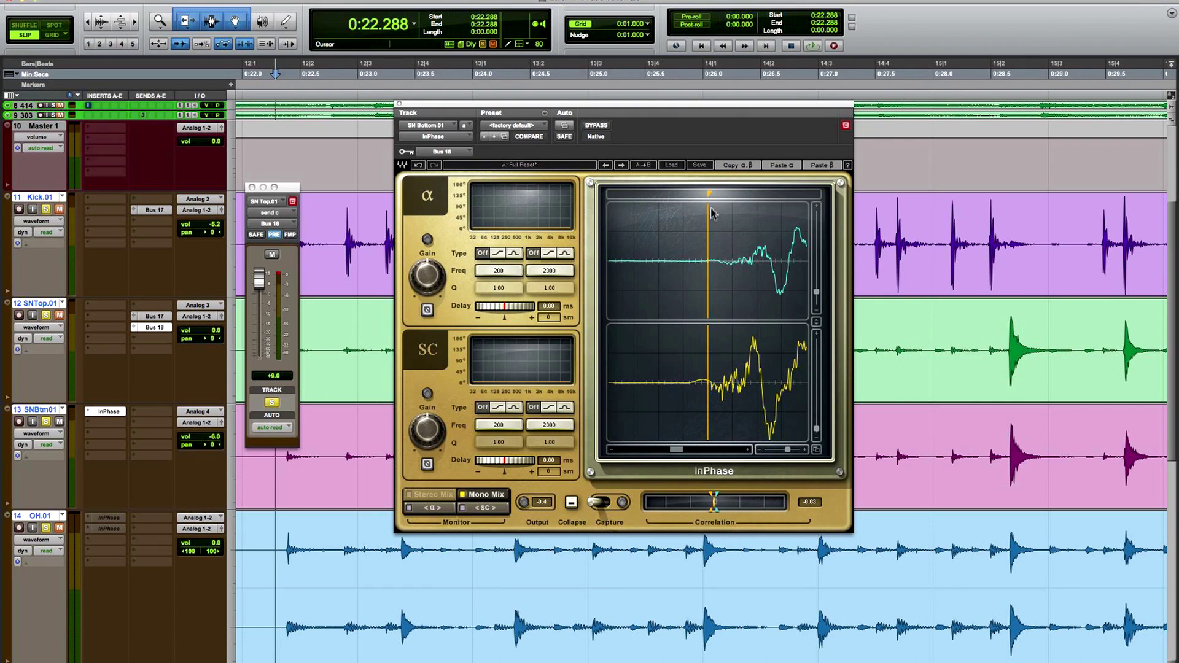
mouse_move(708, 193)
left_mouse_down()
mouse_move(807, 193)
mouse_move(761, 194)
left_mouse_up()
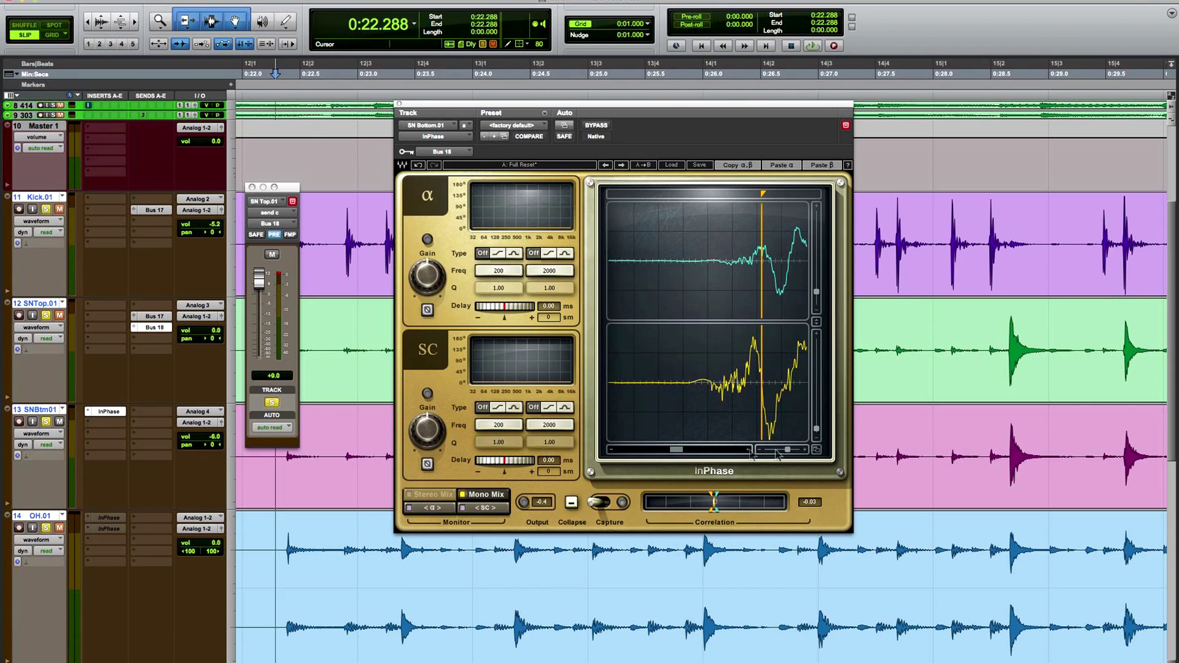
scroll(712, 319, "right", 3)
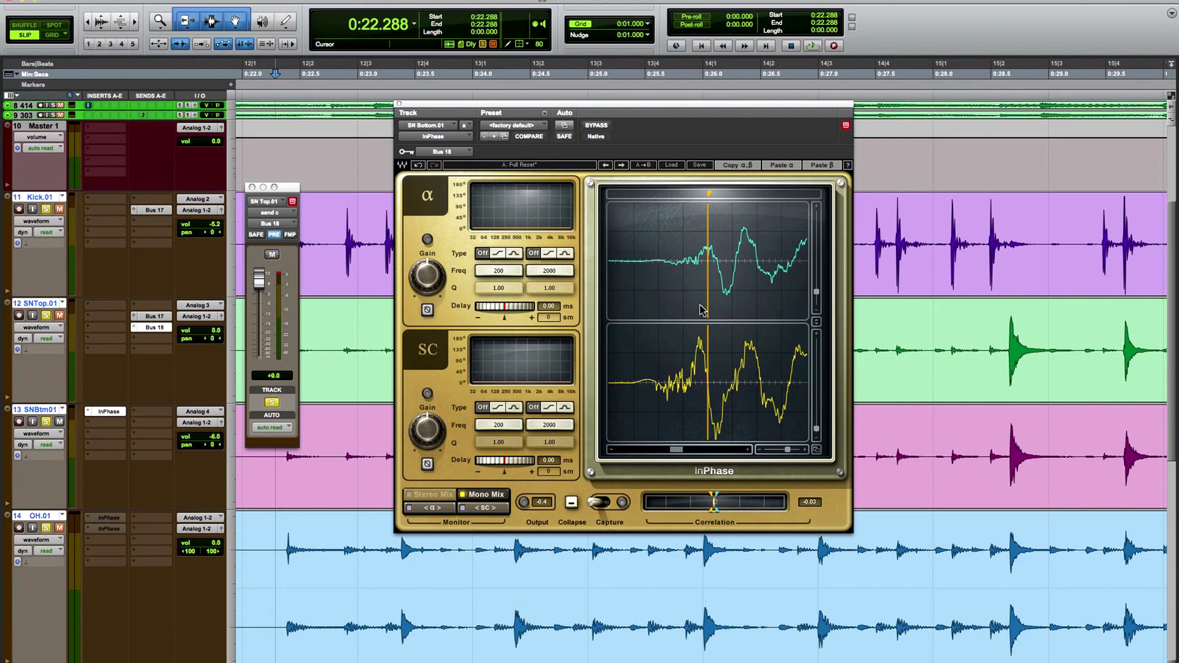
left_click_drag(709, 196, 732, 195)
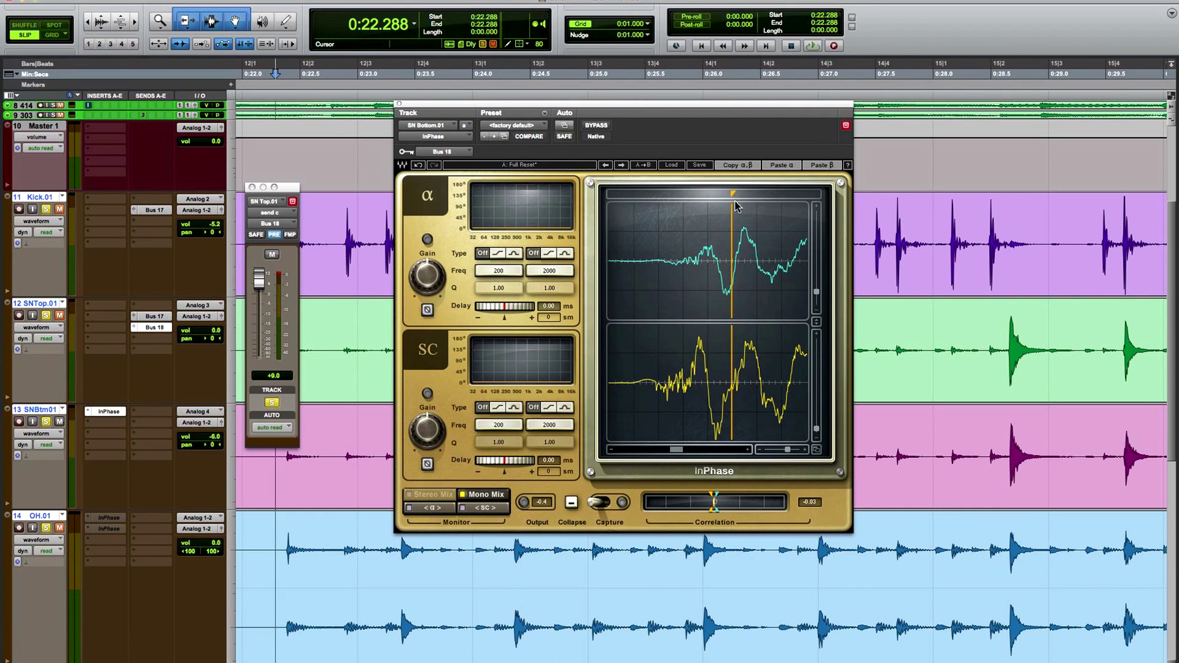
mouse_move(732, 195)
left_mouse_down()
mouse_move(801, 195)
mouse_move(777, 196)
mouse_move(789, 195)
left_mouse_up()
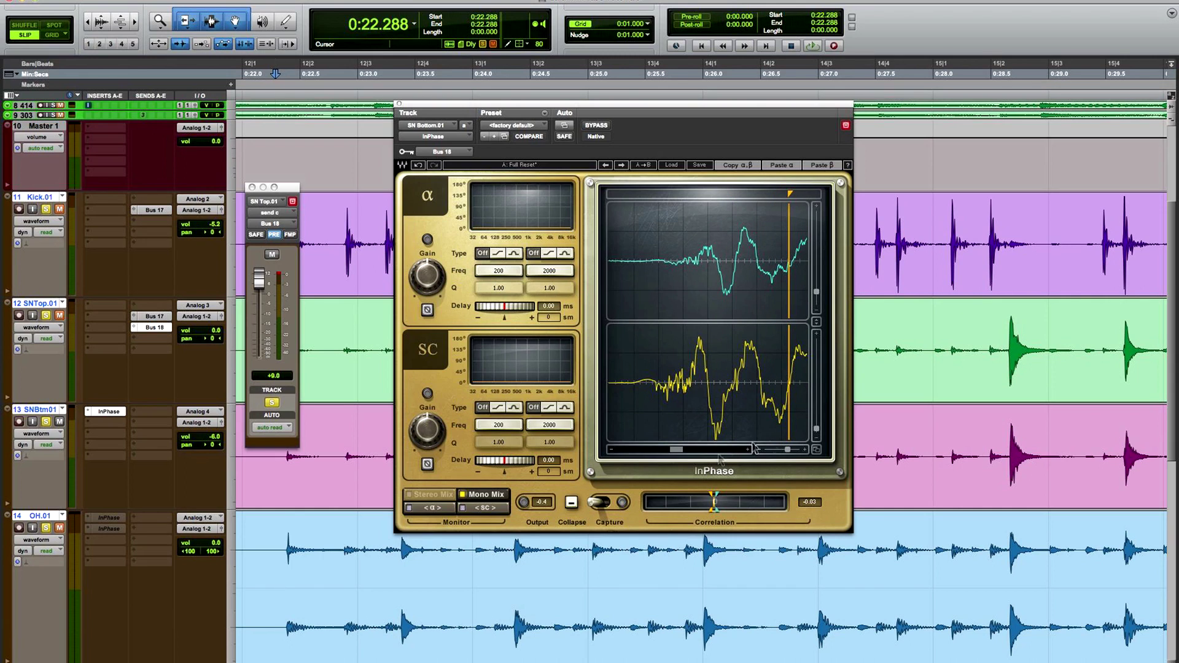
- Shift the α waveform earlier against the SC waveform to a delay of -0.20 ms (-10 samples)
left_click_drag(790, 195, 709, 196)
left_click_drag(790, 450, 790, 455)
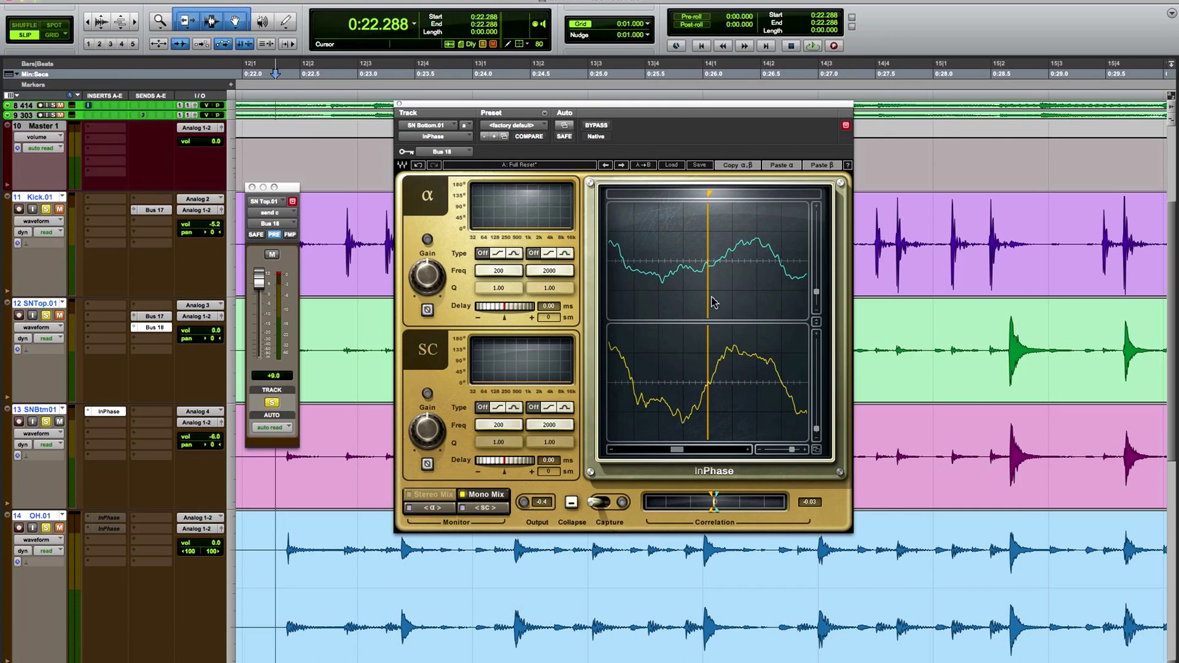
left_click(500, 166)
left_click_drag(752, 284, 739, 284)
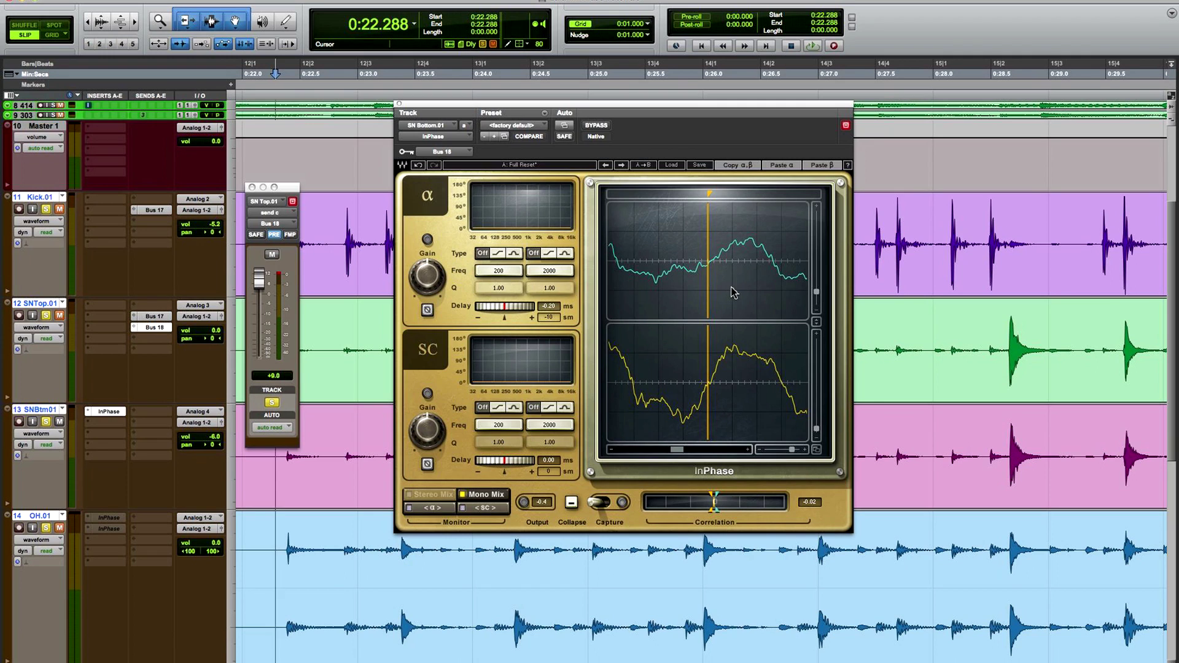
- Play the snares while comparing InPhase setups A and B, ending on the delayed setup A
key("space")
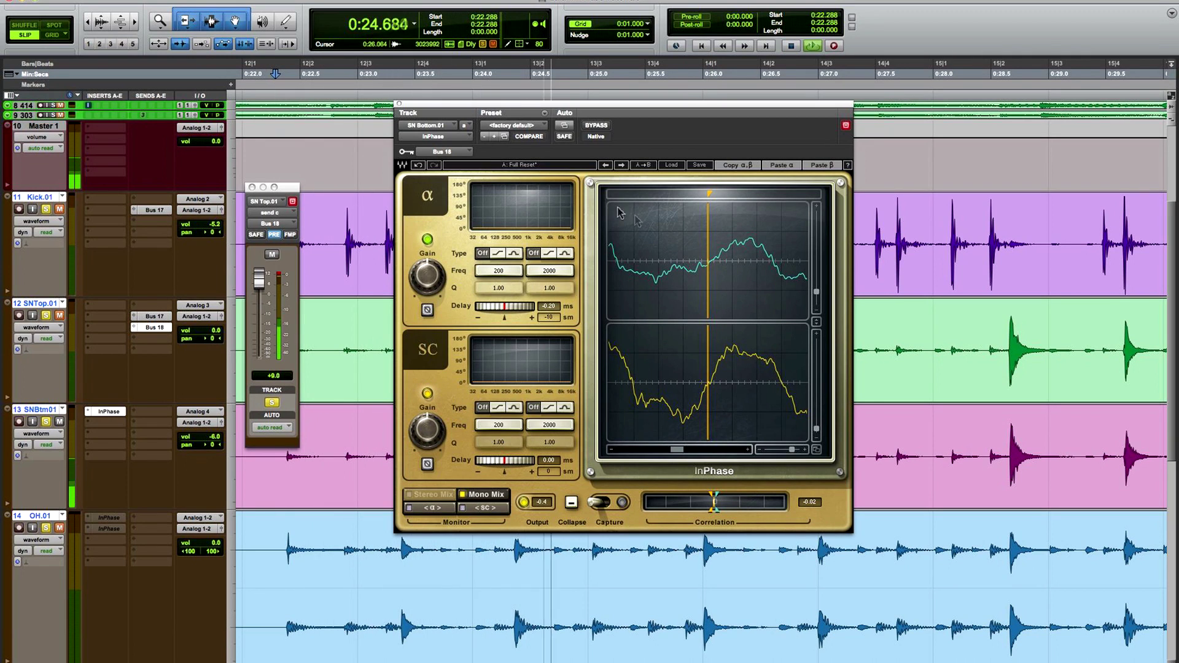
left_click(550, 167)
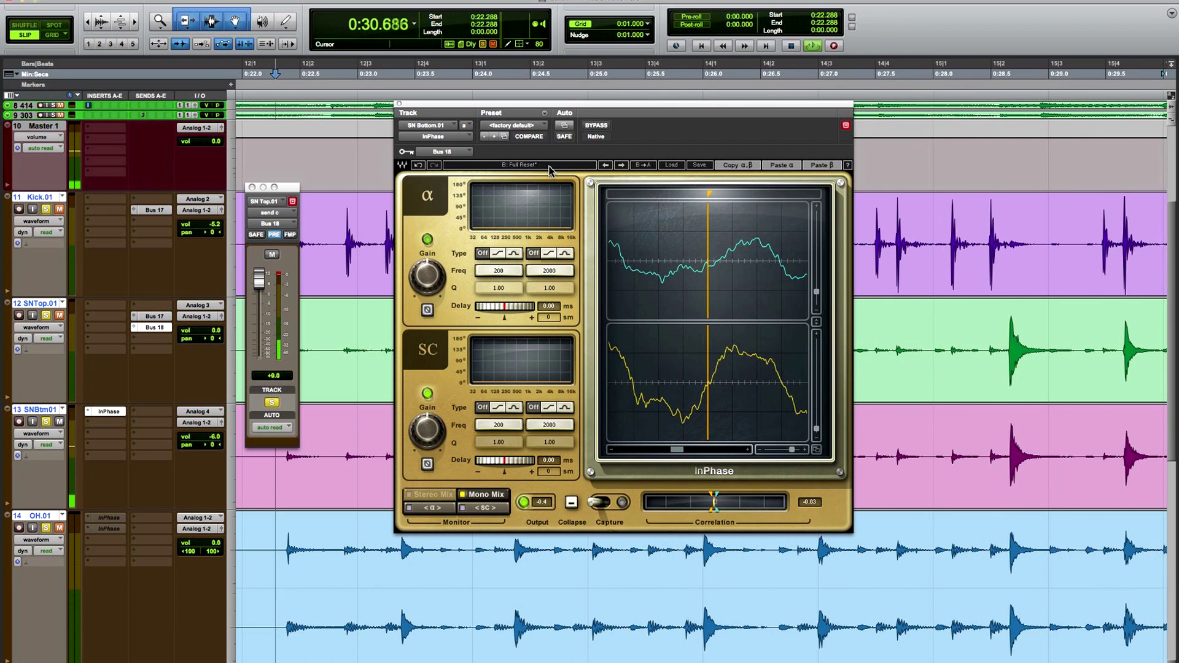
left_click(550, 167)
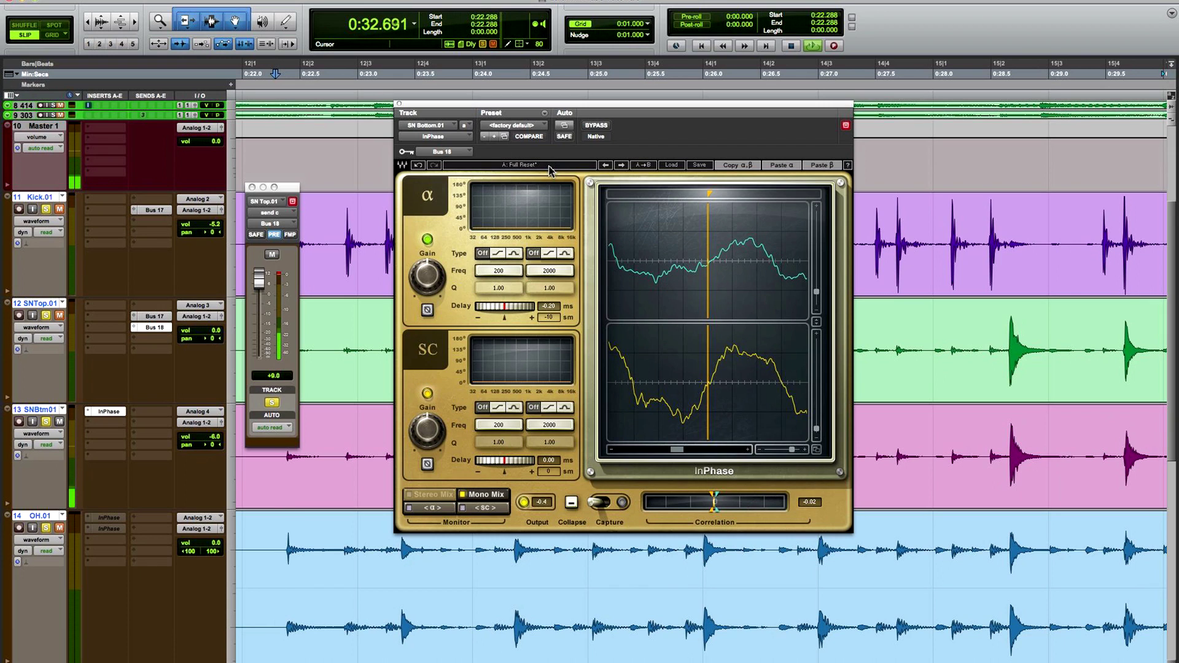
key("space")
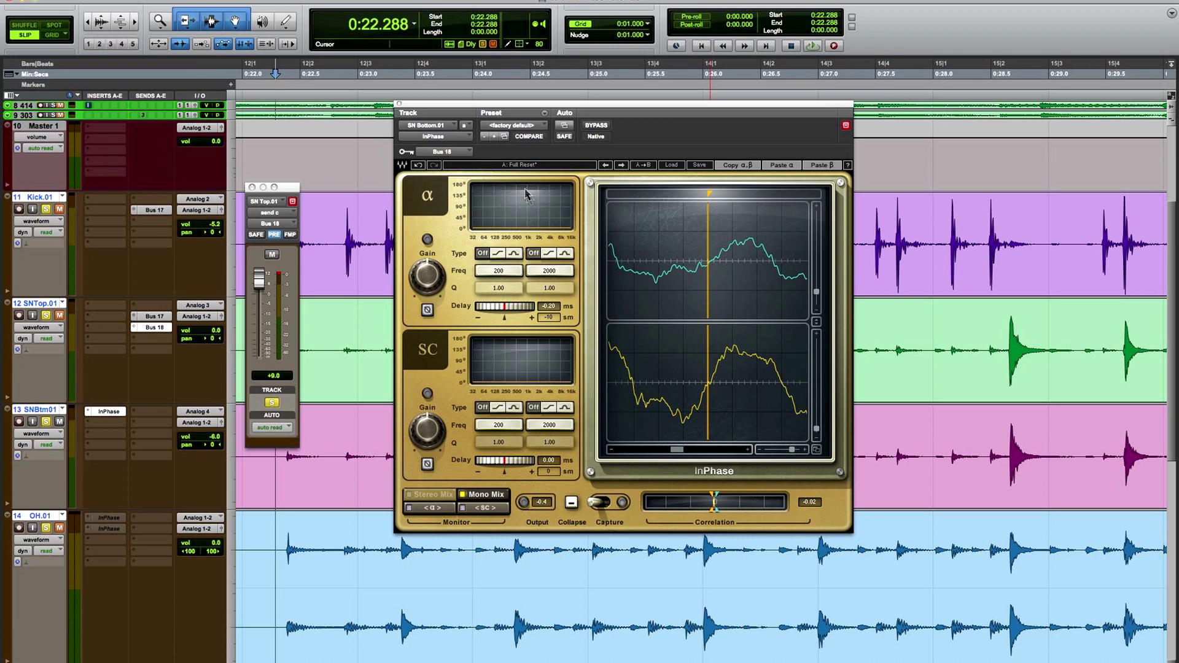
key("space")
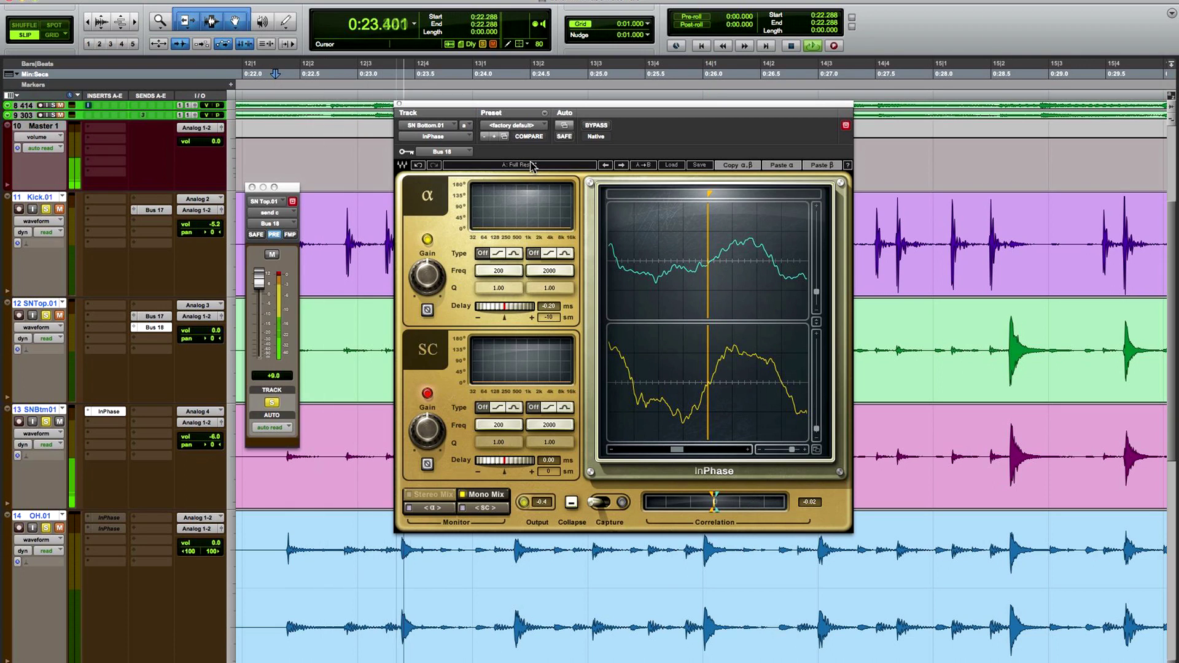
left_click(532, 167)
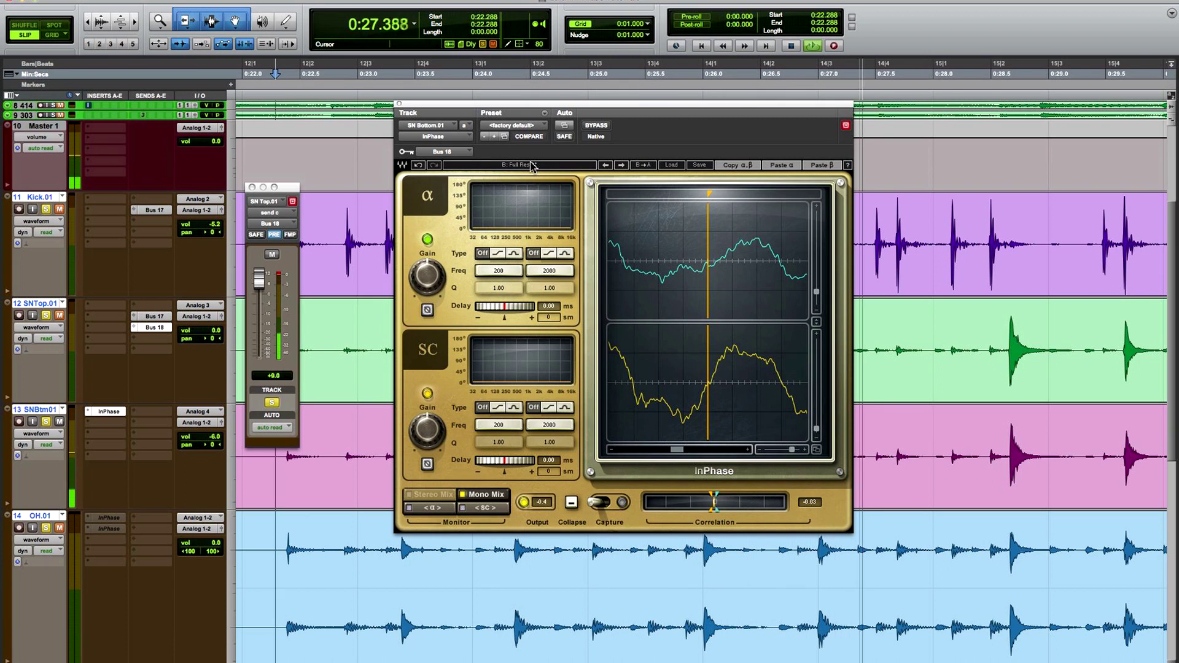
left_click(532, 167)
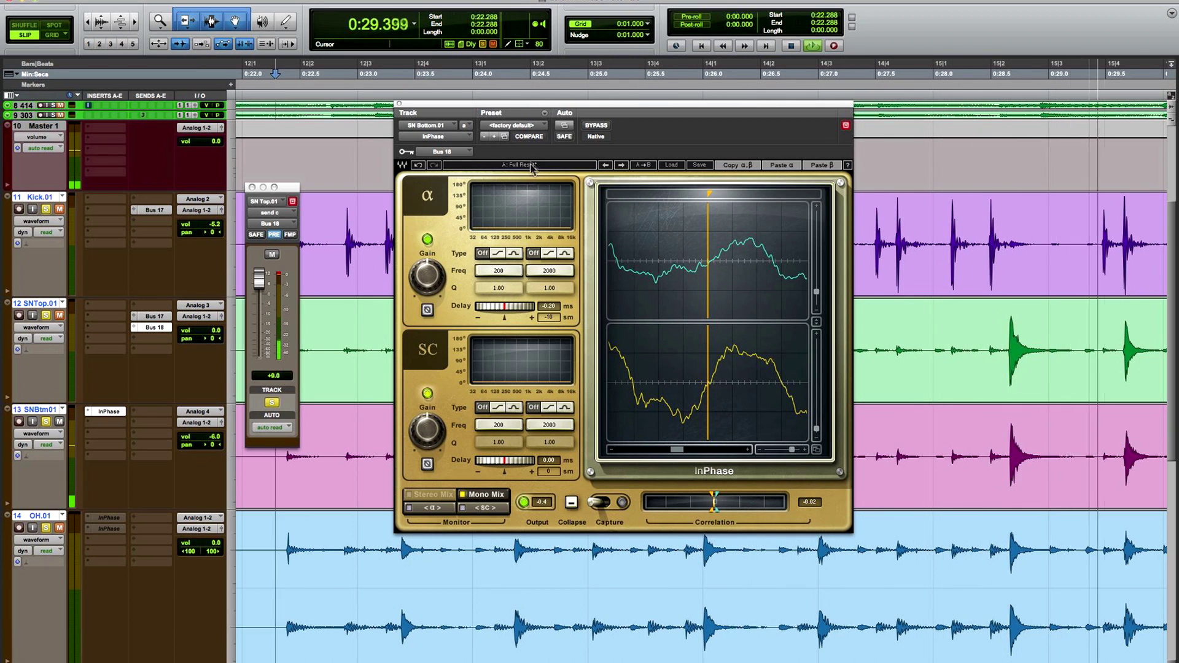
key("space")
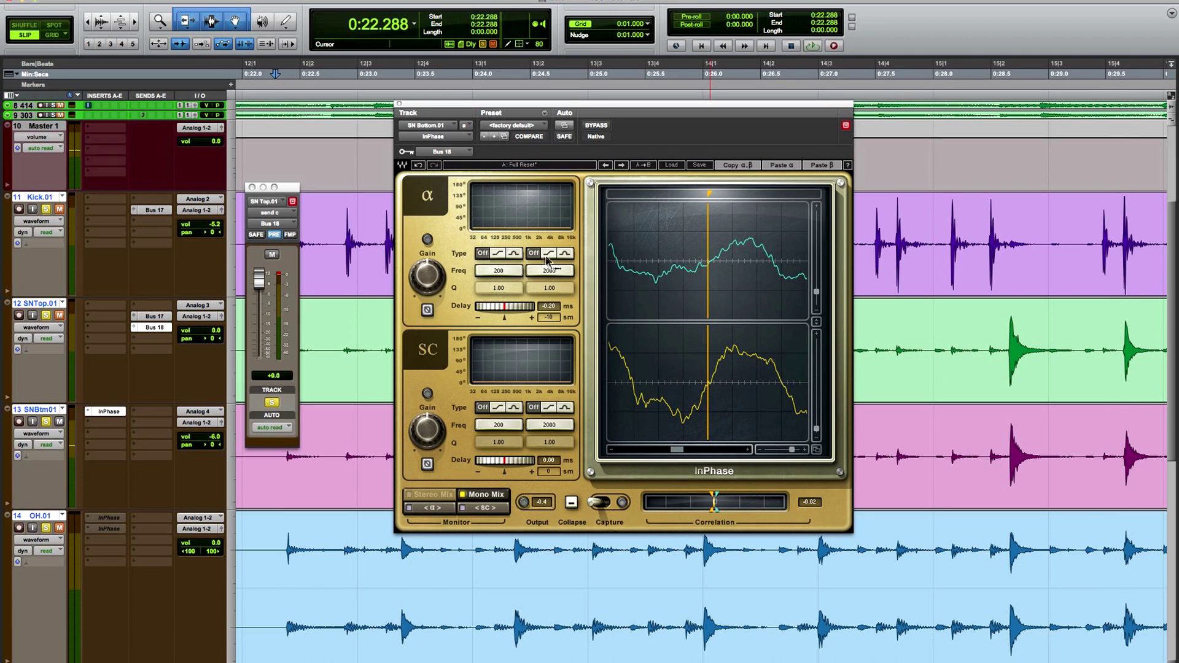
- Try a shelf-type phase filter at 667 Hz in the second α filter during playback, and switch it off
left_click(549, 253)
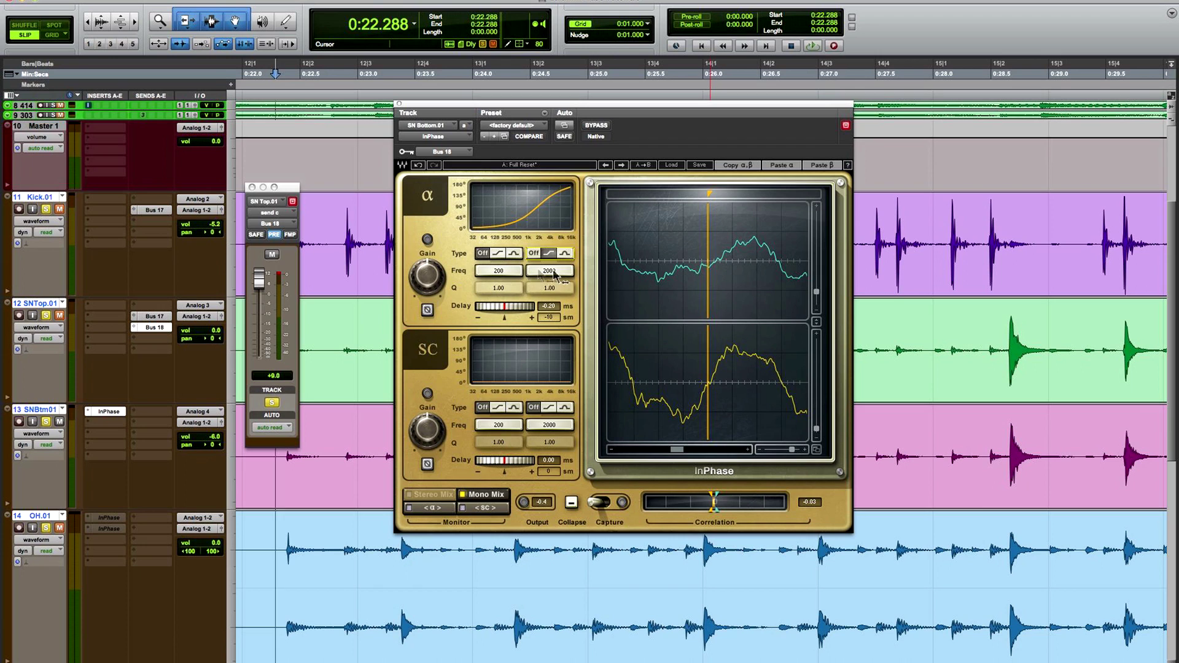
left_click(550, 272)
left_click_drag(549, 272, 560, 280)
key("space")
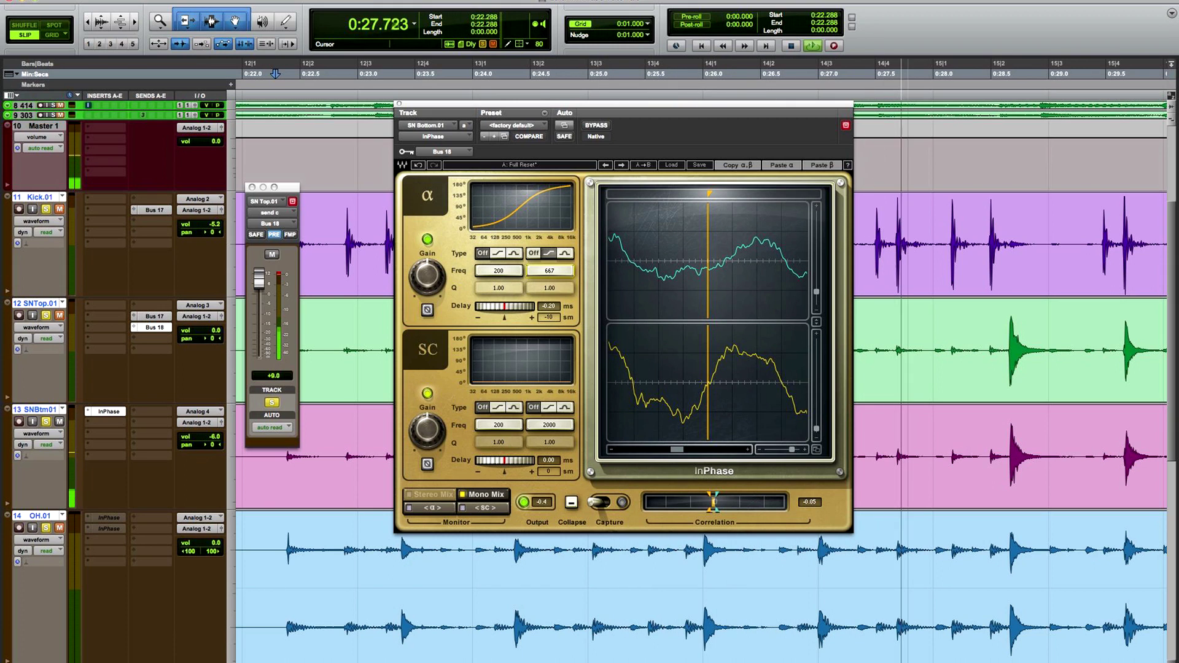
left_click(534, 253)
- Set the first α phase filter to the bell type at 2898 Hz with a Q of 0.41
left_click(516, 253)
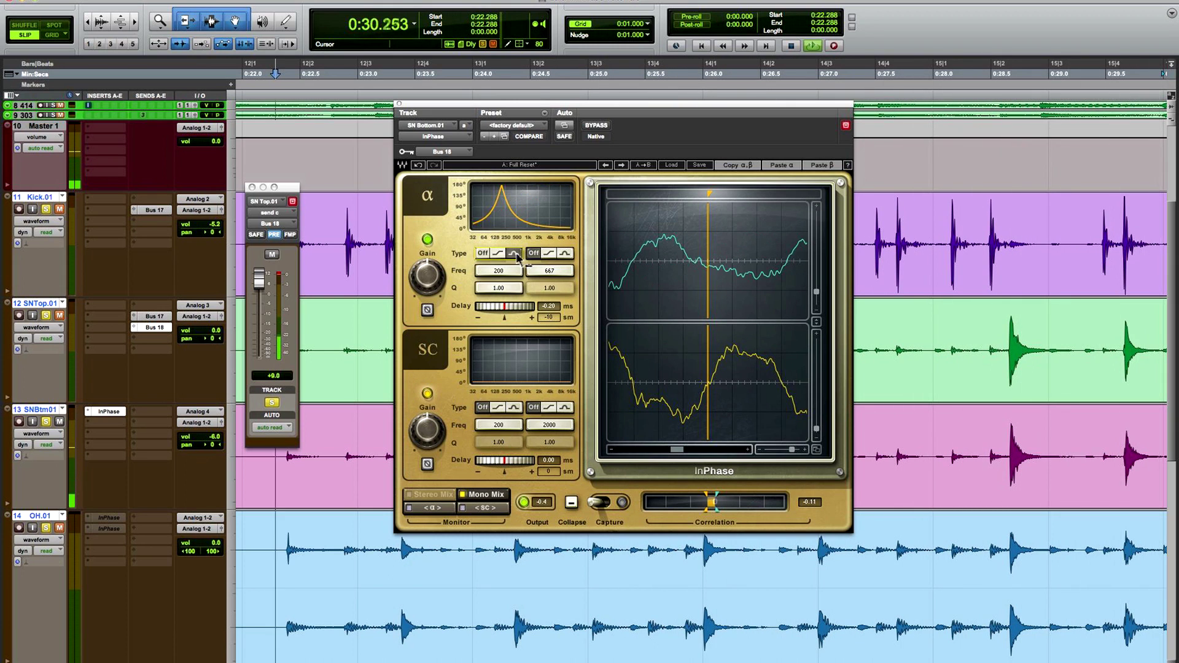
left_click_drag(498, 270, 497, 236)
left_click_drag(498, 287, 498, 306)
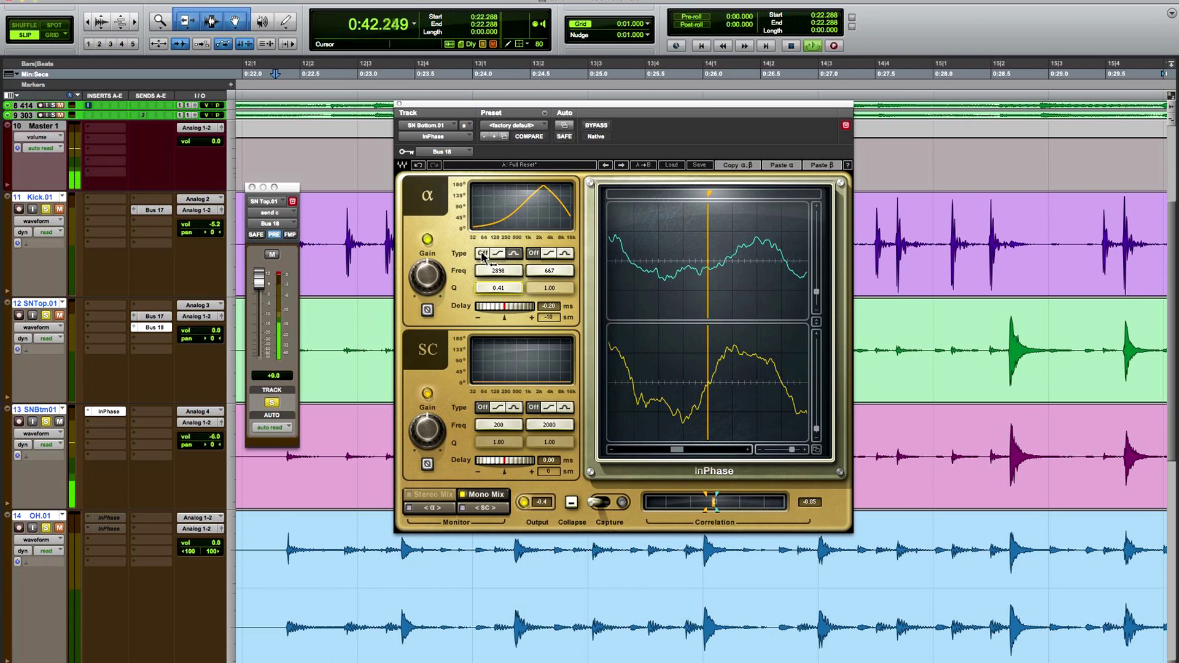
key("space")
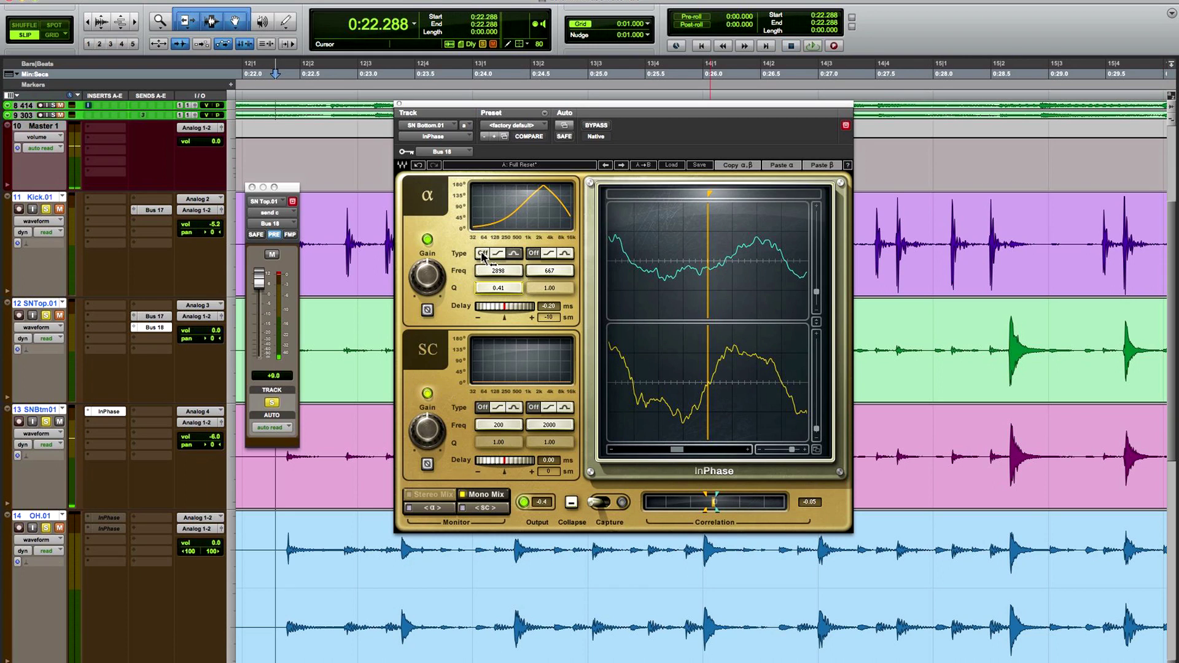
- Play the snares and compare no α phase filter, the 667 Hz shelf and the bell filter, ending on the bell
key("space")
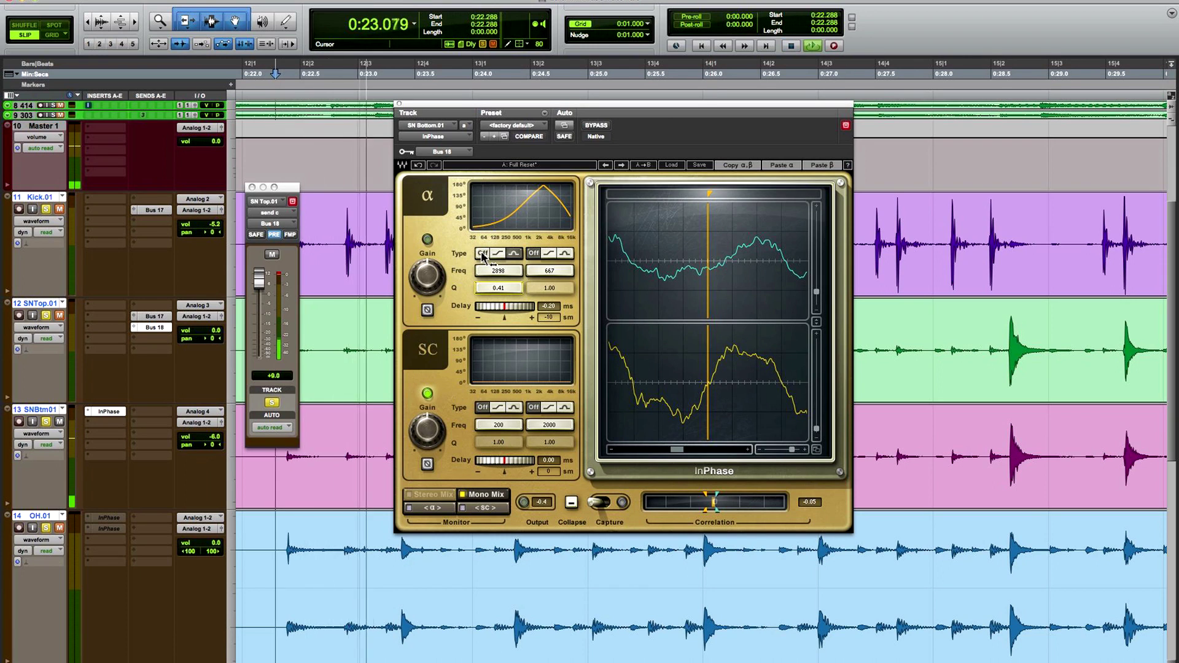
left_click(483, 254)
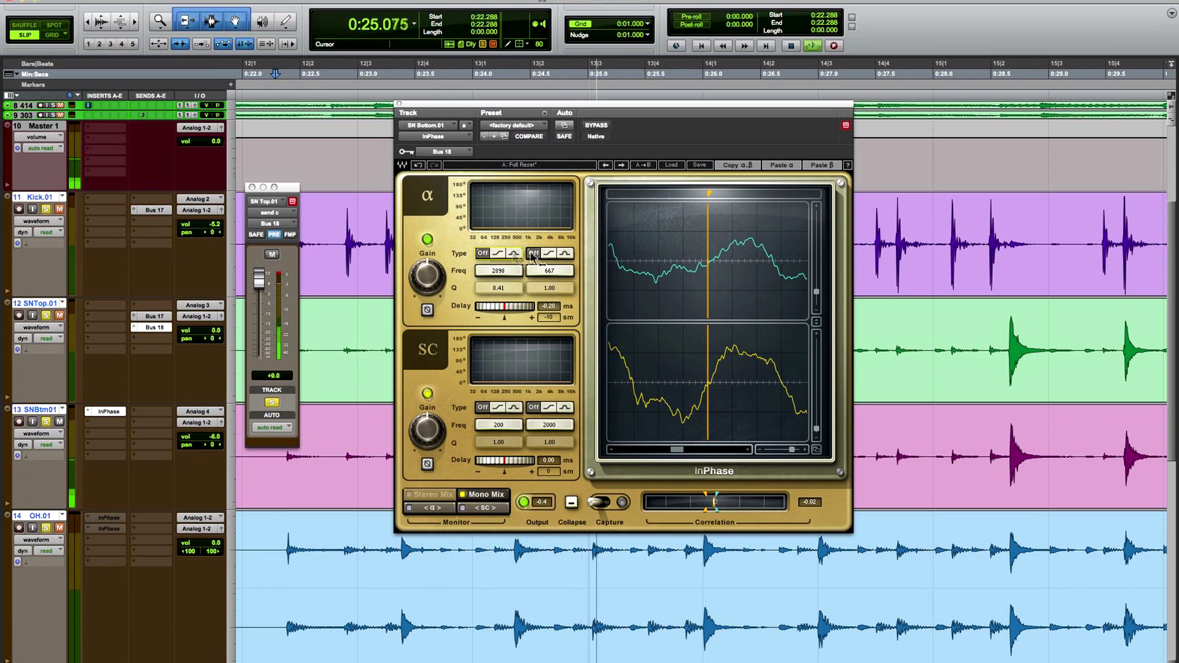
left_click(550, 253)
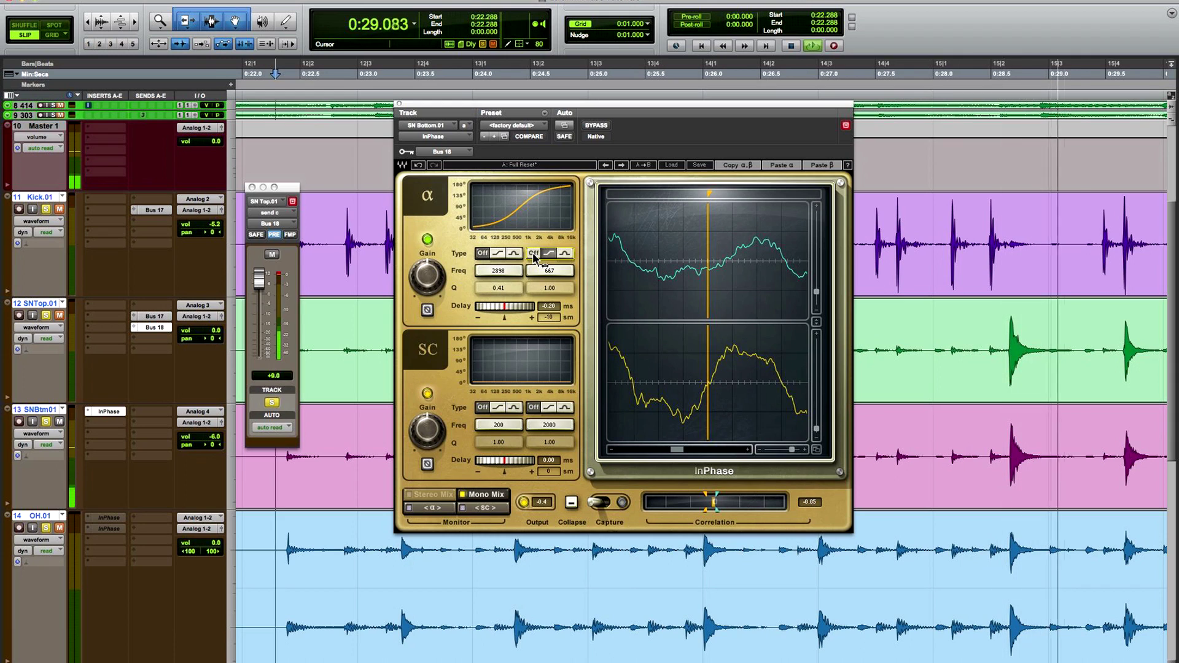
left_click(514, 253)
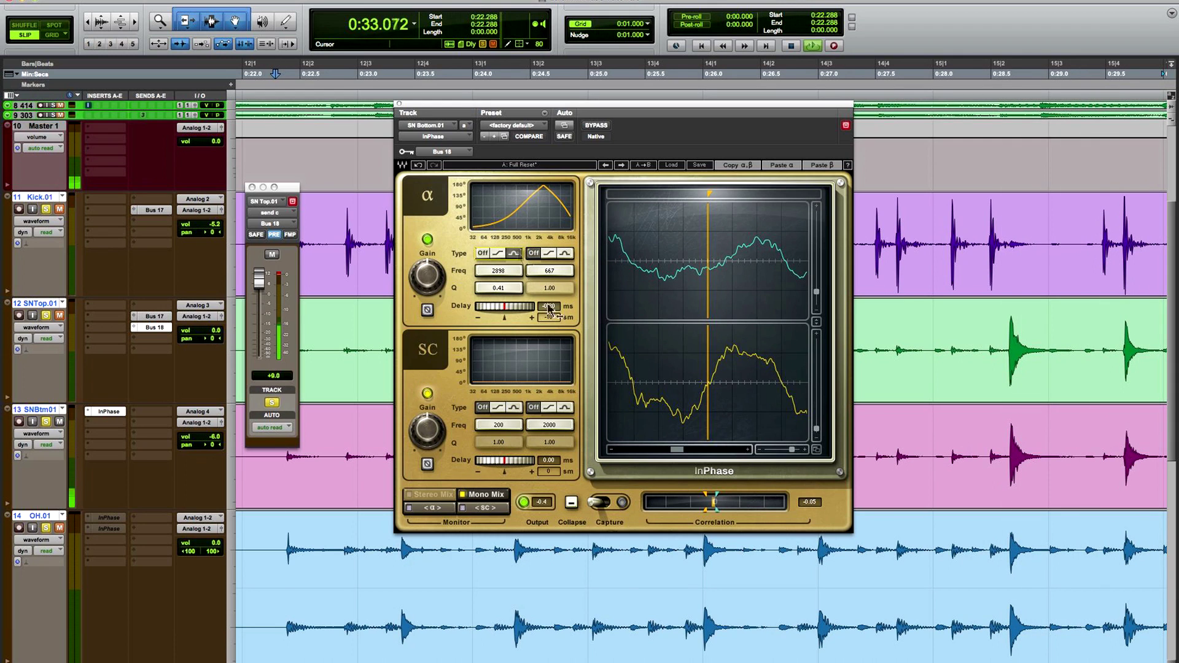
mouse_move(429, 291)
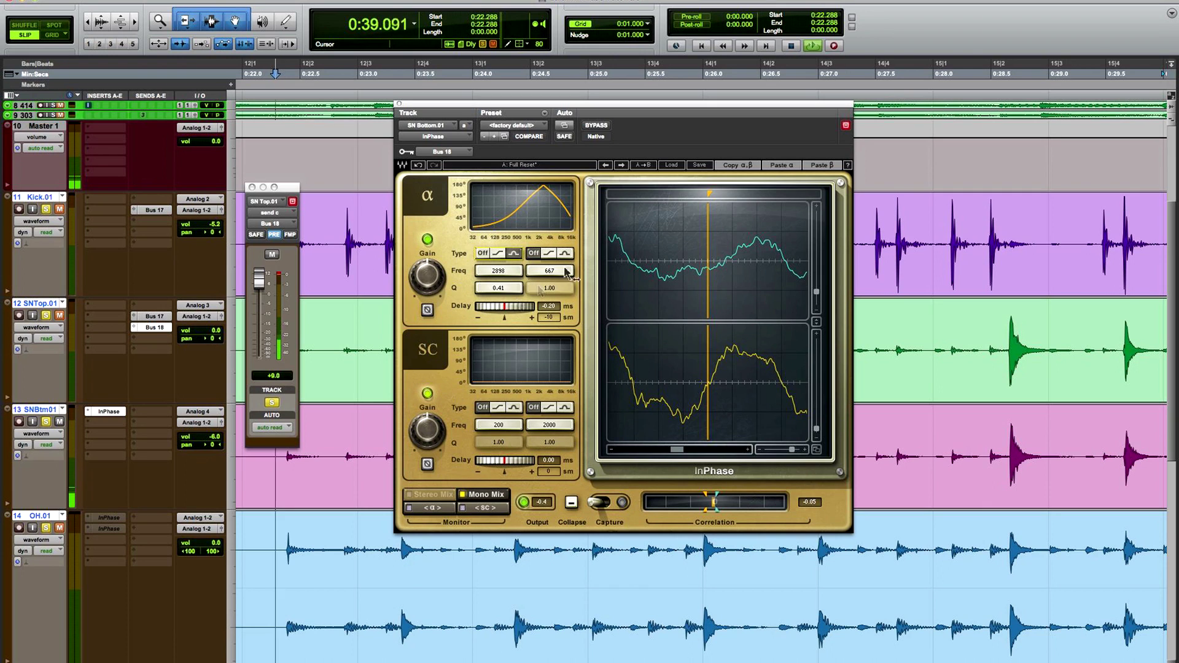
key("space")
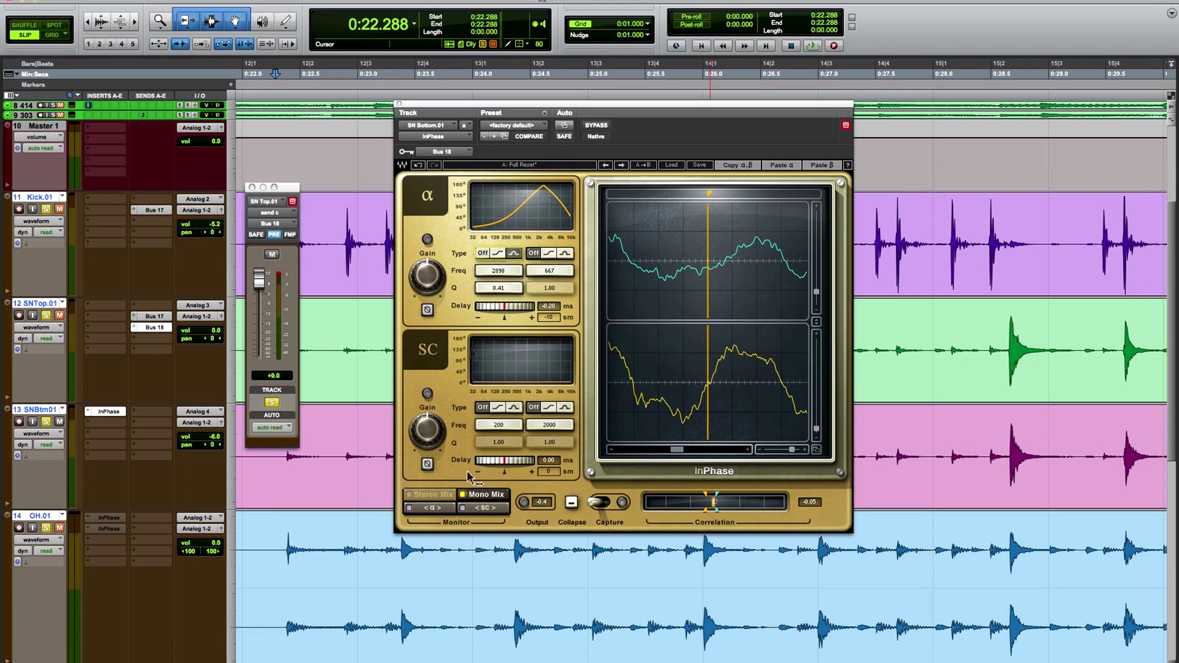
- Select the whole SNBtm01 clip and open the InPhase Mono AudioSuite processor beside the insert's window
left_click_drag(596, 109, 403, 62)
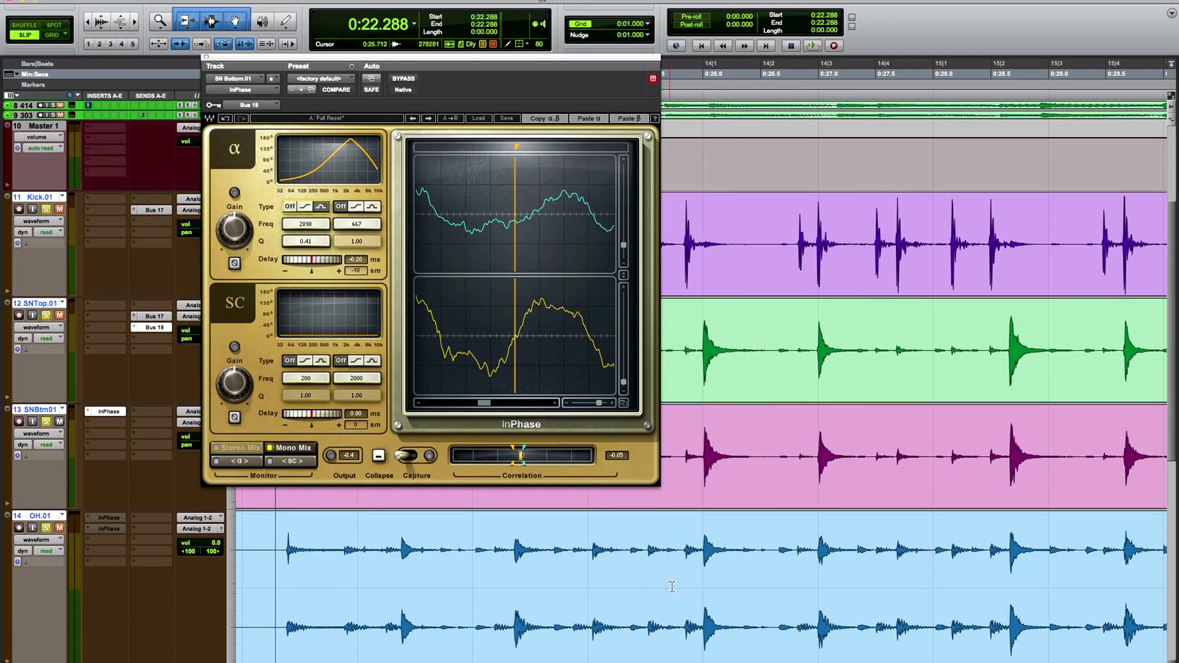
left_click(709, 495)
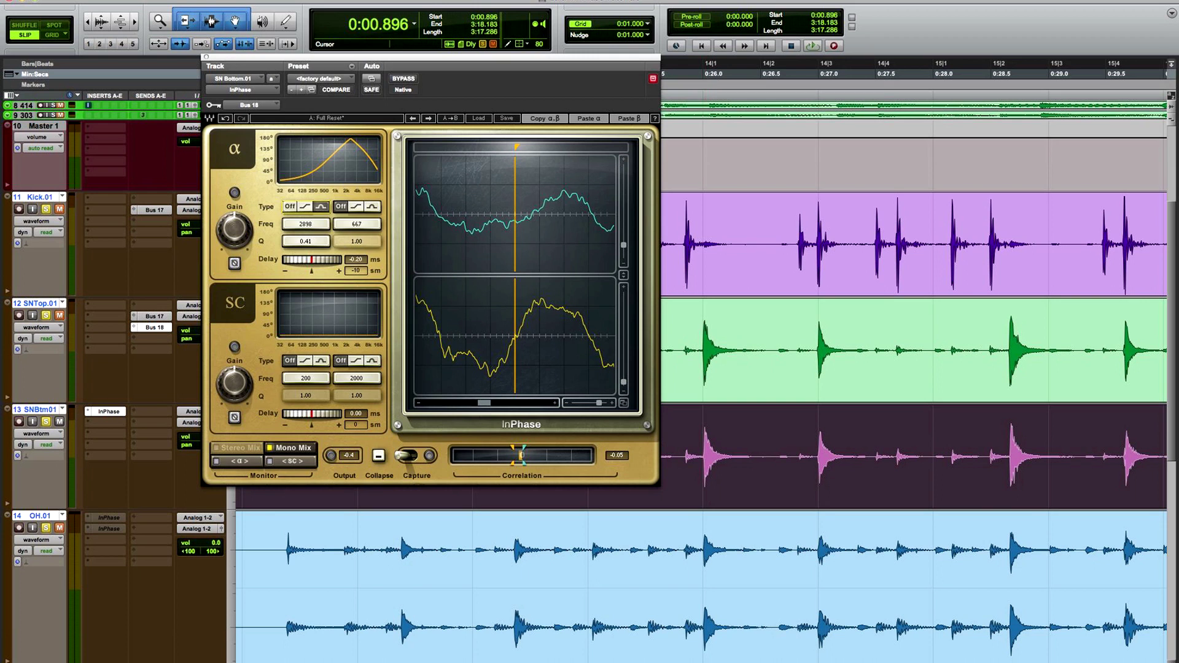
left_click(240, 90)
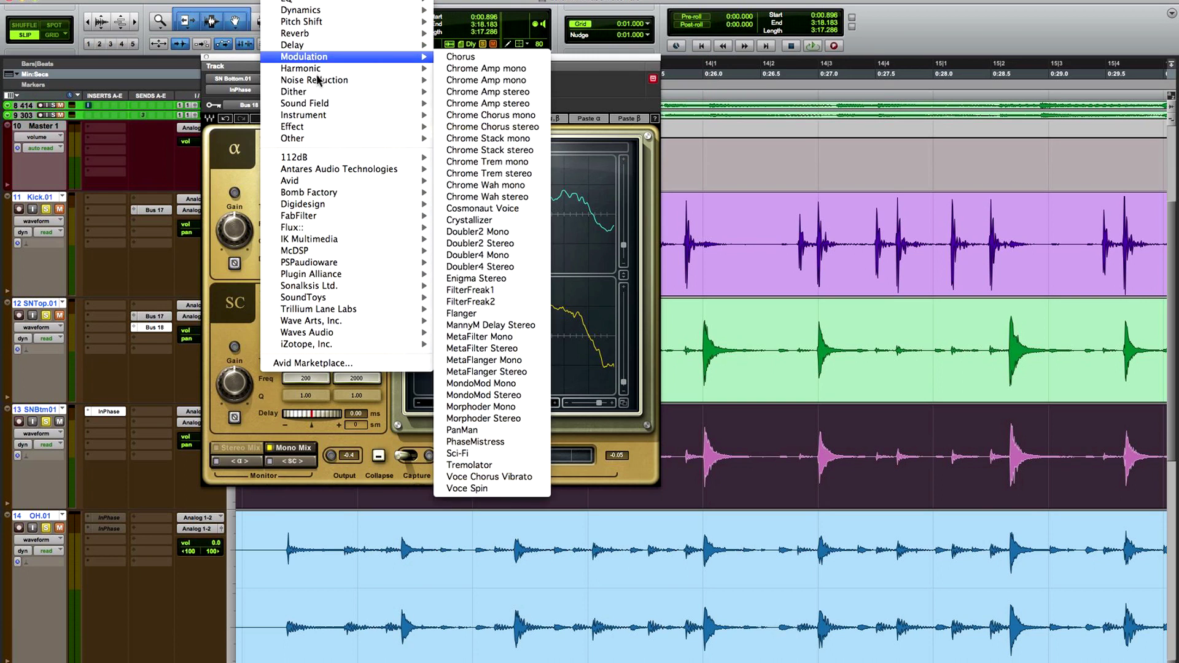
mouse_move(334, 110)
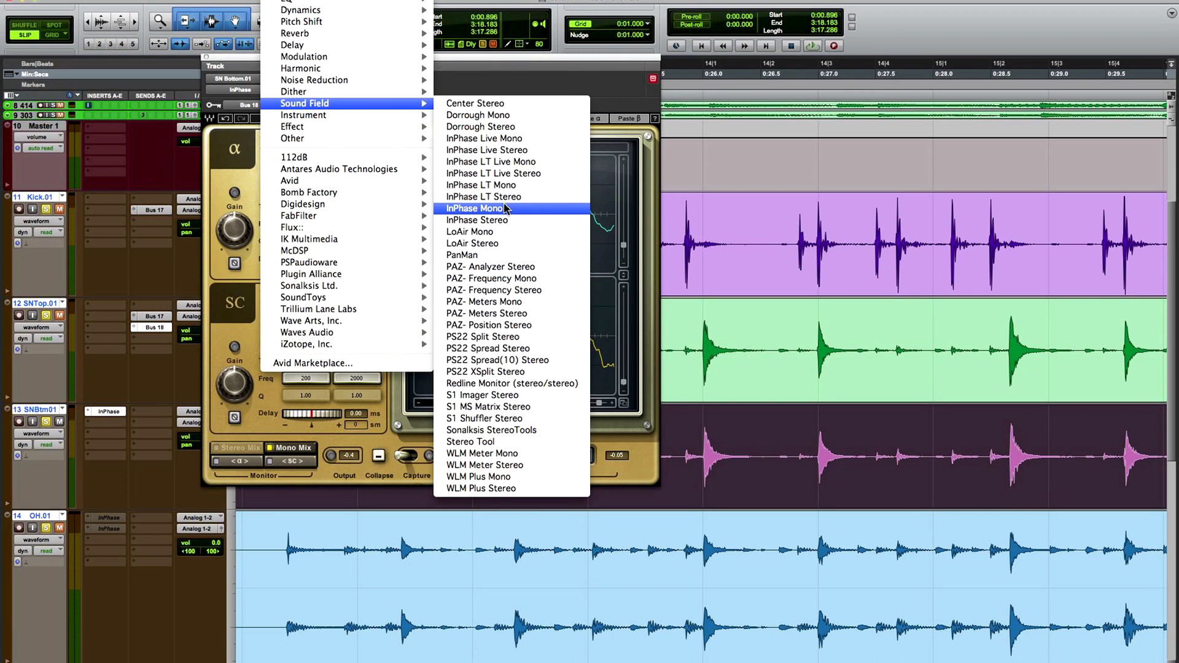
left_click(492, 211)
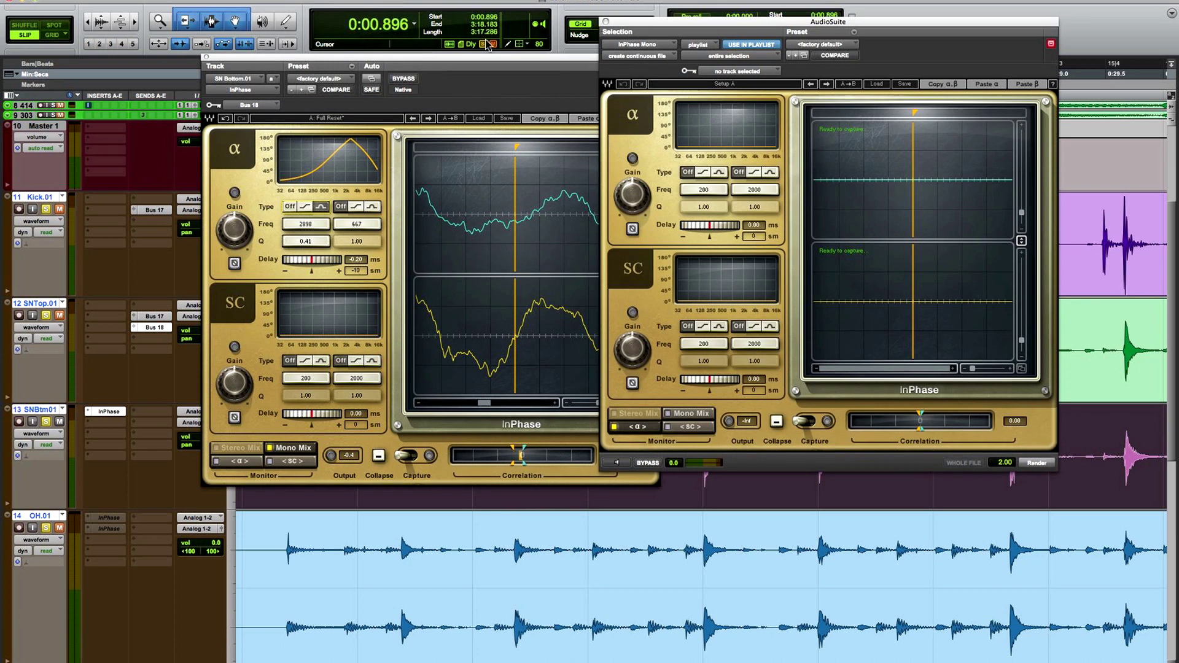
left_click_drag(670, 28, 698, 80)
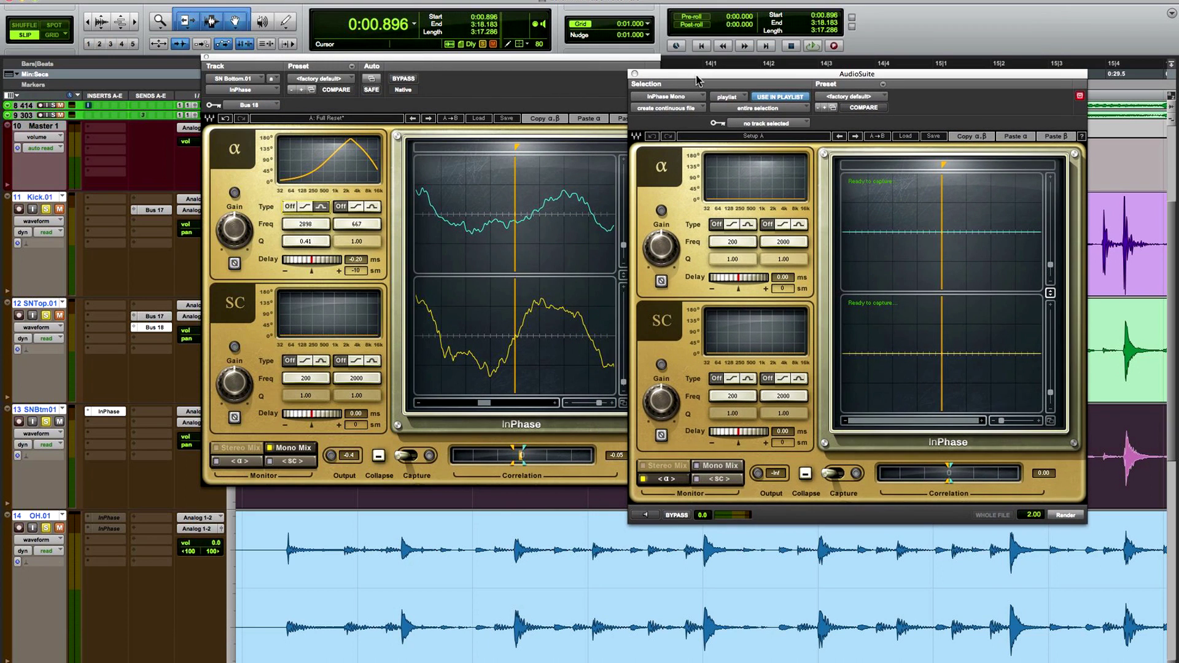
- Monitor the Mono Mix in the AudioSuite InPhase and paste in the insert's α settings: bell at 2898 Hz, Q 0.41, delay -0.20 ms
left_click_drag(407, 64, 348, 59)
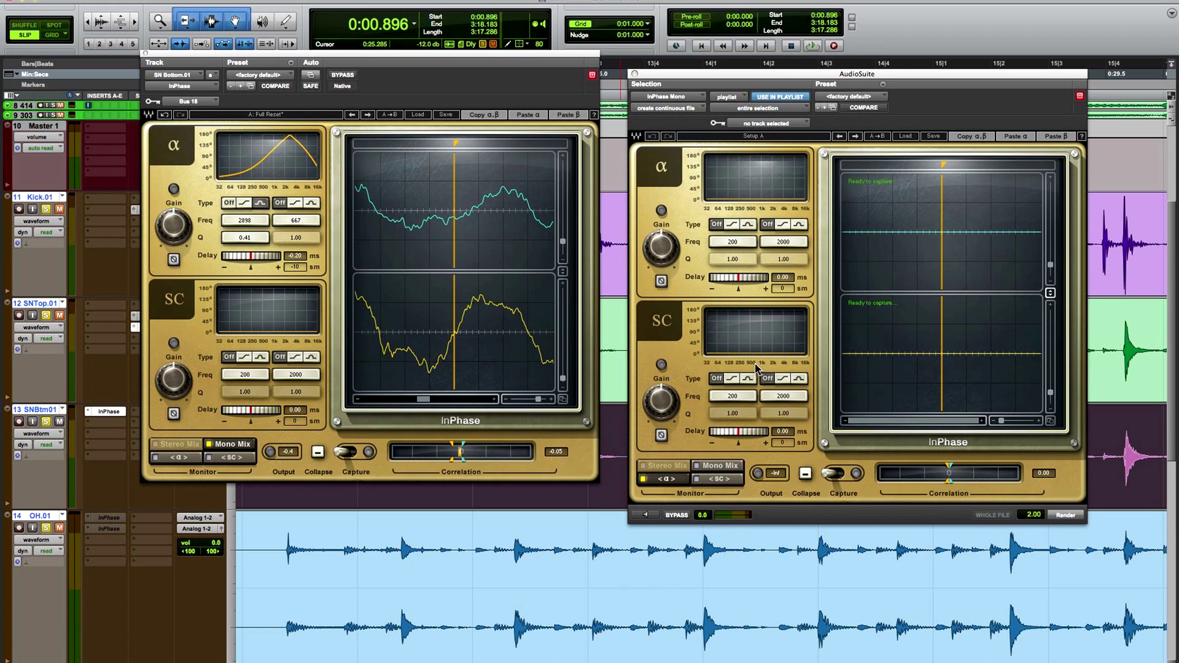
left_click(720, 466)
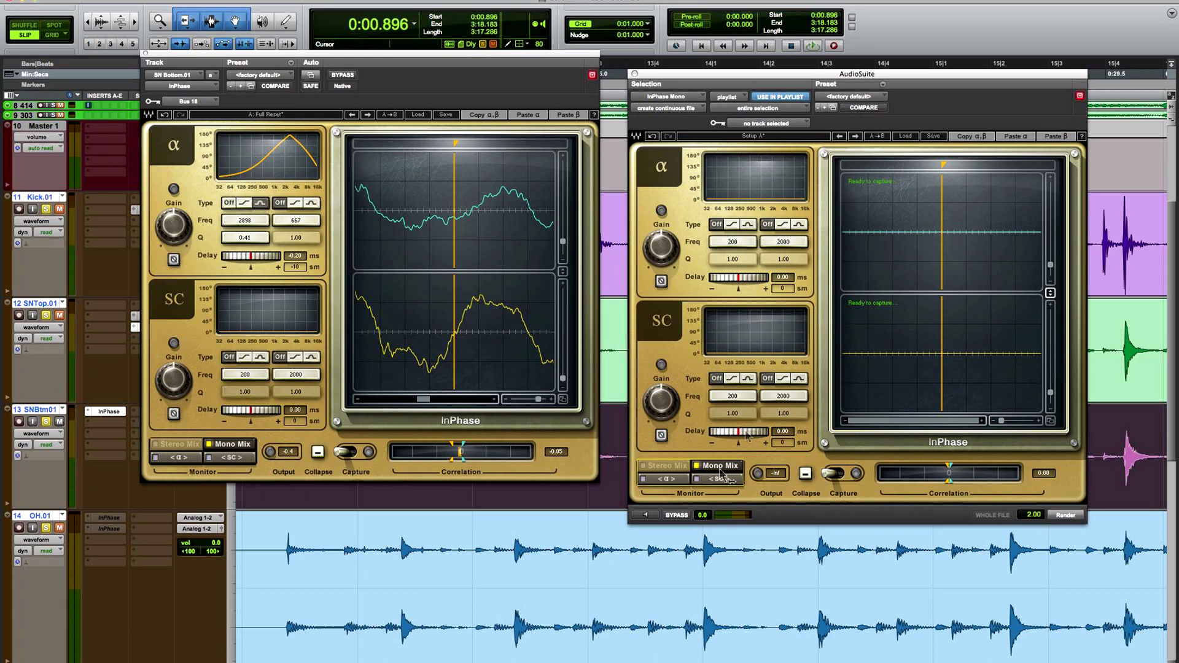
left_click(1015, 136)
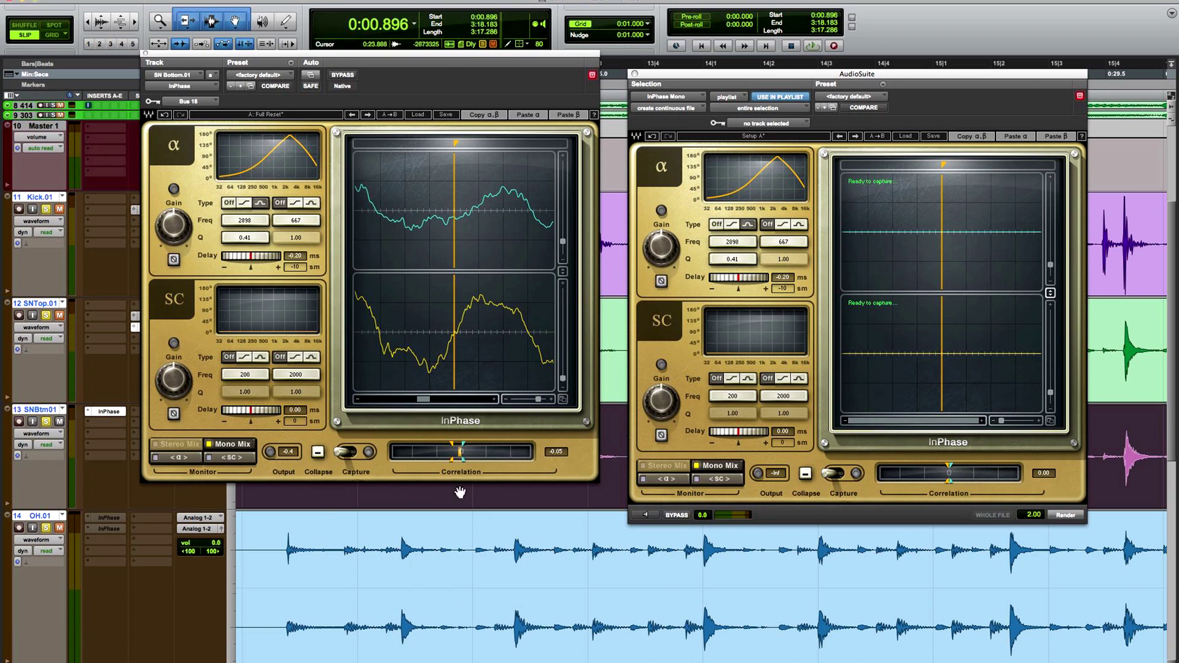
- Preview the AudioSuite correction on SNBtm01 from 23.317 to 25.098, compare it with bypass, and set the monitor to α only
left_click_drag(441, 58, 350, 28)
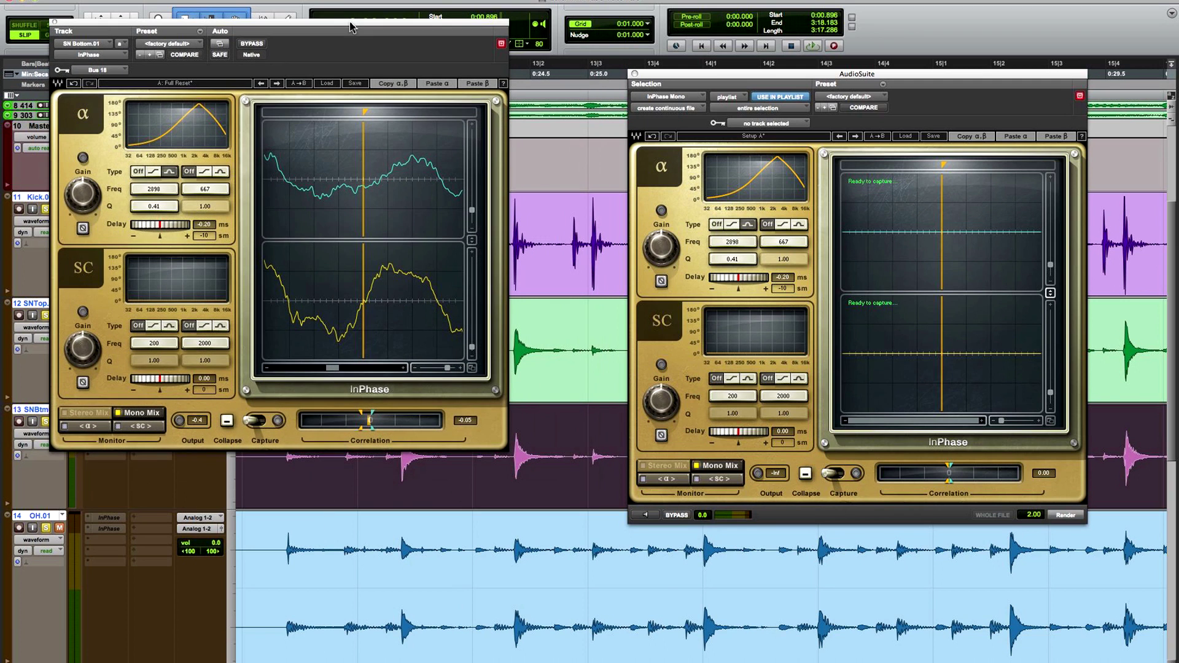
left_click_drag(394, 458, 598, 458)
left_click(646, 515)
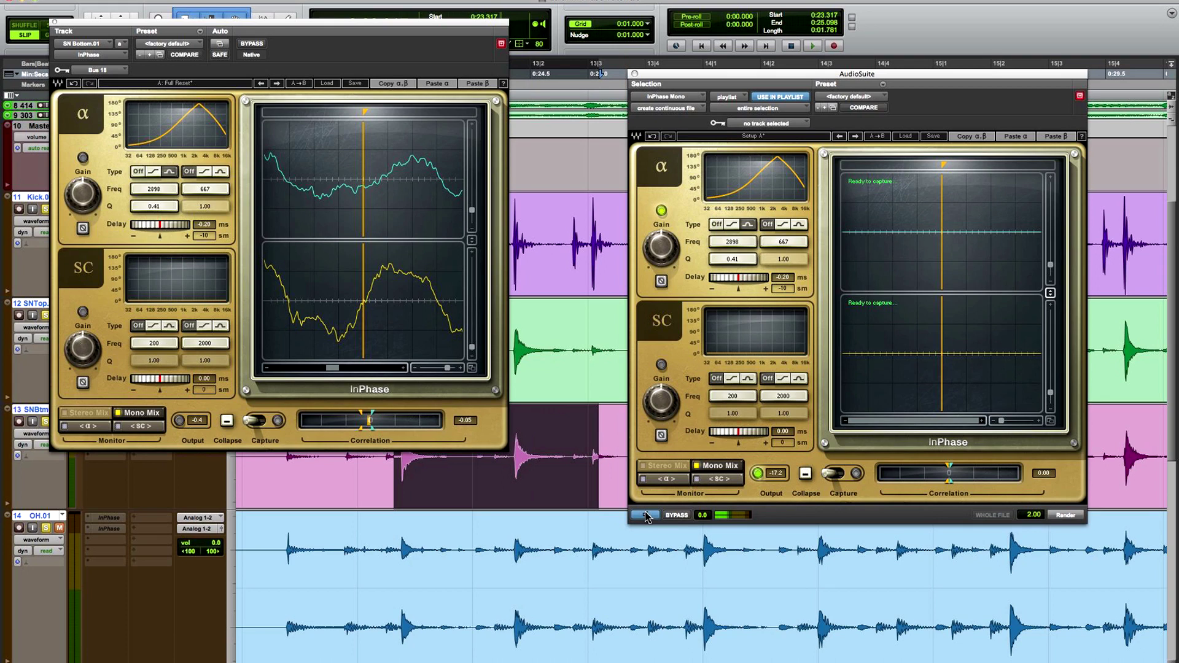
left_click(678, 516)
left_click(678, 515)
left_click(668, 478)
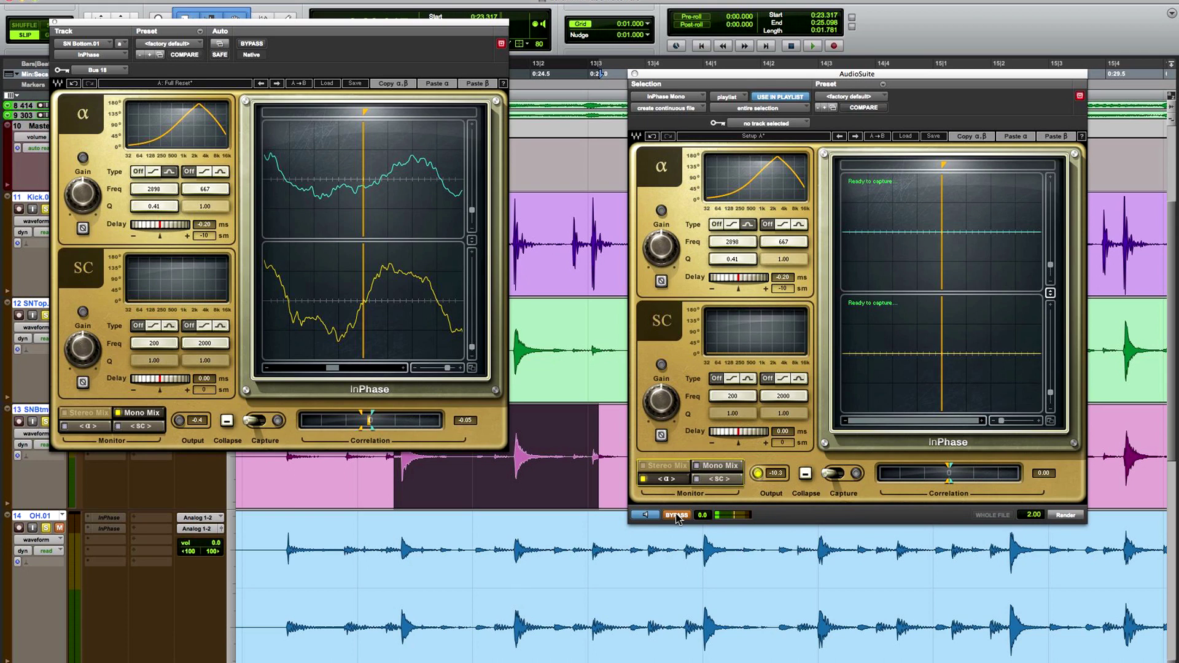
left_click(649, 515)
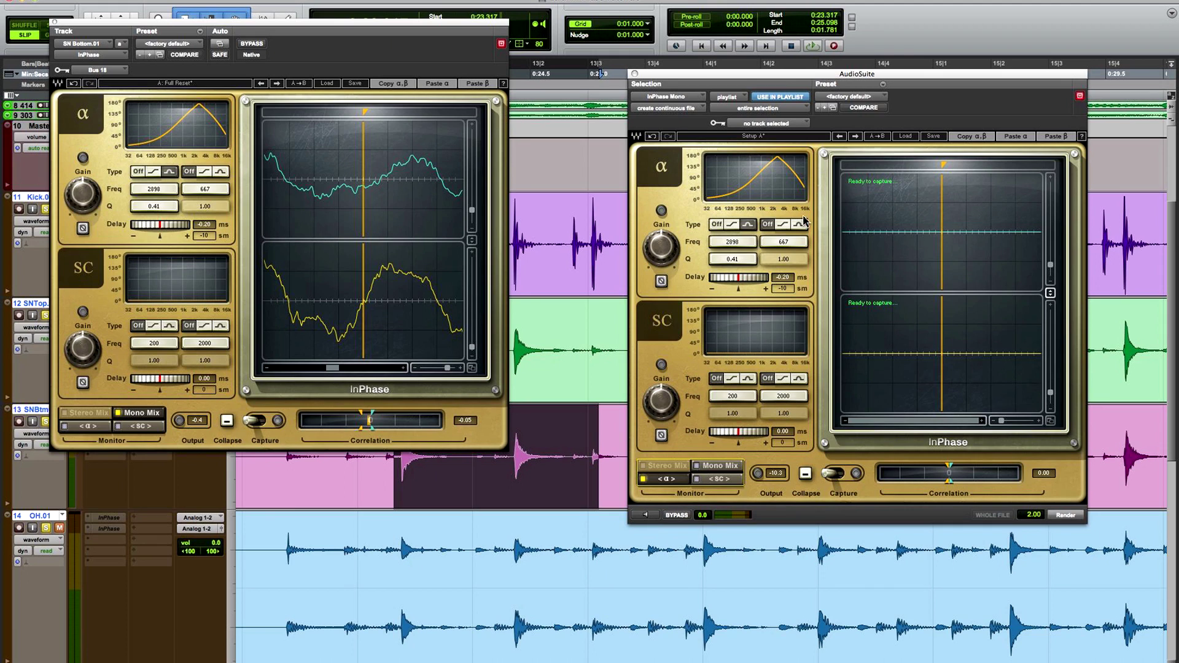
- Render the AudioSuite InPhase correction onto the whole SNBtm01 clip and bypass the track's InPhase insert
double_click(539, 504)
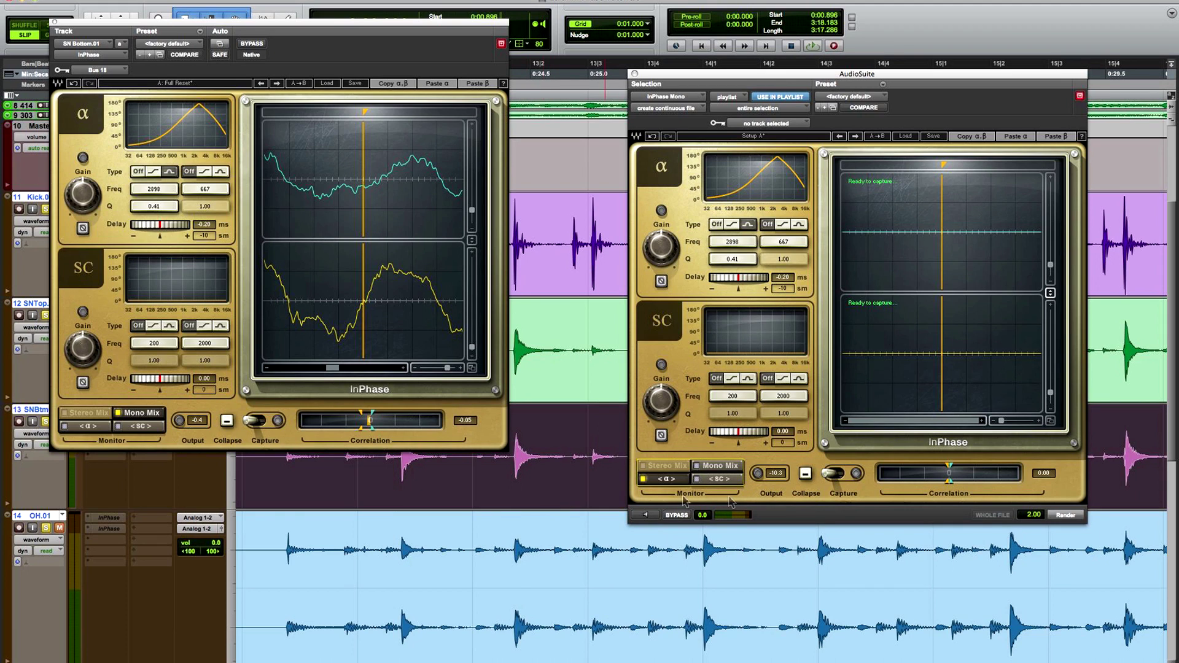
left_click(1066, 515)
left_click_drag(156, 23, 736, 81)
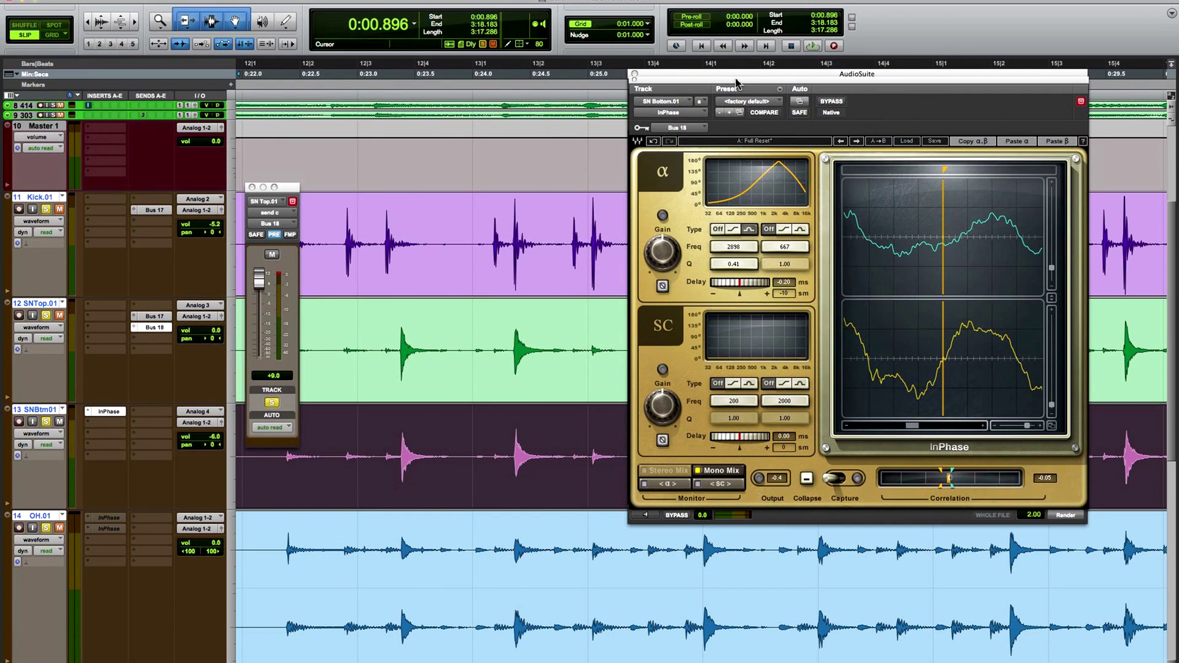
left_click(105, 412, "super")
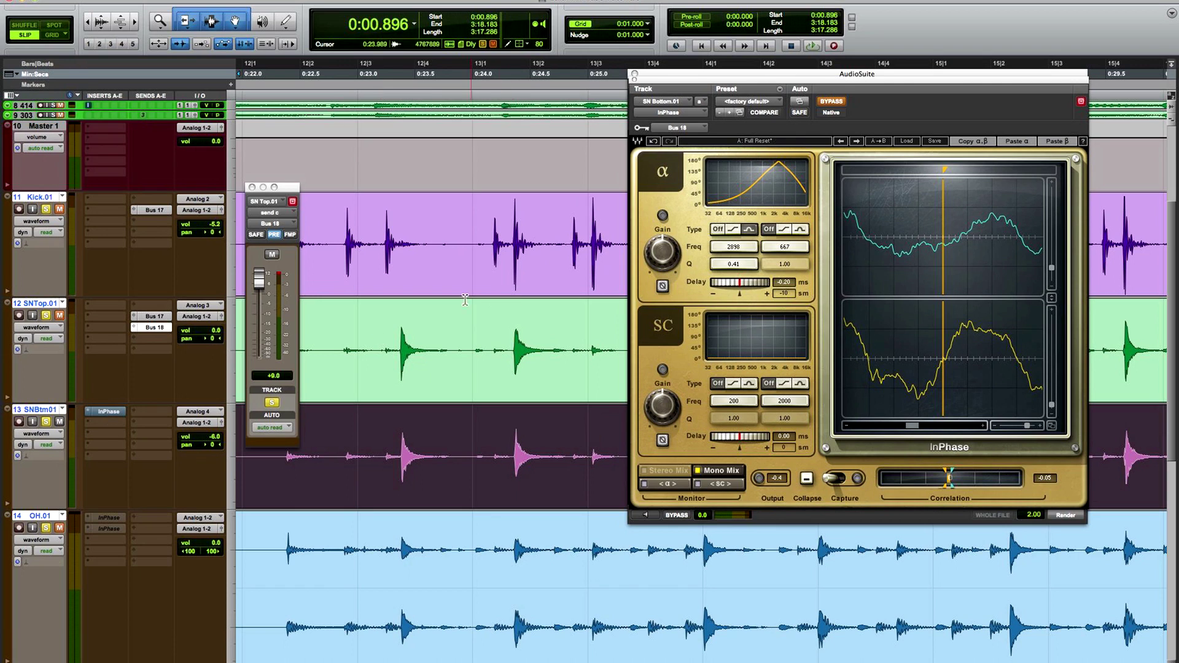
- Play the drums from 0:23.354 while toggling SNBtm01's mute, and set SNBtm01's volume to -6.6 dB
left_click(400, 325)
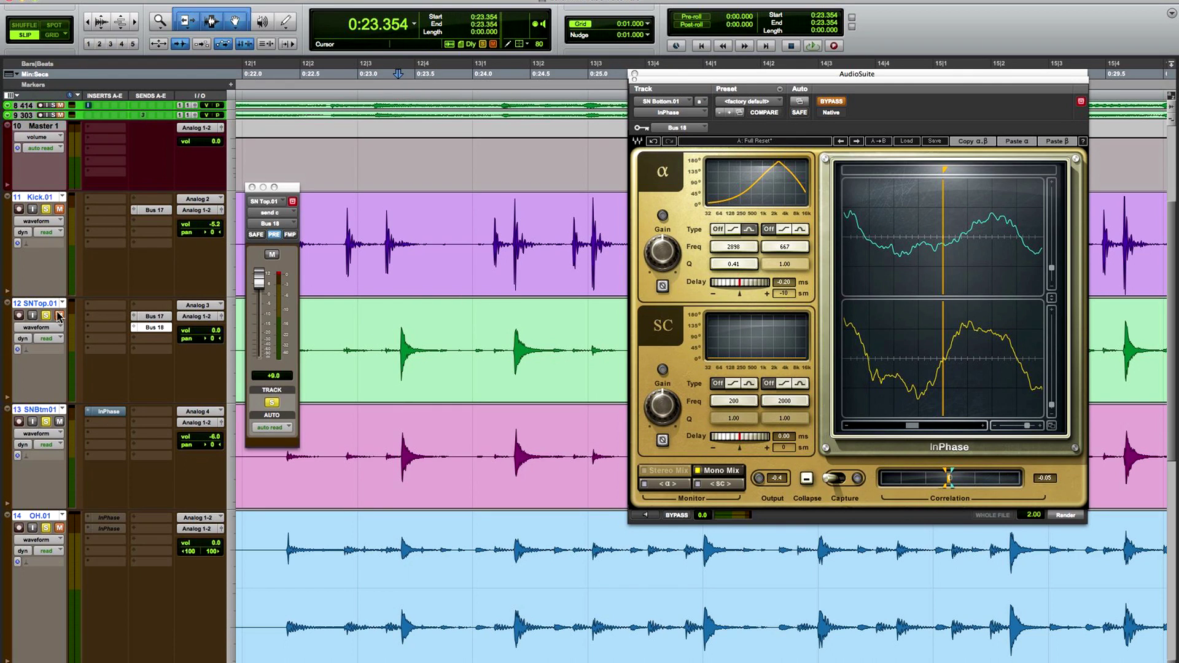
left_click(60, 315)
key("space")
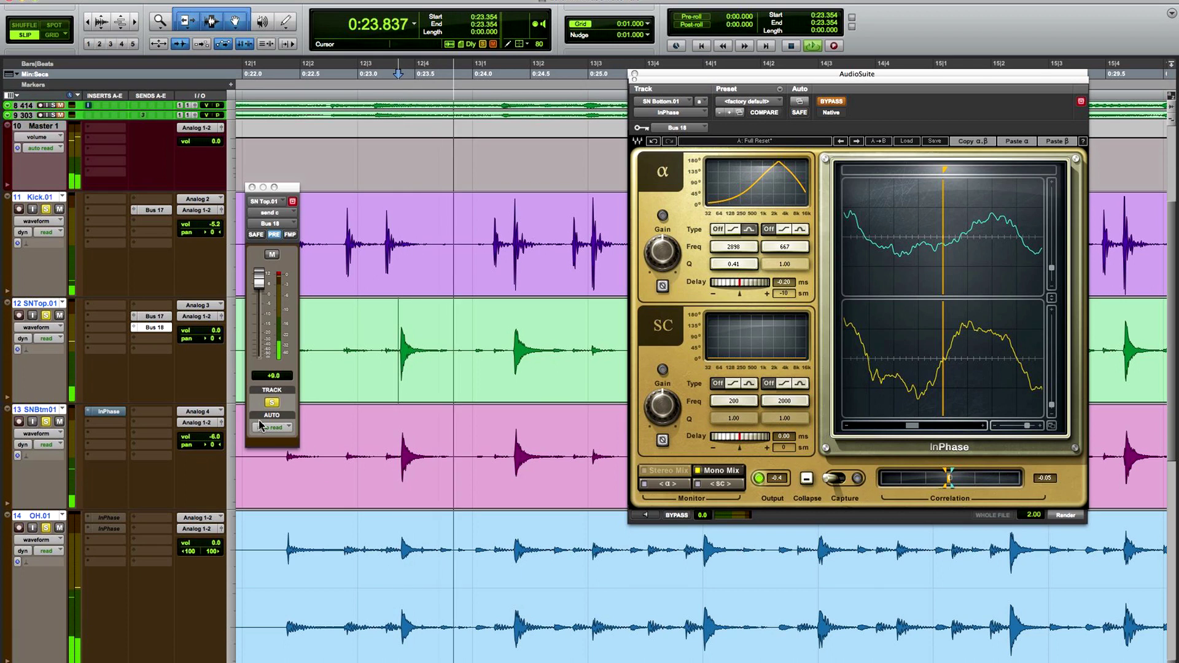
left_click(60, 421)
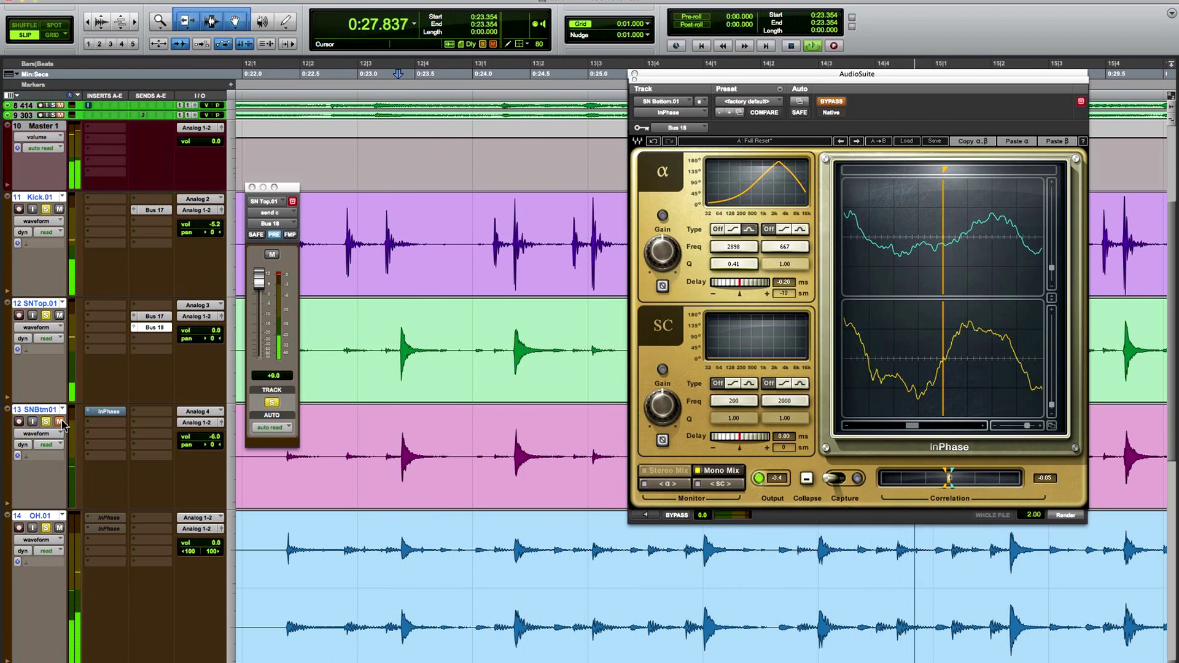
left_click(60, 422)
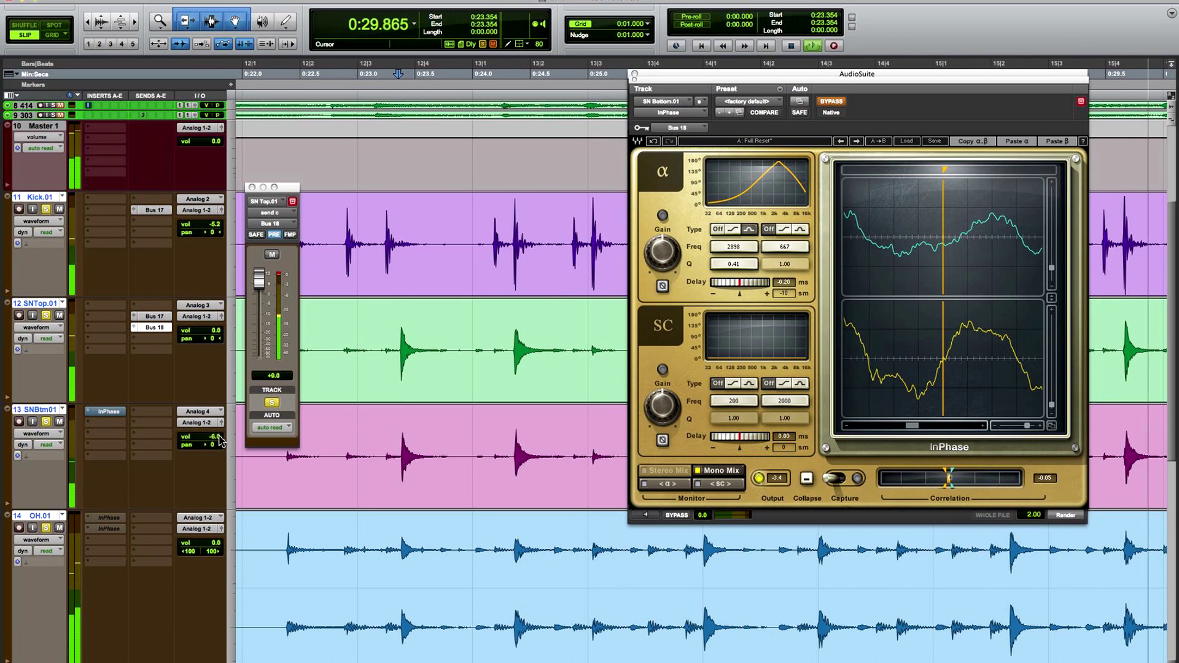
left_click_drag(219, 441, 221, 443)
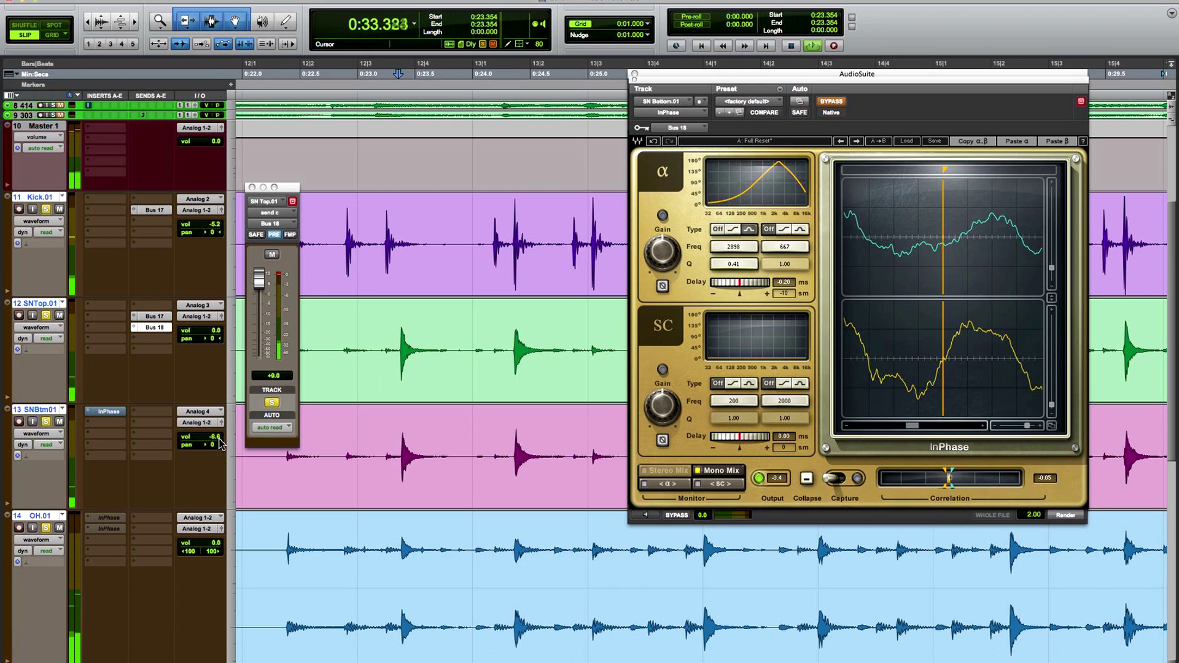
left_click(60, 422)
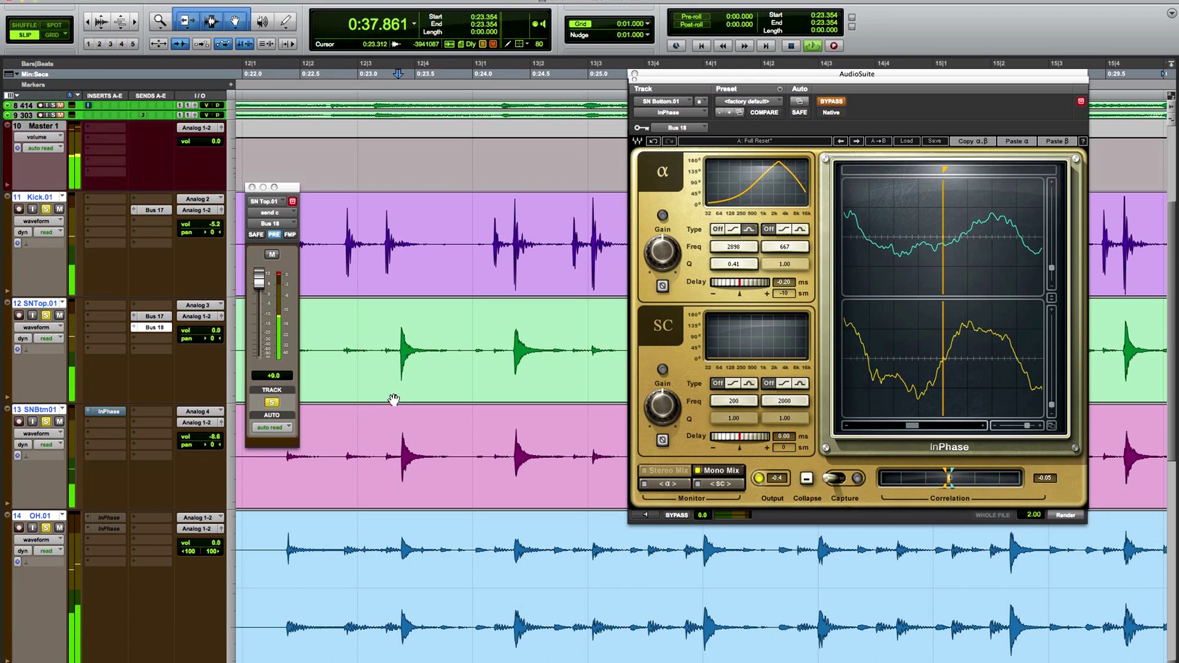
key("space")
- Make the InPhase insert on SNBtm01 inactive and play the rendered drums from 0:23.354
left_click(104, 414, "ctrl+super")
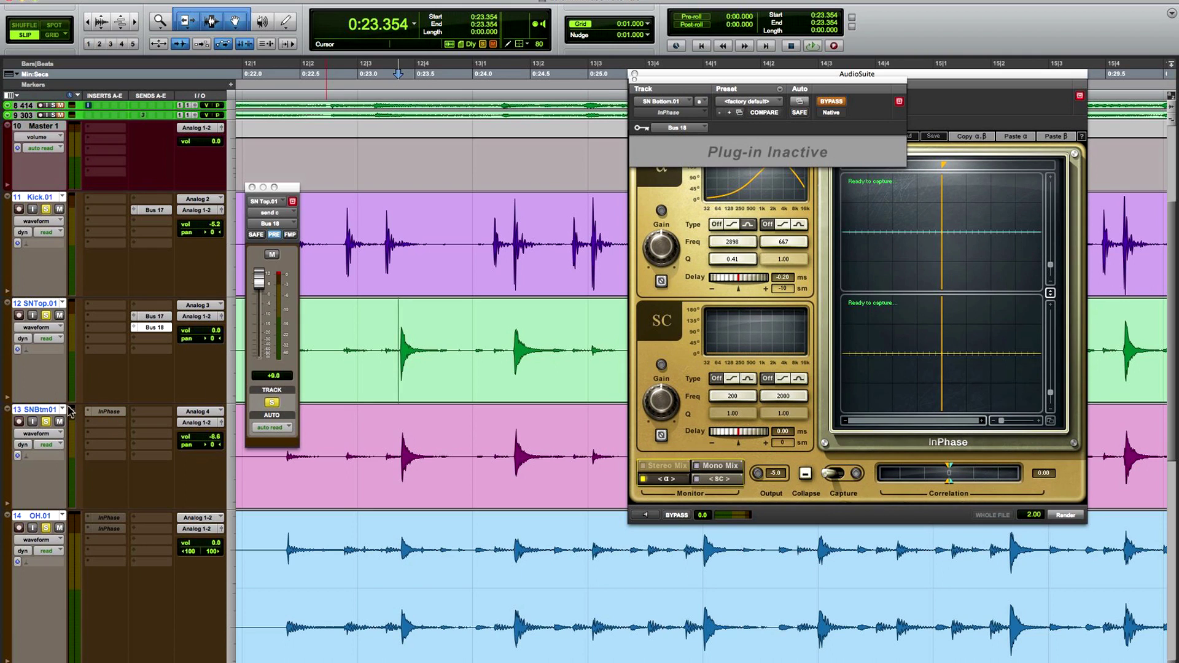
key("space")
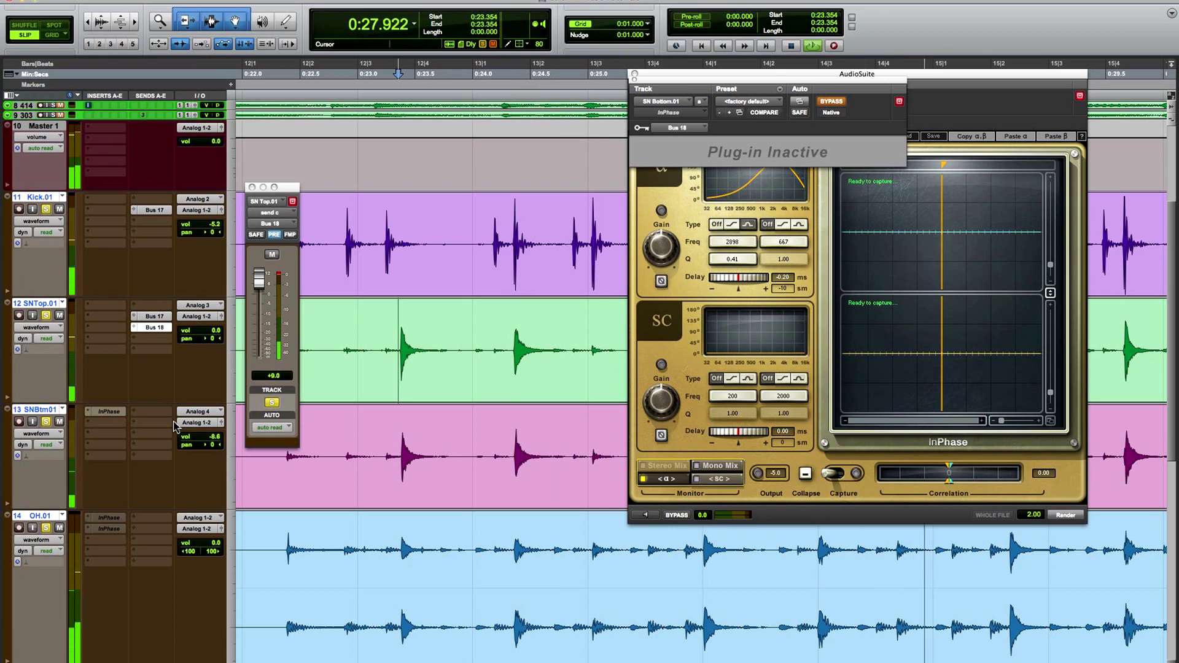
key("space")
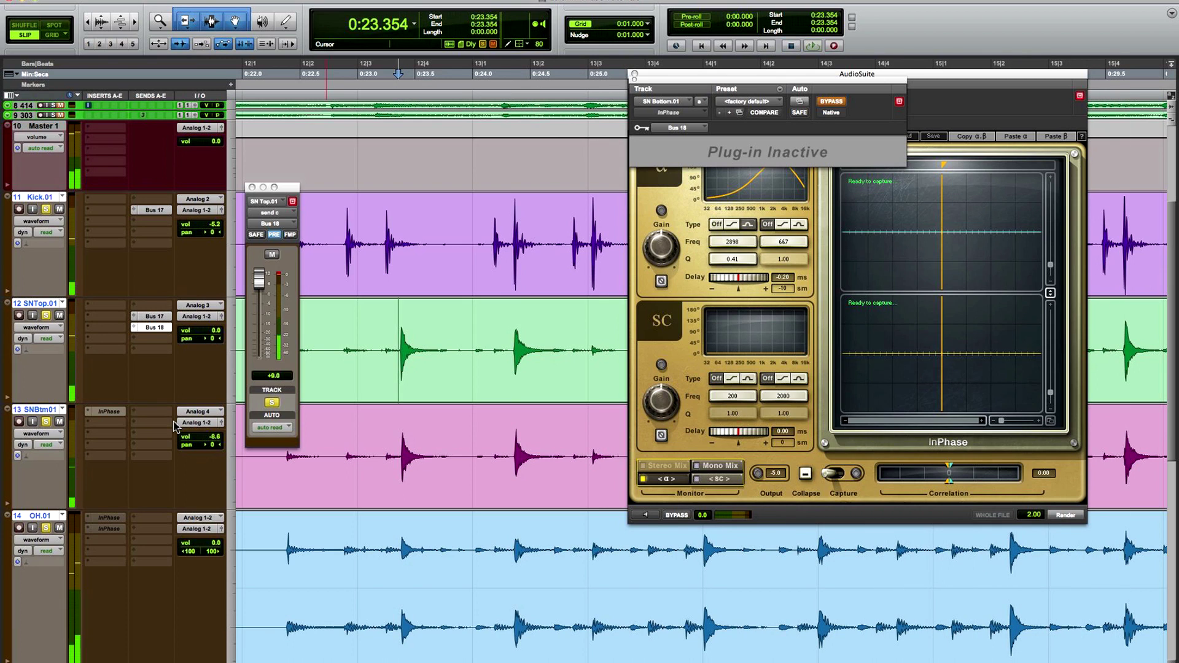
- Switch the kick, snare and overhead tracks to their original playlists and play the unaligned drums
left_click(61, 304)
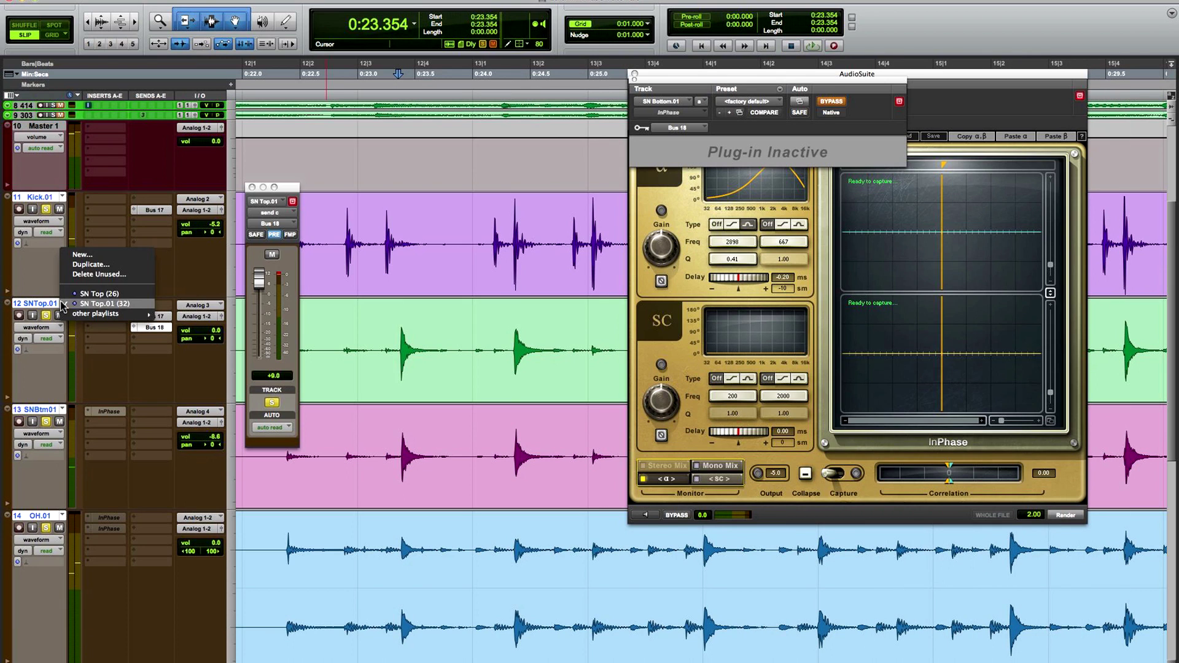
left_click(86, 296)
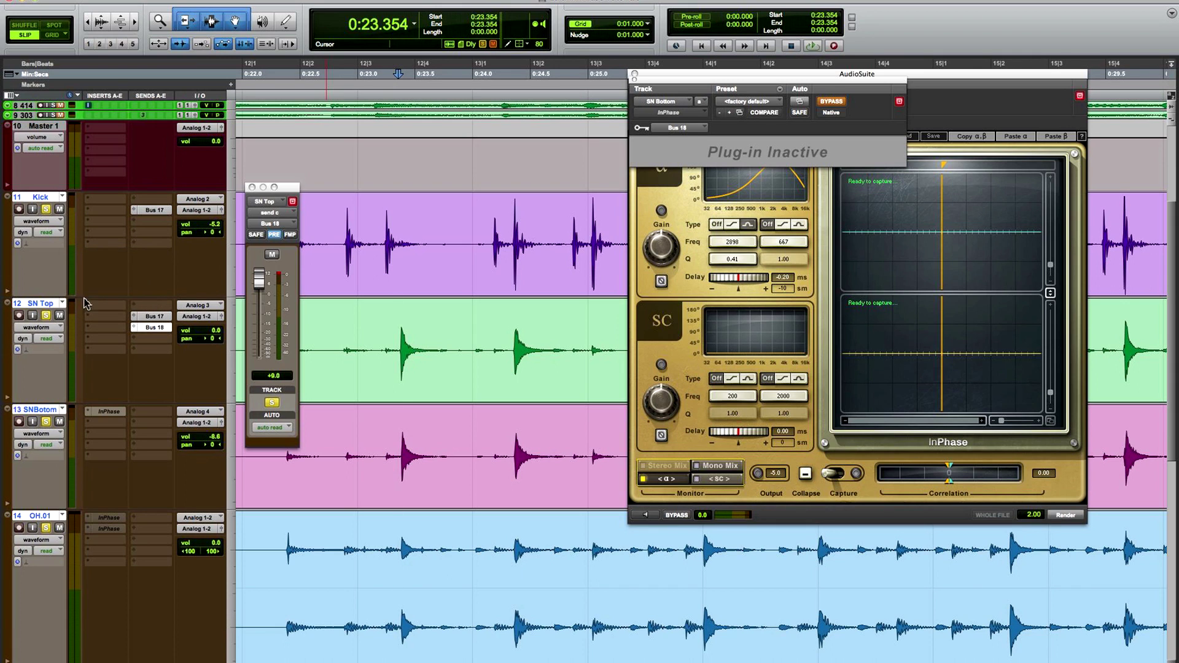
left_click(62, 516)
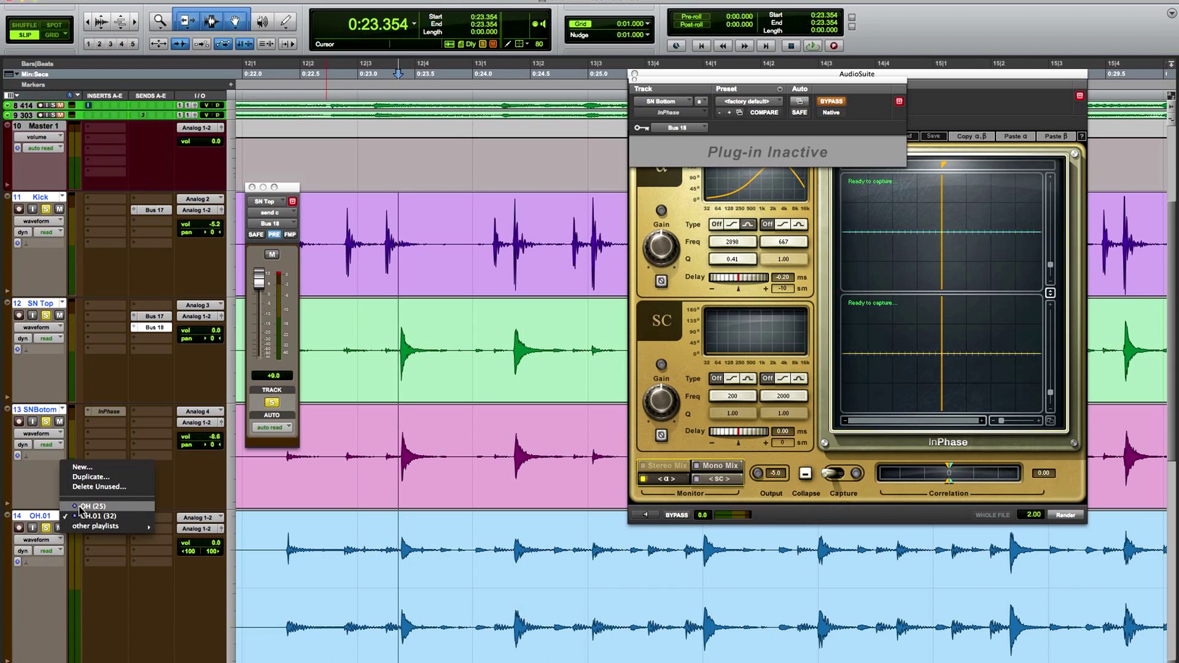
left_click(81, 508)
key("space")
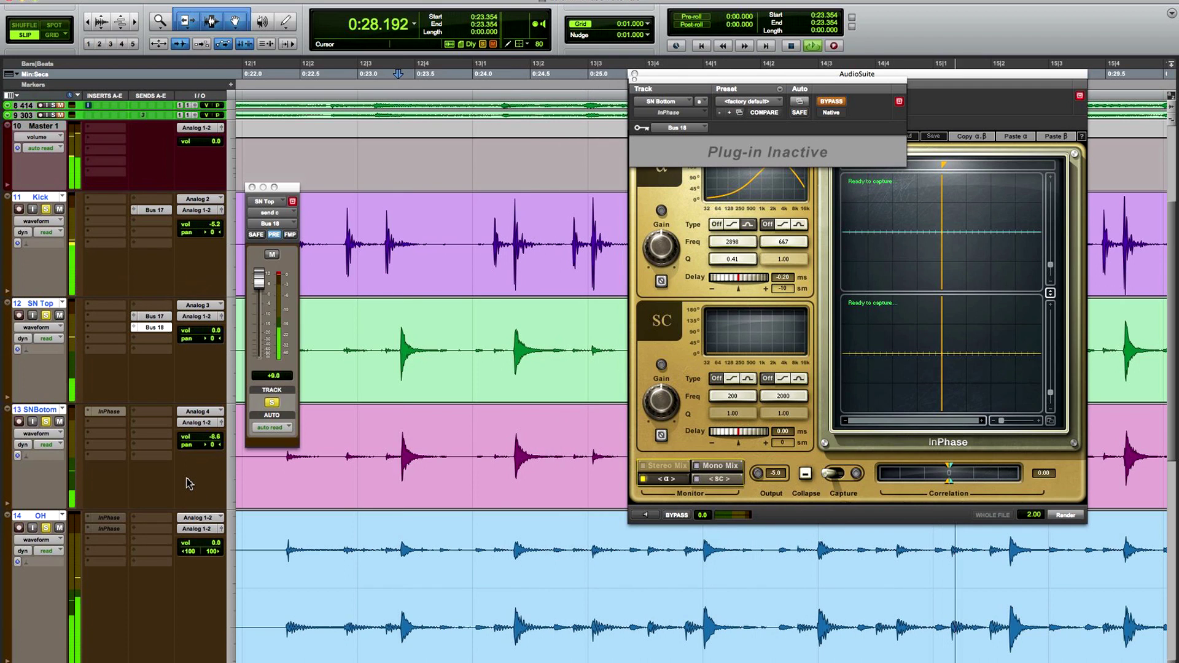
key("space")
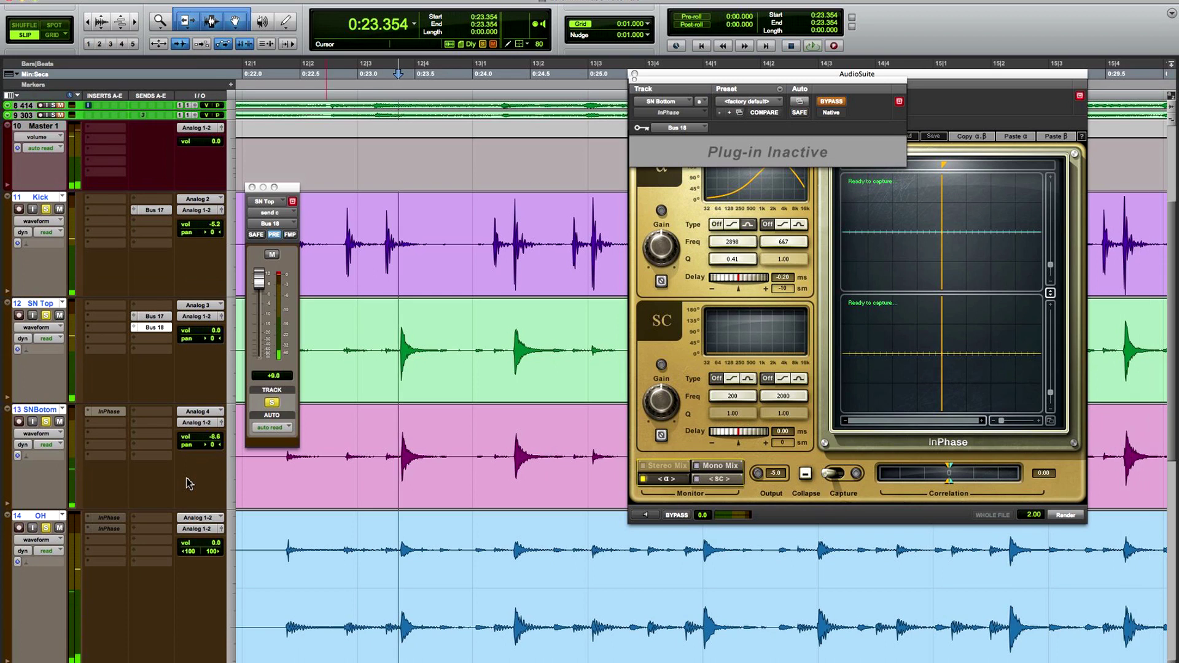
- Switch the drum tracks back to their .01 playlists, play the aligned drums for comparison, and bring the AudioSuite InPhase window forward
left_click(64, 517)
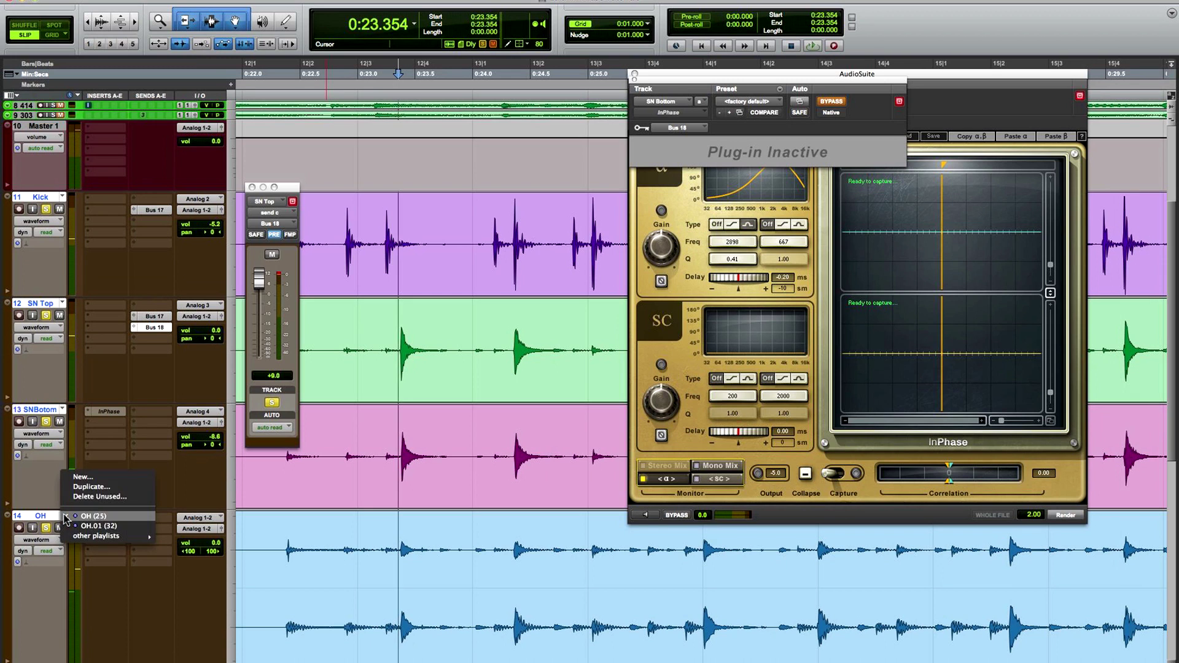
left_click(98, 526)
key("space")
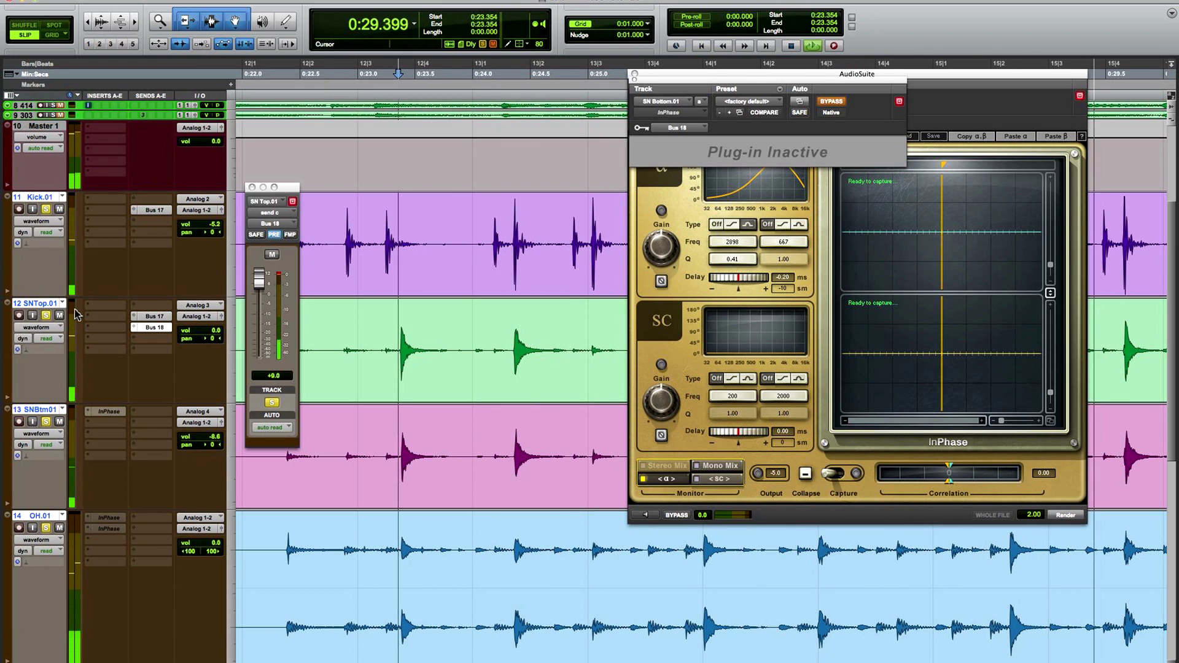
key("space")
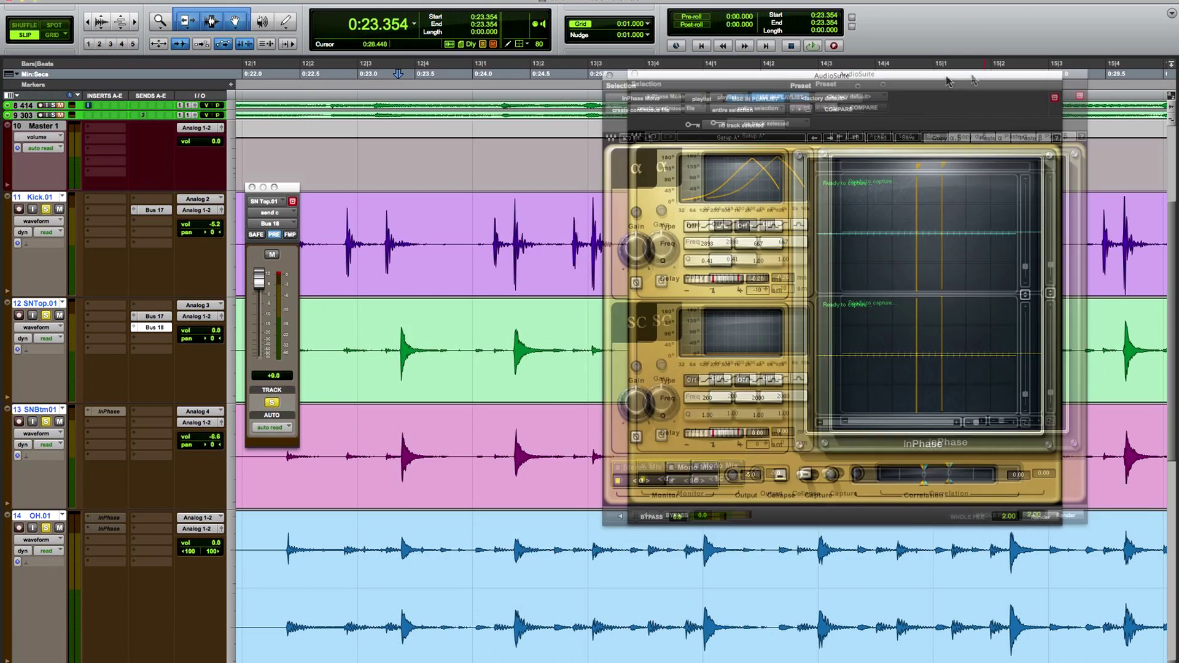
left_click_drag(972, 79, 704, 81)
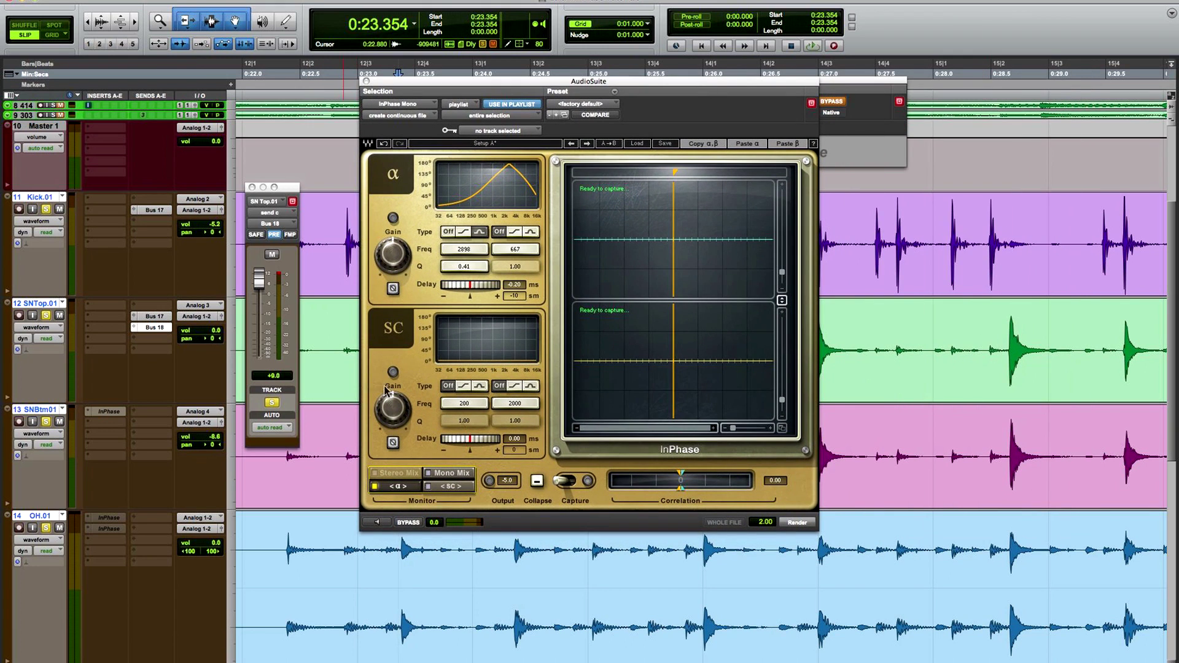